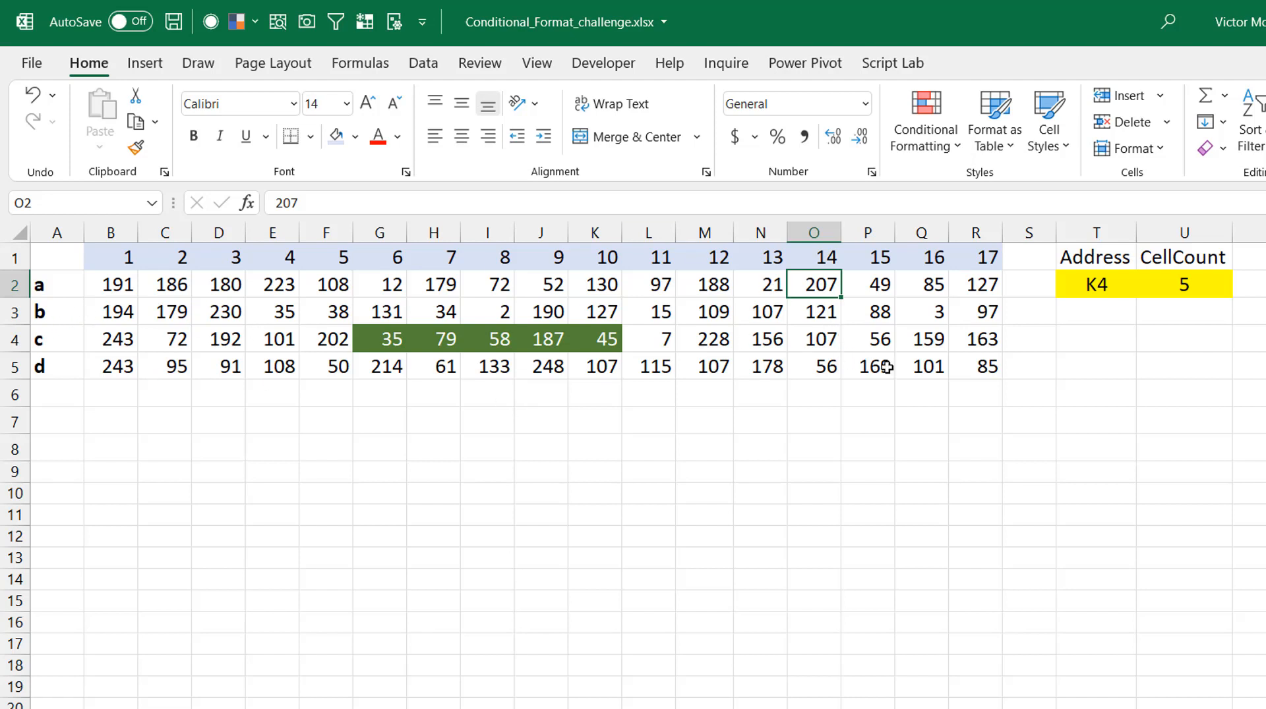
Step: Set the address in T2 to M3 and the cell count in U2 to 3
{"action": "left_click", "coordinate": [1098, 287]}
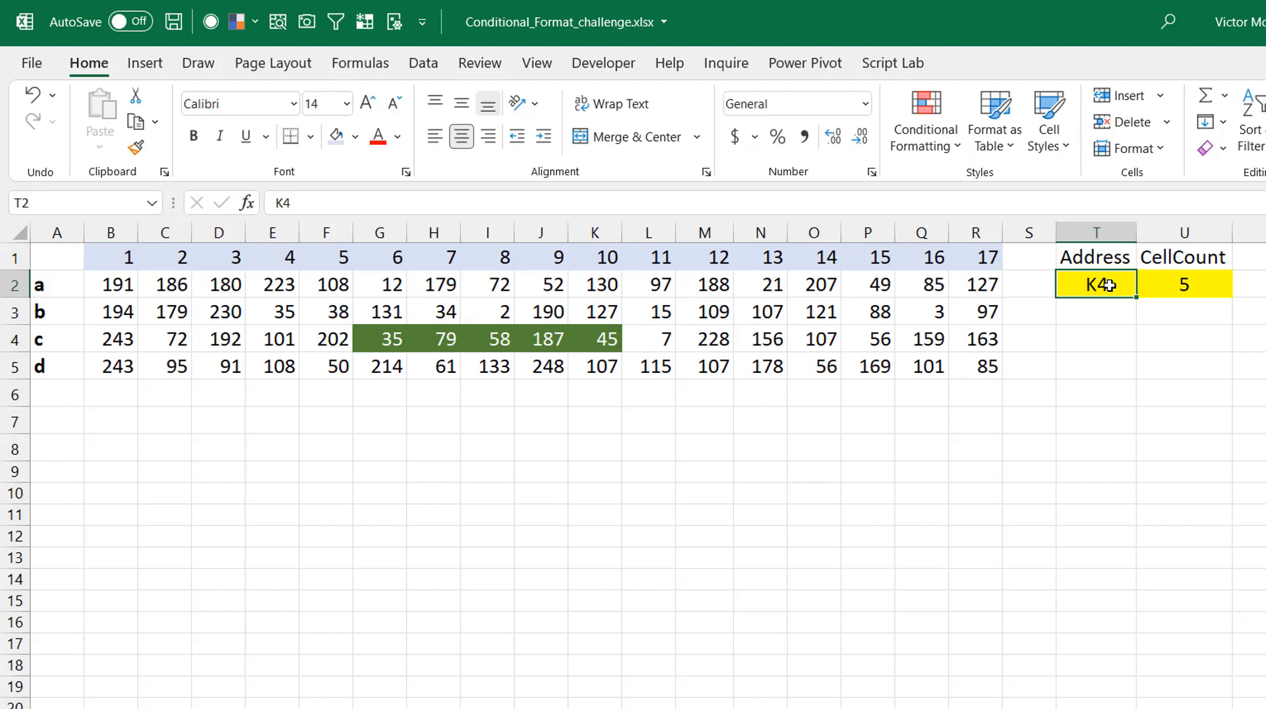
{"action": "left_click", "coordinate": [608, 340]}
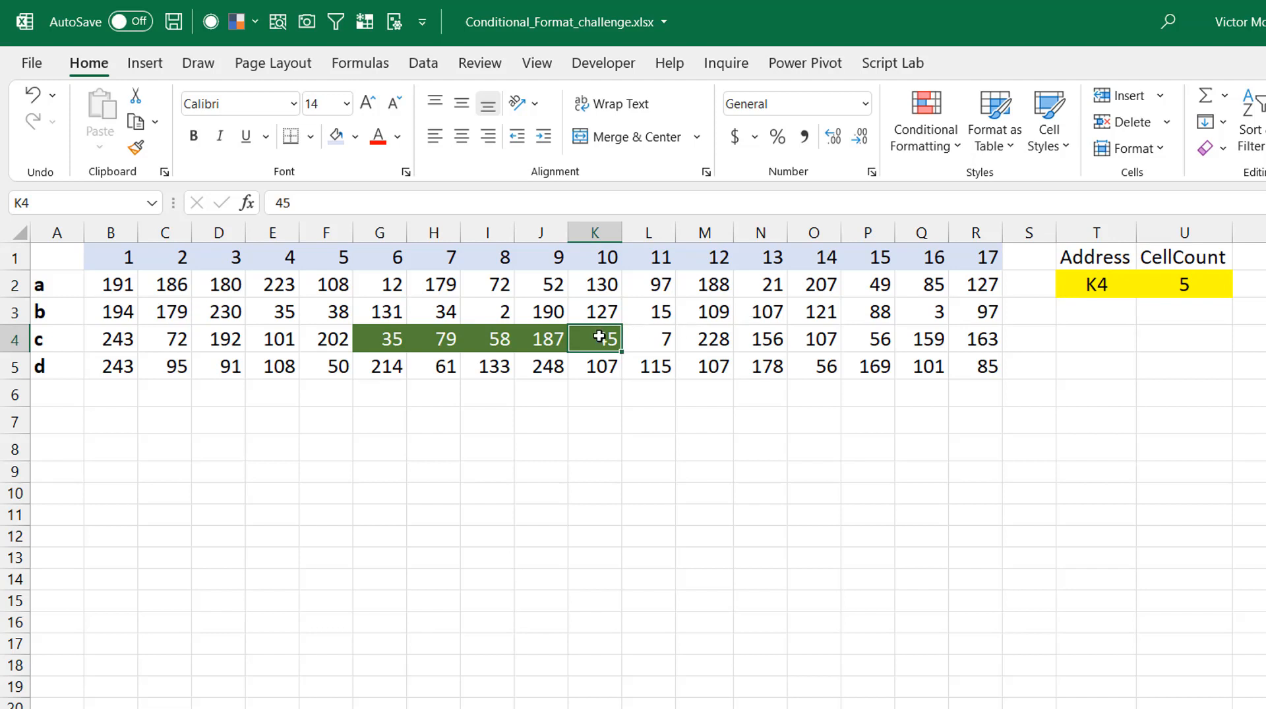
{"action": "left_click_drag", "start_coordinate": [599, 337], "coordinate": [399, 337]}
{"action": "left_click", "coordinate": [1075, 277]}
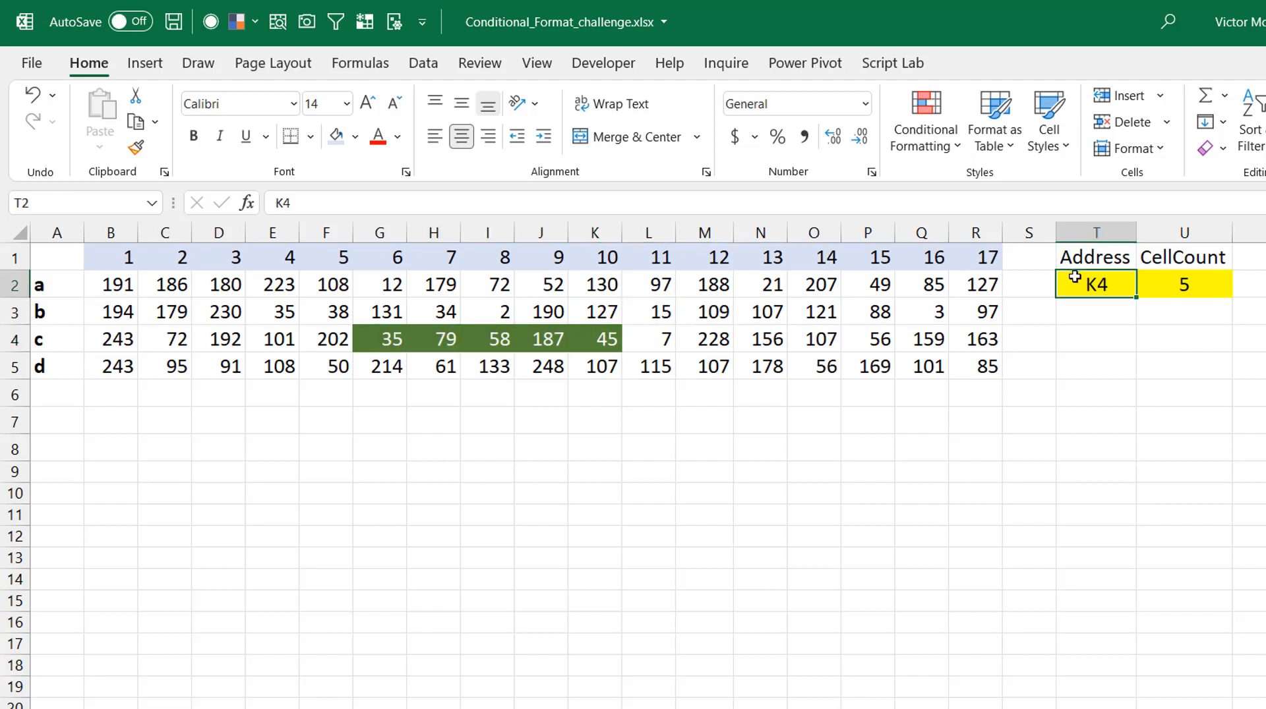
{"action": "type", "text": "M3"}
{"action": "key", "text": "ctrl+Return"}
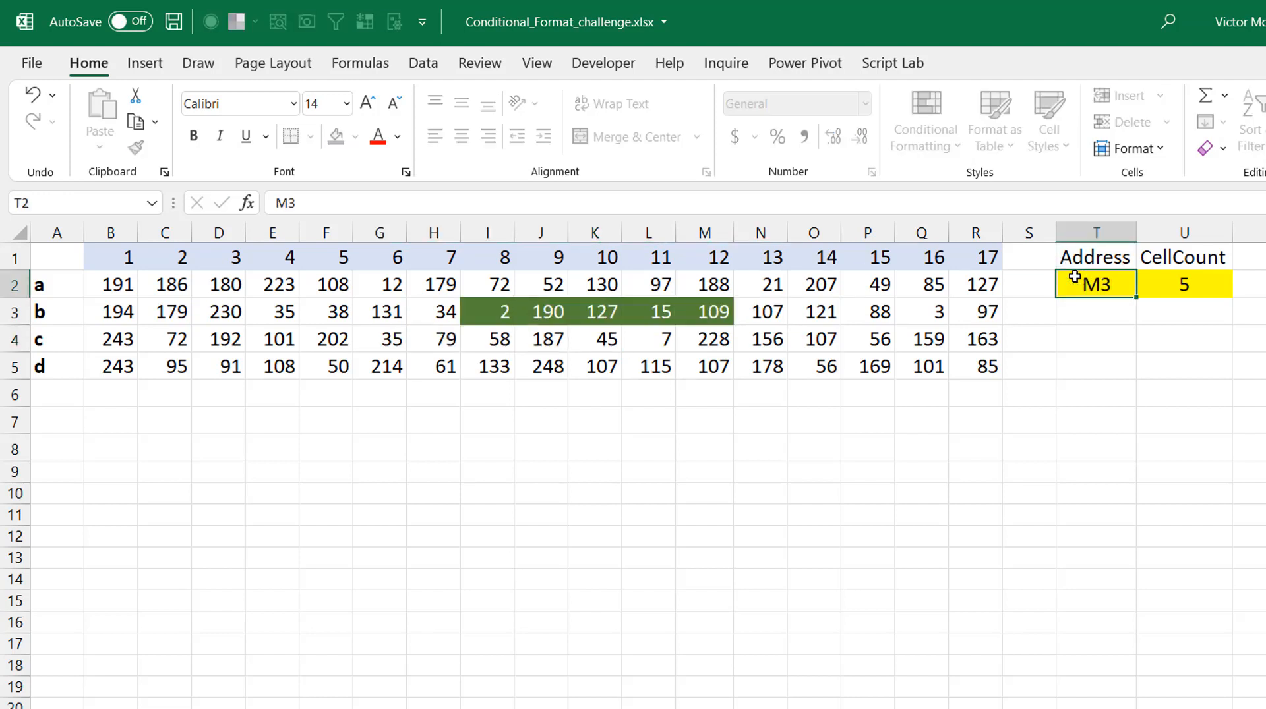
{"action": "left_click", "coordinate": [1187, 285]}
{"action": "type", "text": "3"}
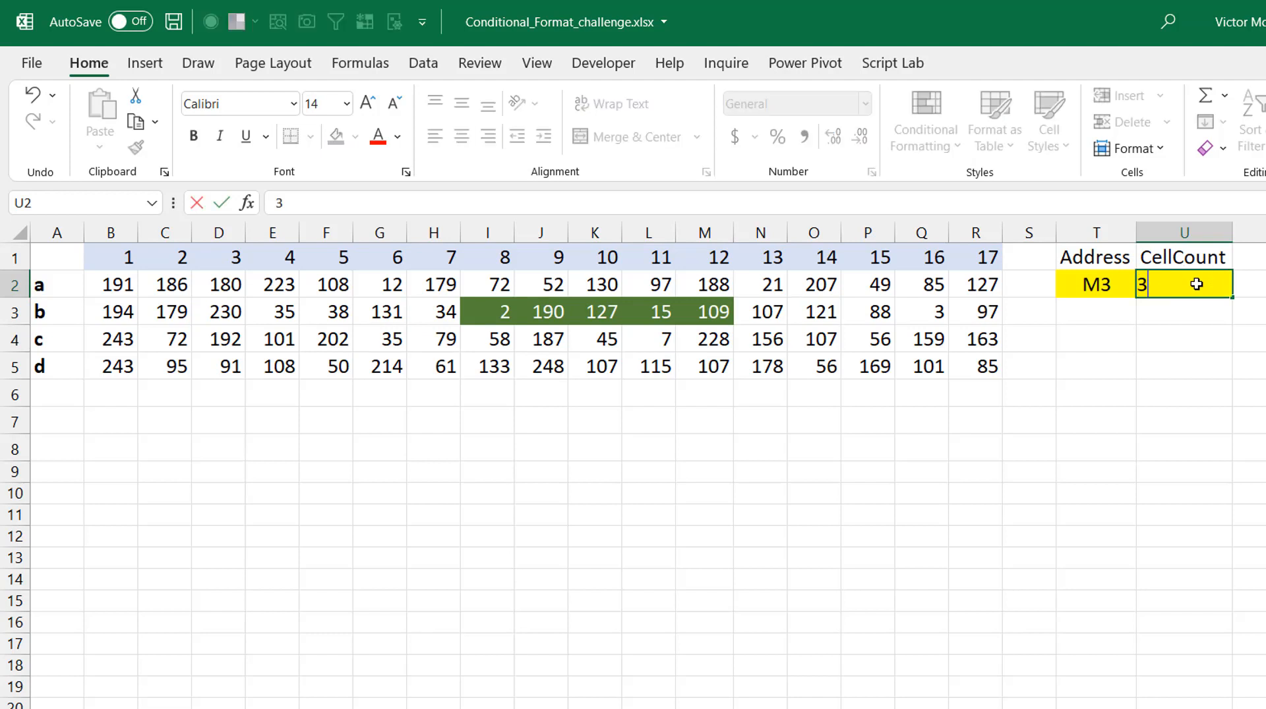
{"action": "key", "text": "ctrl+Return"}
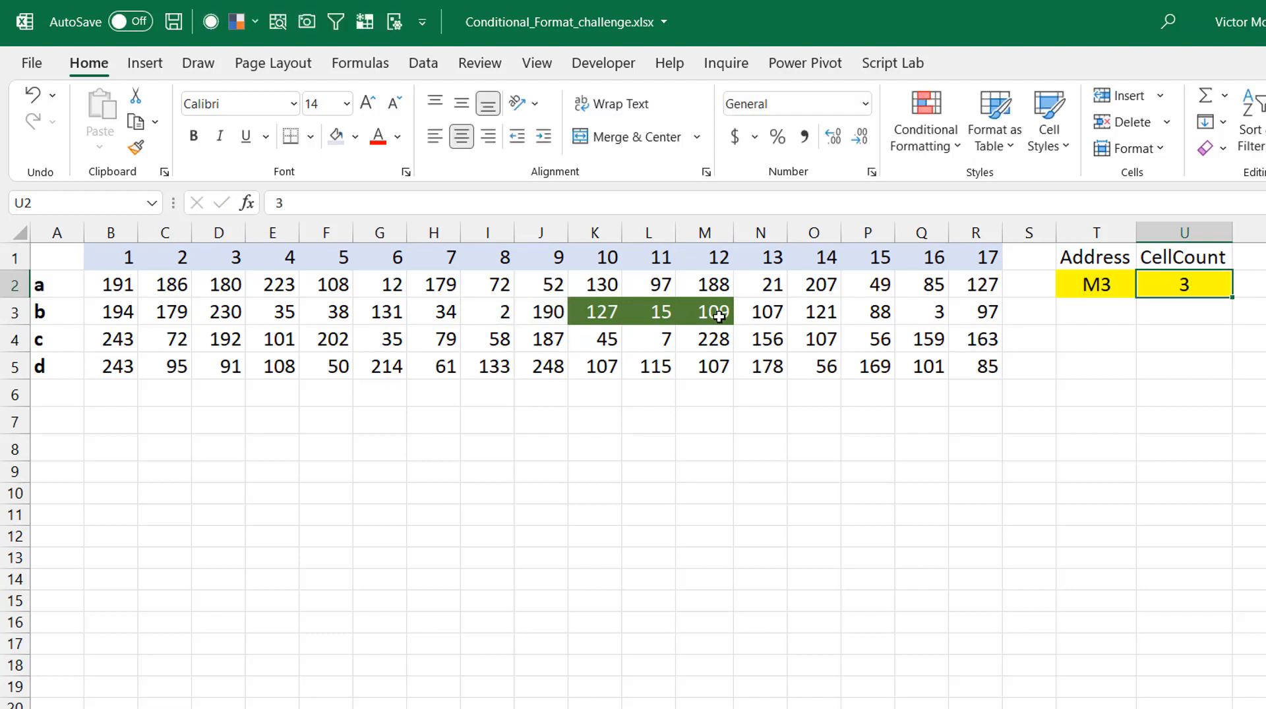
Step: Examine the highlighted range from M3 back to K3 against the address and cell count
{"action": "left_click", "coordinate": [718, 317]}
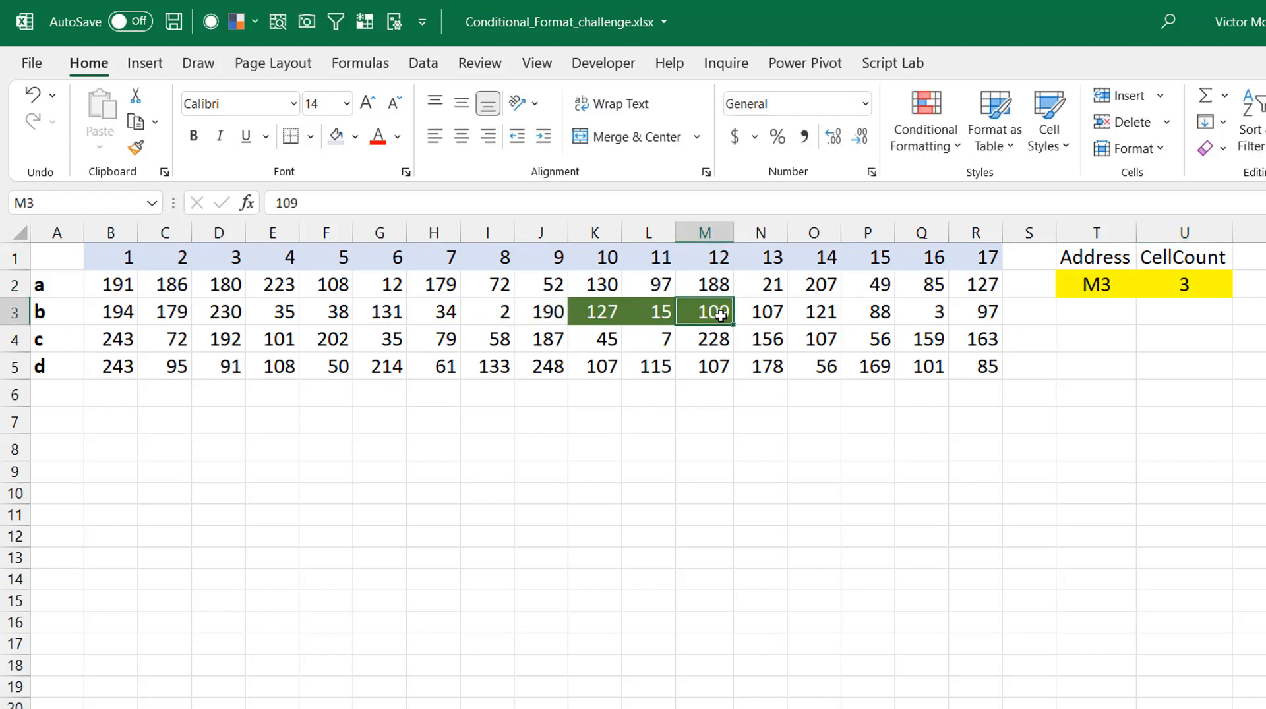
{"action": "left_click_drag", "start_coordinate": [720, 316], "coordinate": [599, 315]}
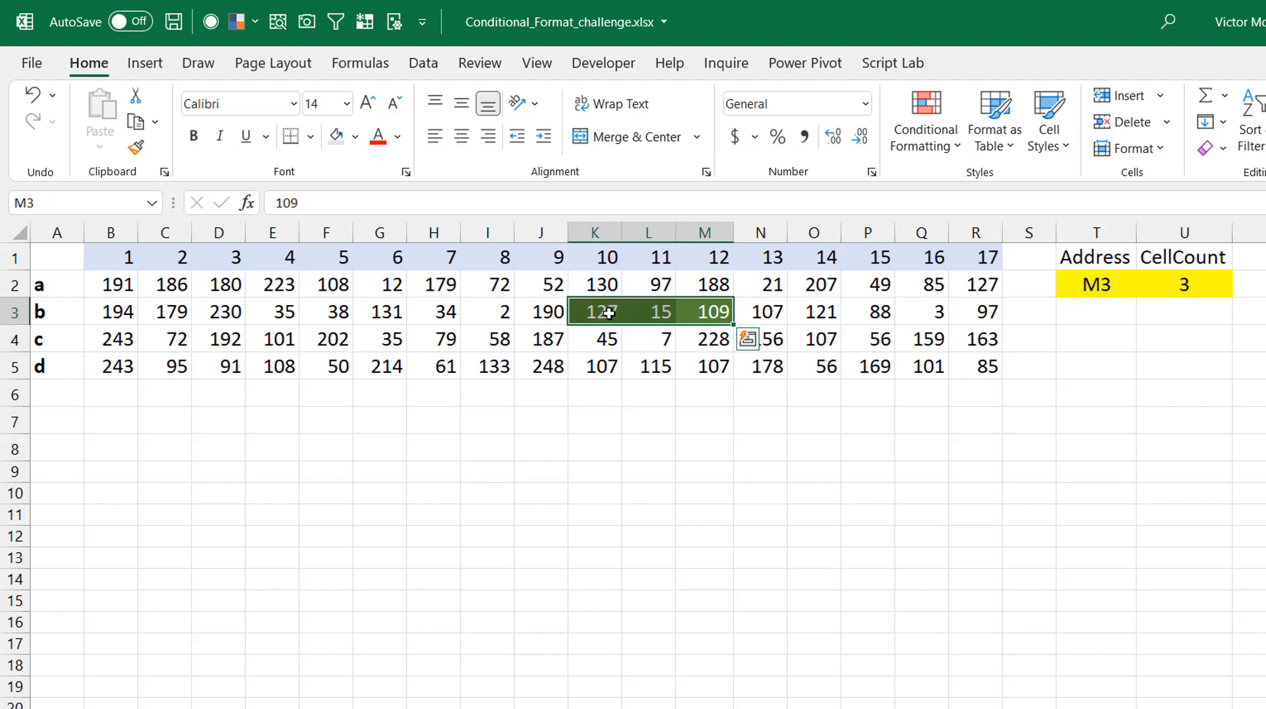
{"action": "left_click", "coordinate": [605, 314]}
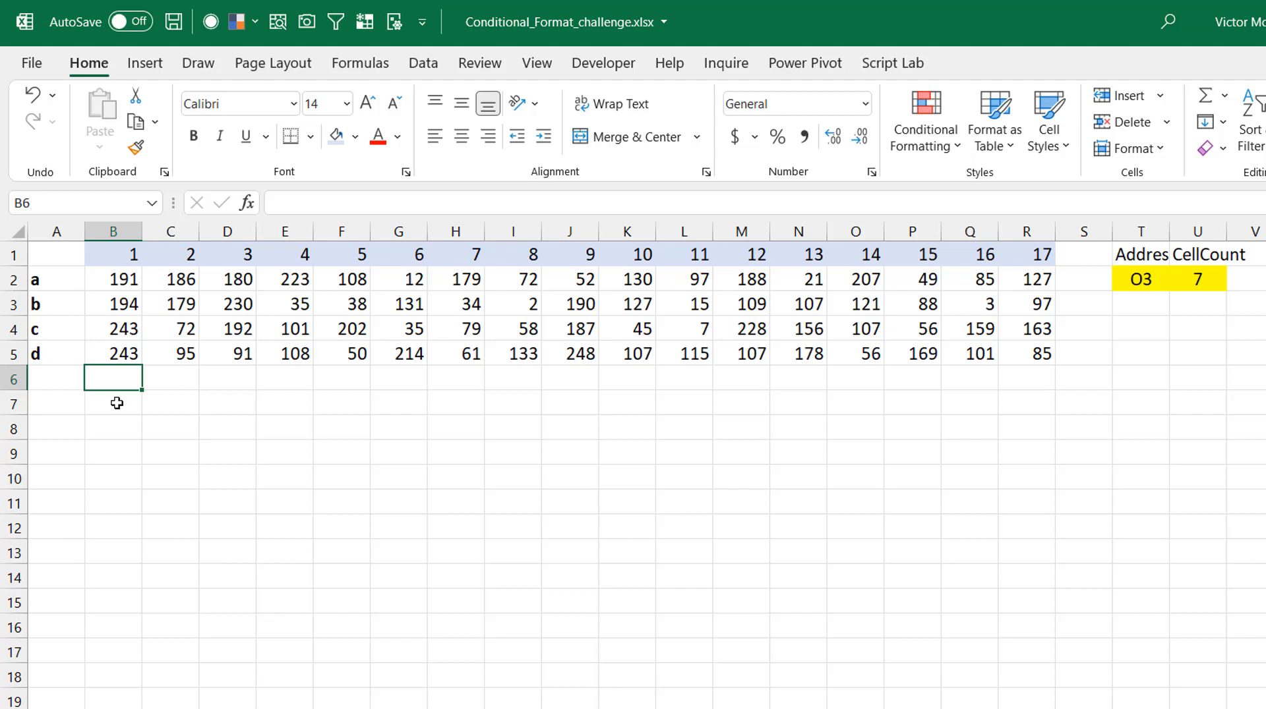
Step: Enter the test formula =INDIRECT(T2) in cell T4 to return the value at the address held in T2
{"action": "left_click", "coordinate": [117, 403]}
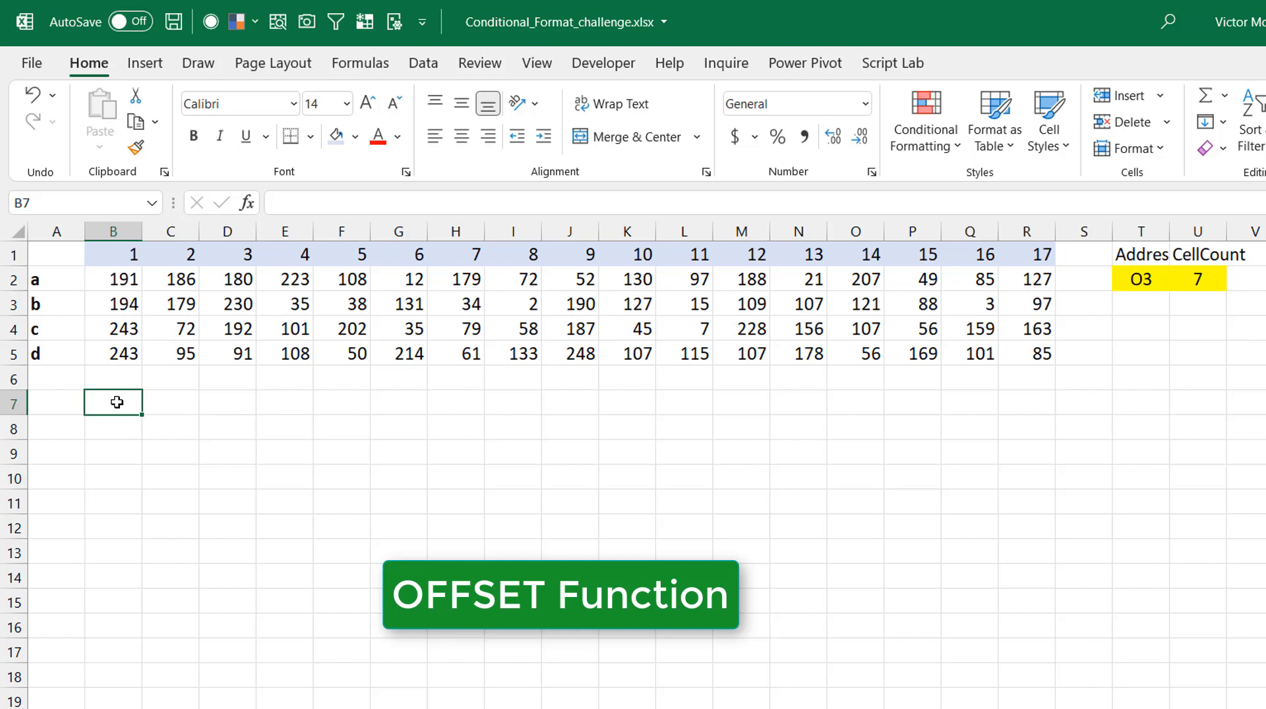
{"action": "left_click", "coordinate": [1130, 285]}
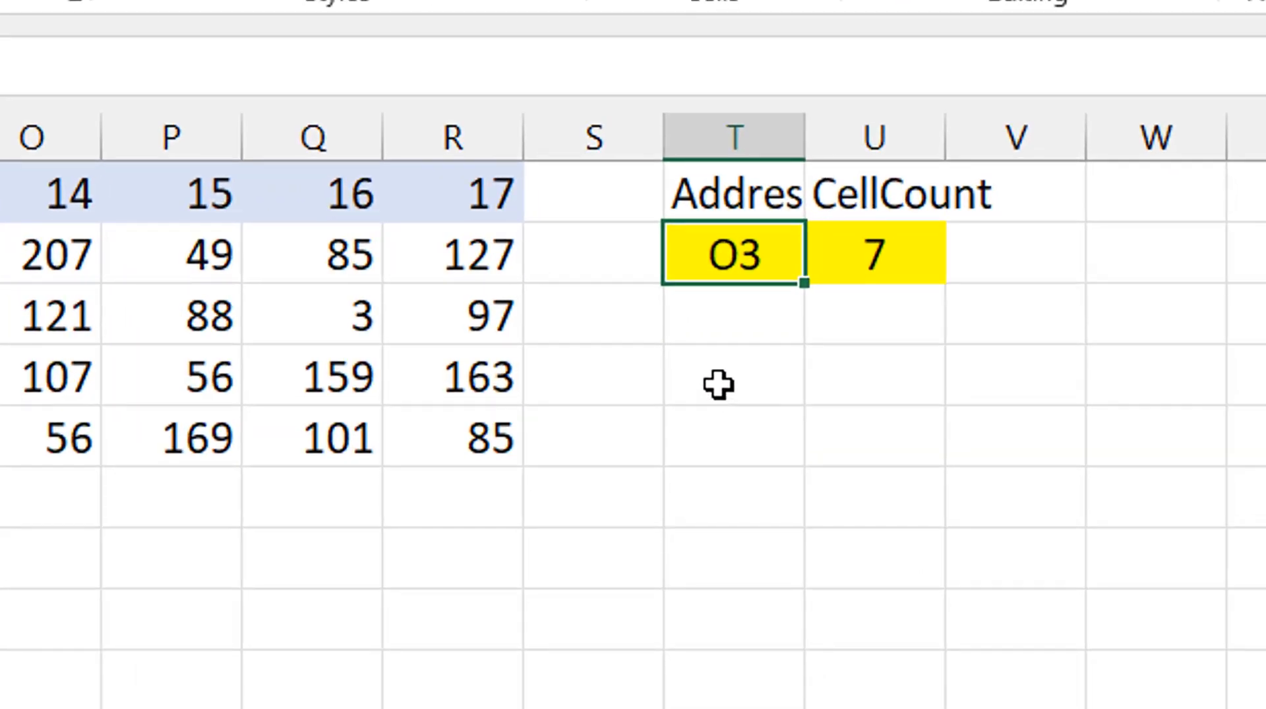
{"action": "left_click", "coordinate": [733, 382]}
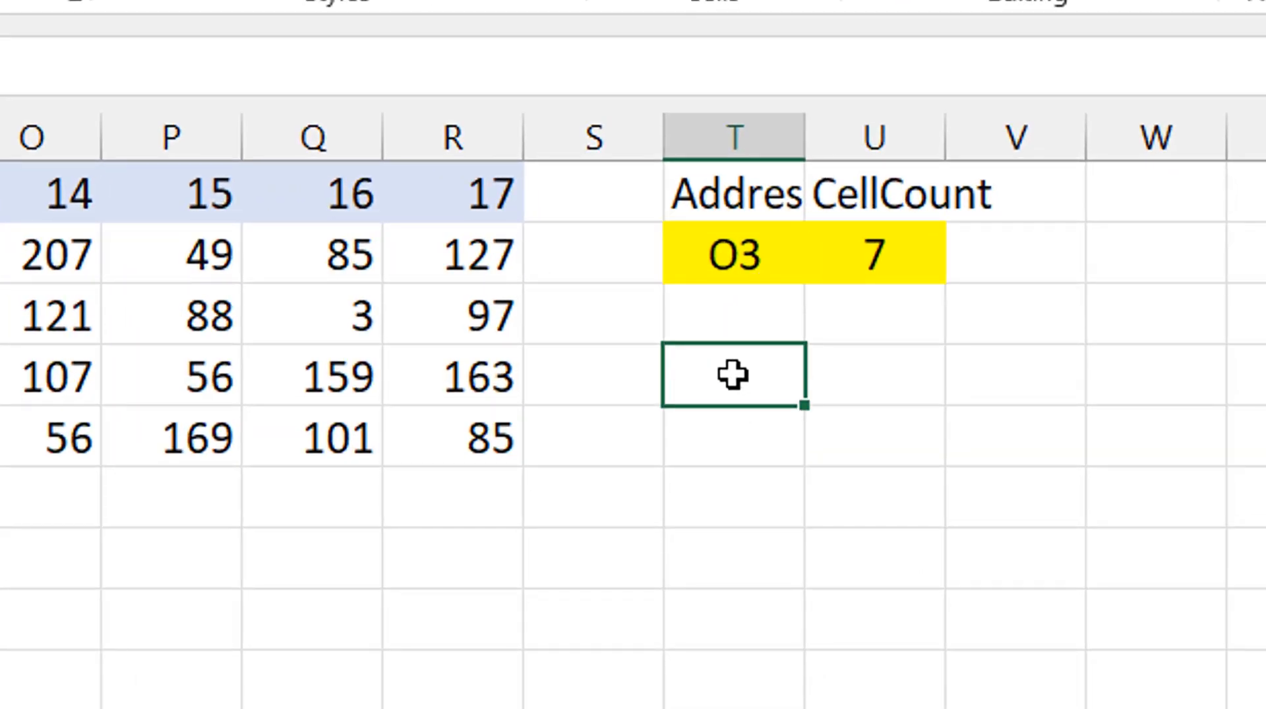
{"action": "type", "text": "=indi"}
{"action": "key", "text": "Tab"}
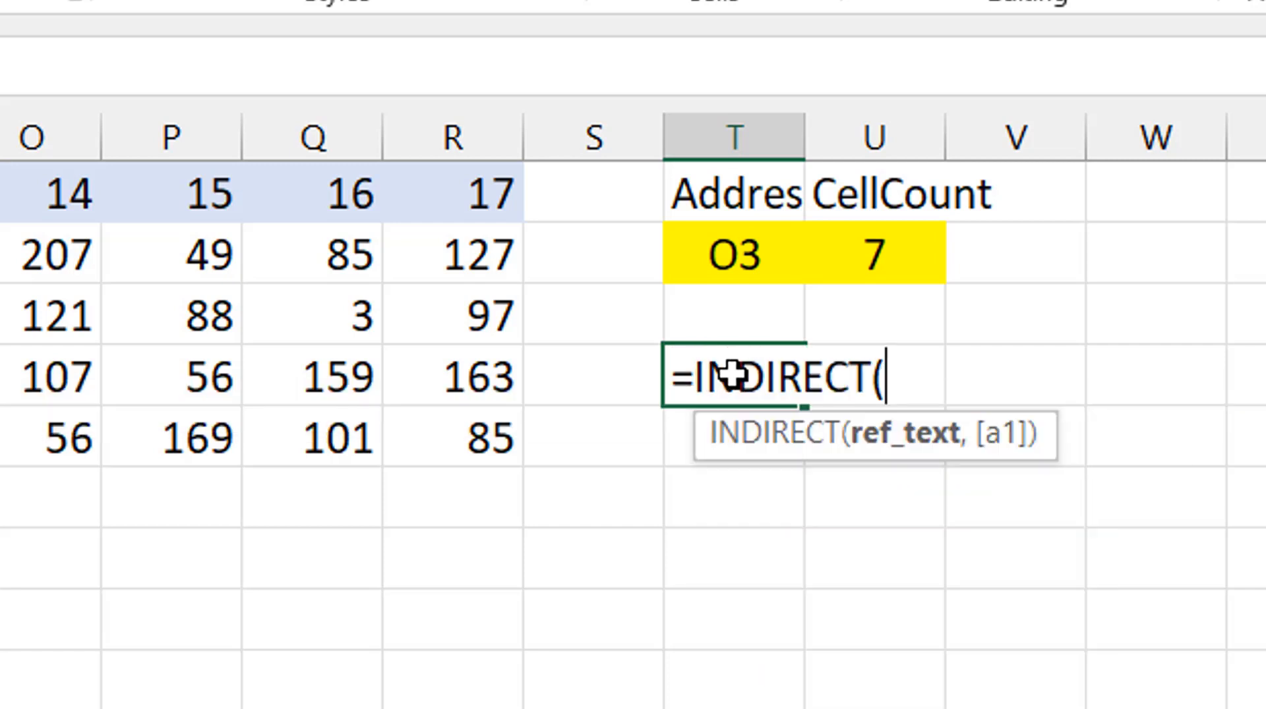
{"action": "key", "text": "Up"}
{"action": "key", "text": "Up"}
{"action": "type", "text": ")"}
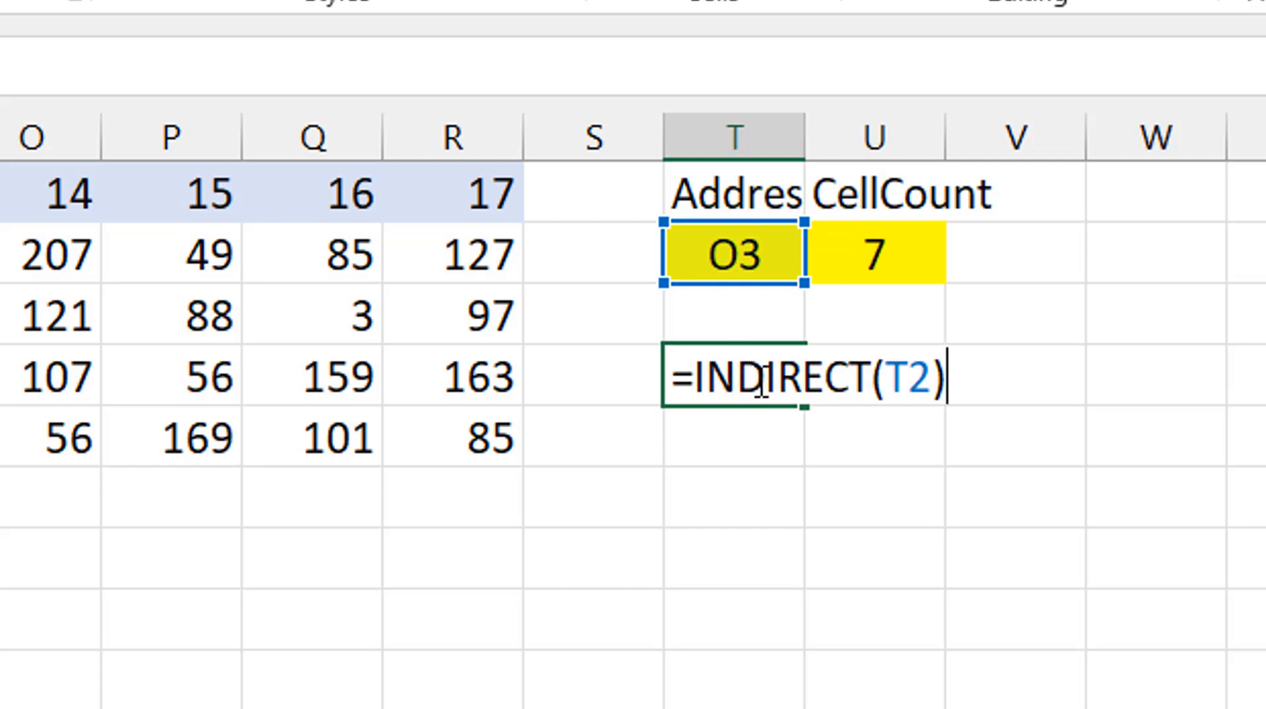
{"action": "key", "text": "ctrl+Return"}
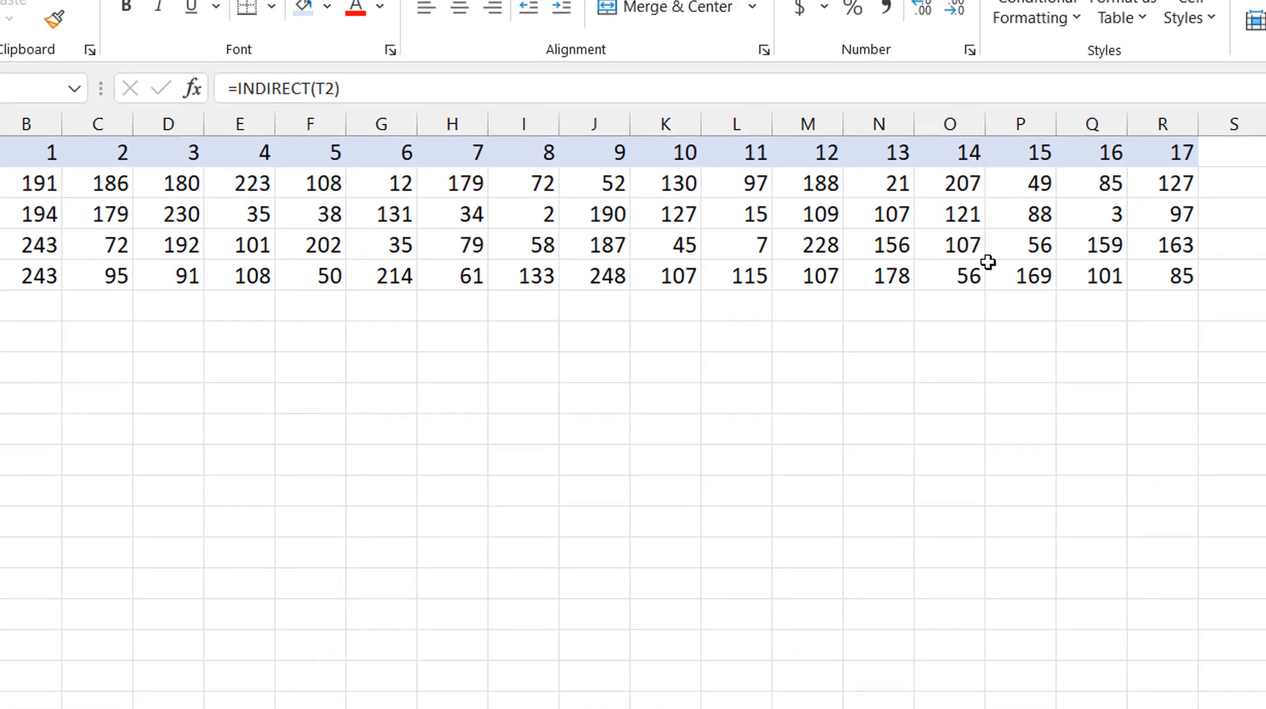
Step: Check the source value in O3 and clear the test formula from T4
{"action": "left_click", "coordinate": [942, 218]}
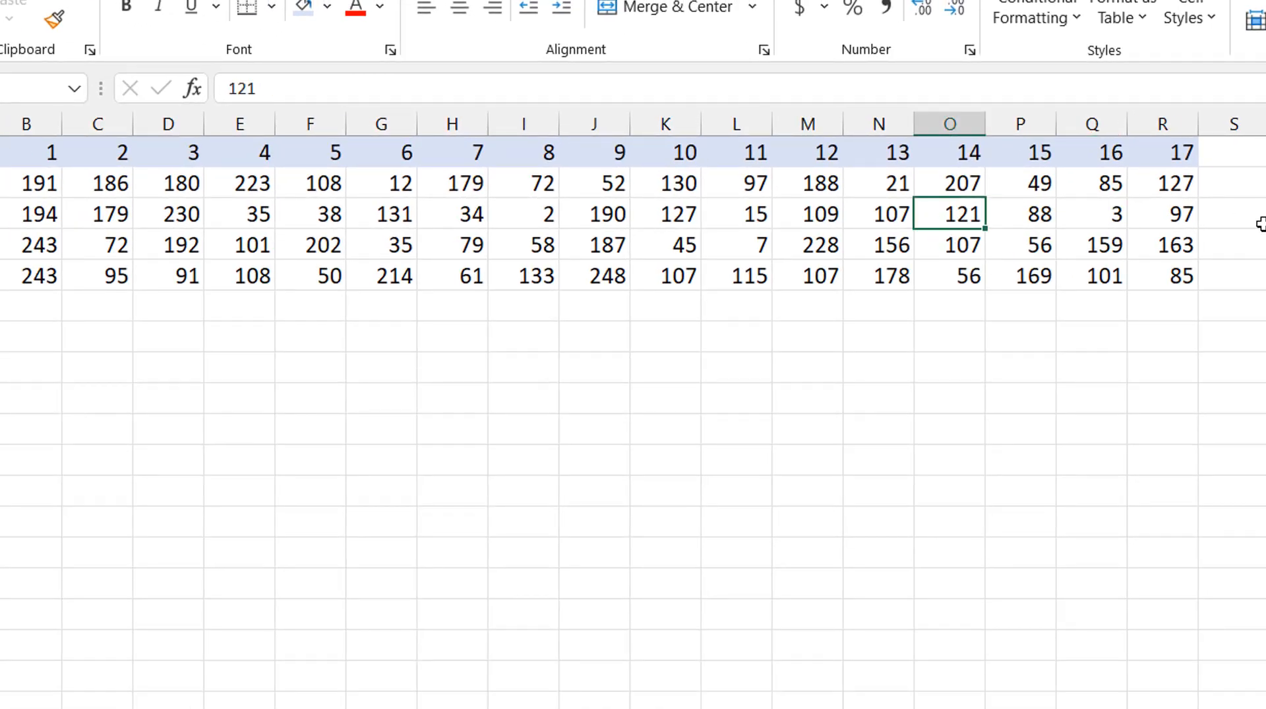
{"action": "left_click", "coordinate": [1265, 244]}
{"action": "key", "text": "Delete"}
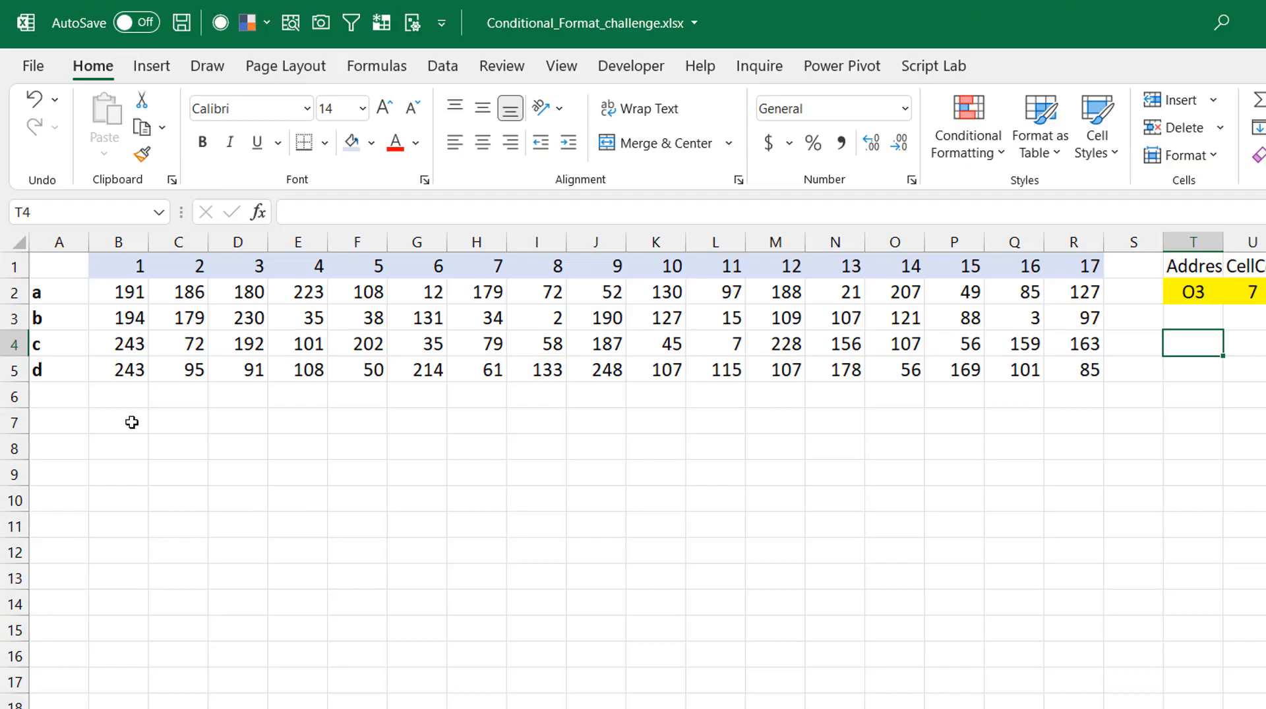
Step: Start an OFFSET formula in B7 with INDIRECT($T$2) as its reference argument
{"action": "left_click", "coordinate": [43, 339]}
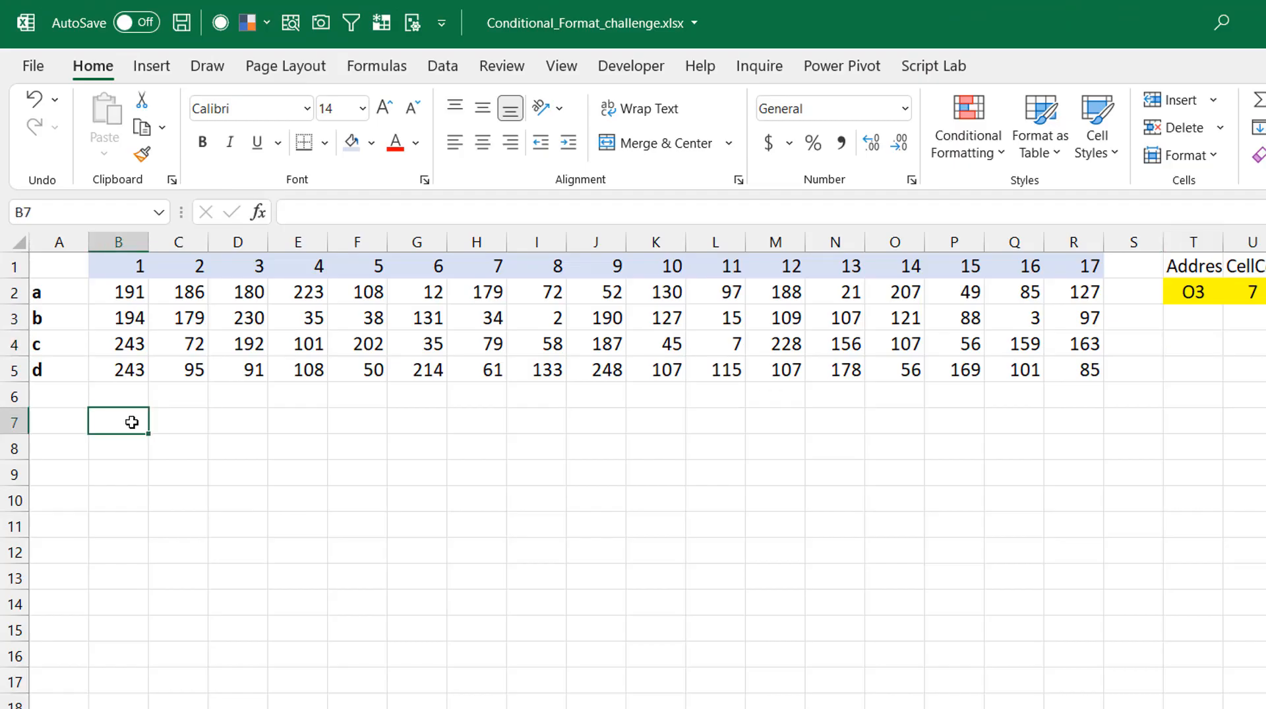
{"action": "type", "text": "=offset"}
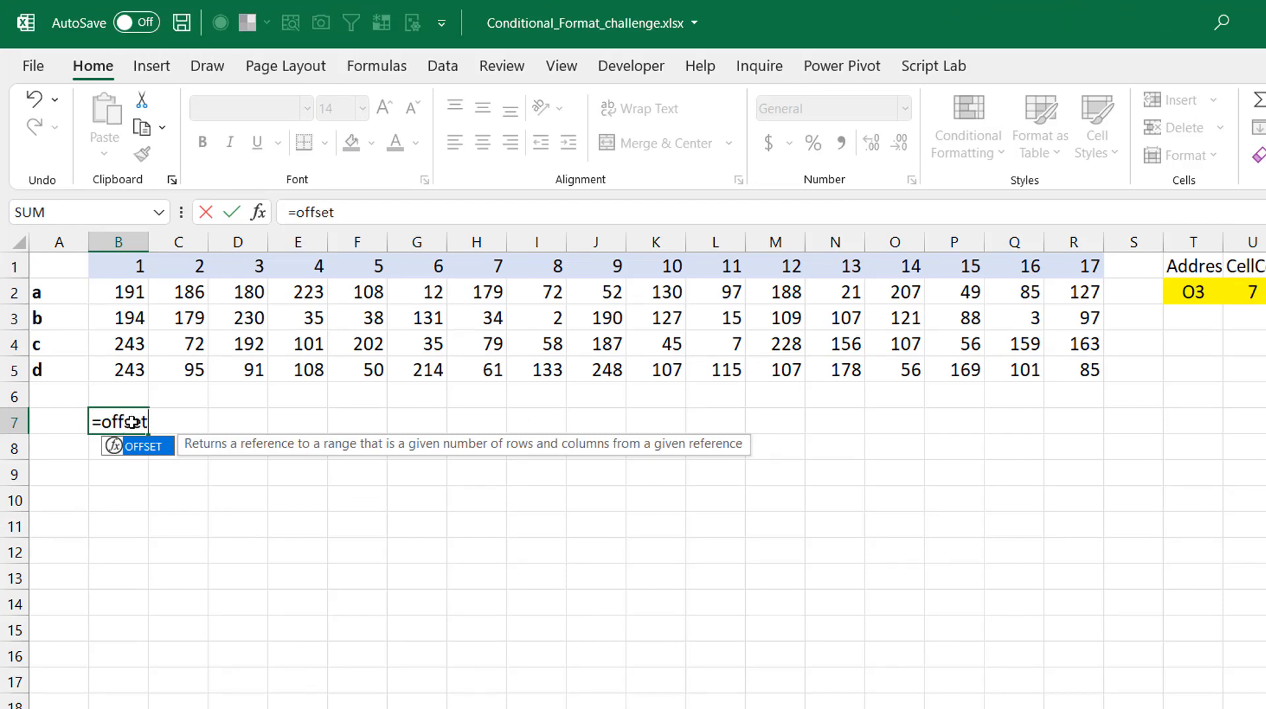
{"action": "key", "text": "Tab"}
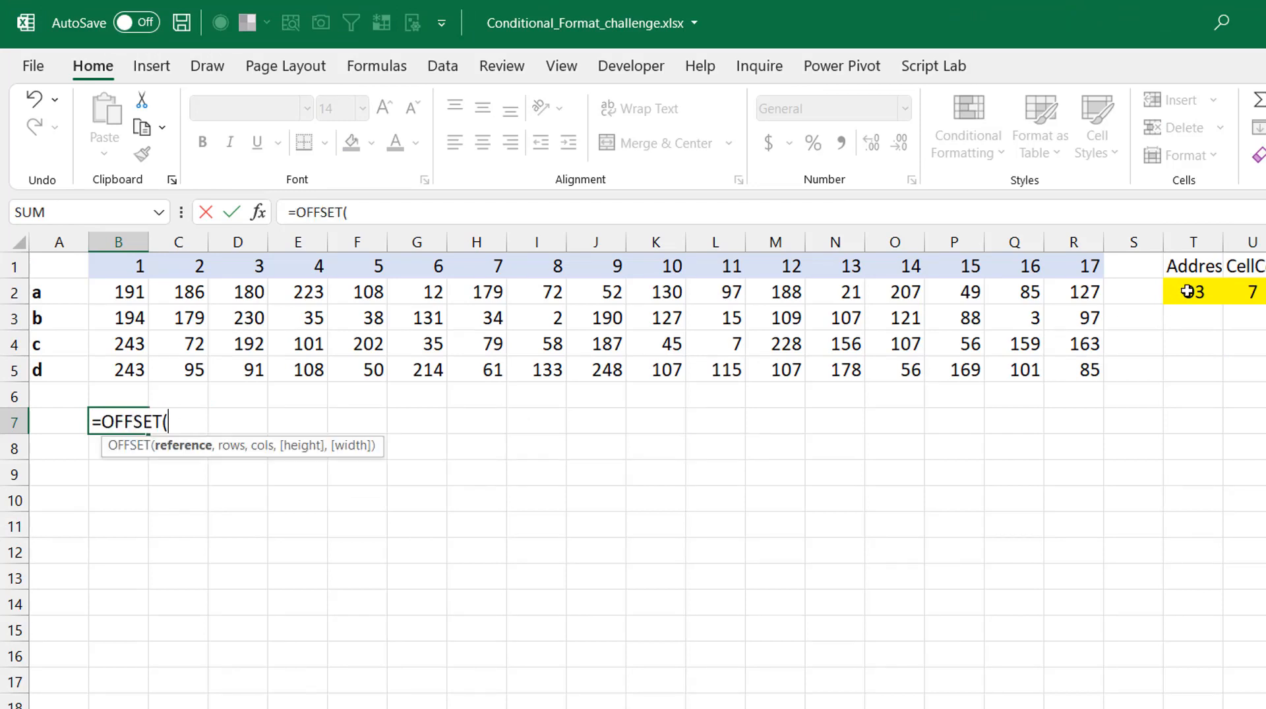
{"action": "type", "text": "indire"}
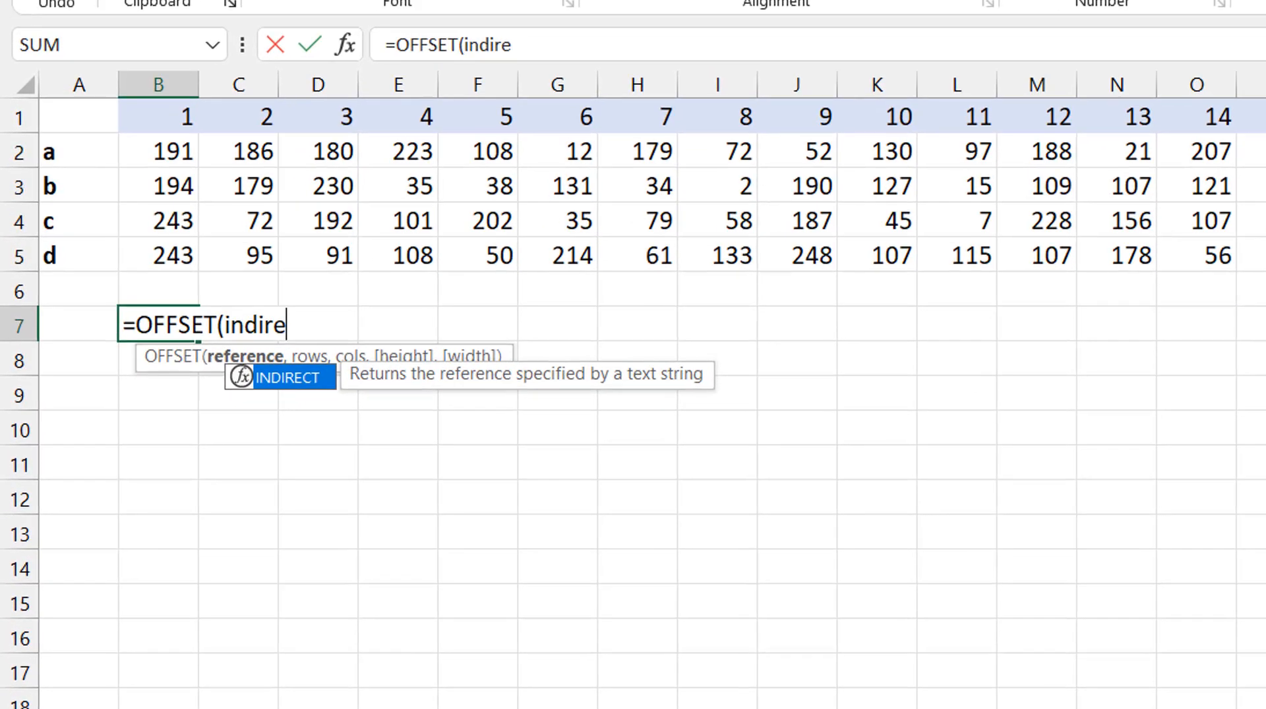
{"action": "key", "text": "Tab"}
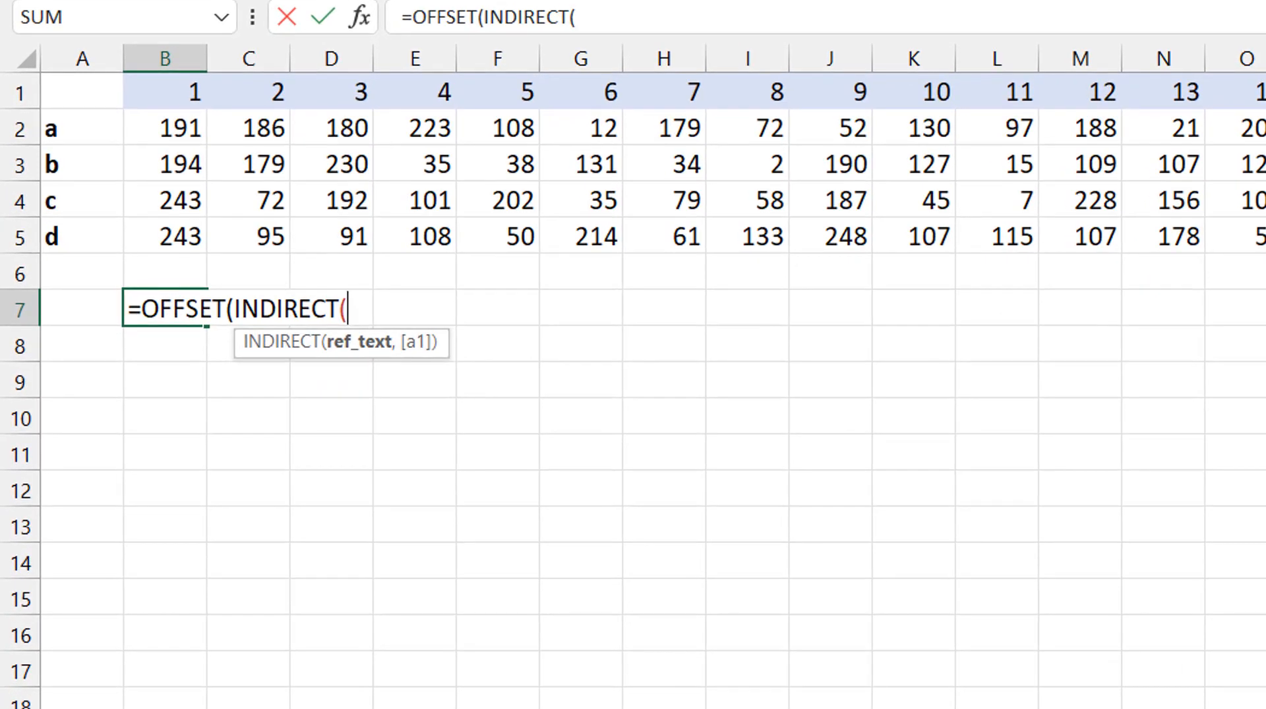
{"action": "type", "text": "T2"}
{"action": "key", "text": "F4"}
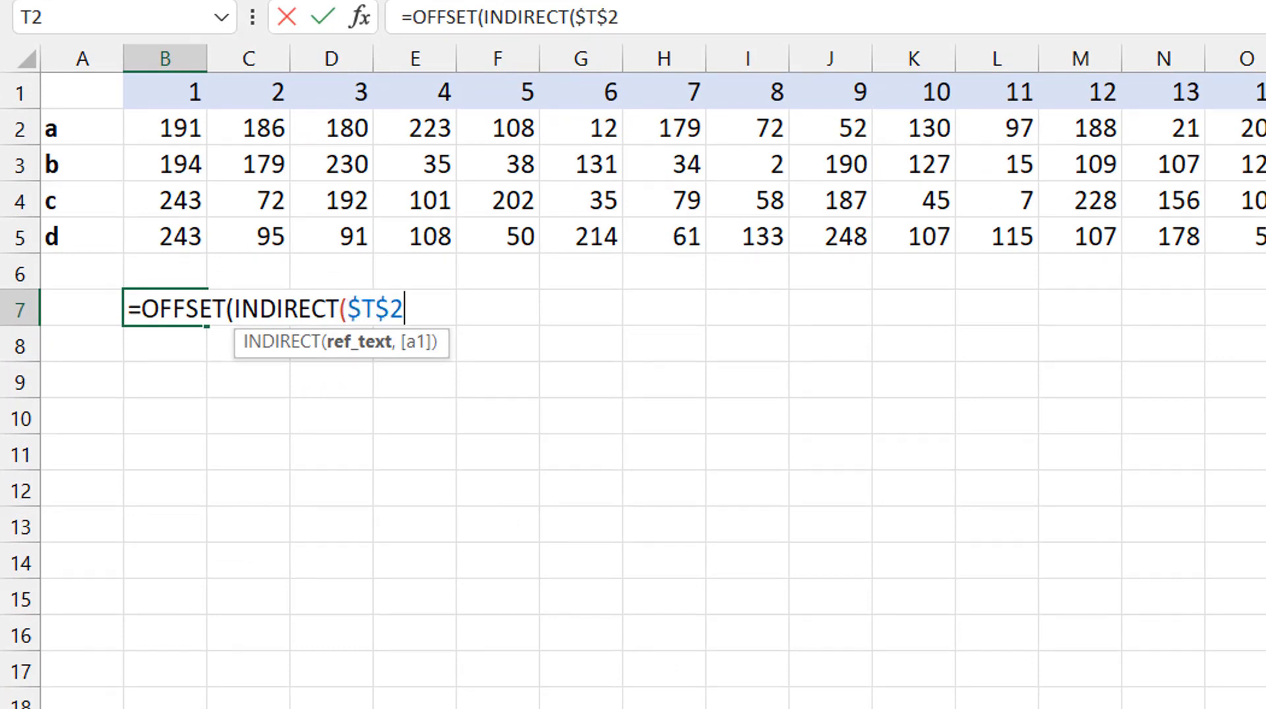
{"action": "type", "text": ")"}
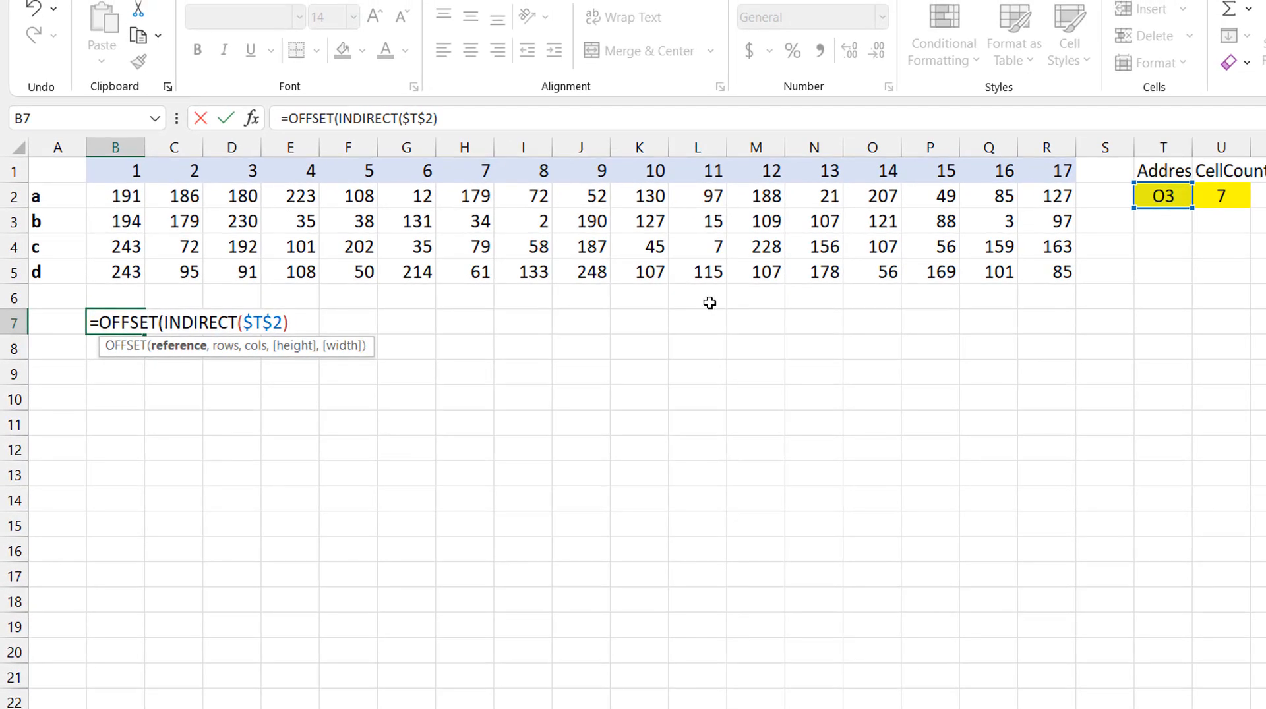
Step: Complete the B7 OFFSET formula with 0 rows, 0 columns, height 1 and width -$U$2, and enter it
{"action": "type", "text": ","}
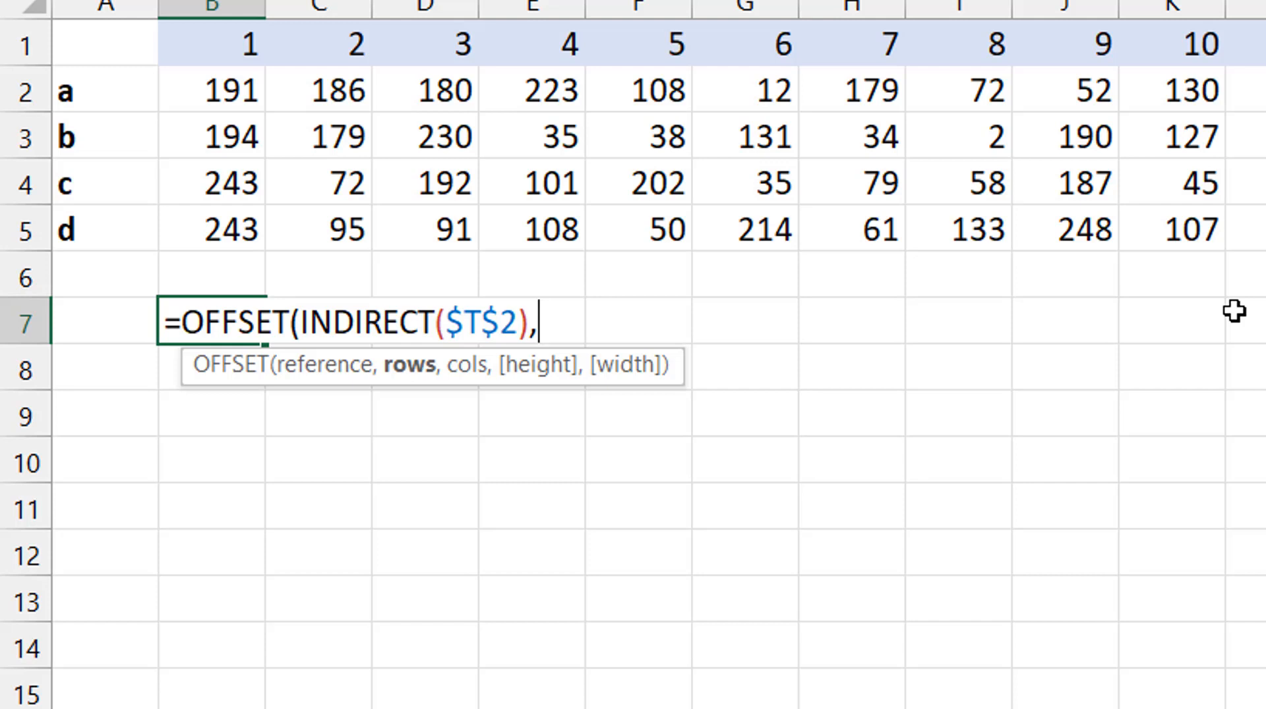
{"action": "type", "text": "0,0"}
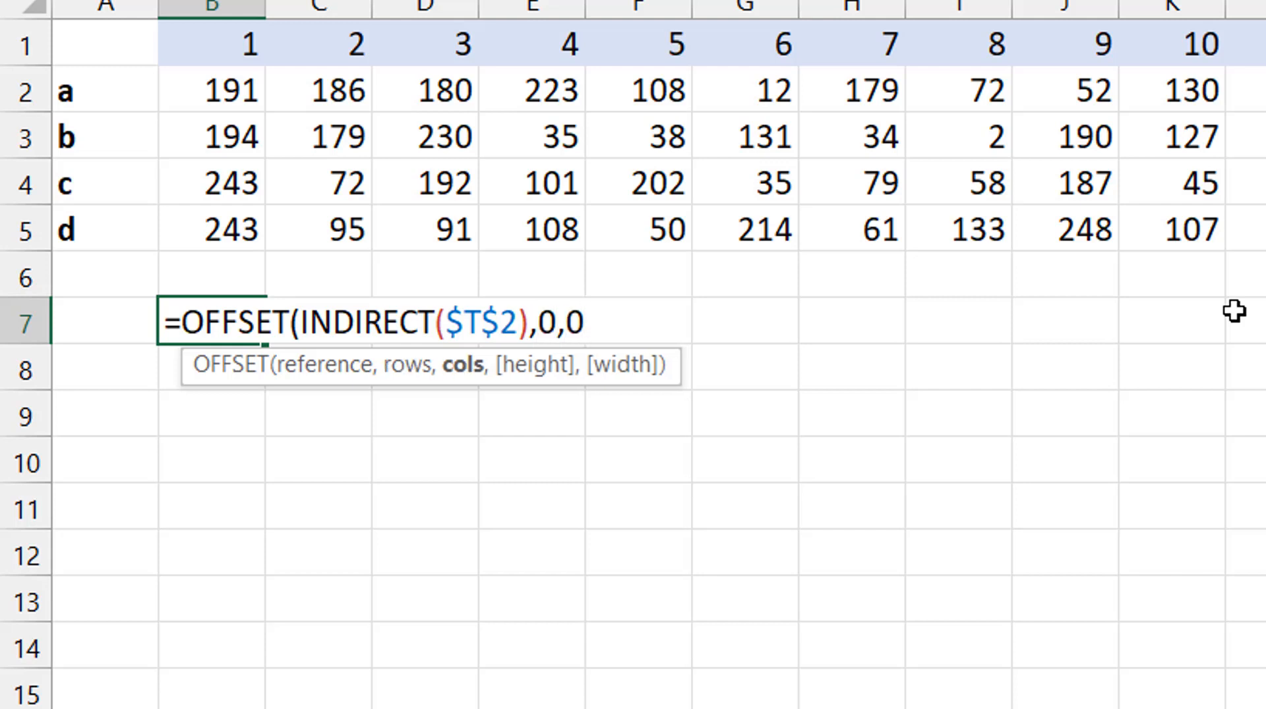
{"action": "type", "text": ","}
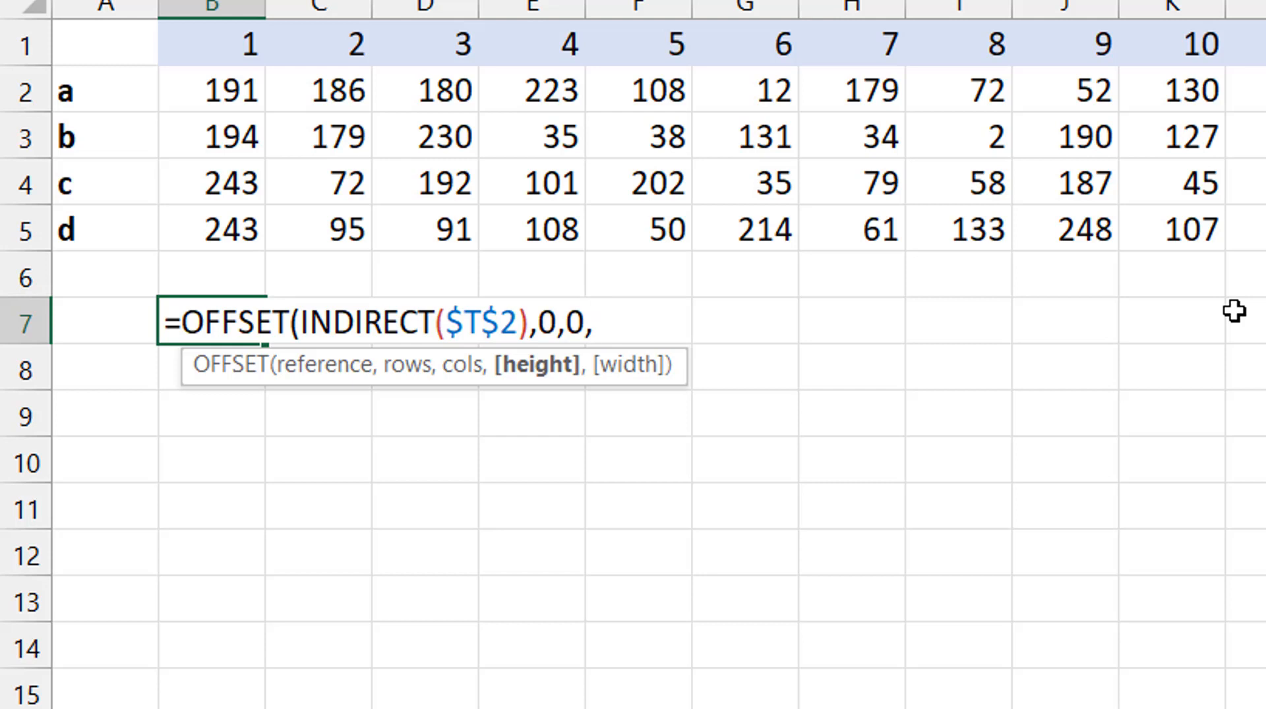
{"action": "type", "text": "1,"}
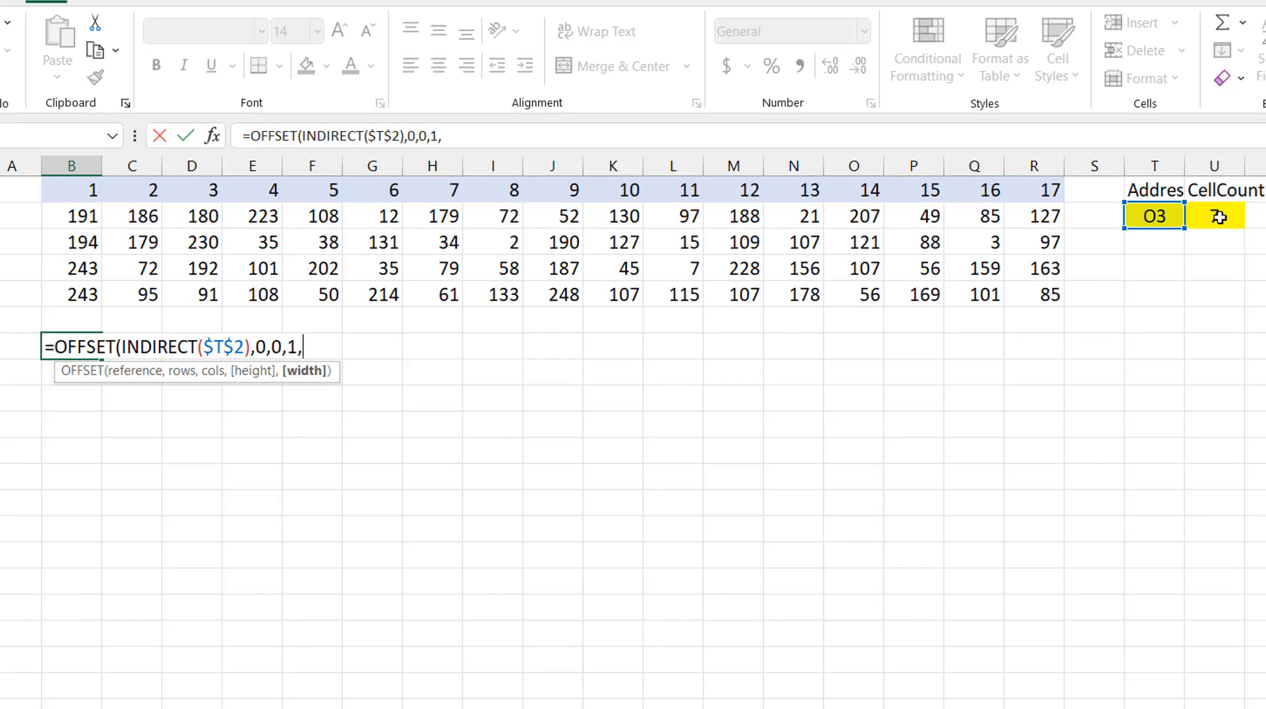
{"action": "type", "text": "-"}
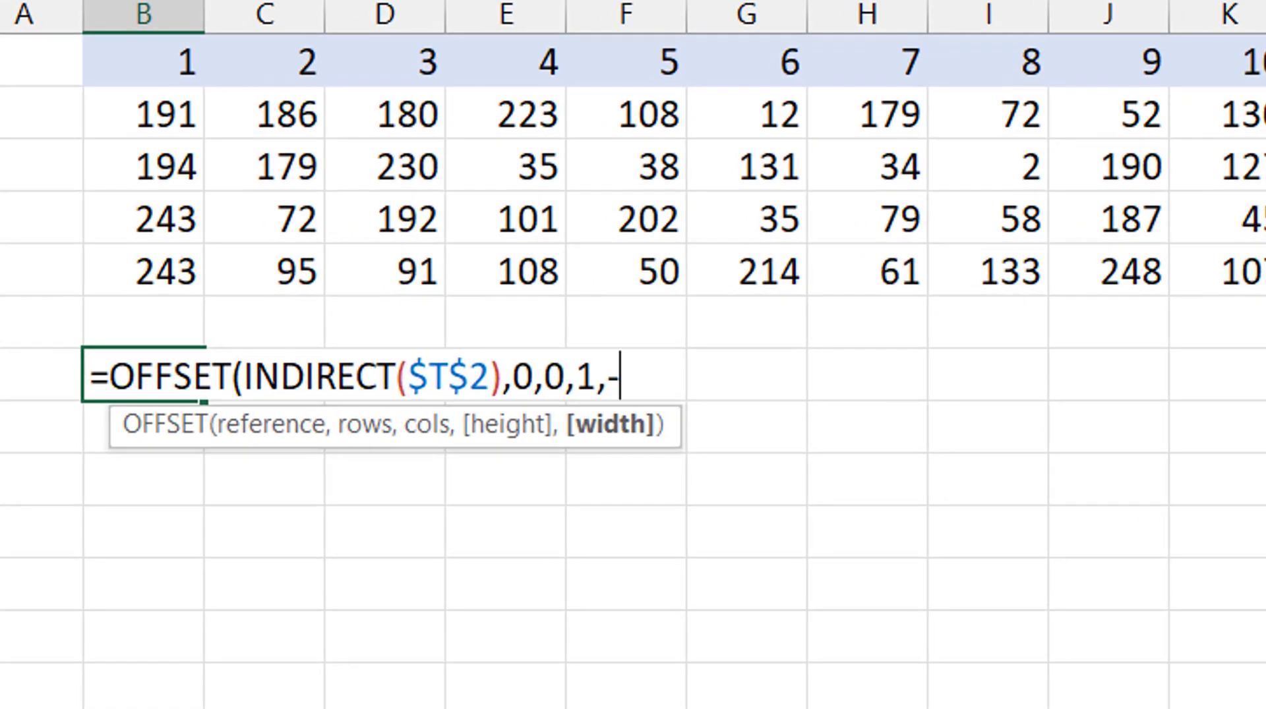
{"action": "type", "text": "U2"}
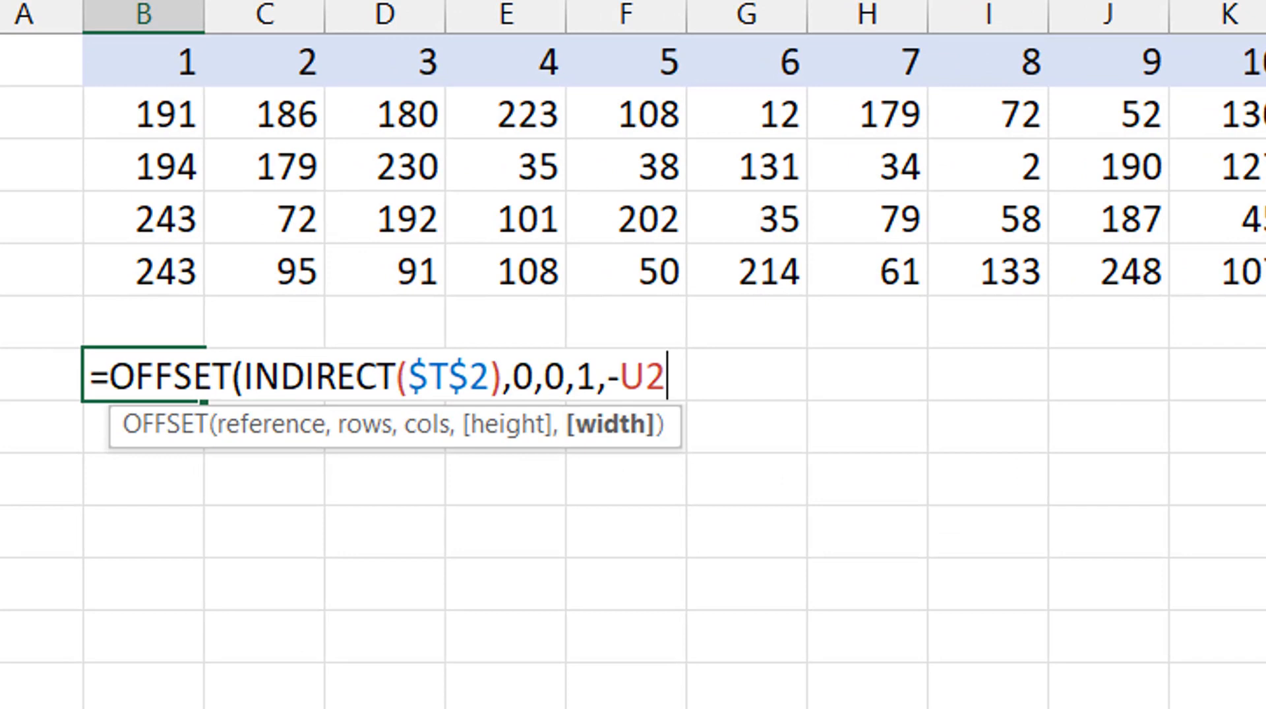
{"action": "key", "text": "F4"}
{"action": "type", "text": ")"}
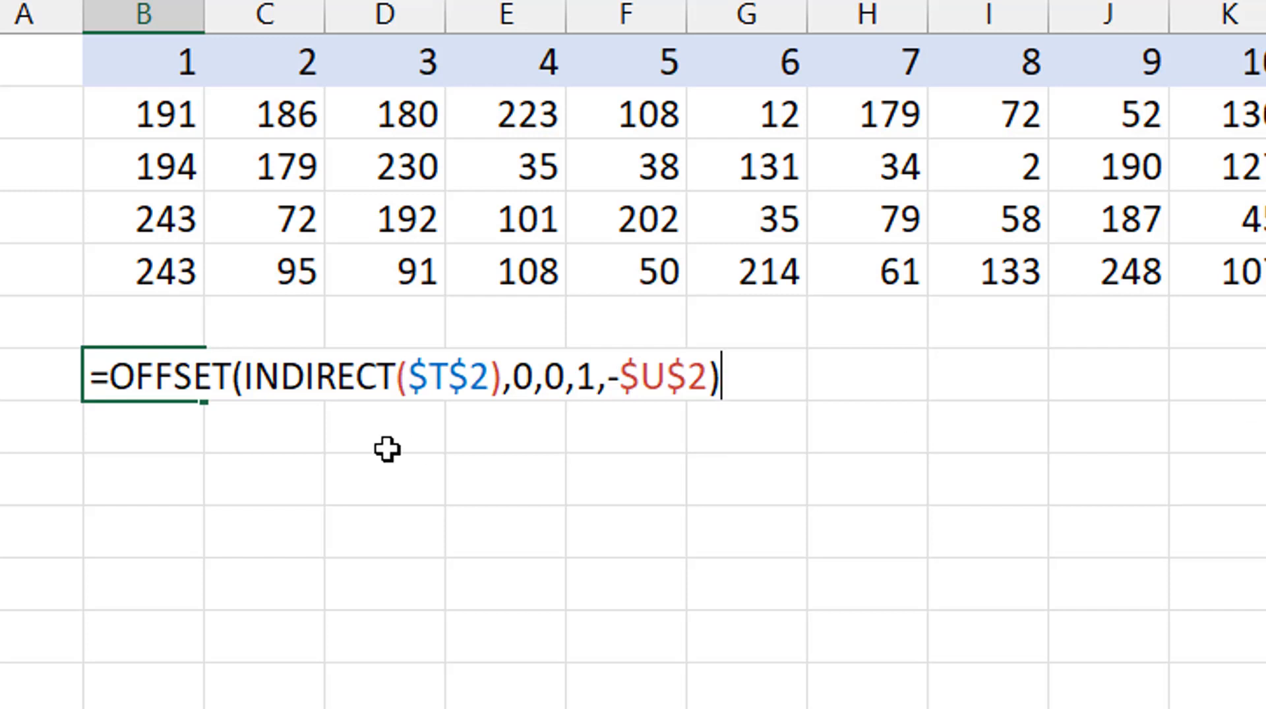
{"action": "key", "text": "ctrl+Return"}
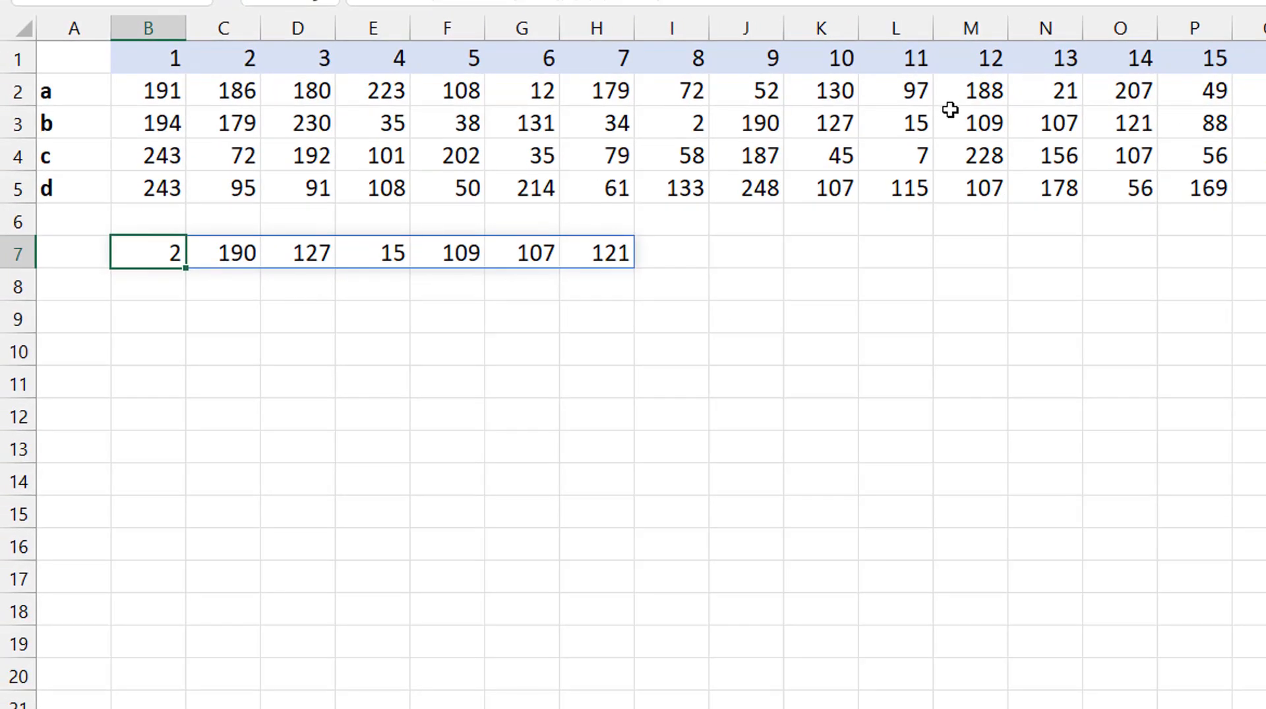
Step: Compare the source cells I3:O3 with the values spilled from the formula in B7
{"action": "left_click_drag", "start_coordinate": [1131, 122], "coordinate": [699, 127]}
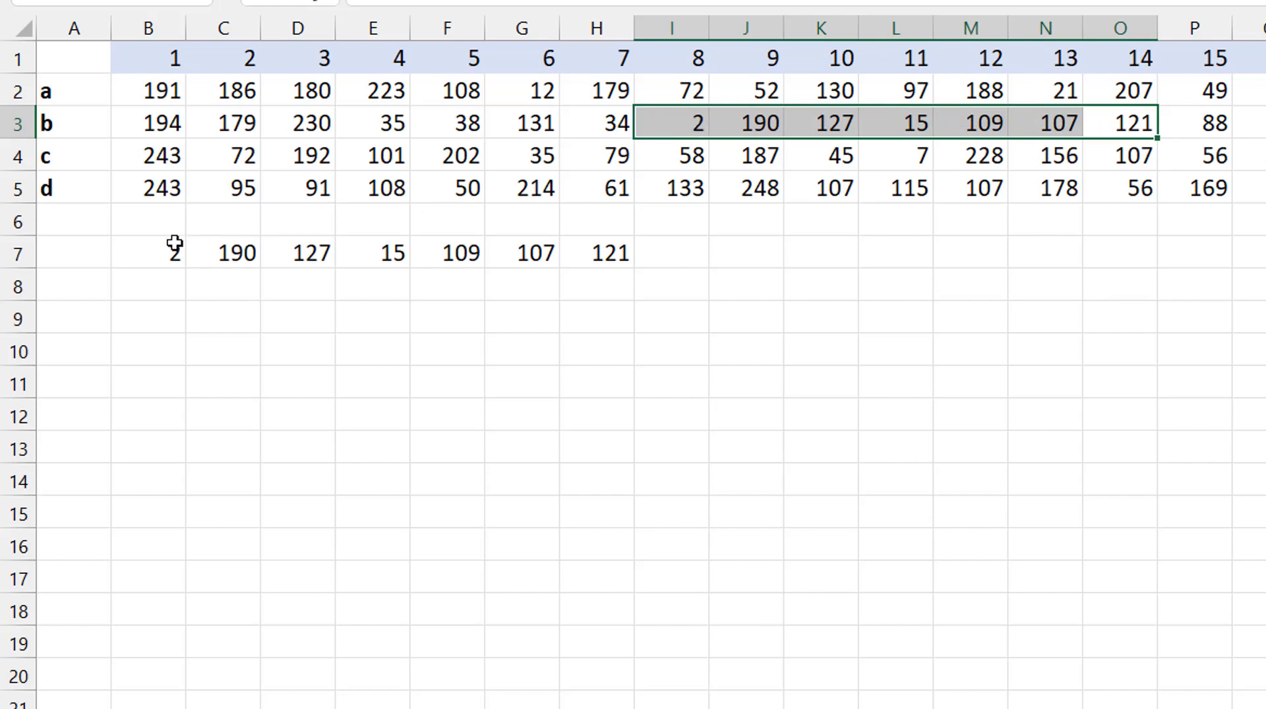
{"action": "left_click", "coordinate": [149, 253]}
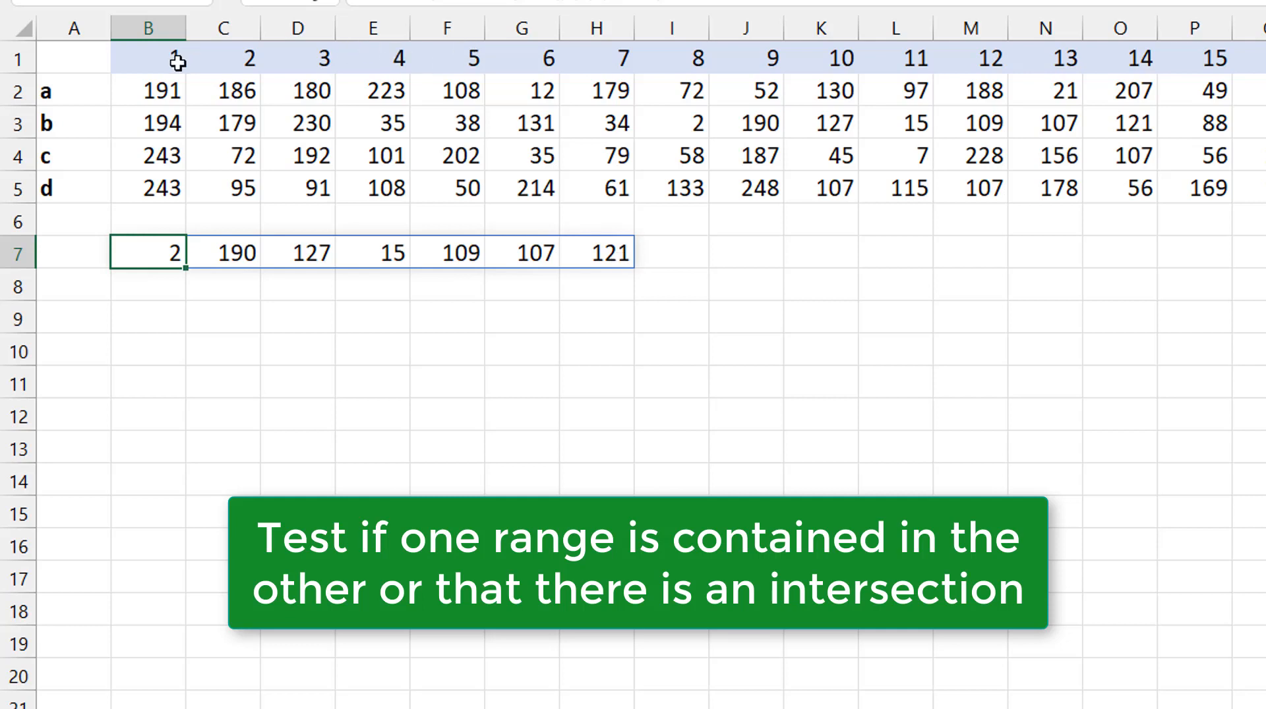
{"action": "left_click", "coordinate": [138, 88]}
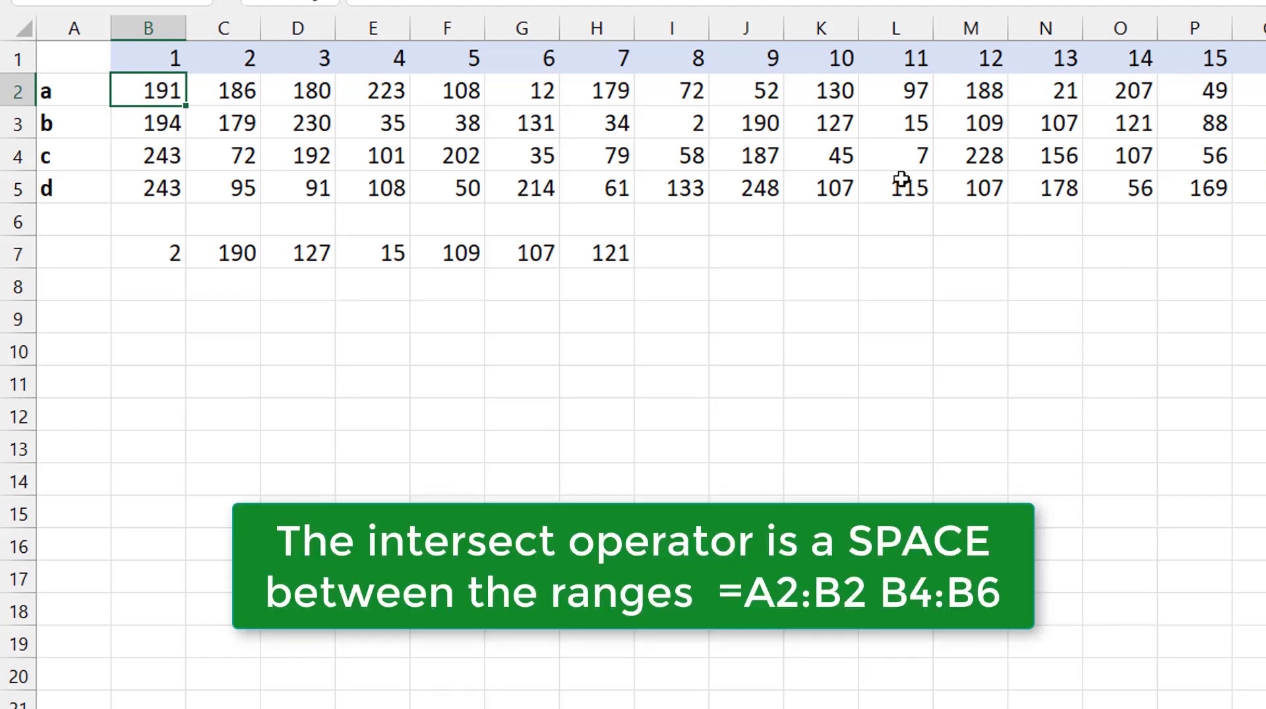
Step: Try the intersection formula =B2:D2 C1:C3 in K7 and clear the cell again
{"action": "left_click", "coordinate": [1034, 261]}
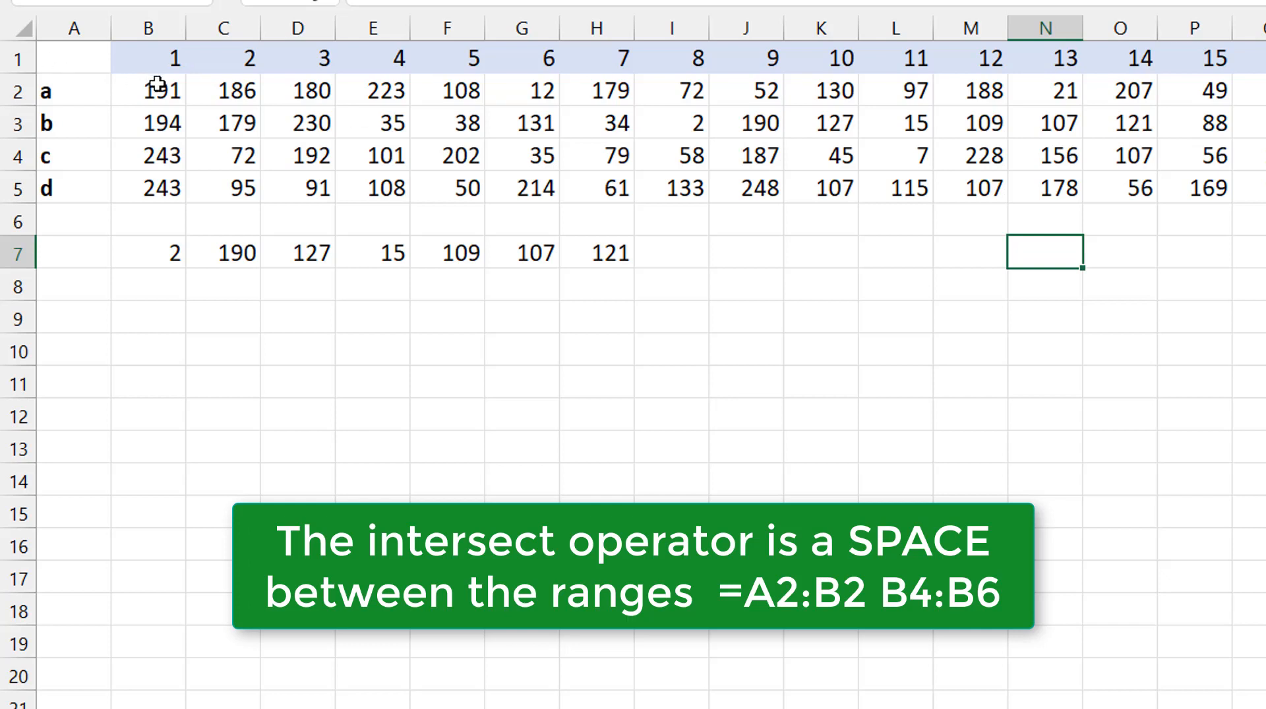
{"action": "mouse_move", "coordinate": [155, 87]}
{"action": "left_mouse_down"}
{"action": "mouse_move", "coordinate": [294, 88]}
{"action": "mouse_move", "coordinate": [248, 84]}
{"action": "mouse_move", "coordinate": [251, 129]}
{"action": "left_mouse_up"}
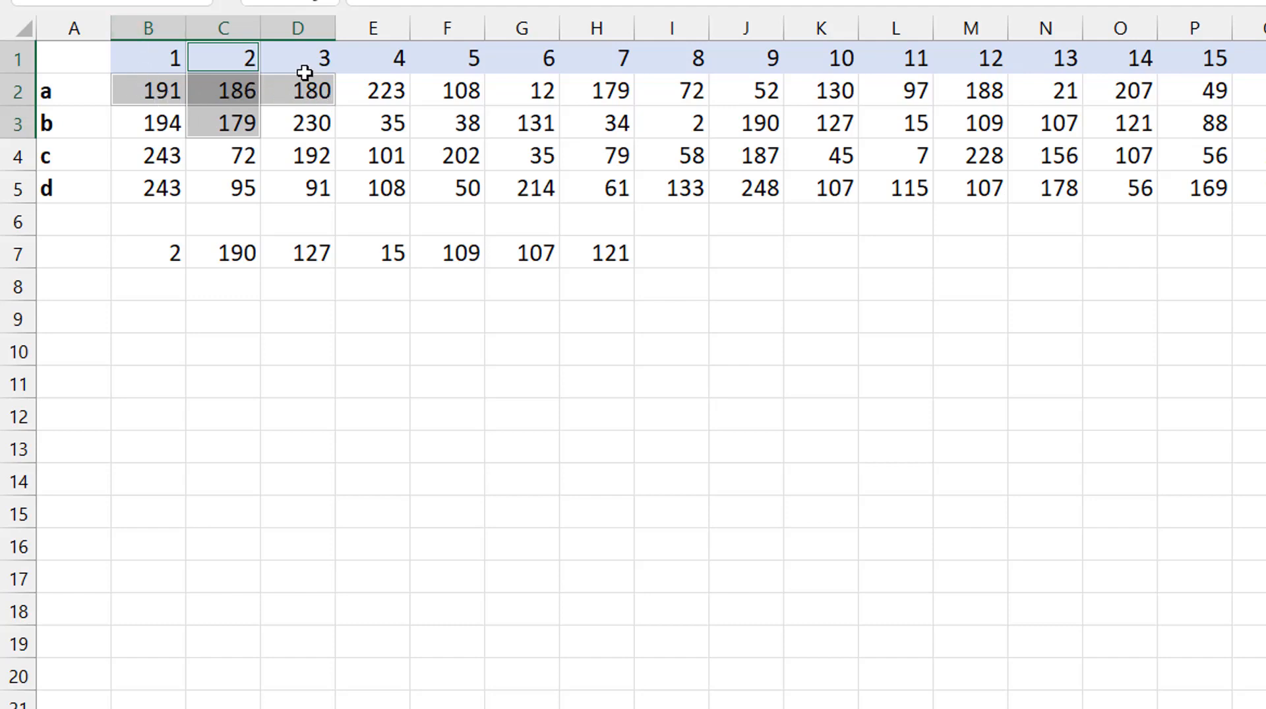
{"action": "left_click", "coordinate": [841, 262]}
{"action": "type", "text": "=b"}
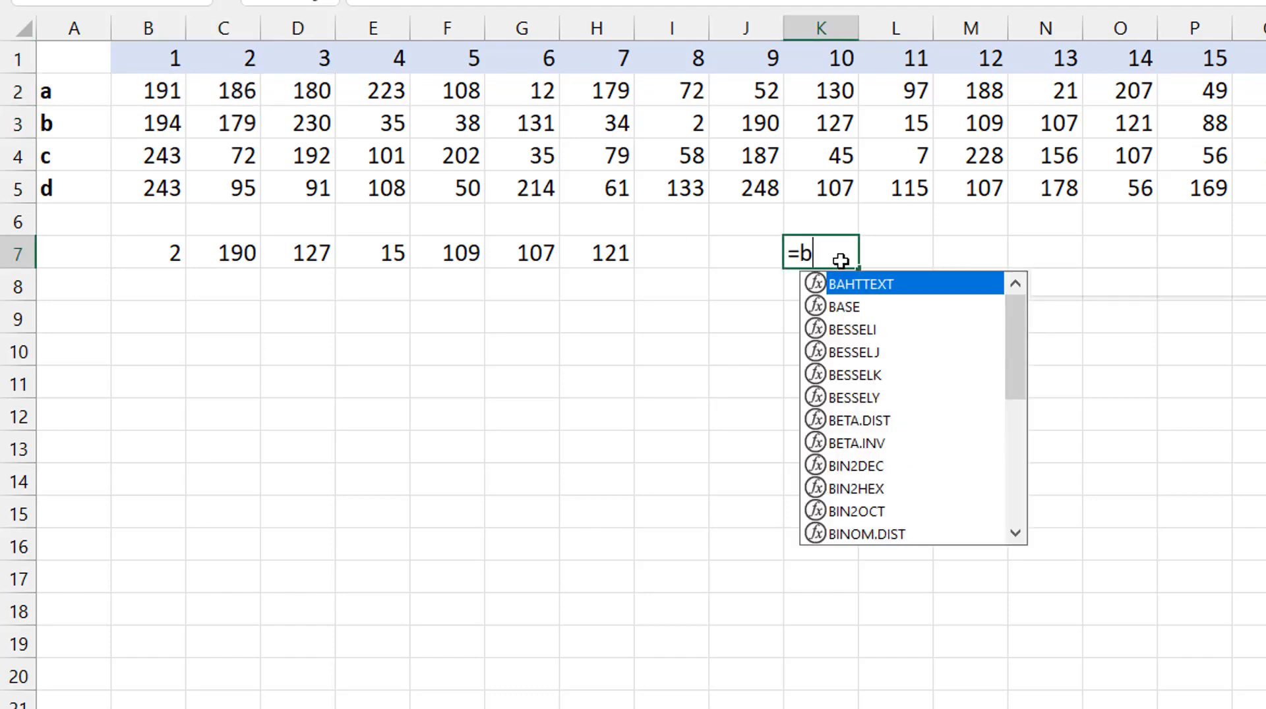
{"action": "type", "text": "2:d2"}
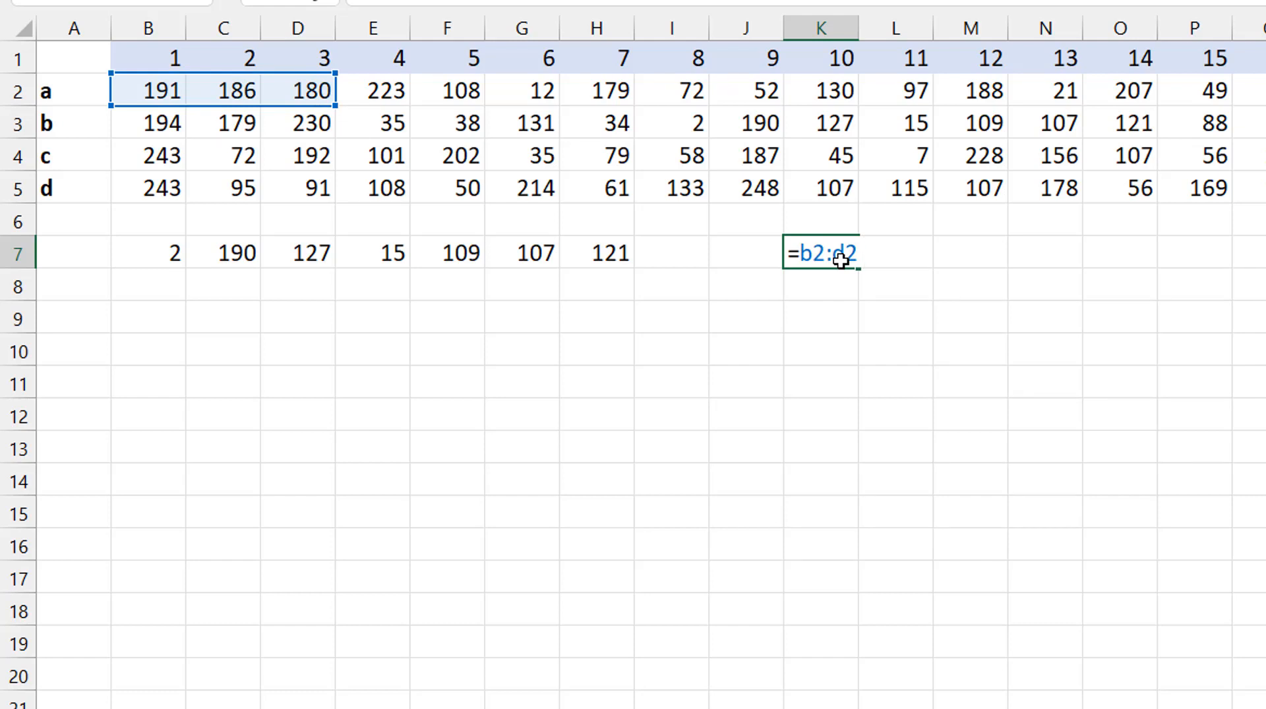
{"action": "type", "text": " c1:c3"}
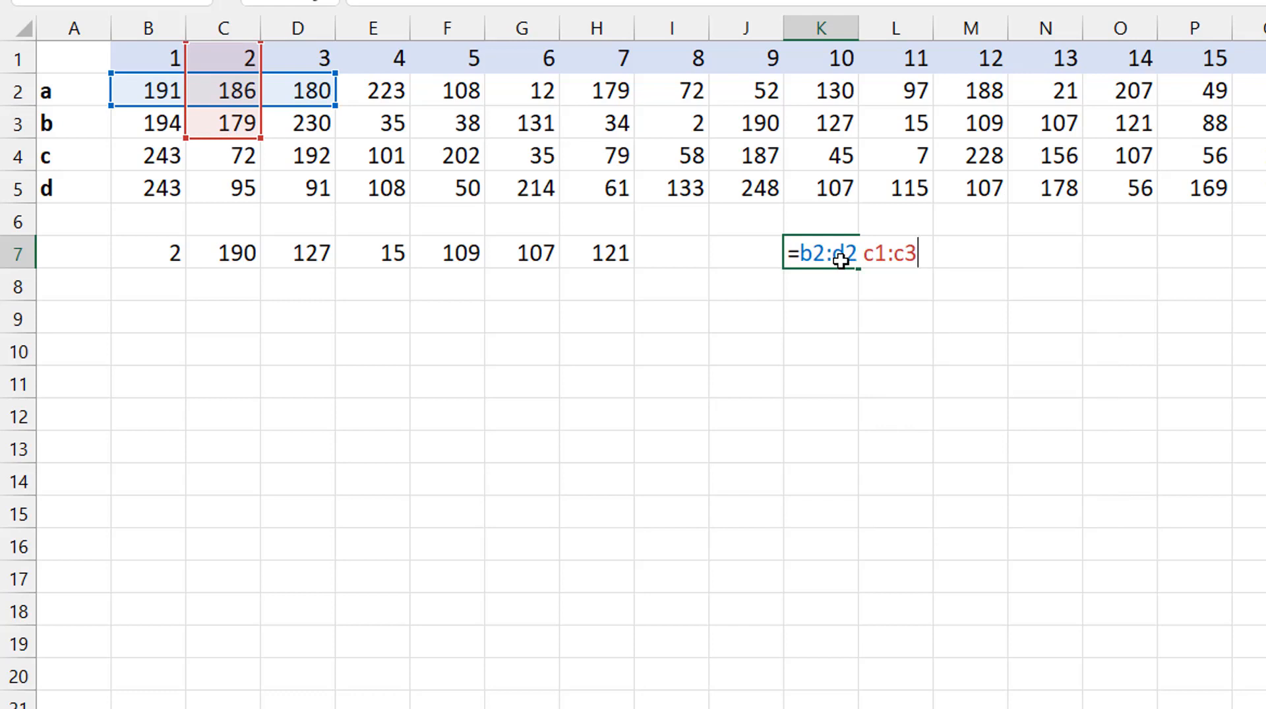
{"action": "key", "text": "ctrl+Return"}
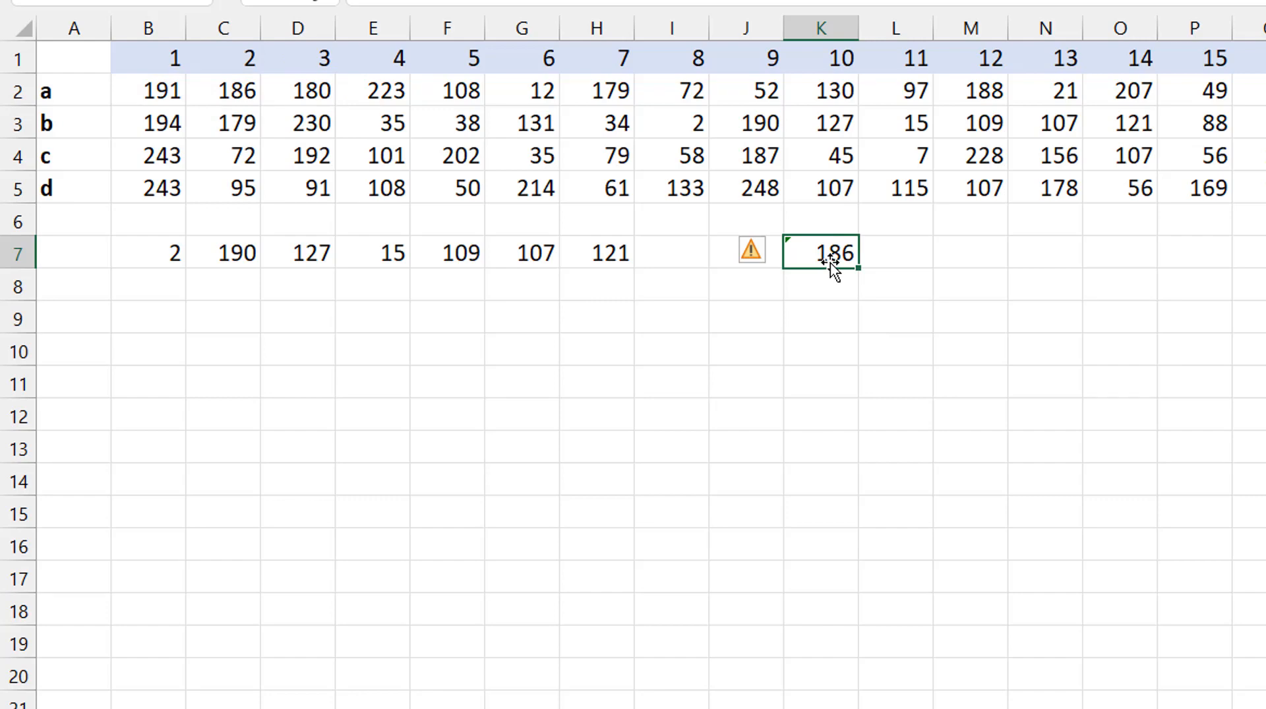
{"action": "key", "text": "Delete"}
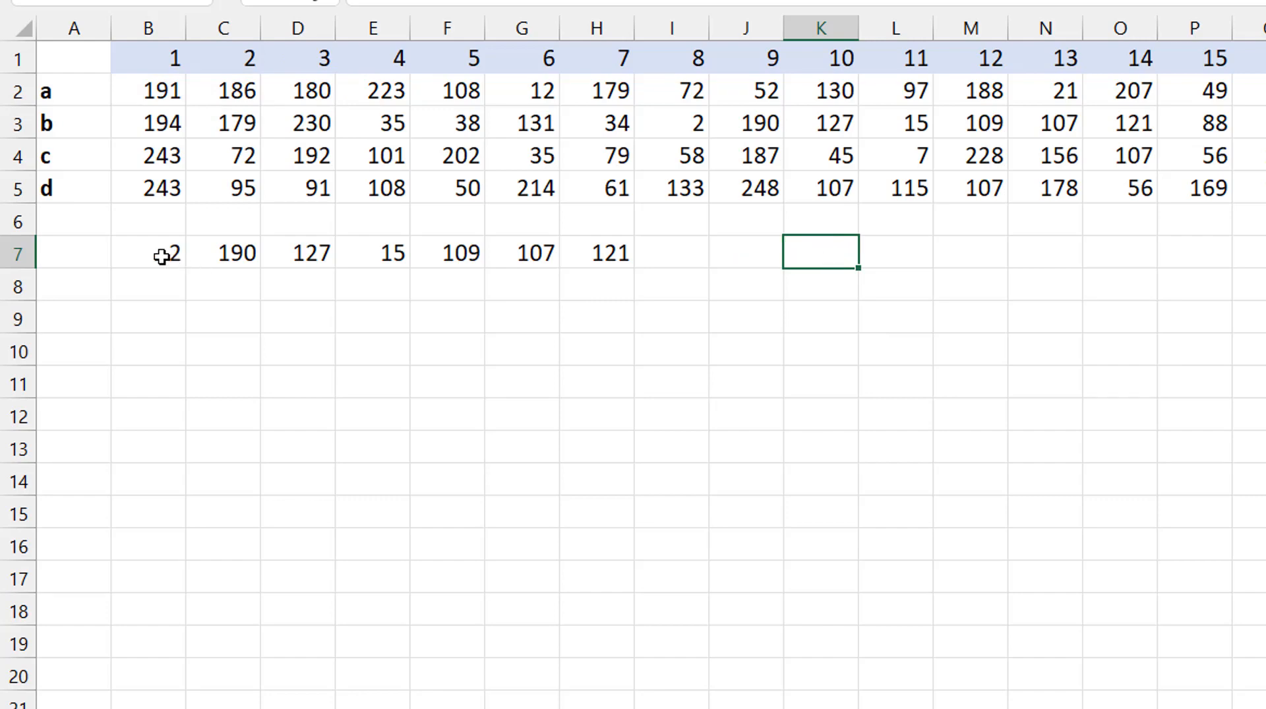
Step: Edit the B7 formula to intersect B2 with the OFFSET range by inserting B2 and a space before OFFSET
{"action": "left_click", "coordinate": [158, 257]}
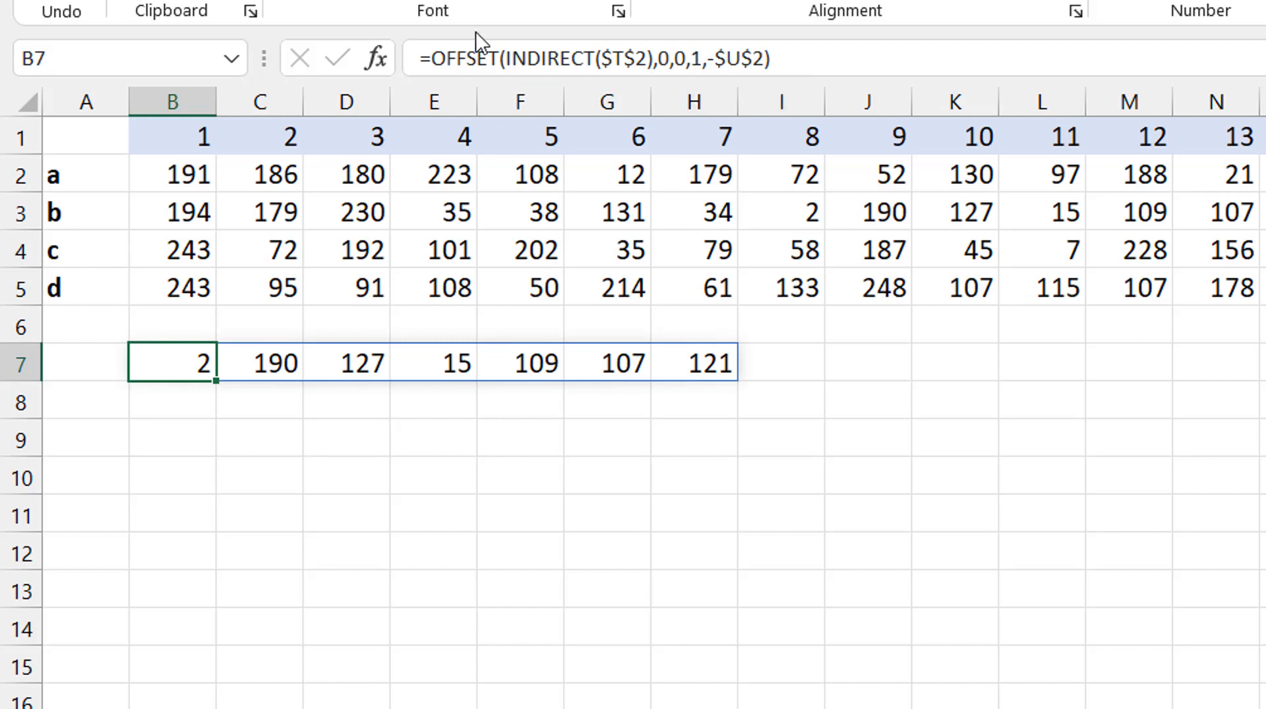
{"action": "left_click", "coordinate": [429, 59]}
{"action": "left_click", "coordinate": [429, 60]}
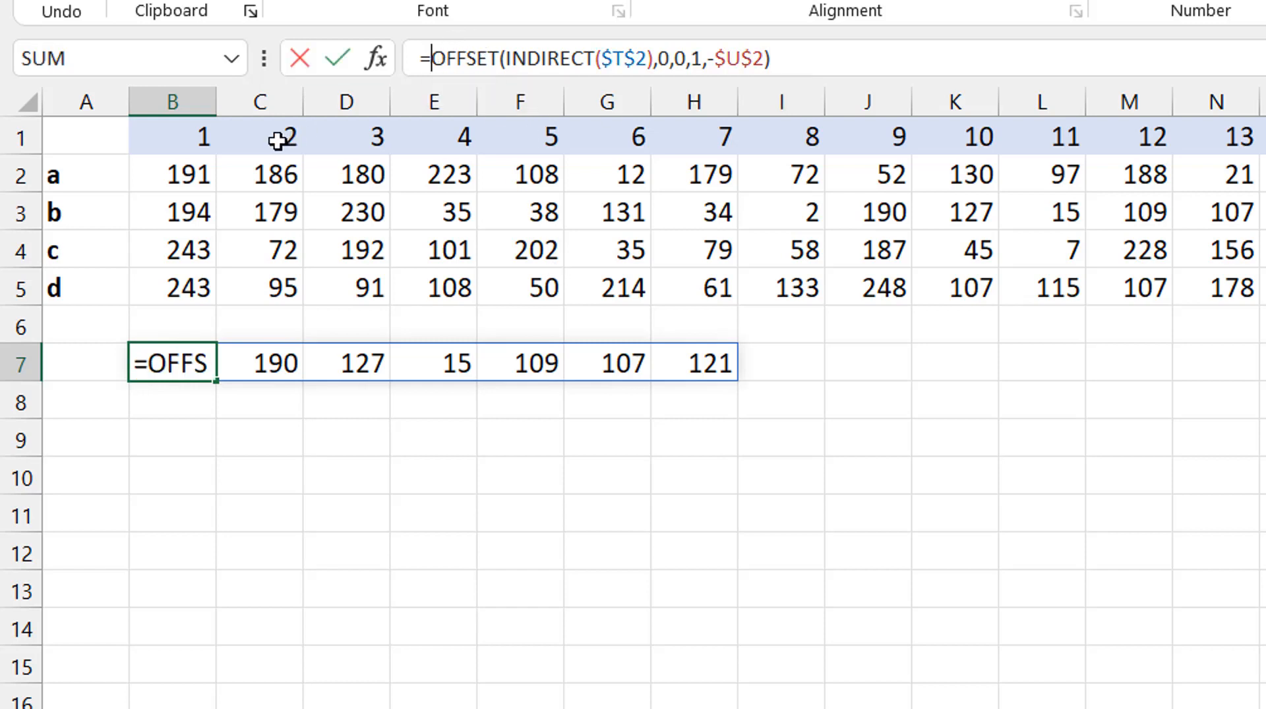
{"action": "left_click", "coordinate": [149, 176]}
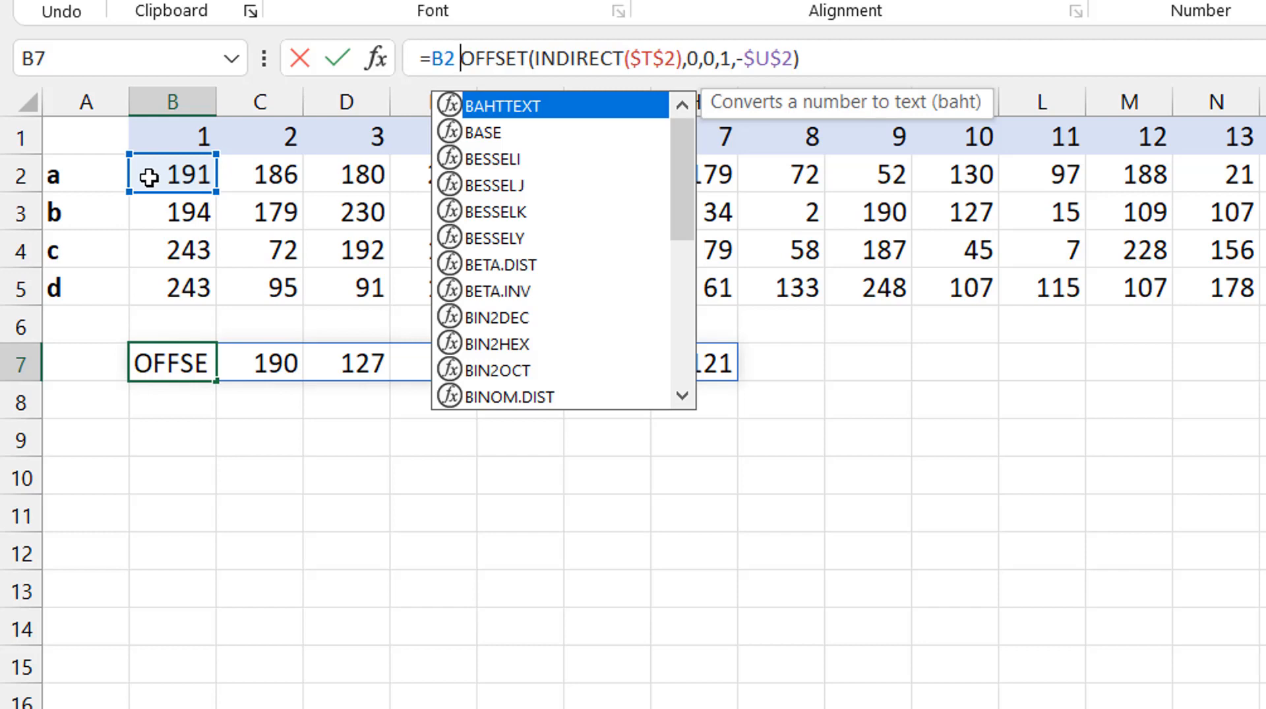
{"action": "key", "text": "ctrl+Return"}
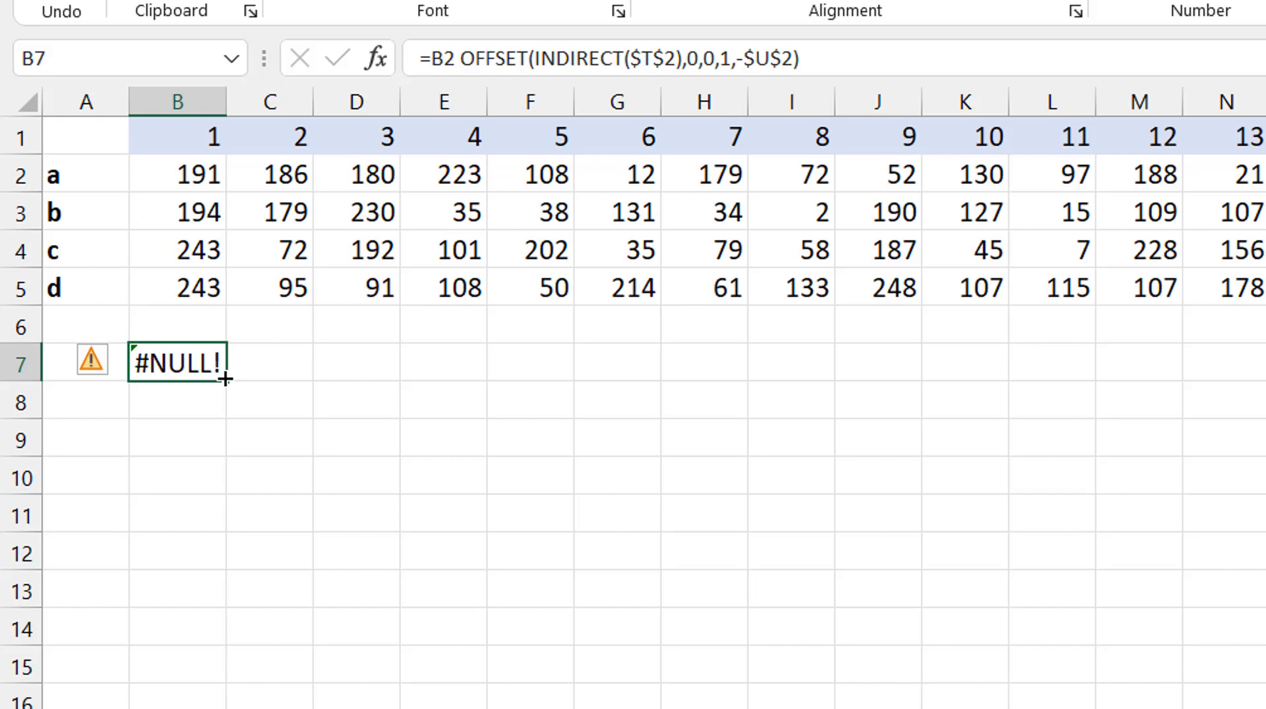
Step: Fill the B7 intersection formula across to R7 and down through row 10, and fit all column widths to their contents
{"action": "left_click_drag", "start_coordinate": [225, 379], "coordinate": [1205, 284]}
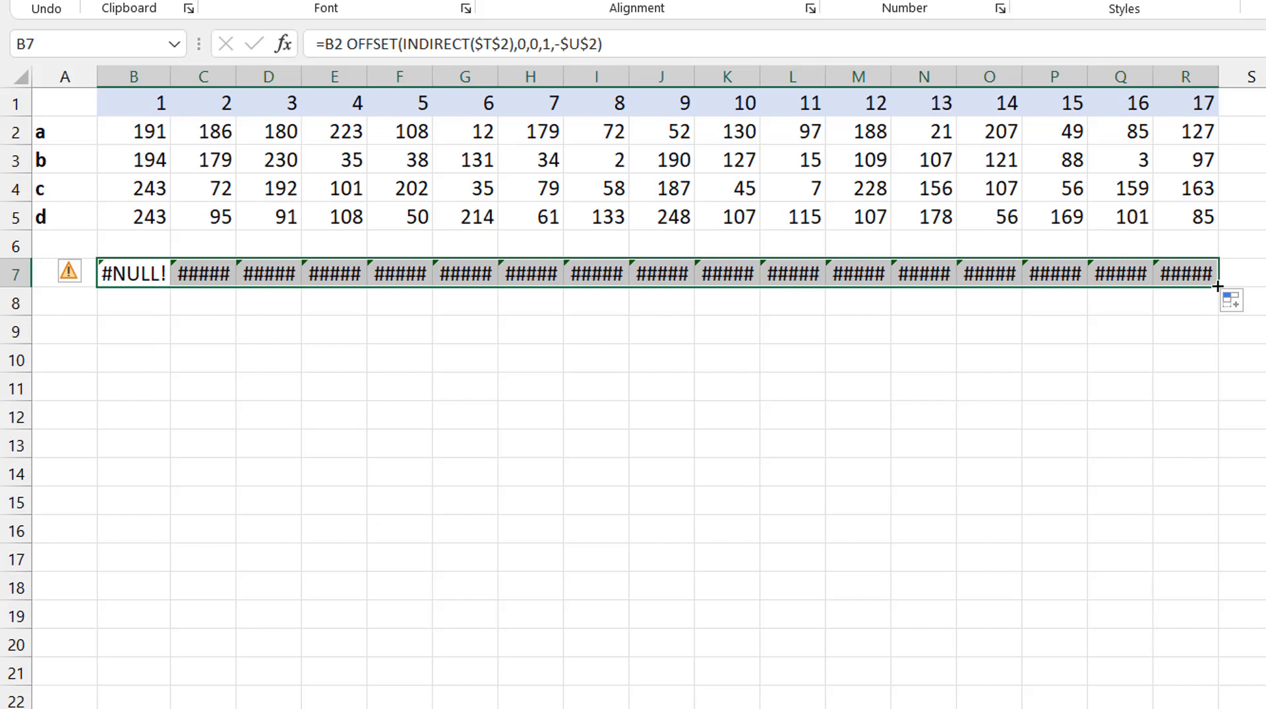
{"action": "left_click_drag", "start_coordinate": [1216, 288], "coordinate": [1214, 380]}
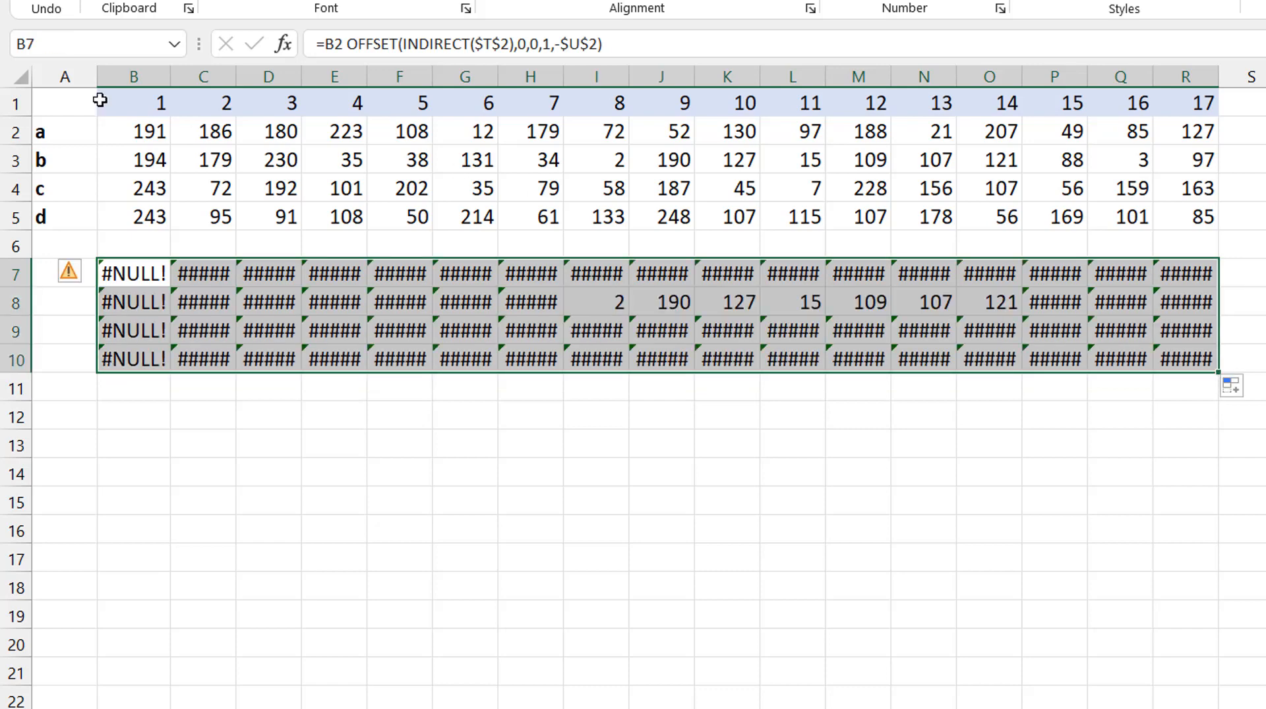
{"action": "left_click", "coordinate": [30, 77]}
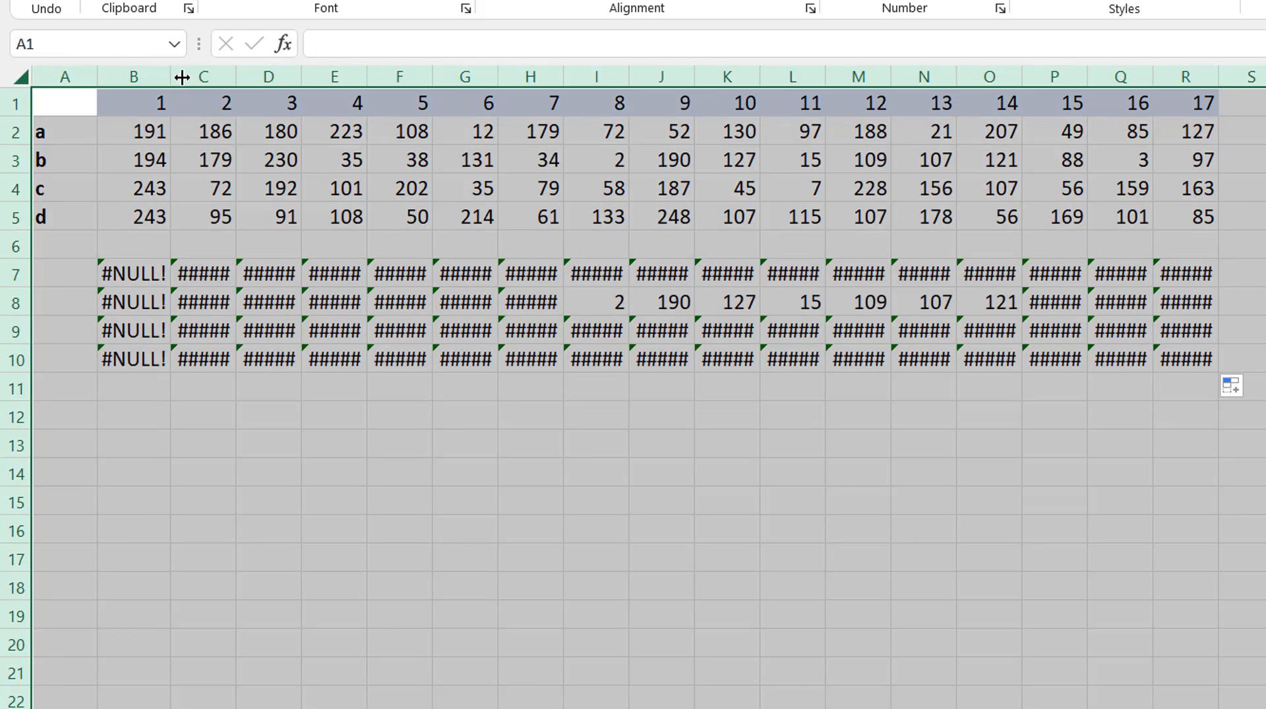
{"action": "double_click", "coordinate": [242, 79]}
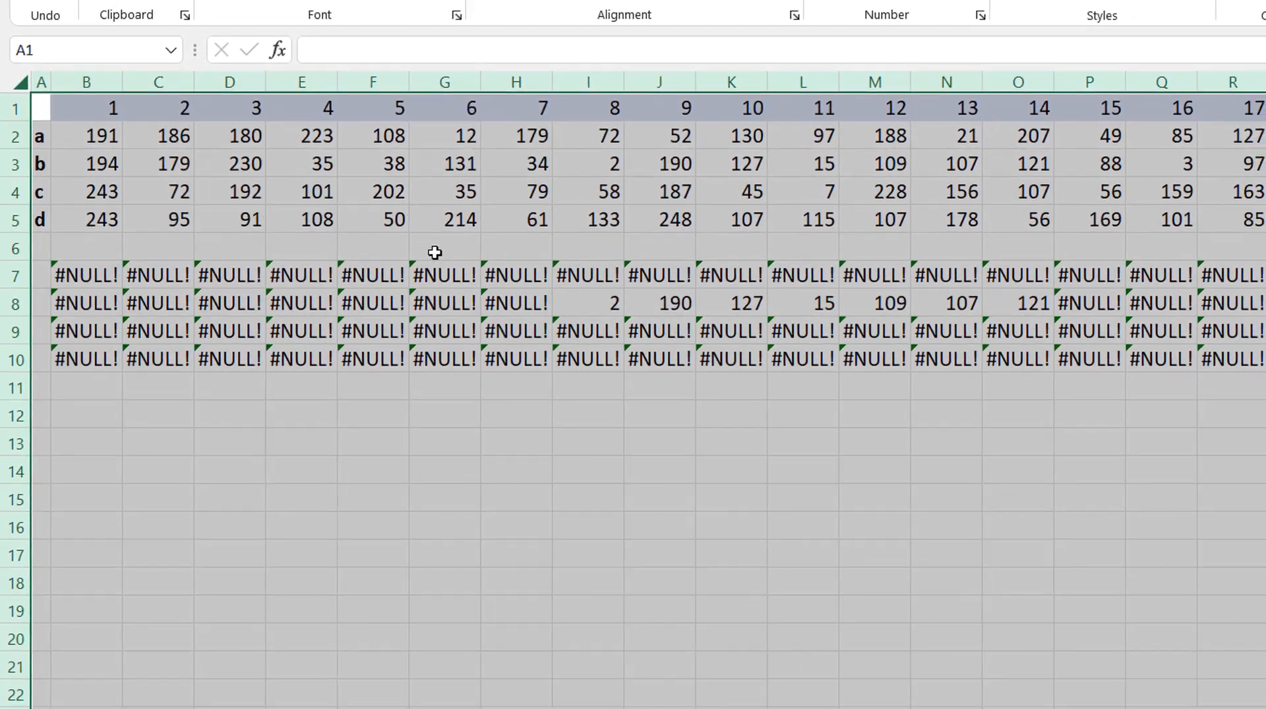
{"action": "left_click", "coordinate": [445, 322]}
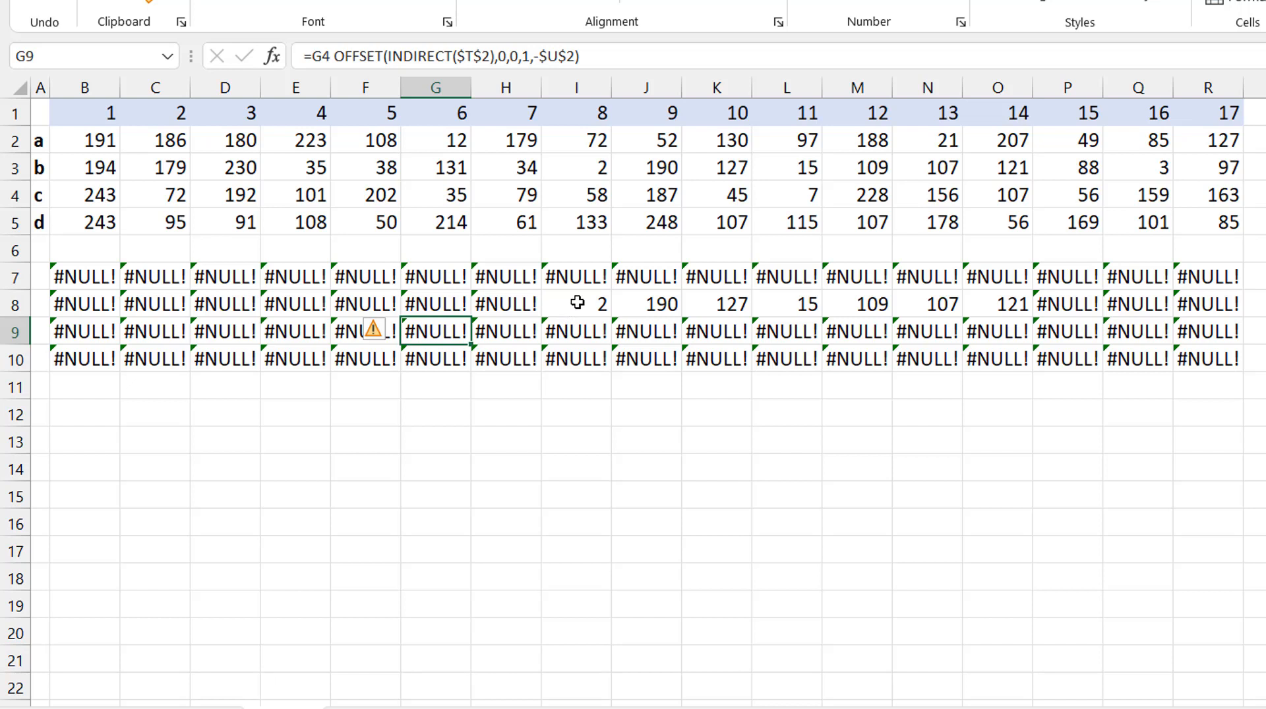
{"action": "left_click_drag", "start_coordinate": [578, 303], "coordinate": [914, 302]}
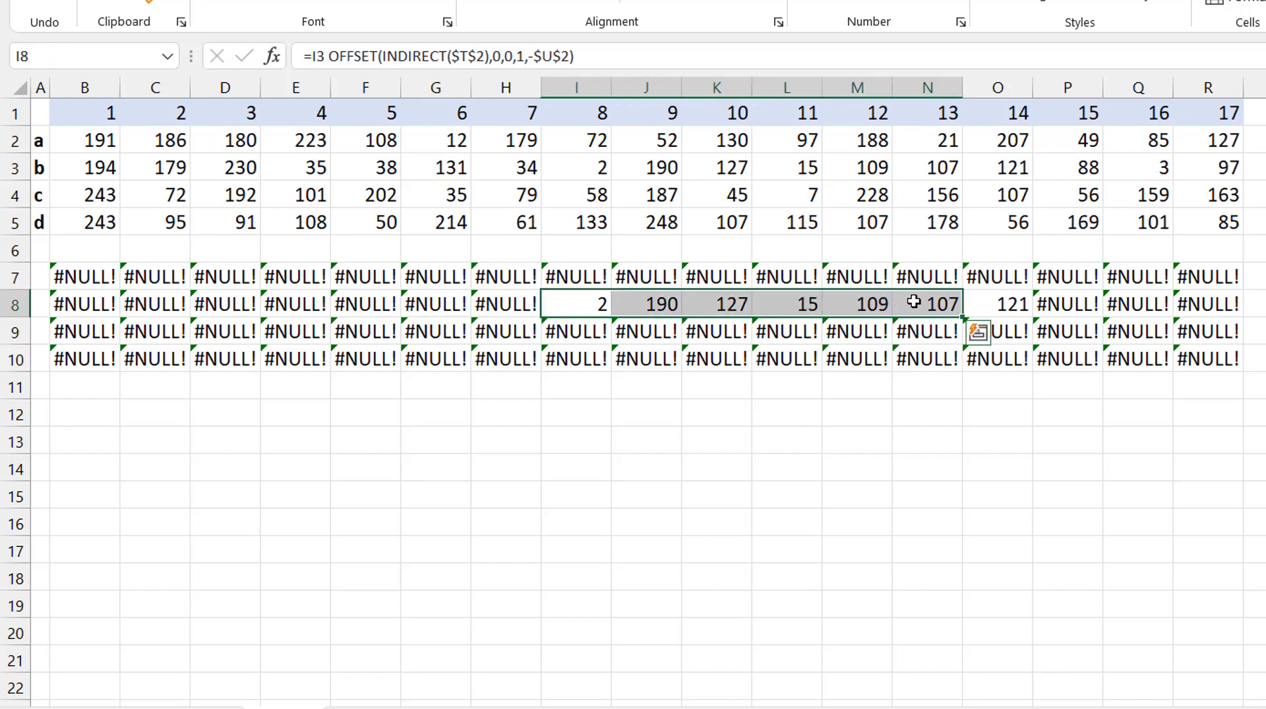
{"action": "left_click", "coordinate": [89, 278]}
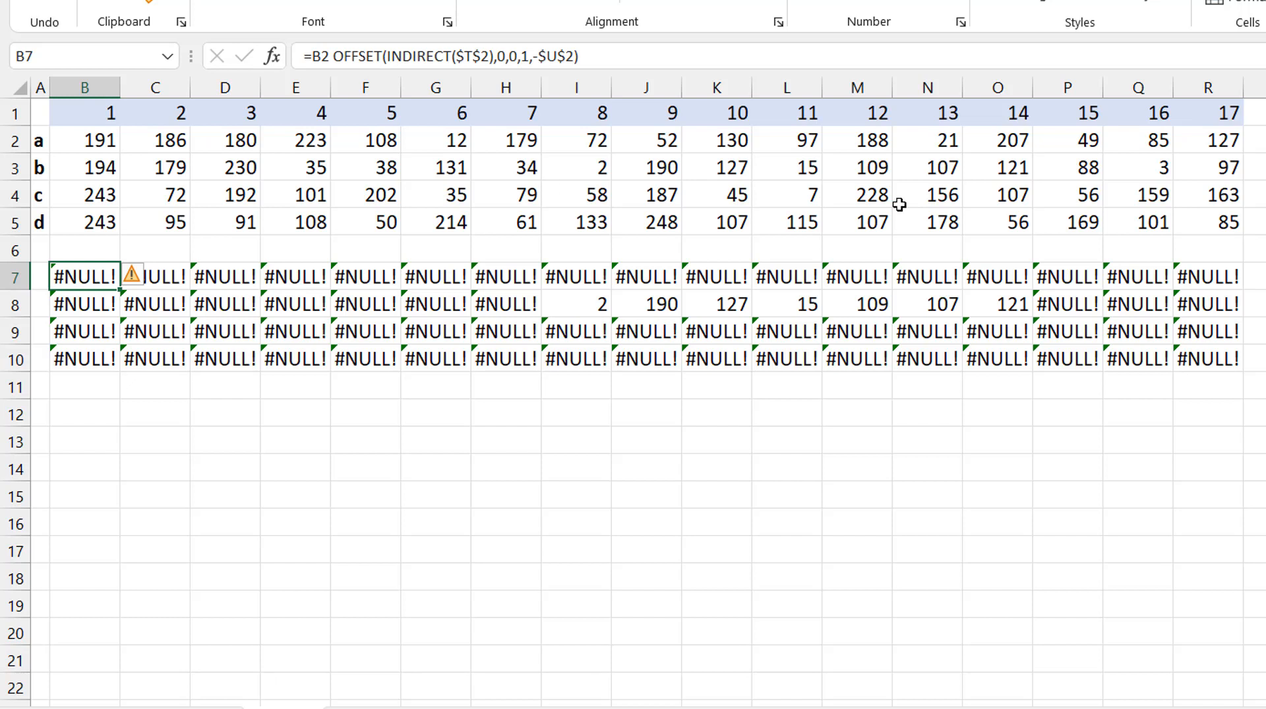
Step: Set the Address in T2 to K5 and the CellCount in U2 to 3, and check the intersecting cells in row 10
{"action": "left_click", "coordinate": [1265, 141]}
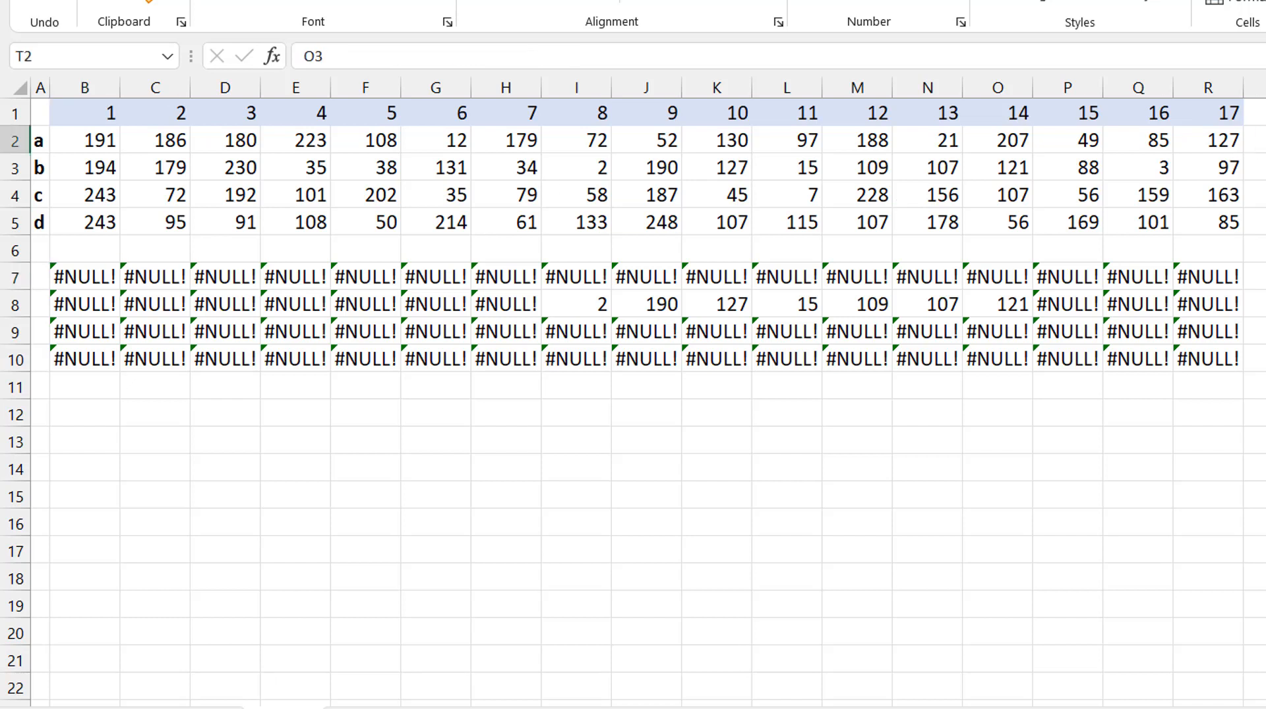
{"action": "type", "text": "K5"}
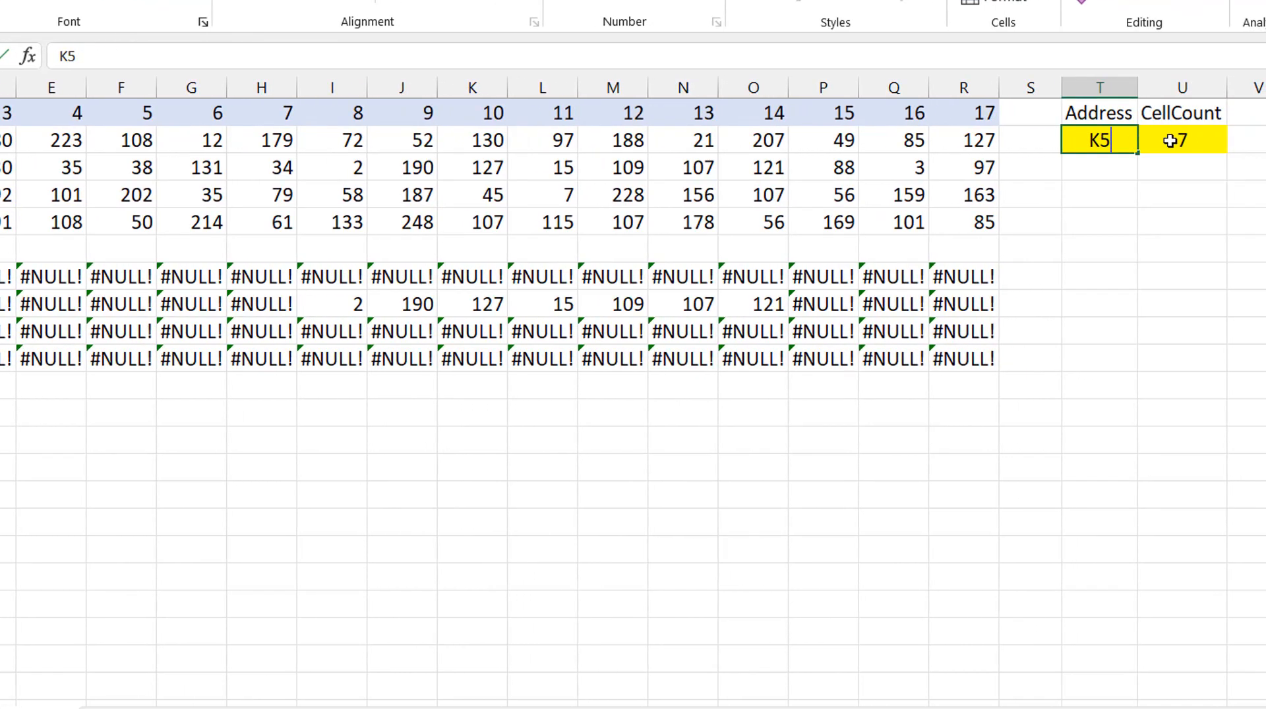
{"action": "left_click", "coordinate": [1170, 140]}
{"action": "type", "text": "3"}
{"action": "key", "text": "ctrl+Return"}
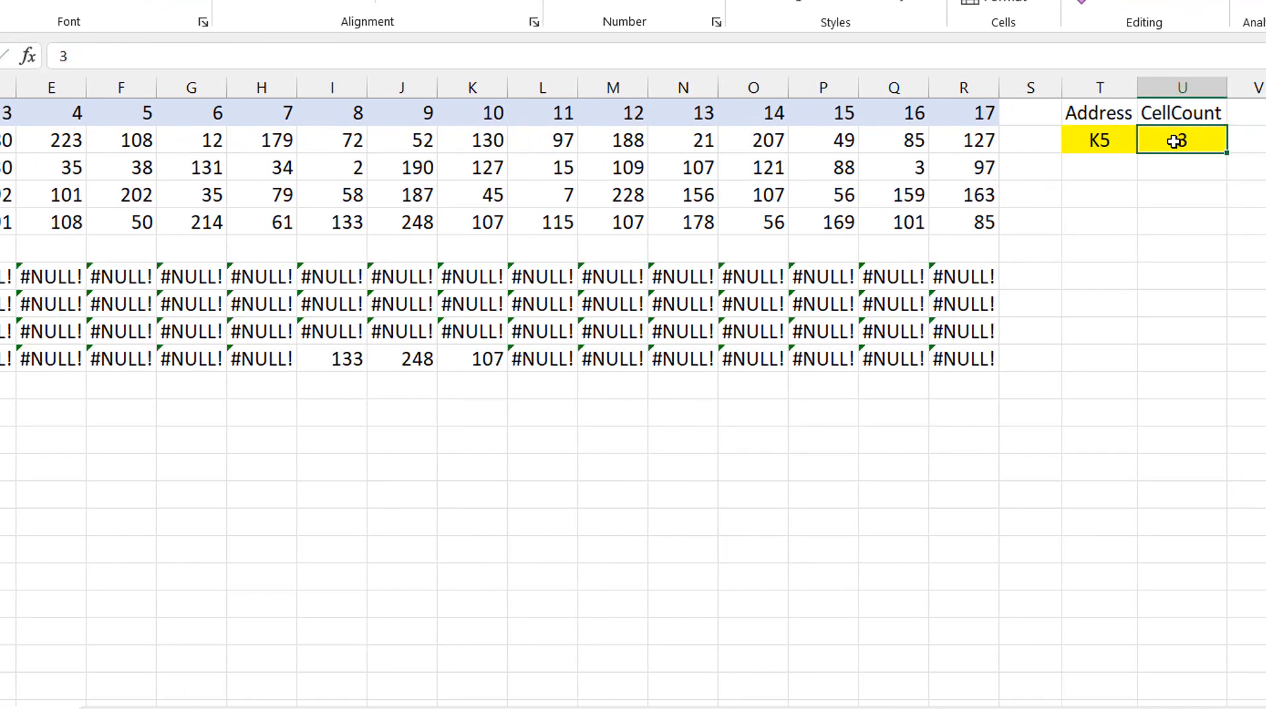
{"action": "left_click", "coordinate": [340, 360]}
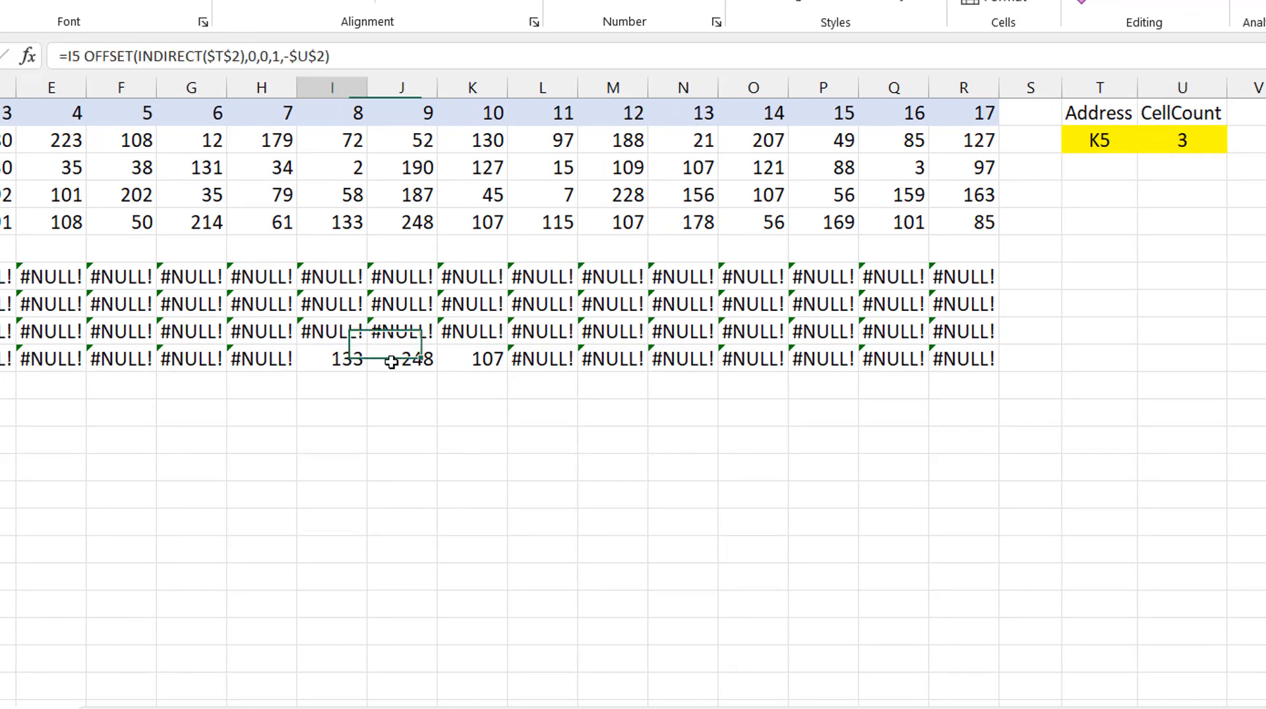
{"action": "left_click_drag", "start_coordinate": [391, 362], "coordinate": [455, 366]}
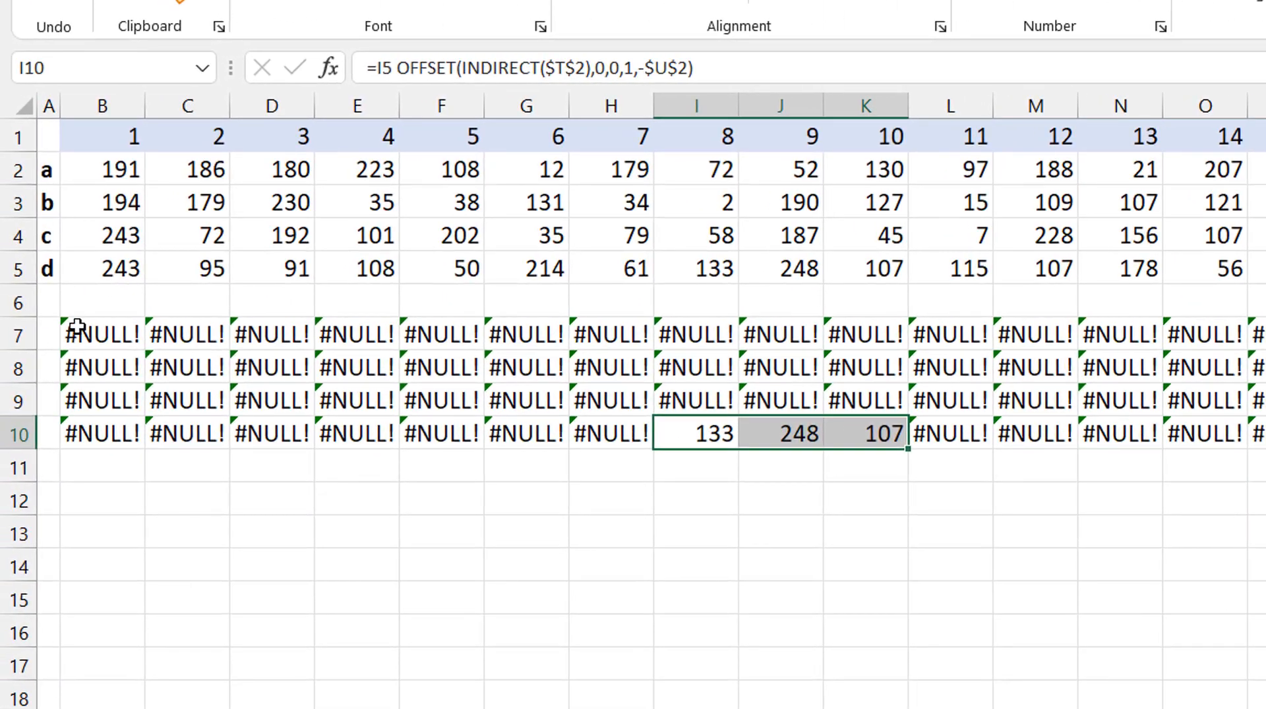
Step: Wrap the B7 intersection formula in IFERROR with "NoInt" as the value if error
{"action": "left_click", "coordinate": [98, 333]}
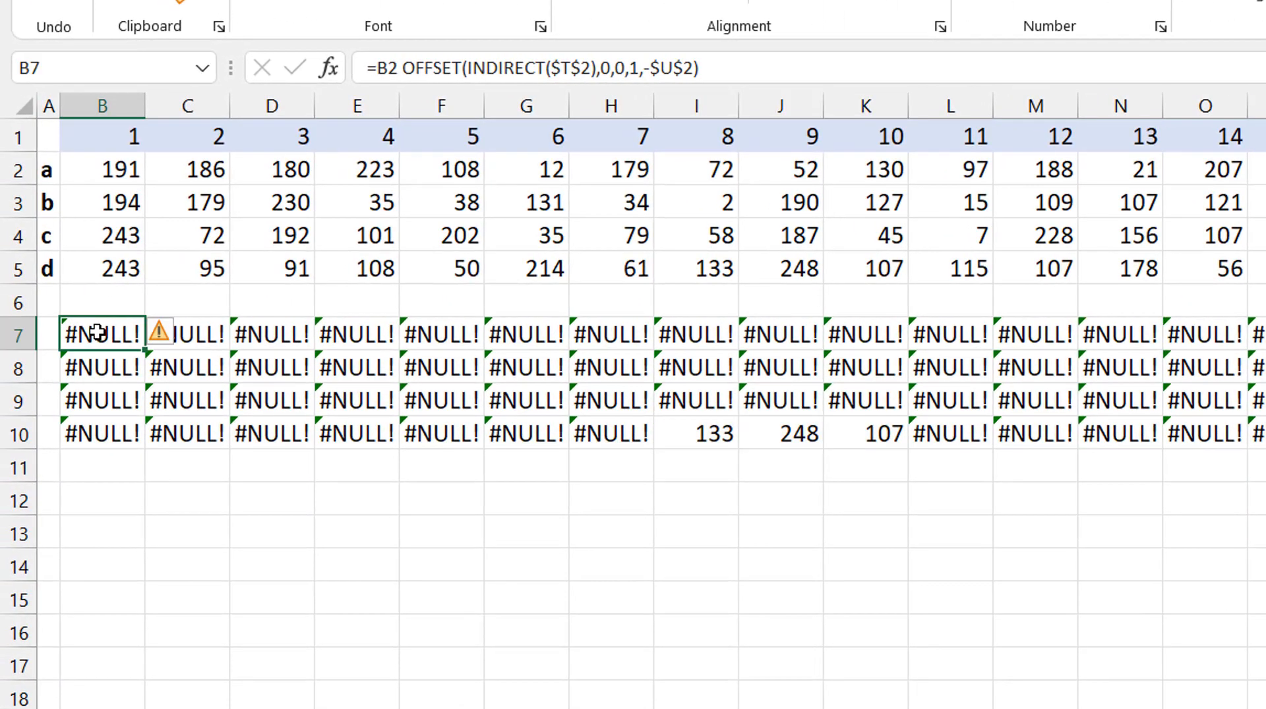
{"action": "left_click", "coordinate": [376, 70]}
{"action": "type", "text": "iferr"}
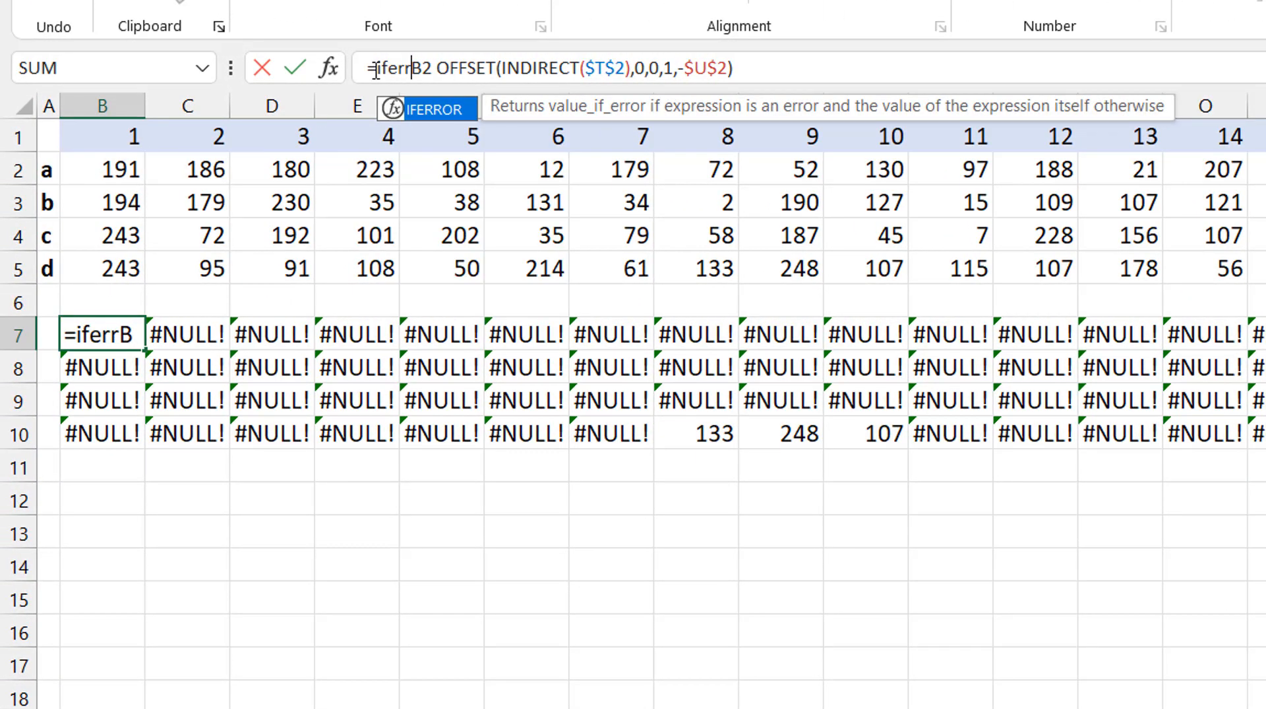
{"action": "key", "text": "Tab"}
{"action": "left_click", "coordinate": [844, 69]}
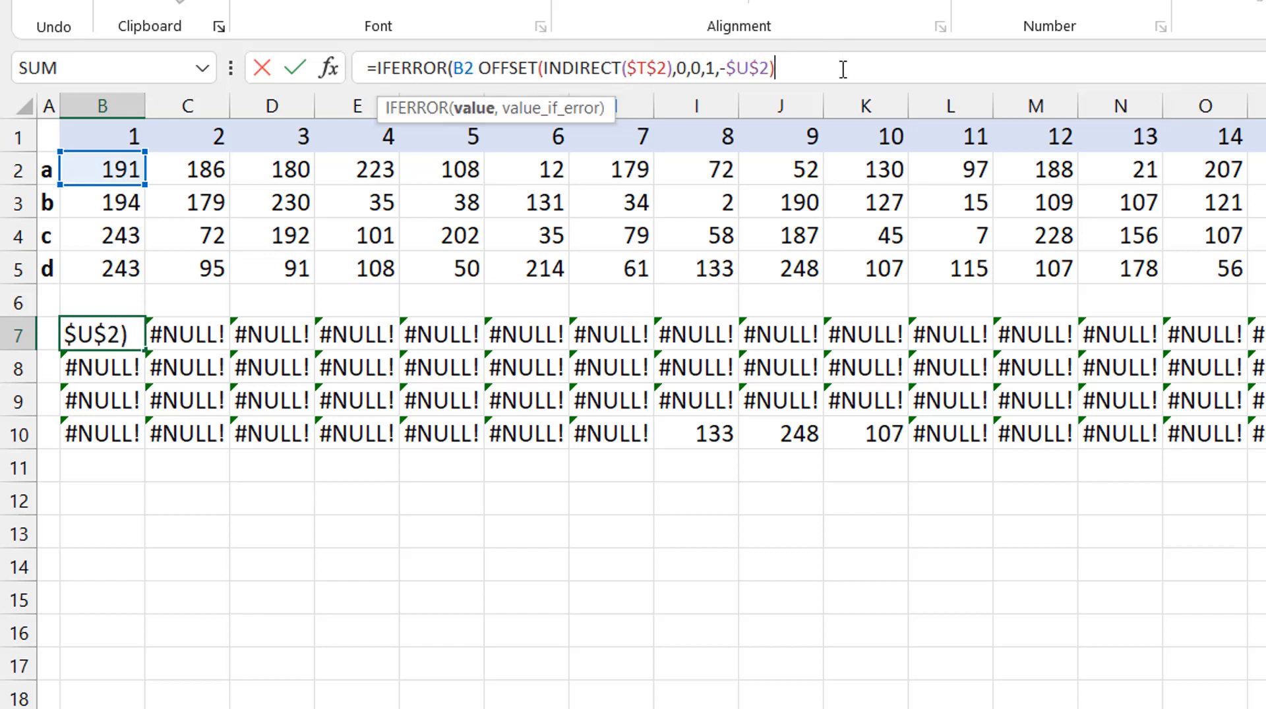
{"action": "type", "text": ",\"No"}
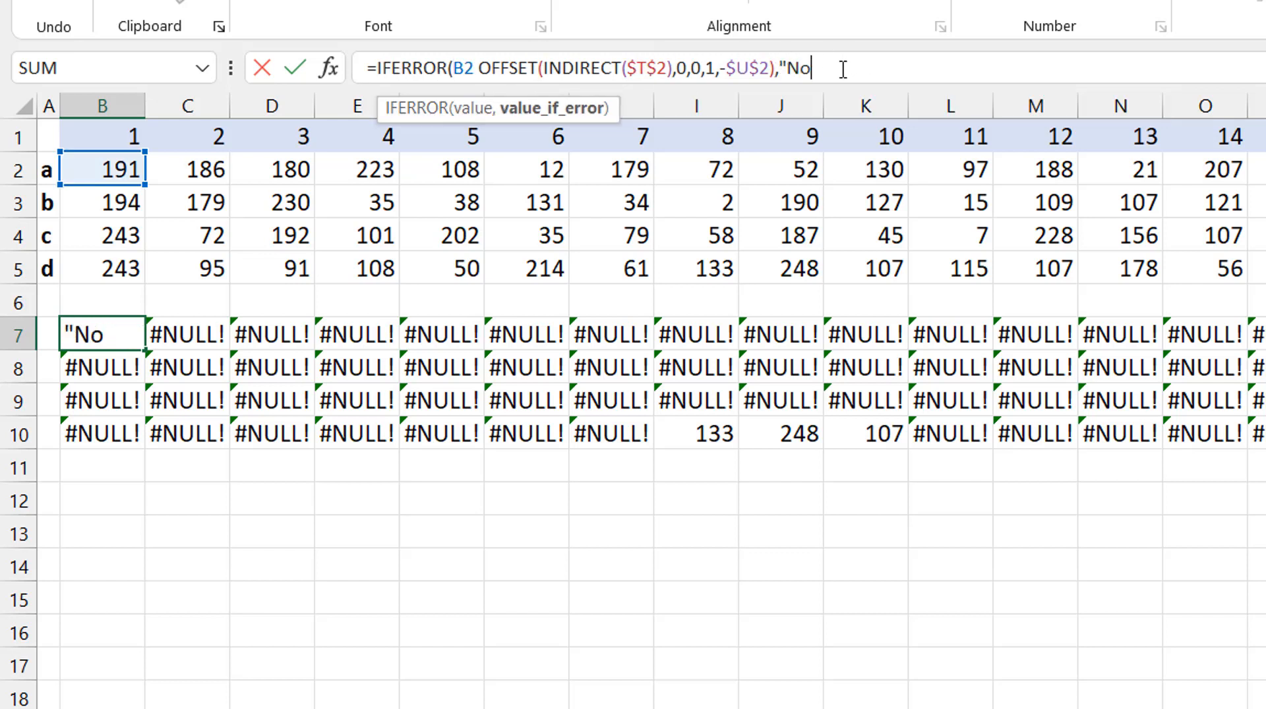
{"action": "type", "text": "lnt"}
{"action": "type", "text": "\")"}
{"action": "key", "text": "ctrl+Return"}
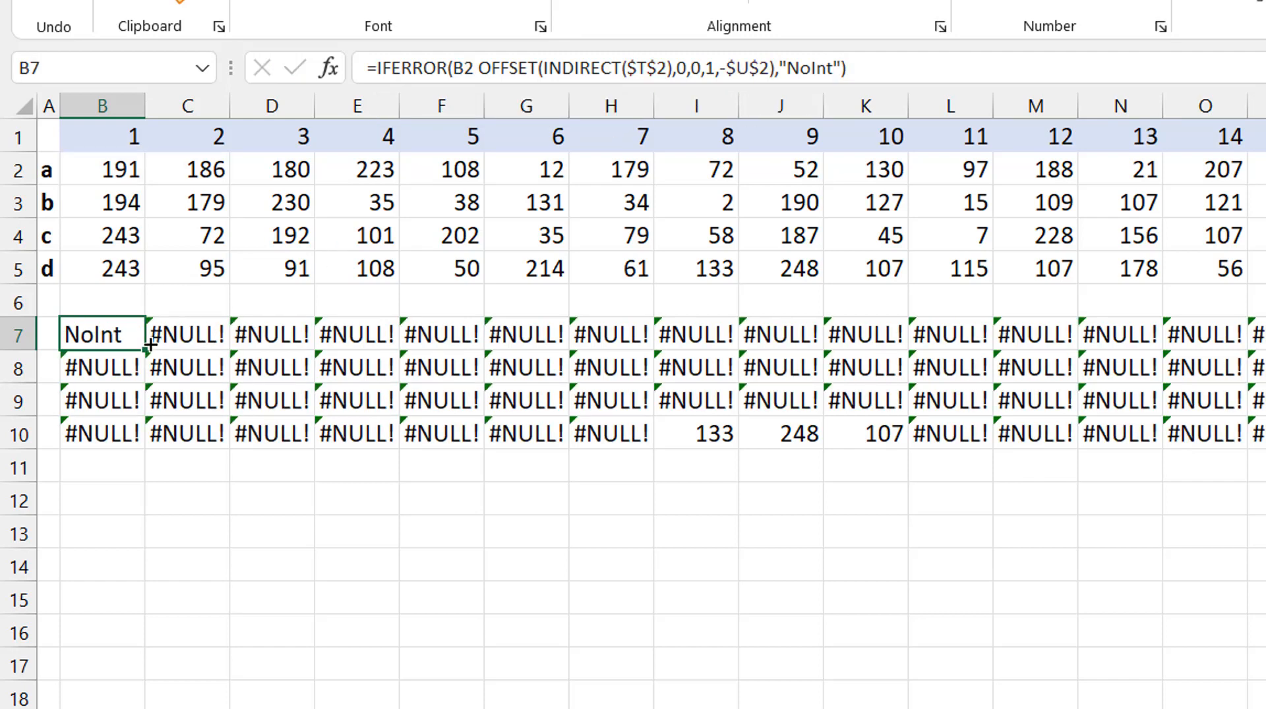
Step: Copy the IFERROR formula from B7 into the rest of row 7, C7 through R7
{"action": "key", "text": "ctrl+c"}
{"action": "key", "text": "Right"}
{"action": "key", "text": "ctrl+shift+Right"}
{"action": "key", "text": "ctrl+v"}
{"action": "key", "text": "Escape"}
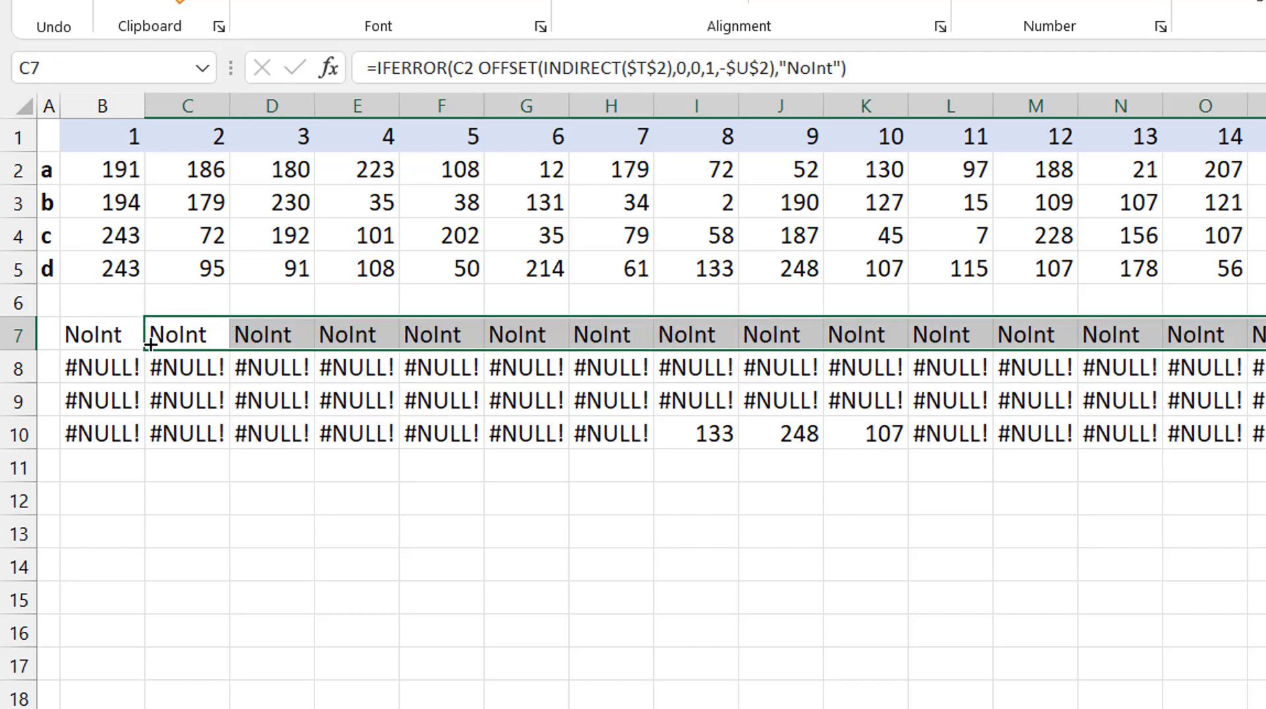
Step: Copy the row 7 formulas B7:R7 into rows 8 to 10 below
{"action": "key", "text": "Left"}
{"action": "key", "text": "ctrl+shift+Right"}
{"action": "key", "text": "ctrl+c"}
{"action": "key", "text": "Down"}
{"action": "key", "text": "shift+Down"}
{"action": "key", "text": "shift+Down"}
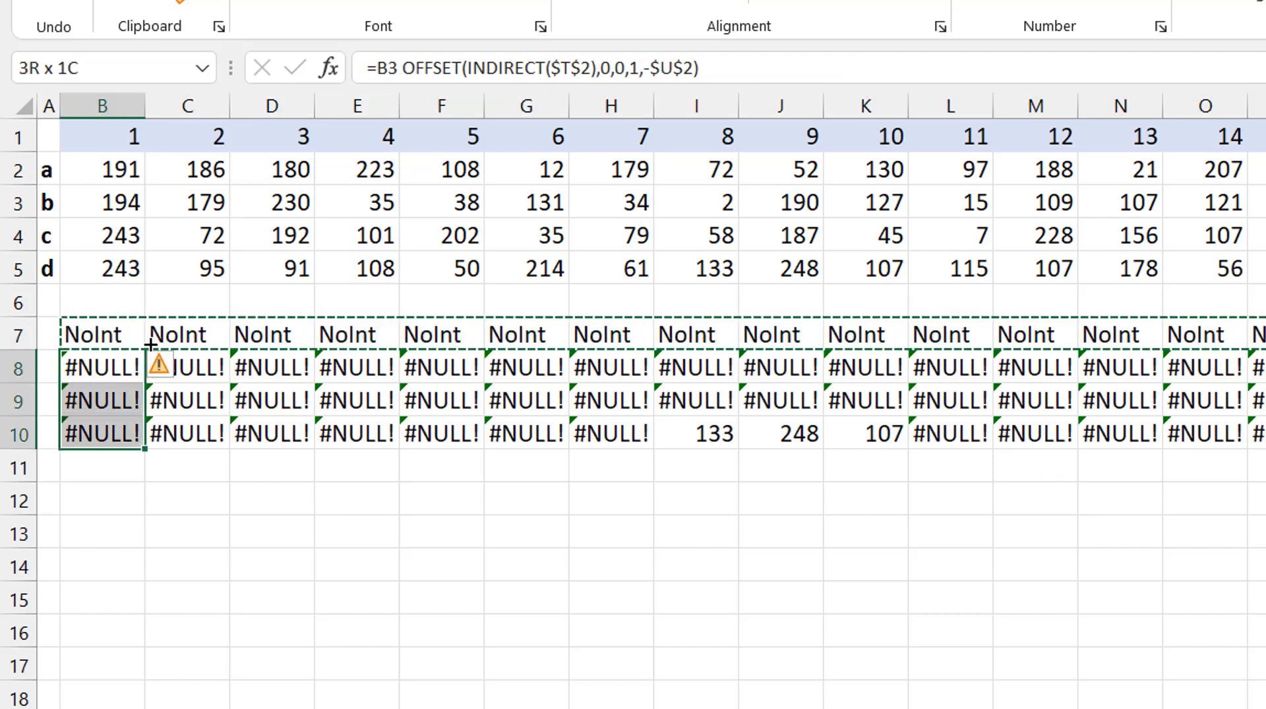
{"action": "key", "text": "ctrl+v"}
{"action": "key", "text": "Escape"}
{"action": "key", "text": "Up"}
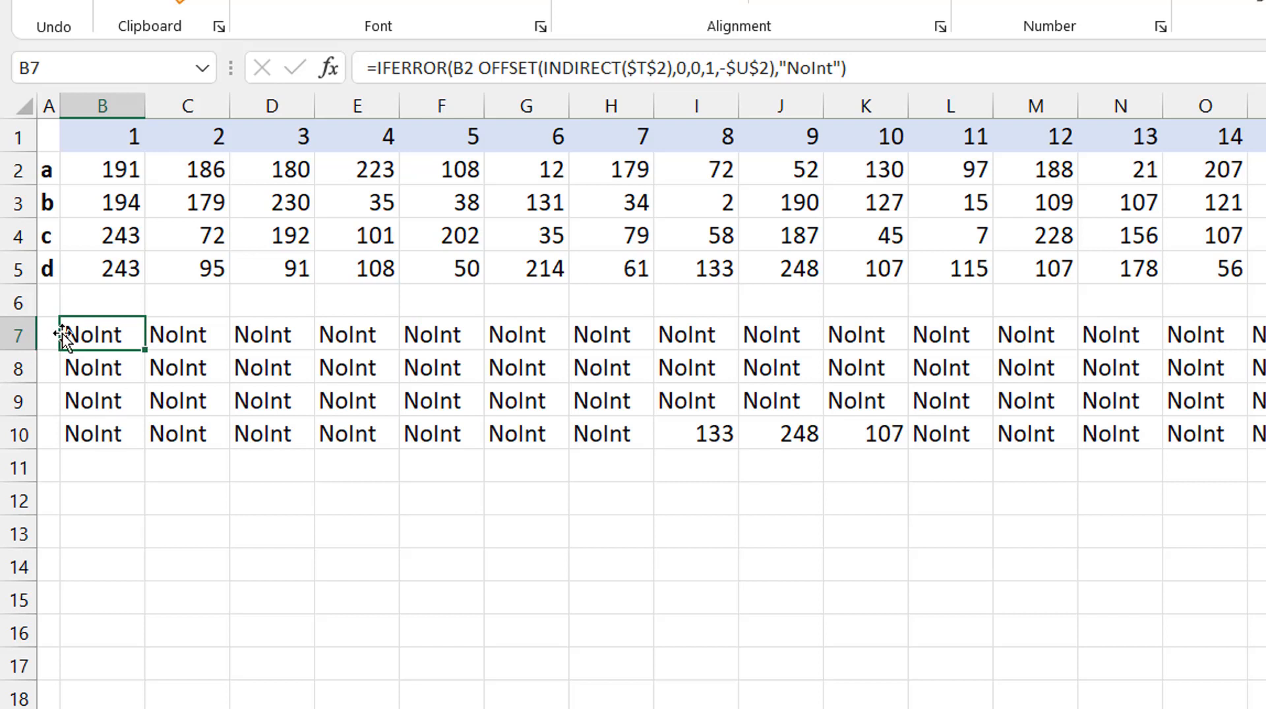
Step: Copy the whole IFERROR formula text from B7, leave the cell unedited, and select B2 in the data table
{"action": "left_click_drag", "start_coordinate": [71, 333], "coordinate": [1265, 426]}
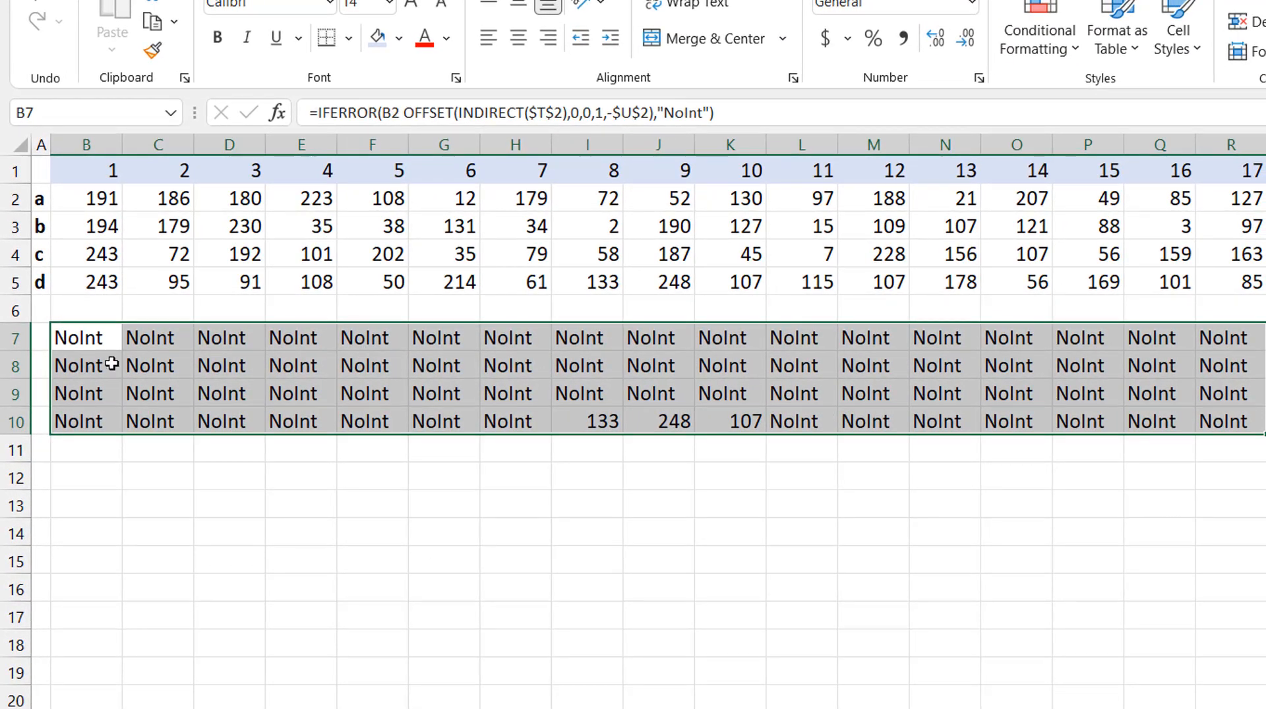
{"action": "left_click", "coordinate": [78, 338]}
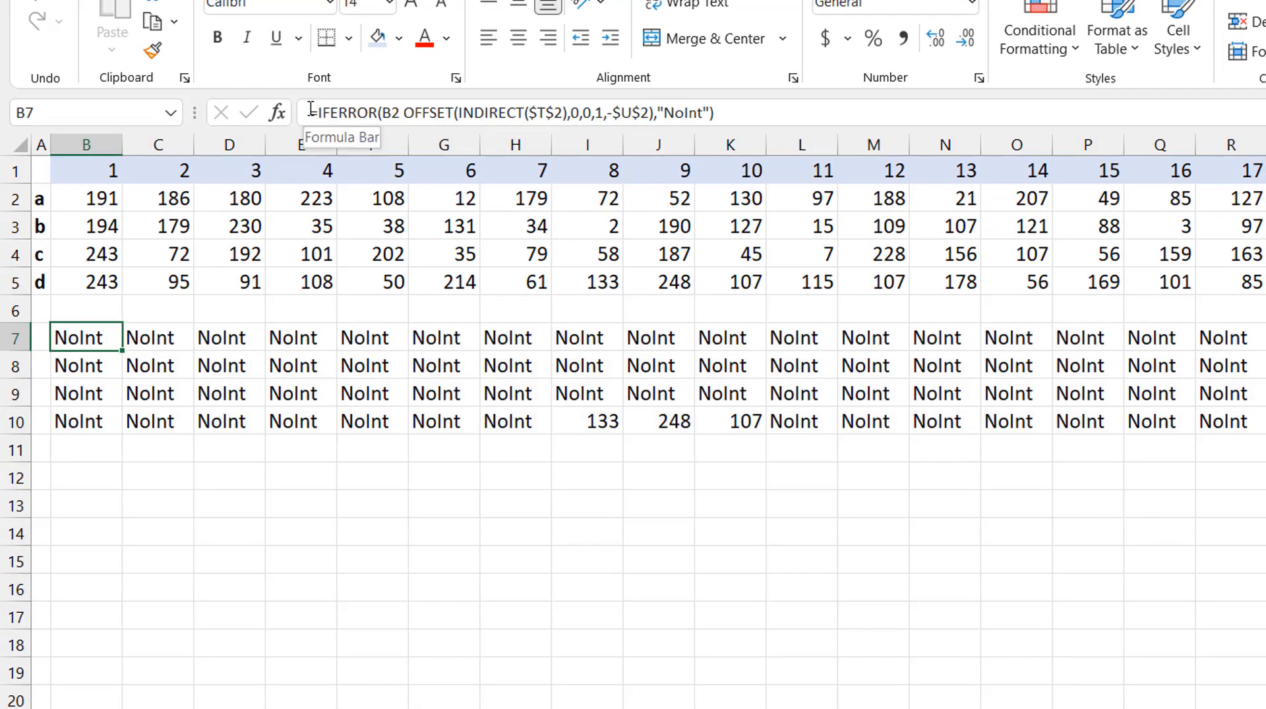
{"action": "left_click_drag", "start_coordinate": [310, 112], "coordinate": [795, 91]}
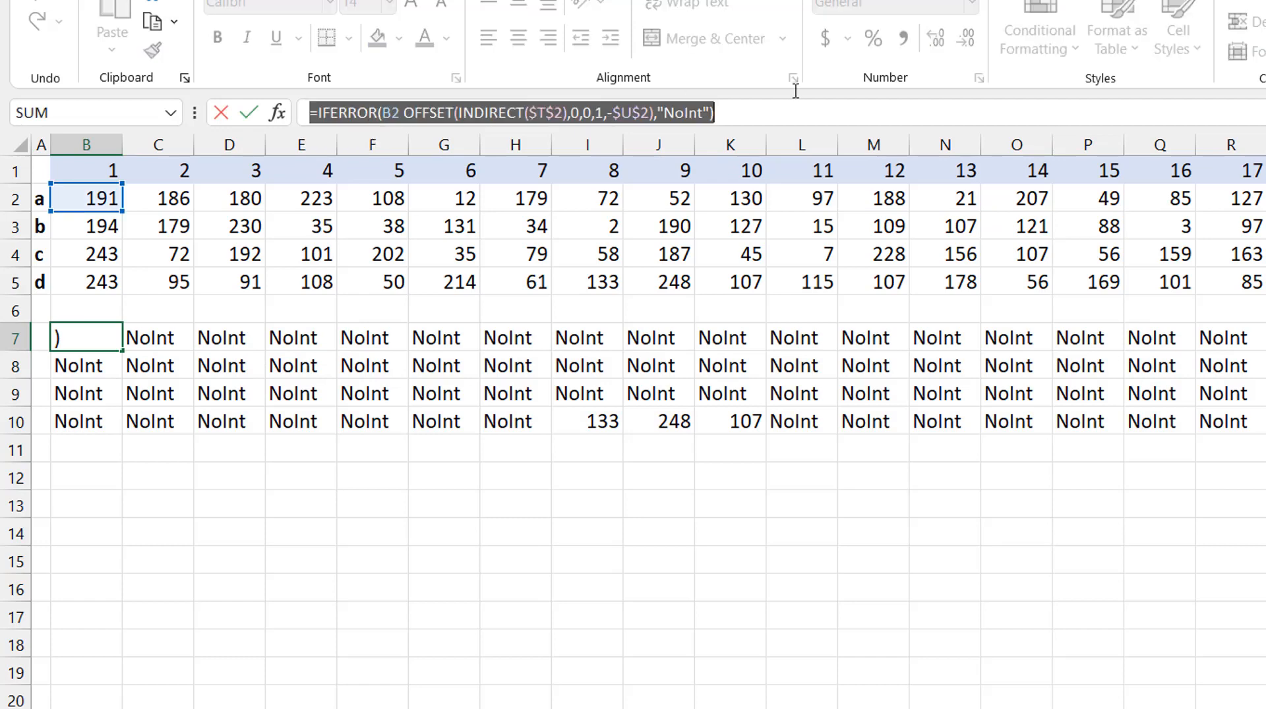
{"action": "key", "text": "Escape"}
{"action": "left_click", "coordinate": [100, 198]}
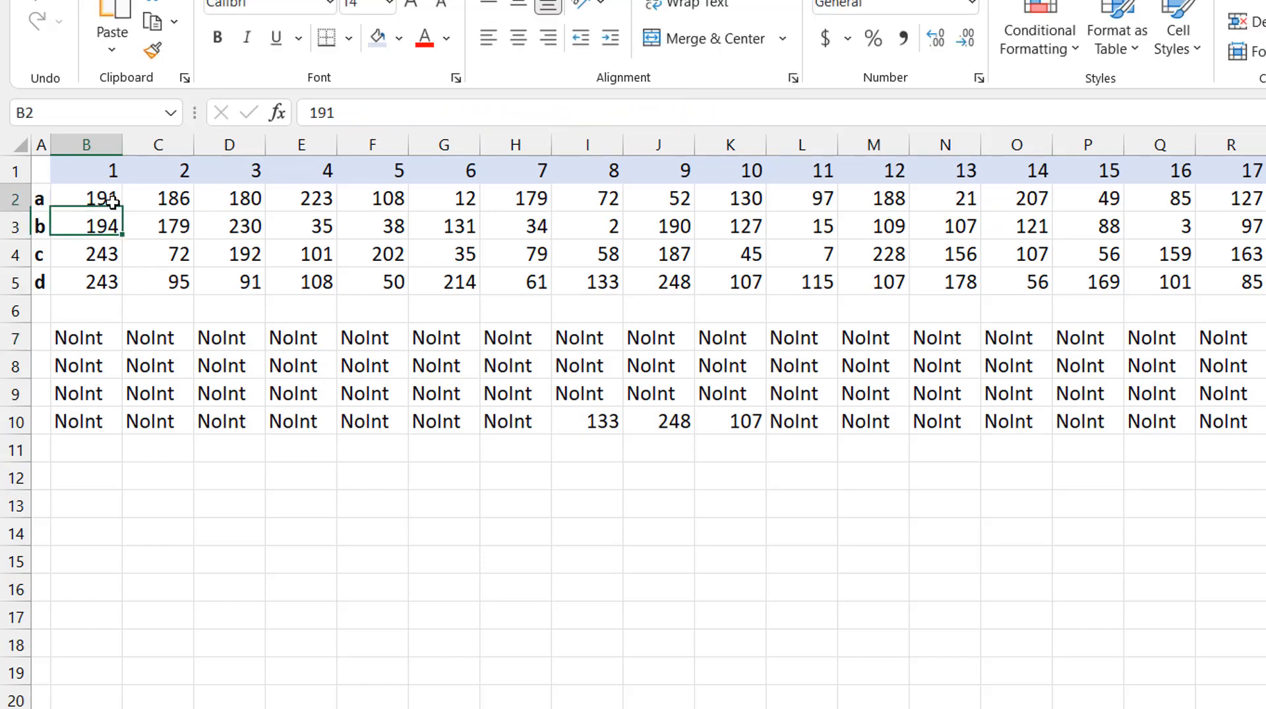
Step: Start a formula-based conditional formatting rule for B2:R5, using the copied IFERROR formula followed by <>"Noint"
{"action": "key", "text": "ctrl+shift+Right"}
{"action": "key", "text": "ctrl+shift+Down"}
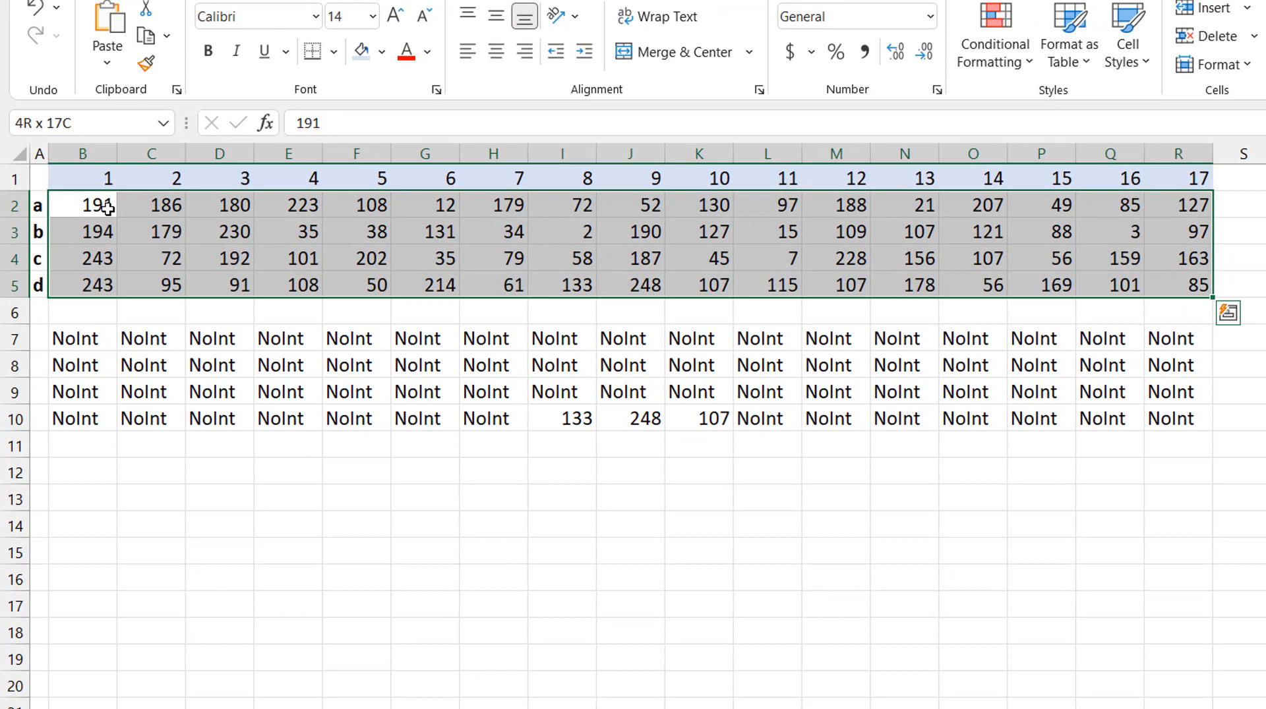
{"action": "key", "text": "alt+h"}
{"action": "key", "text": "l"}
{"action": "key", "text": "r"}
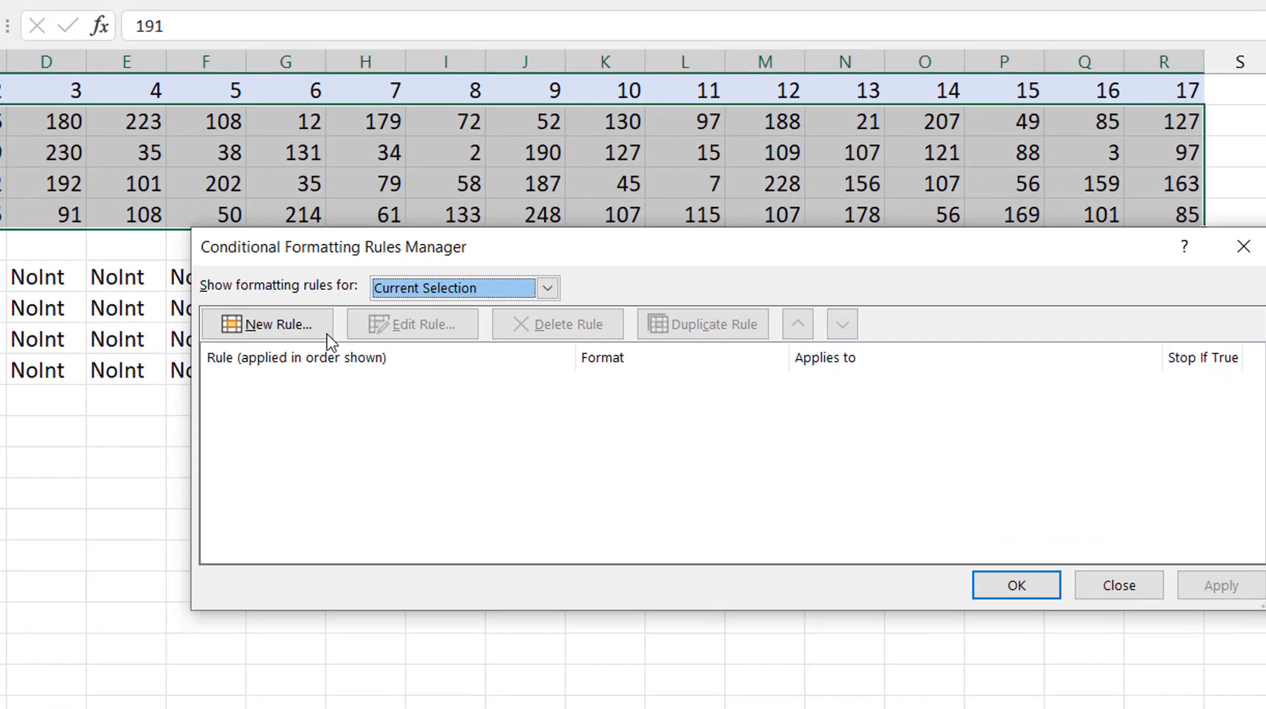
{"action": "left_click", "coordinate": [412, 379]}
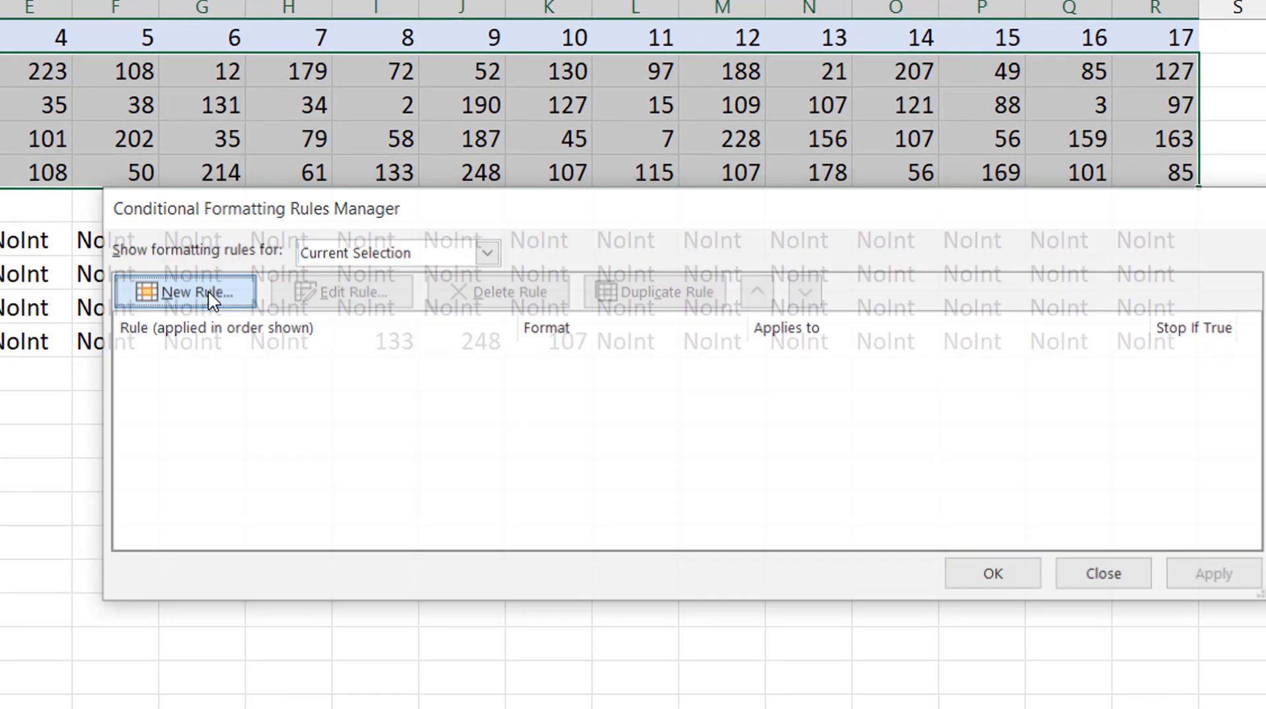
{"action": "left_click", "coordinate": [516, 339]}
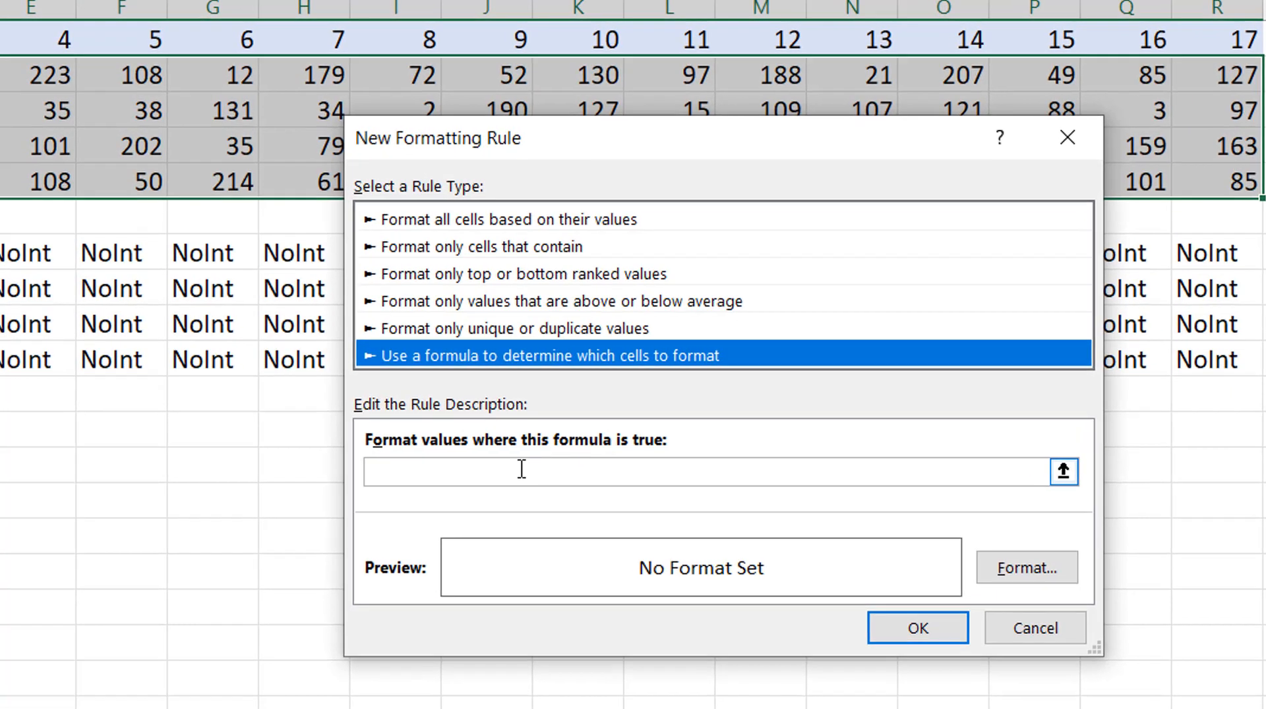
{"action": "left_click", "coordinate": [513, 448]}
{"action": "key", "text": "ctrl+v"}
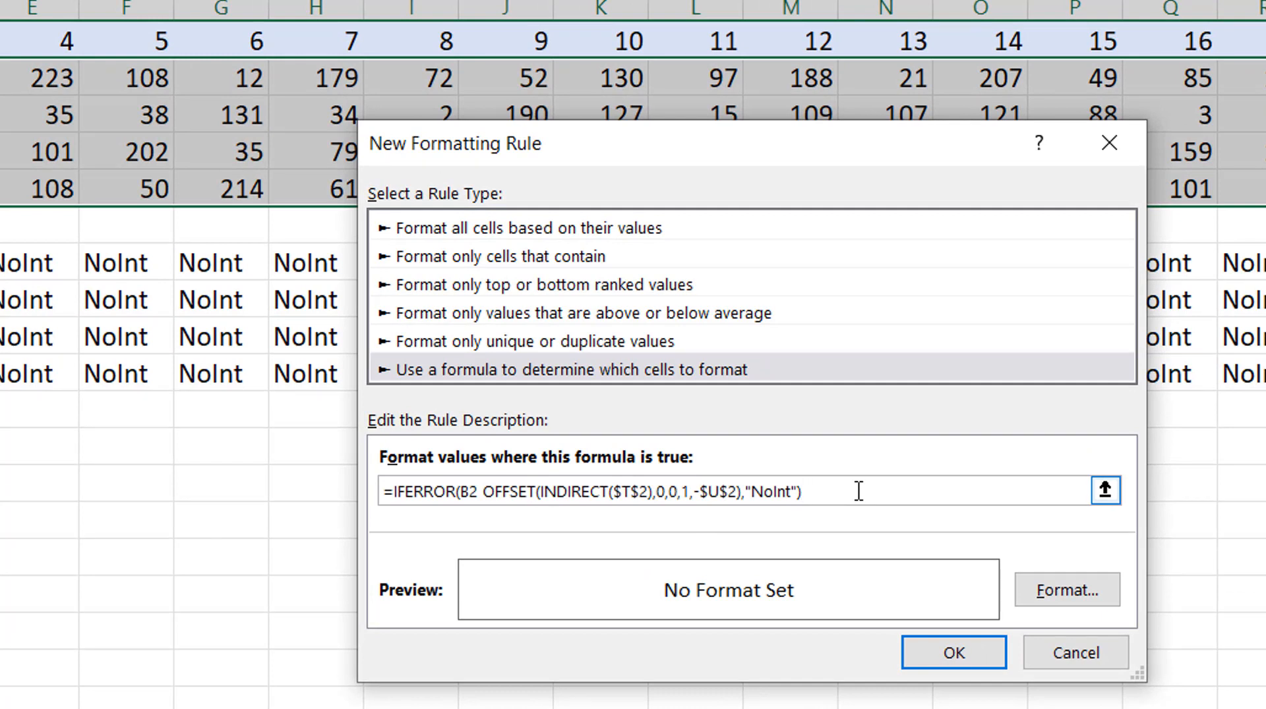
{"action": "type", "text": "<>\"NoInt\""}
Step: Set the new rule's format to a dark green fill with a white font
{"action": "left_click", "coordinate": [1094, 591]}
{"action": "left_click", "coordinate": [689, 43]}
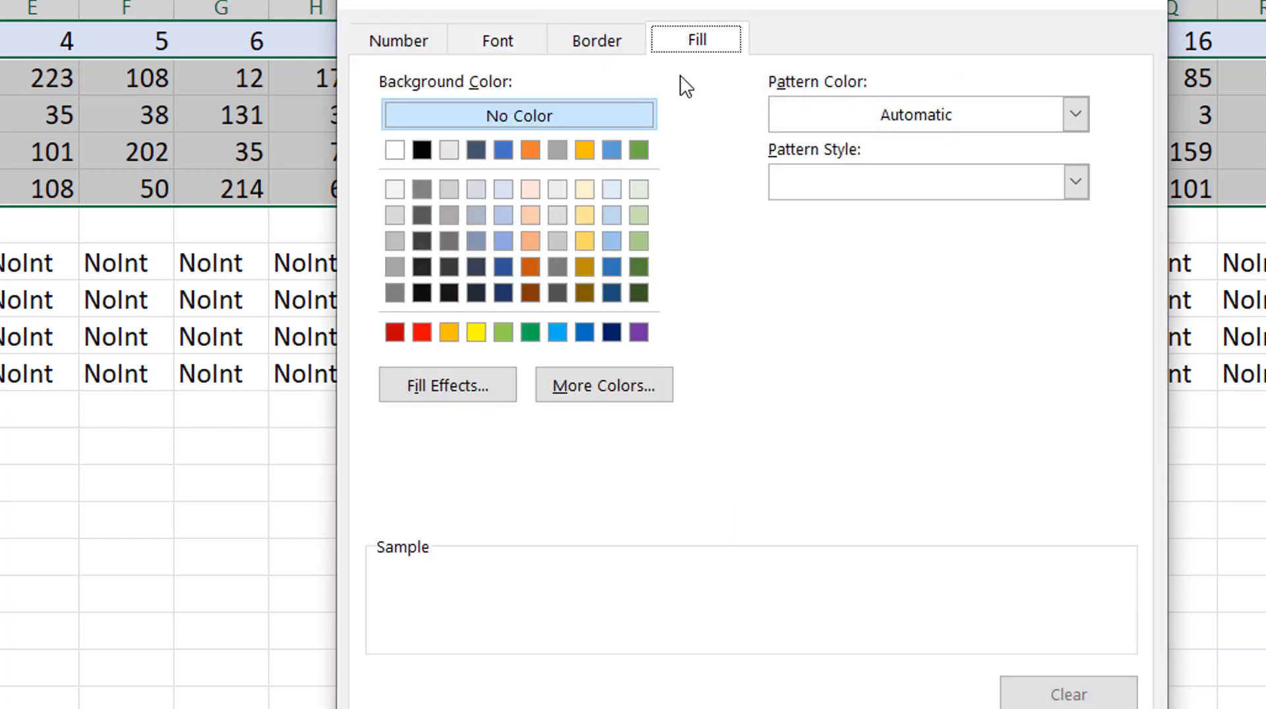
{"action": "left_click", "coordinate": [635, 267]}
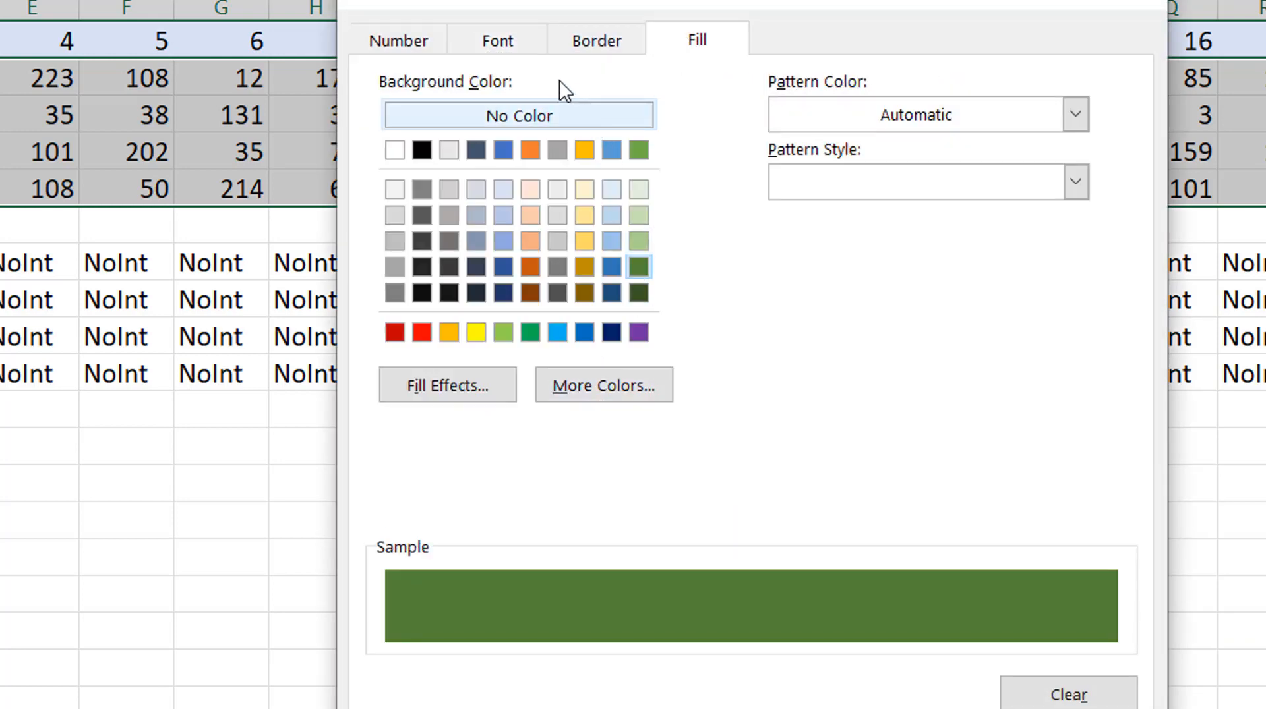
{"action": "left_click", "coordinate": [507, 46]}
{"action": "left_click", "coordinate": [910, 306]}
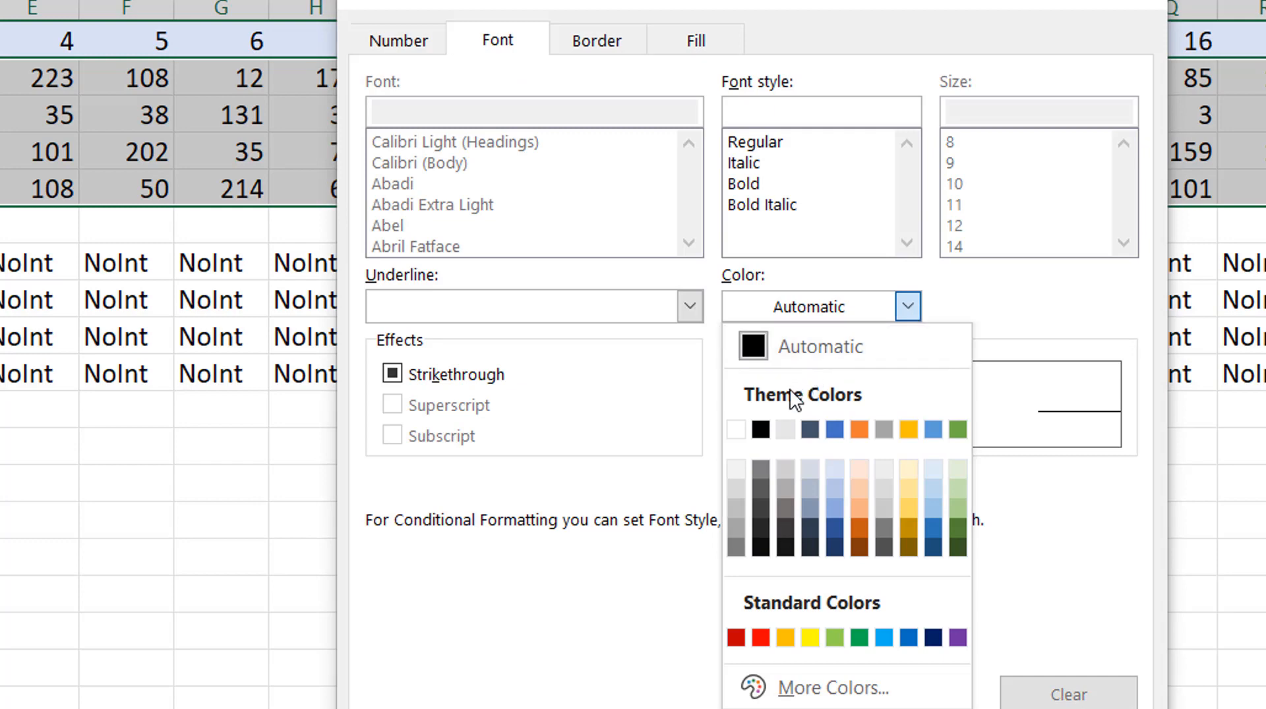
{"action": "left_click", "coordinate": [742, 435]}
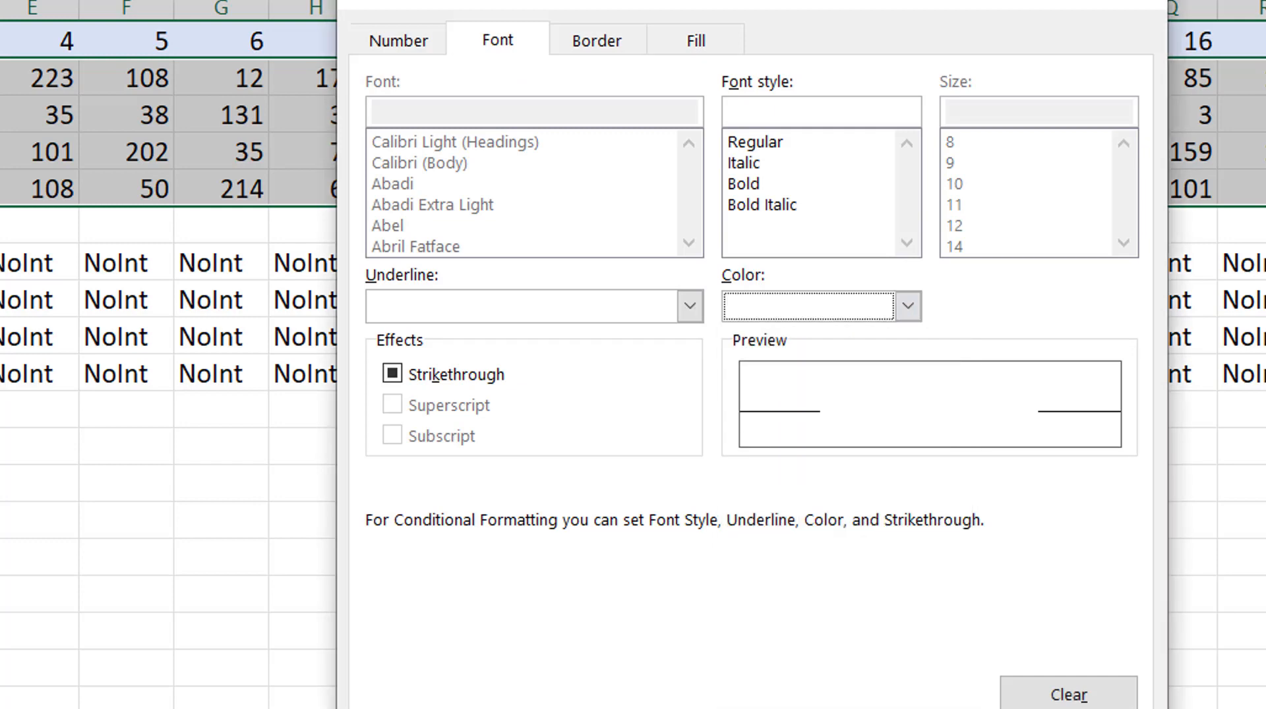
{"action": "key", "text": "Return"}
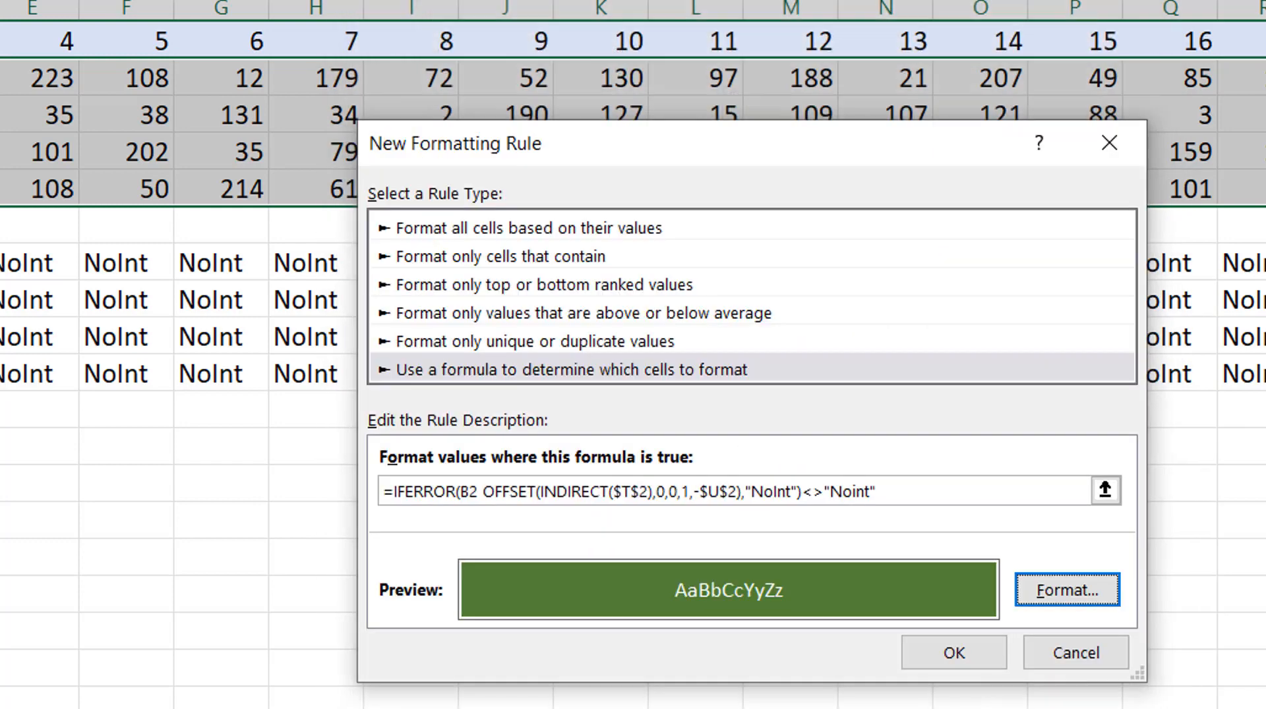
Step: Try to accept the intersection-based formatting rule, dismiss the message, cancel the rule and close the Rules Manager
{"action": "left_click", "coordinate": [971, 650]}
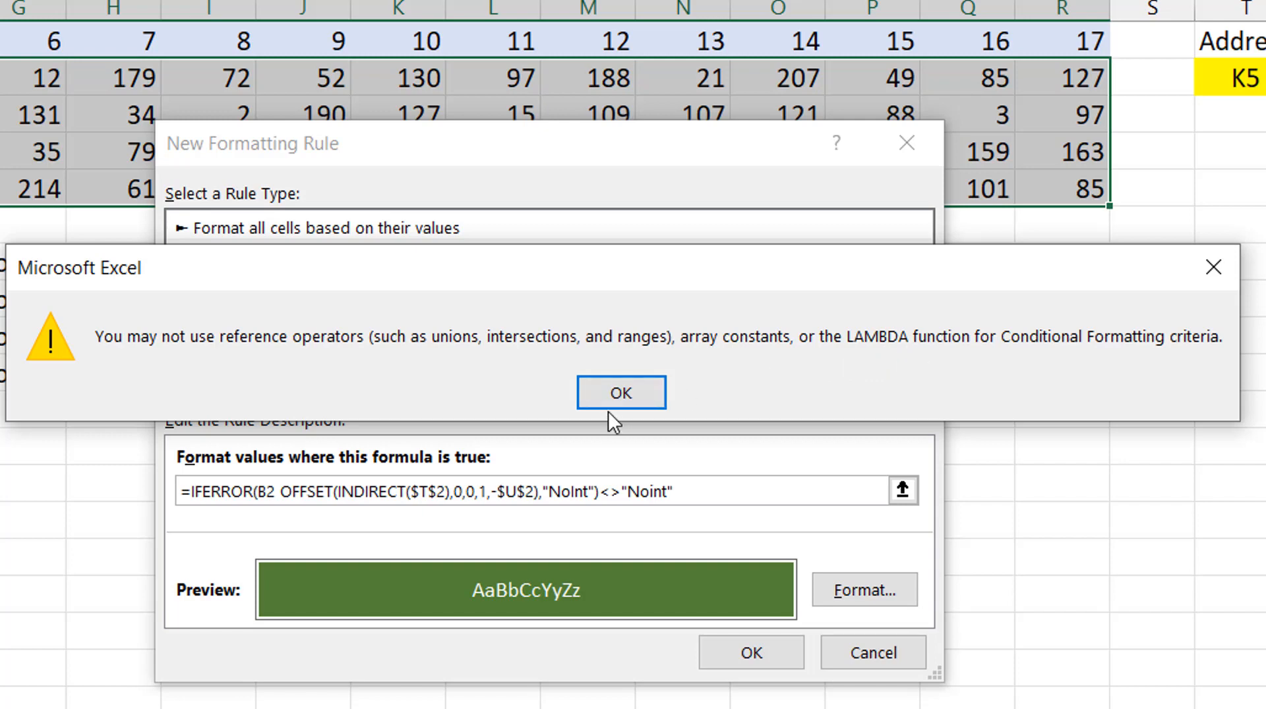
{"action": "left_click", "coordinate": [619, 396]}
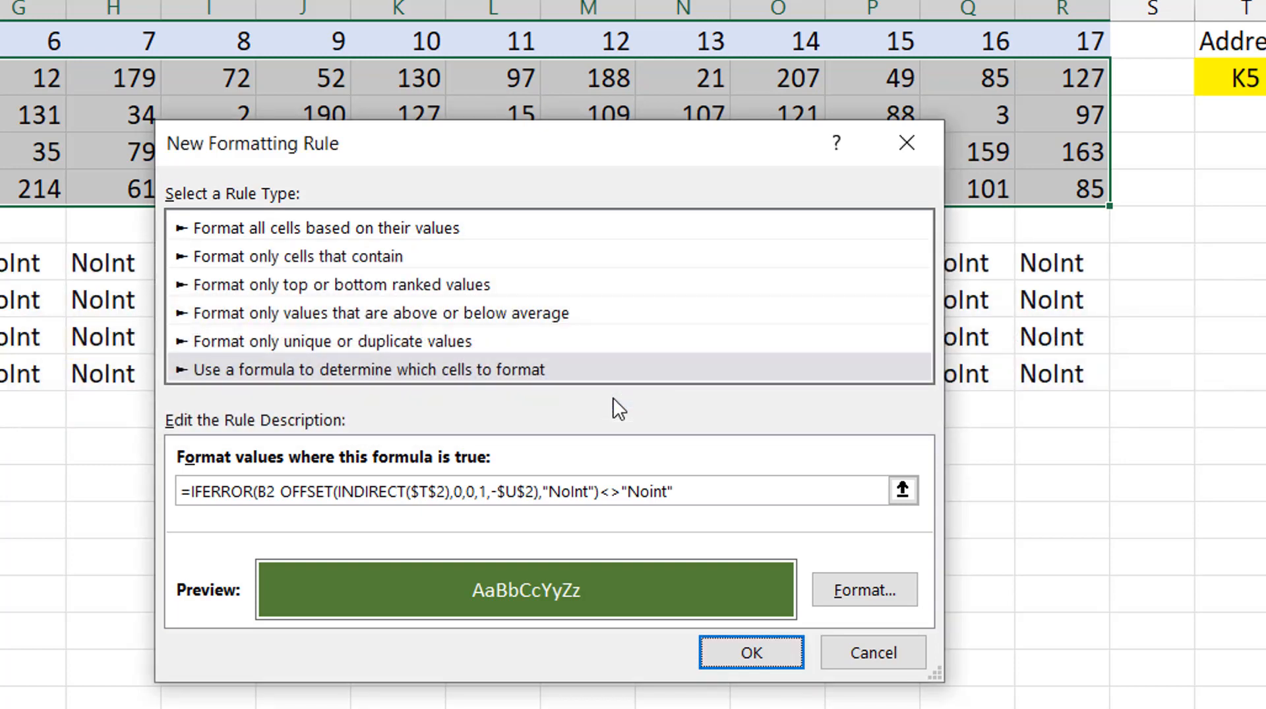
{"action": "left_click", "coordinate": [847, 653]}
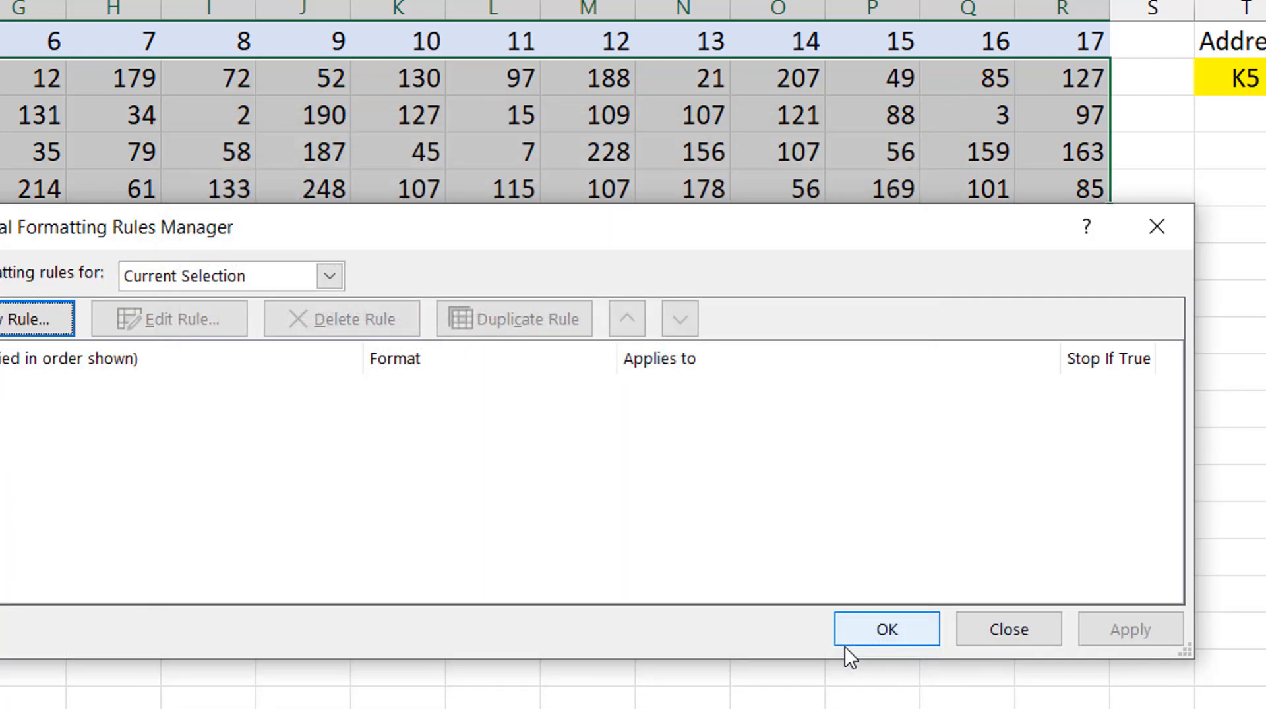
{"action": "left_click", "coordinate": [1012, 635]}
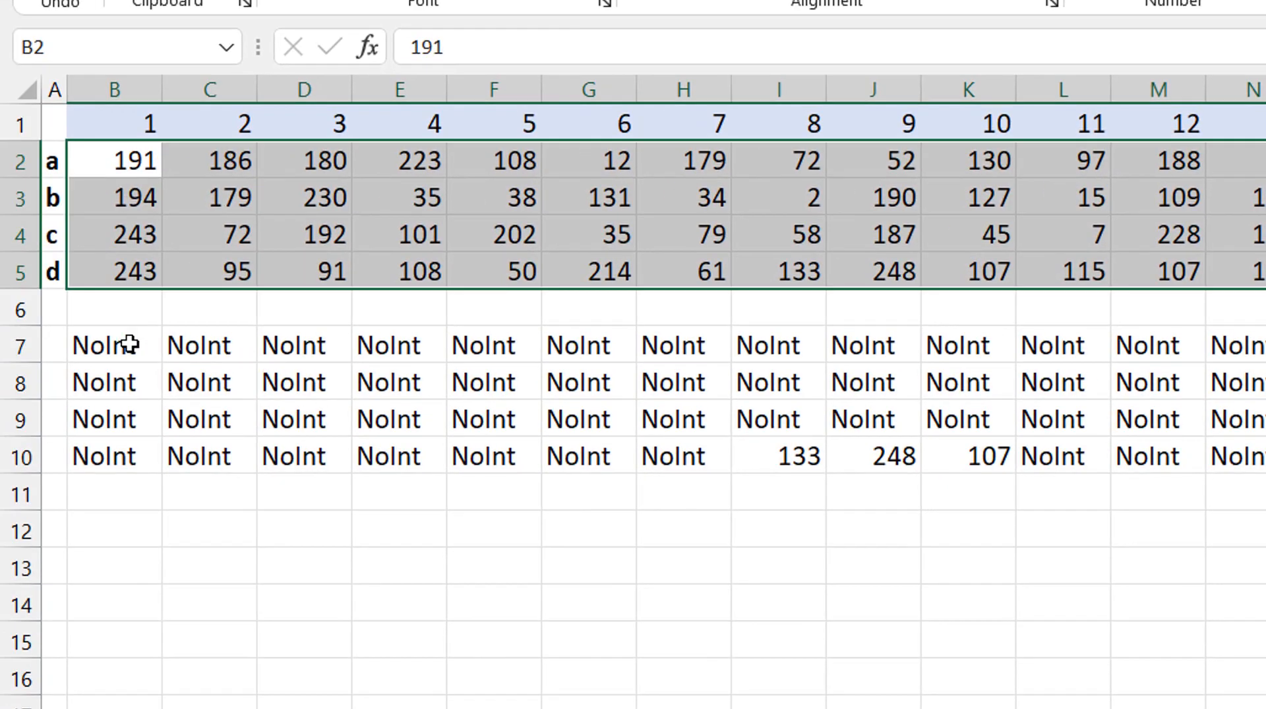
Step: Select the helper formula block B7:R10 to examine it against the data table
{"action": "left_click", "coordinate": [124, 347]}
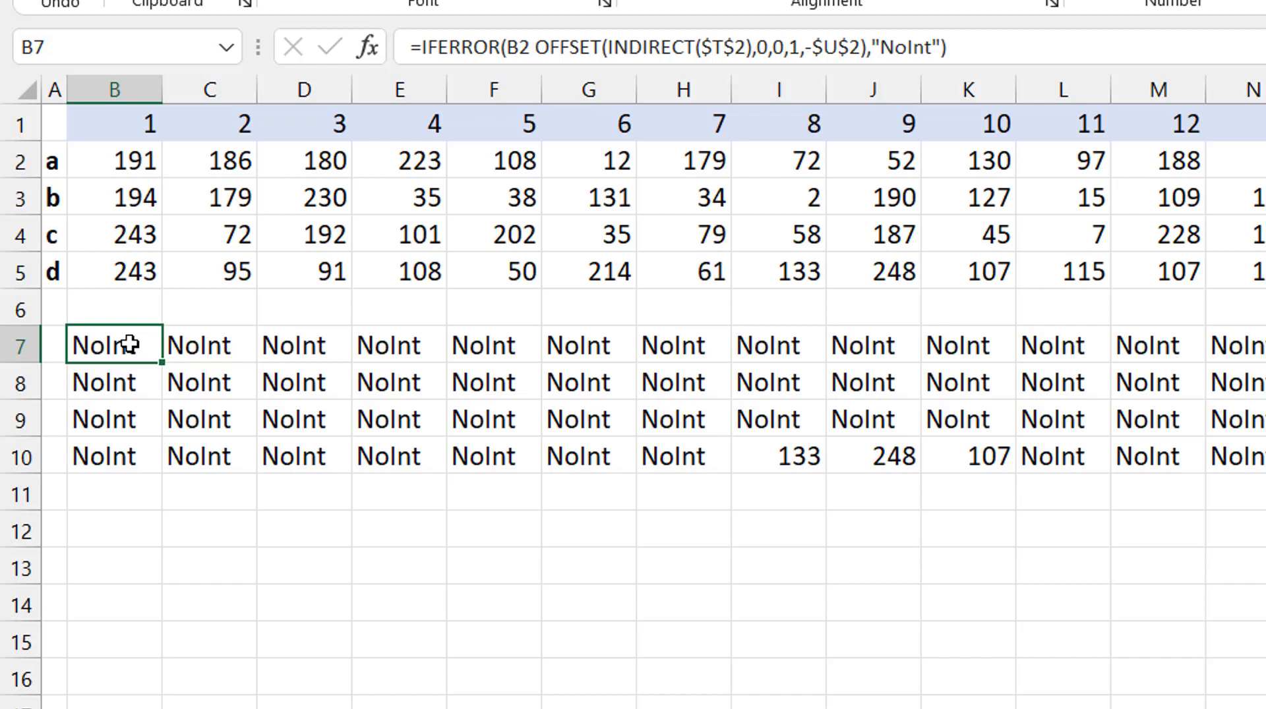
{"action": "left_click", "coordinate": [177, 413], "text": "shift"}
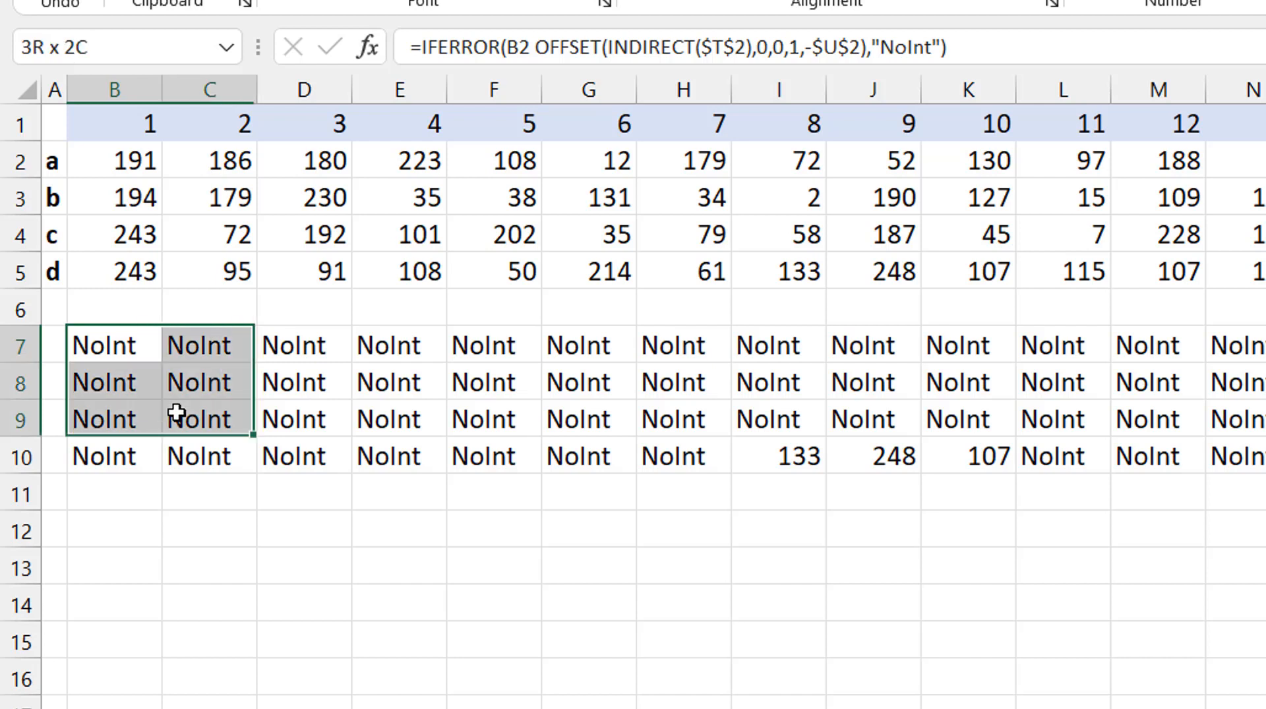
{"action": "key", "text": "shift+Right"}
{"action": "key", "text": "shift+Right"}
{"action": "key", "text": "shift+Right"}
{"action": "key", "text": "shift+Right"}
{"action": "key", "text": "shift+Right"}
{"action": "key", "text": "shift+Right"}
{"action": "key", "text": "shift+Right"}
{"action": "key", "text": "shift+Right"}
{"action": "key", "text": "shift+Right"}
{"action": "key", "text": "shift+Right"}
{"action": "key", "text": "shift+Right"}
{"action": "key", "text": "shift+Right"}
{"action": "key", "text": "shift+Right"}
{"action": "key", "text": "shift+Right"}
{"action": "key", "text": "shift+Down"}
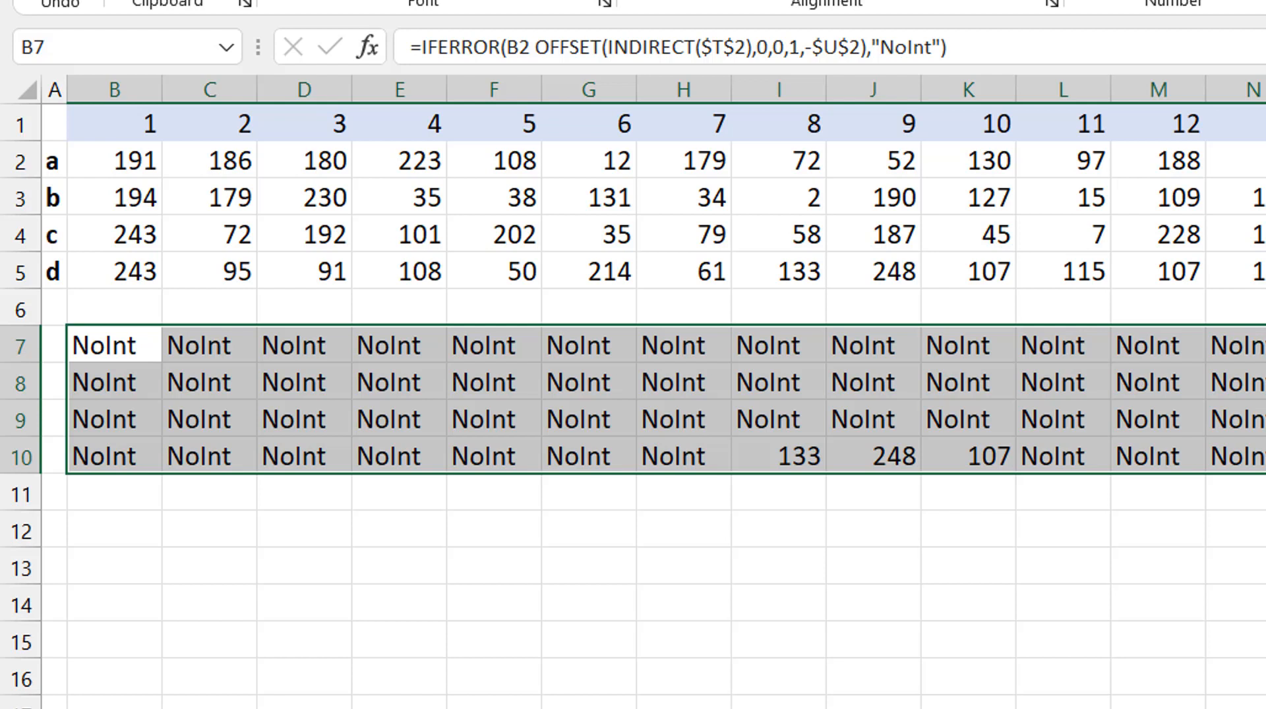
Step: Strip the IFERROR wrapper and B2 intersection from B7's formula, leaving =OFFSET(INDIRECT($T$2),0,0,1,-$U$2)
{"action": "left_click", "coordinate": [134, 335]}
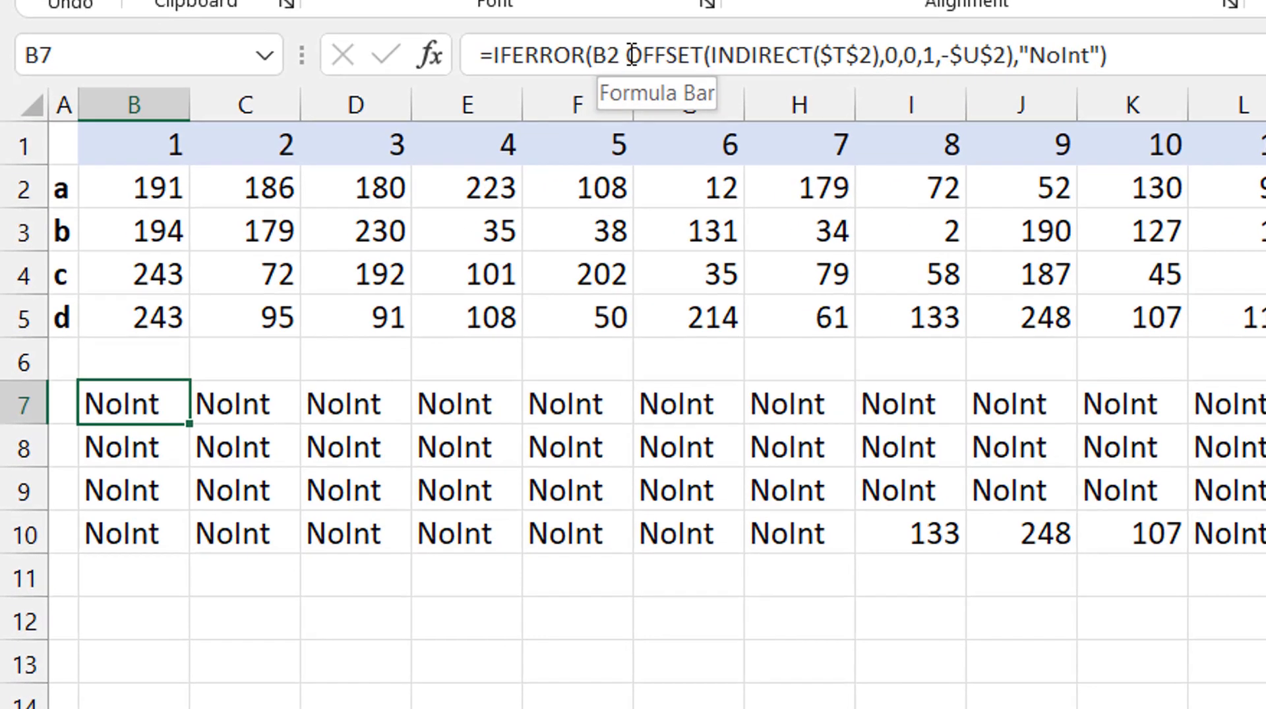
{"action": "left_click", "coordinate": [631, 55]}
{"action": "left_click_drag", "start_coordinate": [631, 54], "coordinate": [477, 66]}
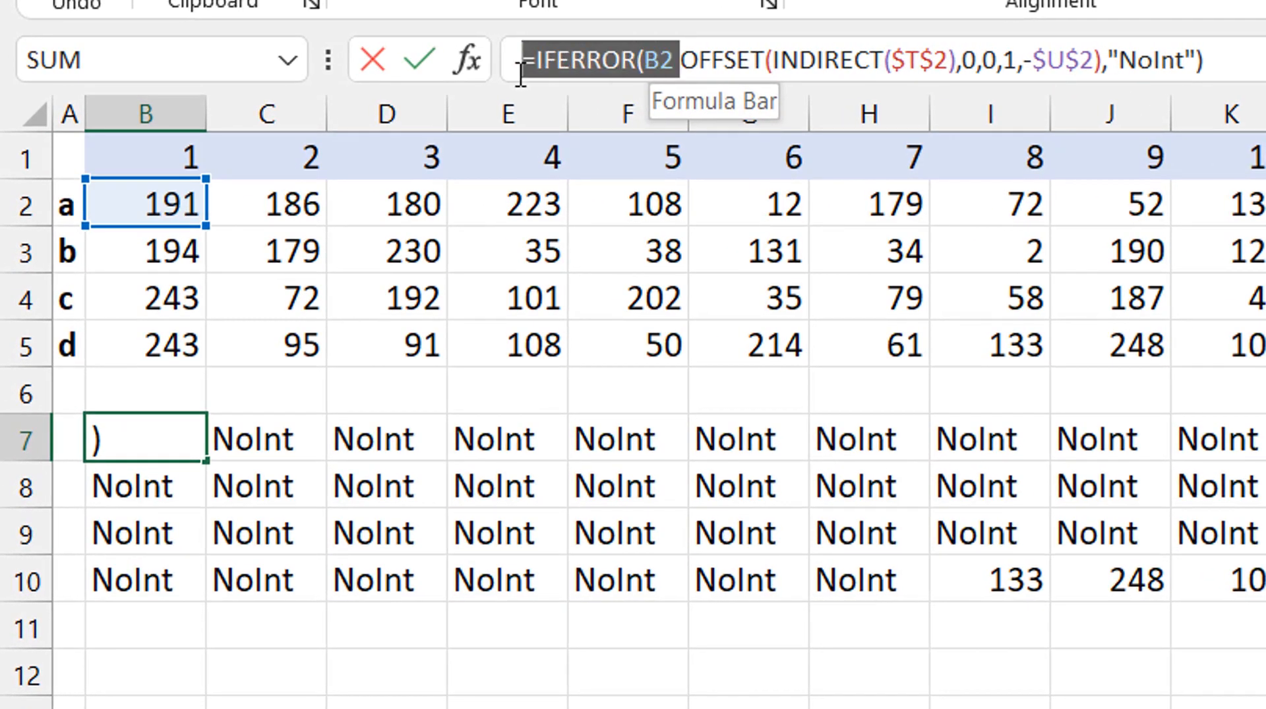
{"action": "key", "text": "BackSpace"}
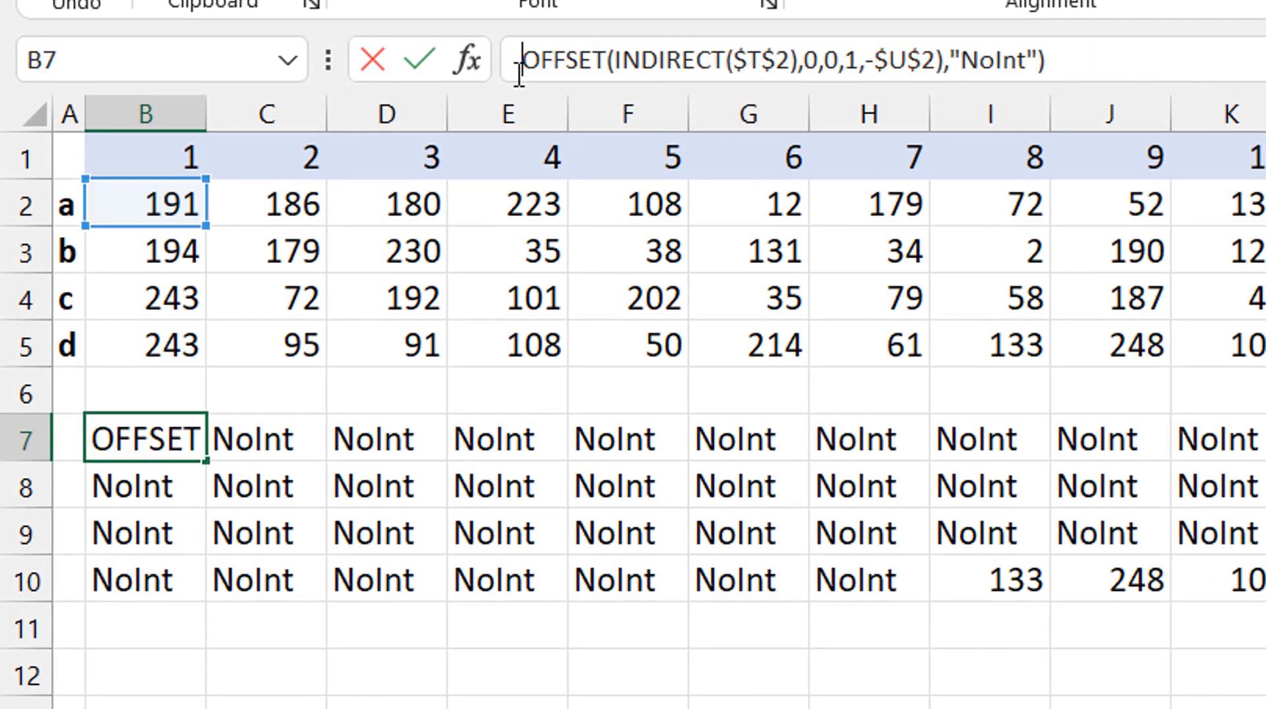
{"action": "type", "text": "="}
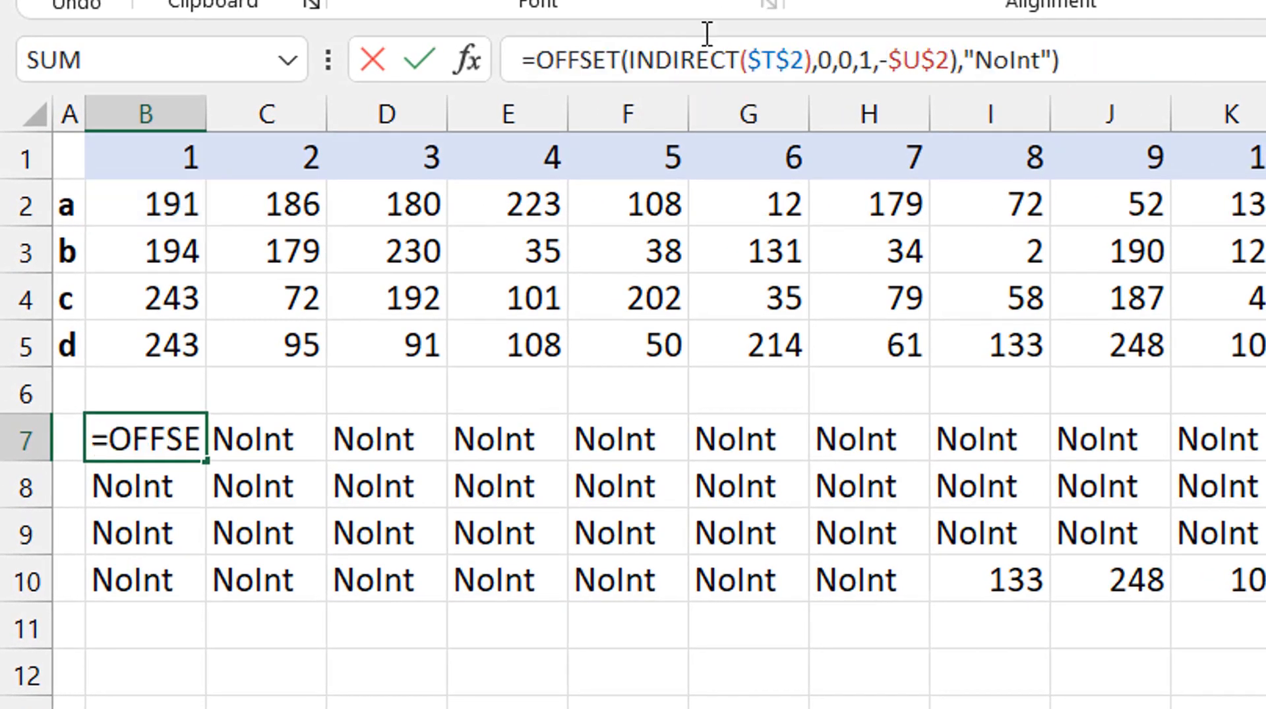
{"action": "left_click", "coordinate": [1102, 52]}
{"action": "key", "text": "BackSpace"}
{"action": "key", "text": "BackSpace"}
{"action": "key", "text": "BackSpace"}
{"action": "key", "text": "BackSpace"}
{"action": "key", "text": "BackSpace"}
{"action": "key", "text": "BackSpace"}
{"action": "key", "text": "BackSpace"}
{"action": "key", "text": "BackSpace"}
{"action": "key", "text": "BackSpace"}
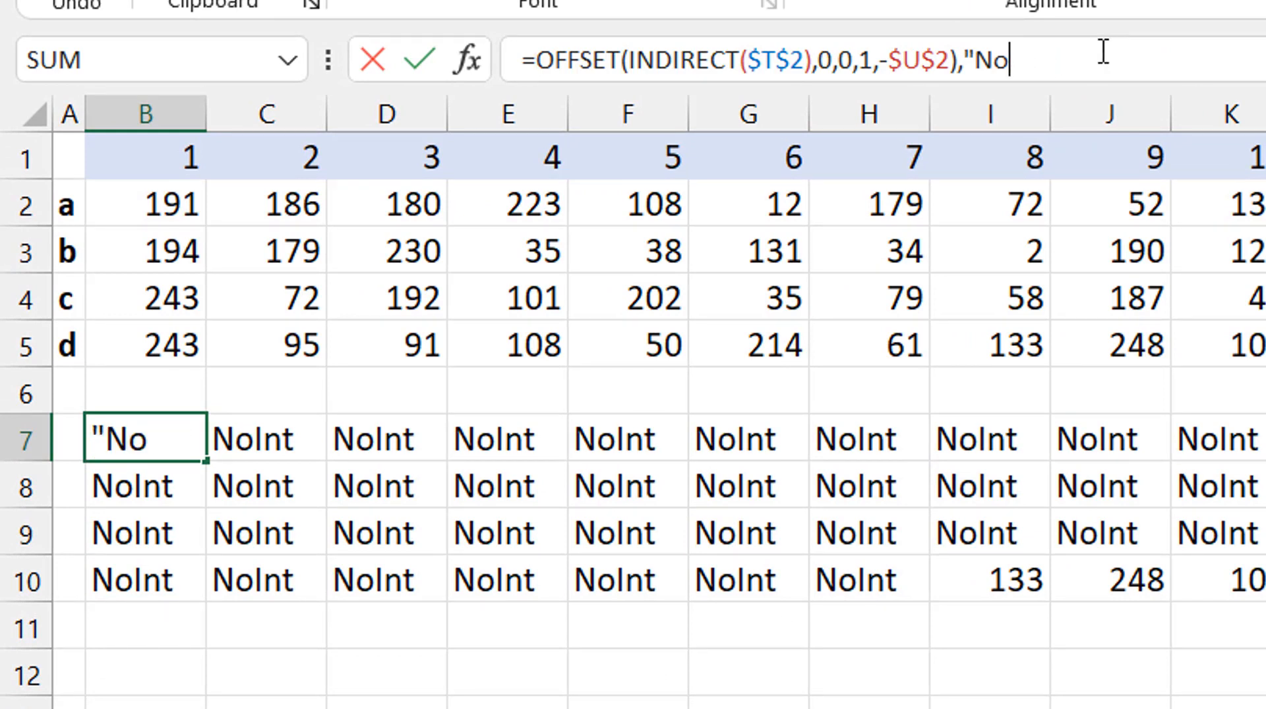
{"action": "key", "text": "Return"}
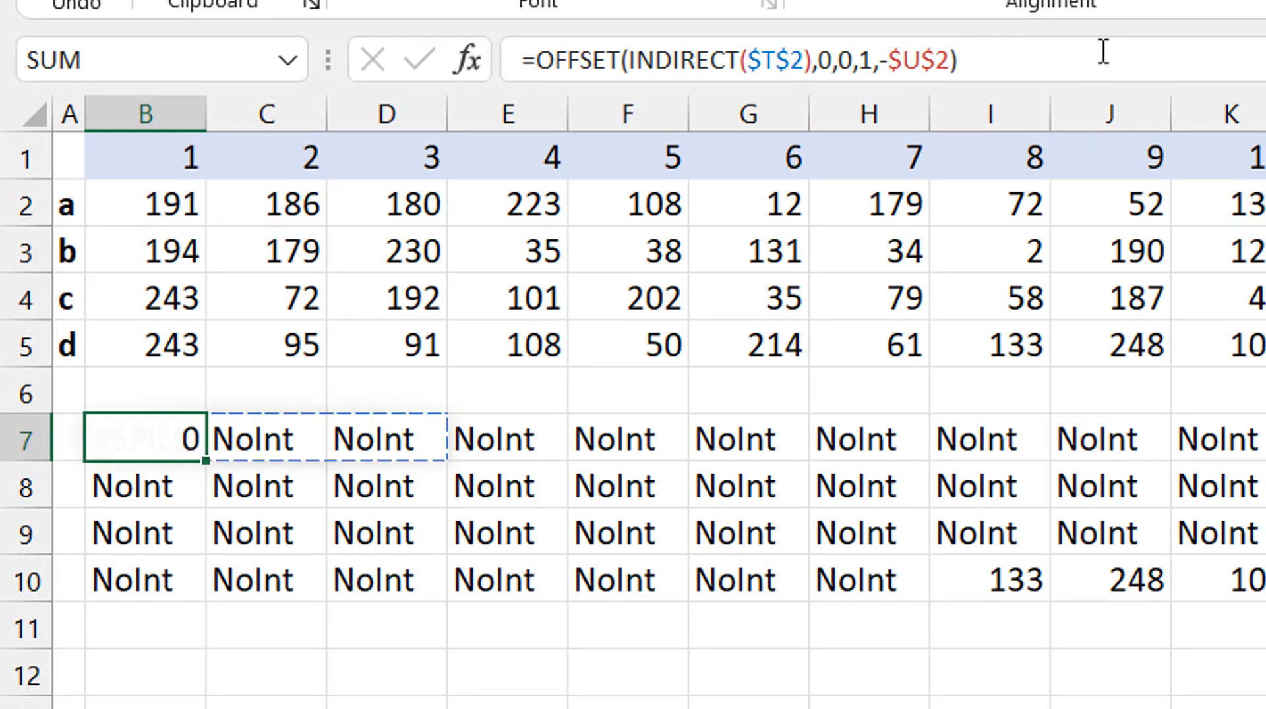
Step: Clear the old IFERROR formulas from C7:R10 and B8:B10, keeping only the OFFSET formula in B7
{"action": "key", "text": "Up"}
{"action": "key", "text": "Right"}
{"action": "key", "text": "ctrl+shift+Right"}
{"action": "key", "text": "ctrl+shift+Down"}
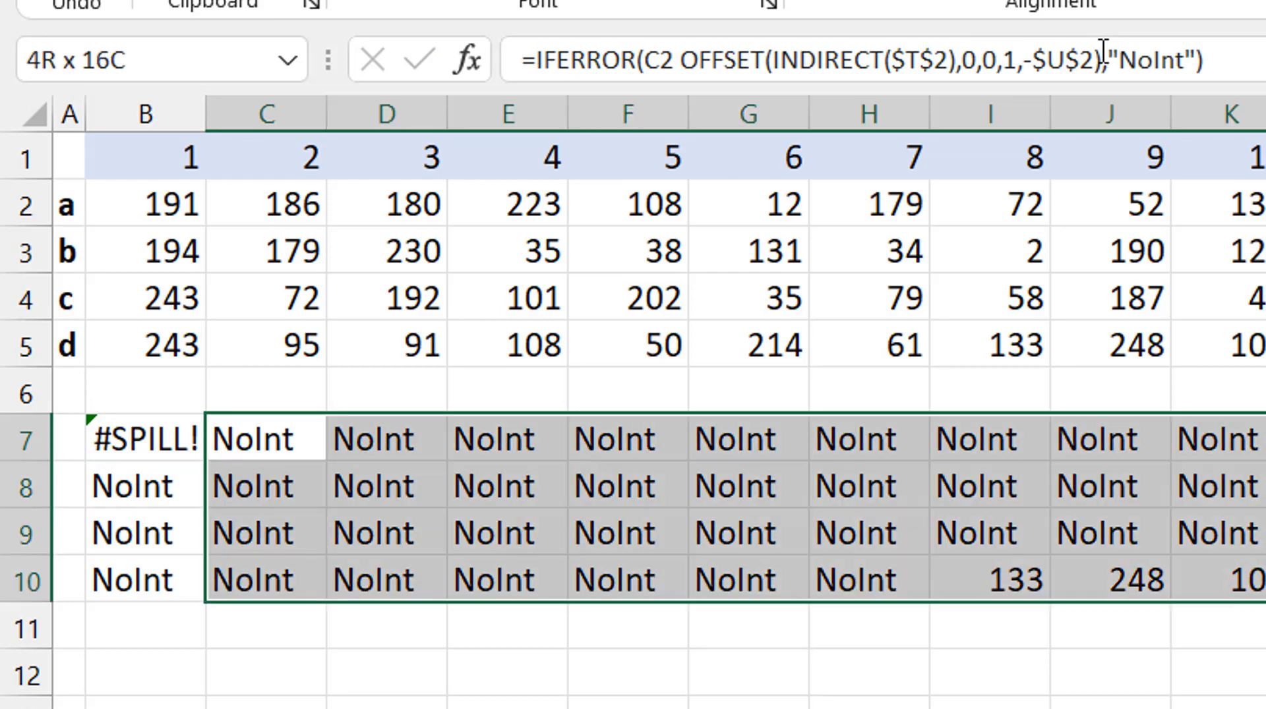
{"action": "key", "text": "Delete"}
{"action": "key", "text": "Left"}
{"action": "key", "text": "Down"}
{"action": "key", "text": "ctrl+shift+Down"}
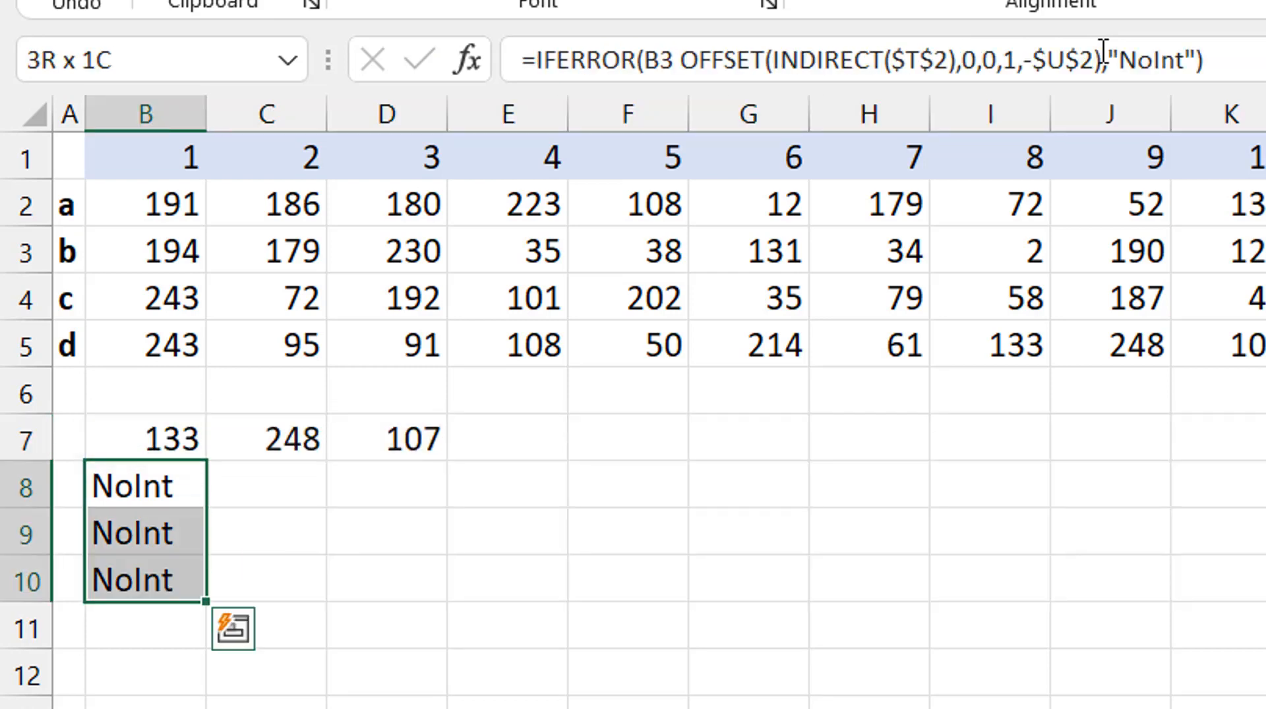
{"action": "key", "text": "Delete"}
{"action": "key", "text": "Up"}
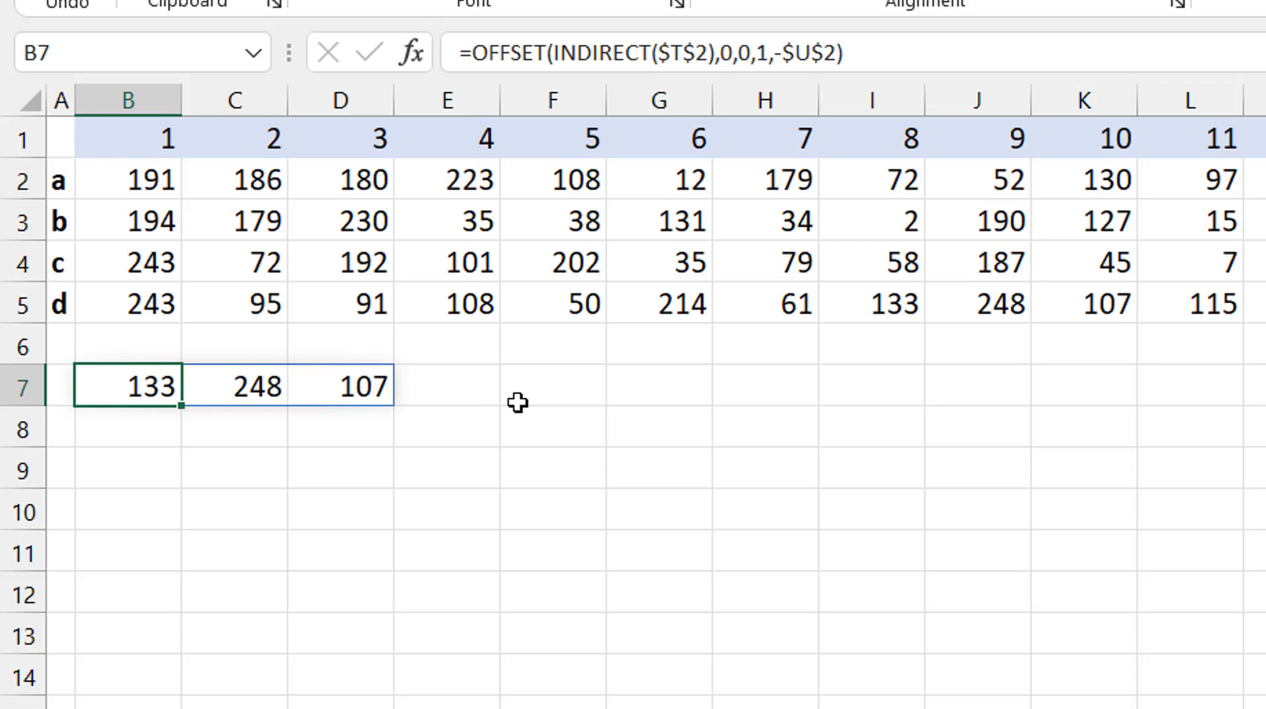
Step: Wrap B7's OFFSET formula in CELL with the "address" info type, keeping B7 selected
{"action": "left_click", "coordinate": [471, 54]}
{"action": "type", "text": "cell"}
{"action": "key", "text": "Tab"}
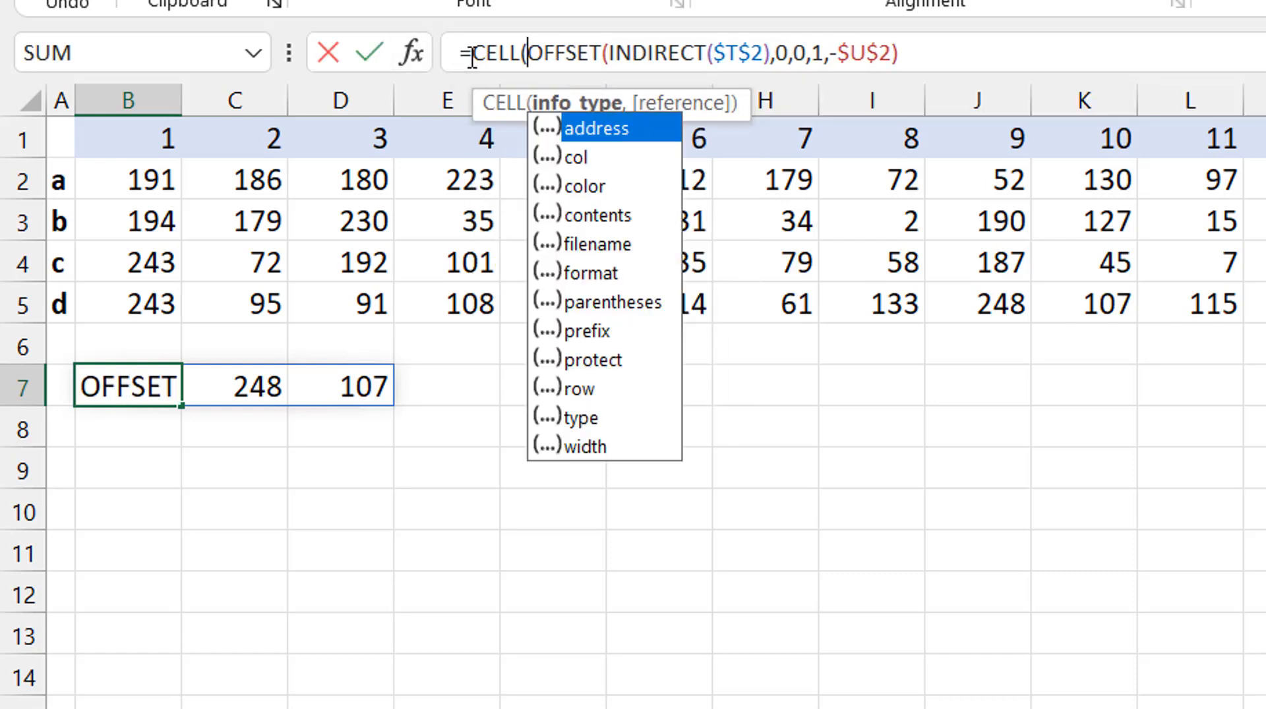
{"action": "key", "text": "Tab"}
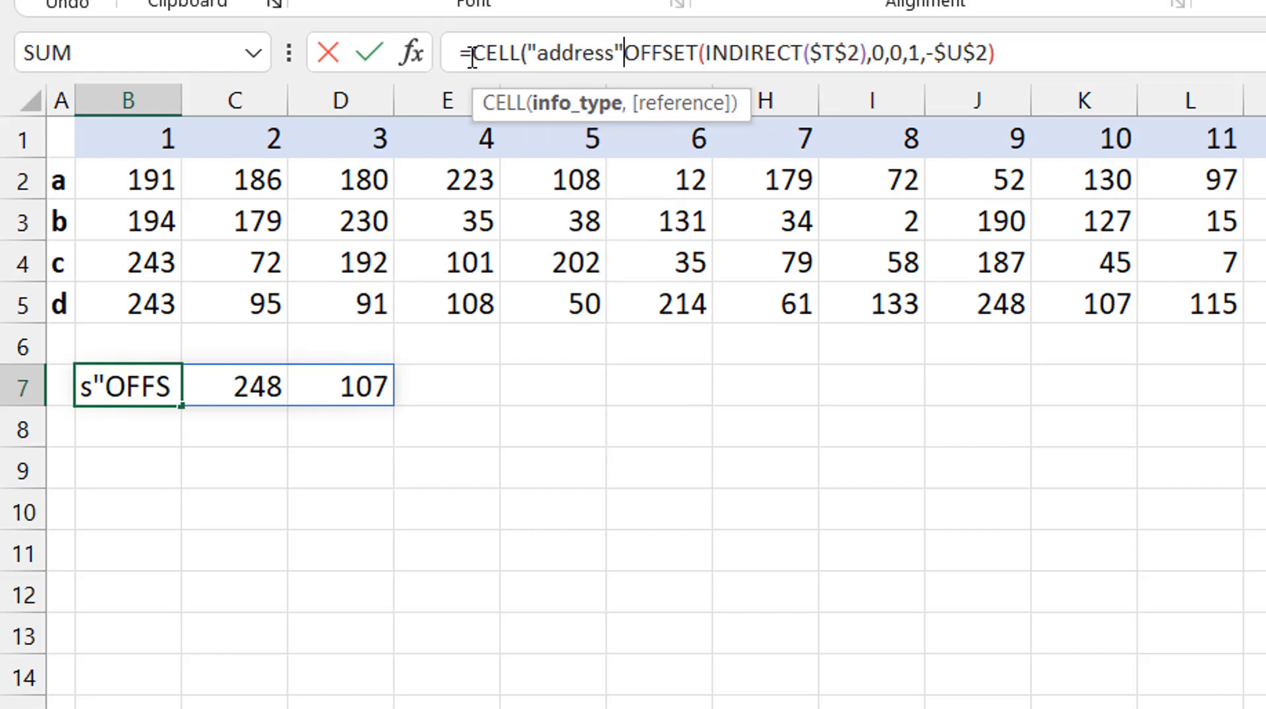
{"action": "type", "text": ","}
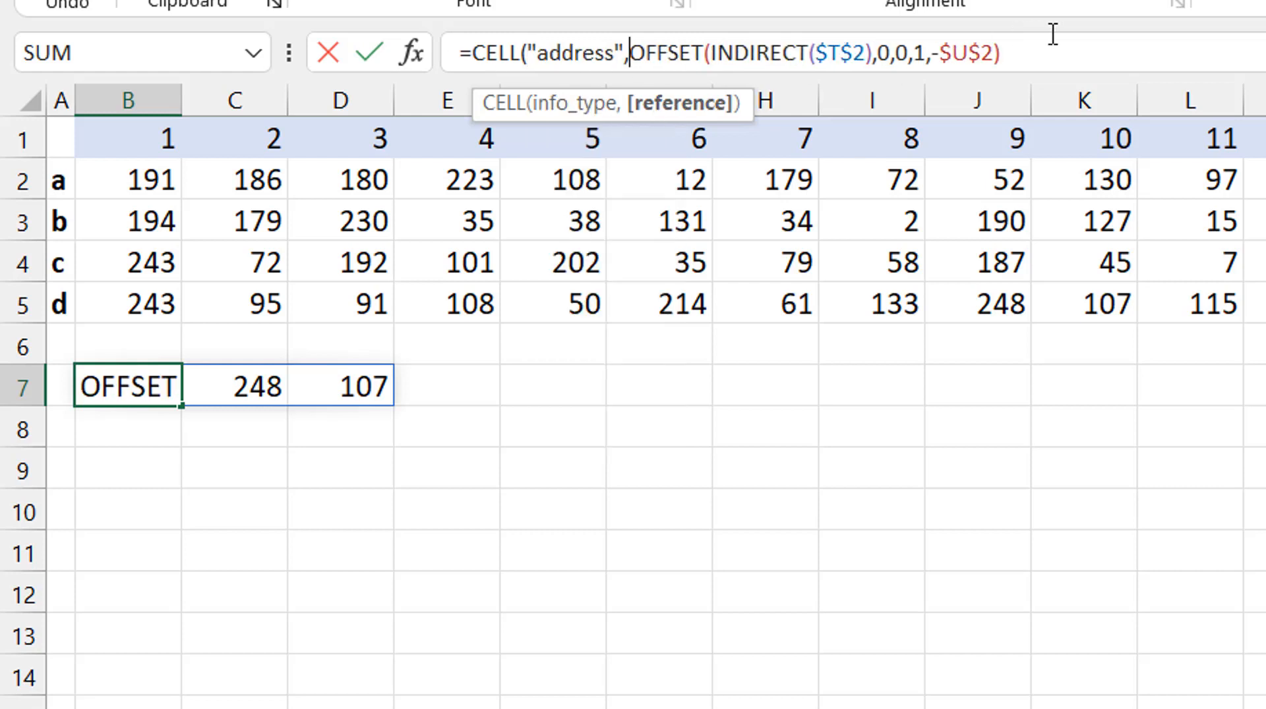
{"action": "left_click", "coordinate": [1068, 68]}
{"action": "type", "text": ")"}
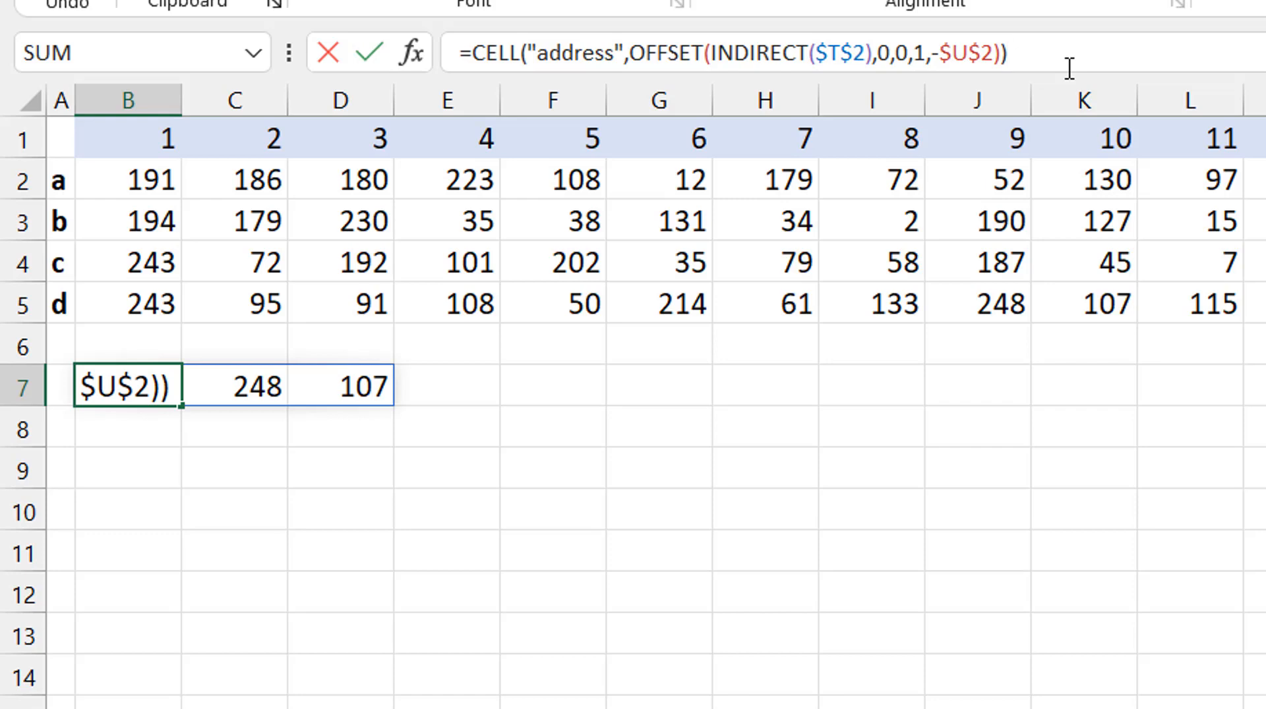
{"action": "key", "text": "ctrl+Return"}
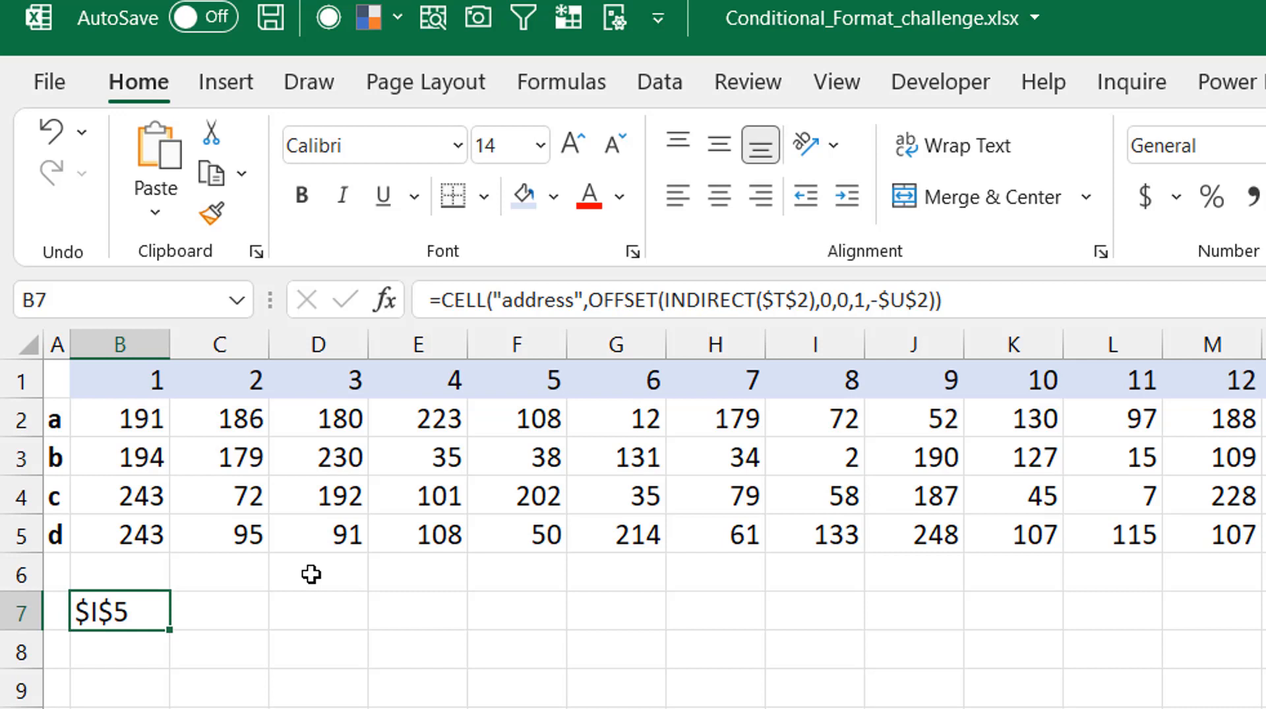
Step: Wrap B7's formula in BYROW, with a copy of OFFSET(INDIRECT($T$2),0,0,1,-$U$2) as the array argument
{"action": "left_click", "coordinate": [437, 300]}
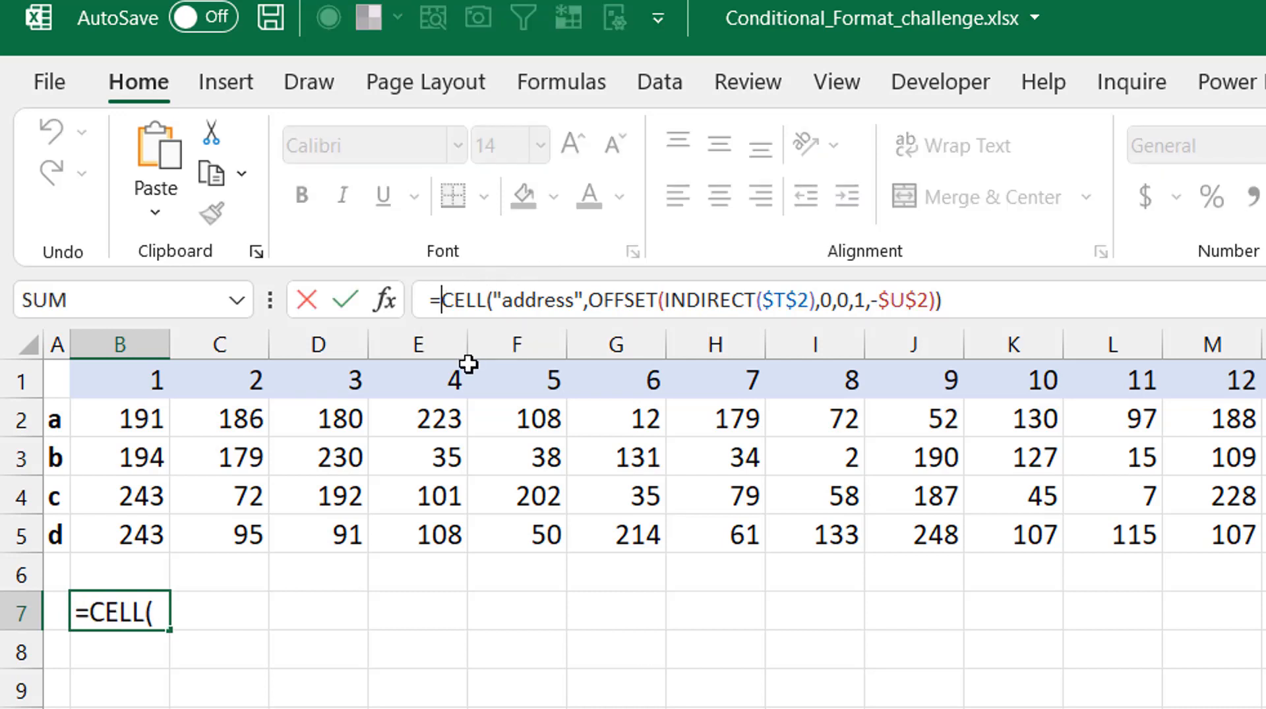
{"action": "left_click_drag", "start_coordinate": [588, 299], "coordinate": [940, 328]}
{"action": "key", "text": "ctrl+c"}
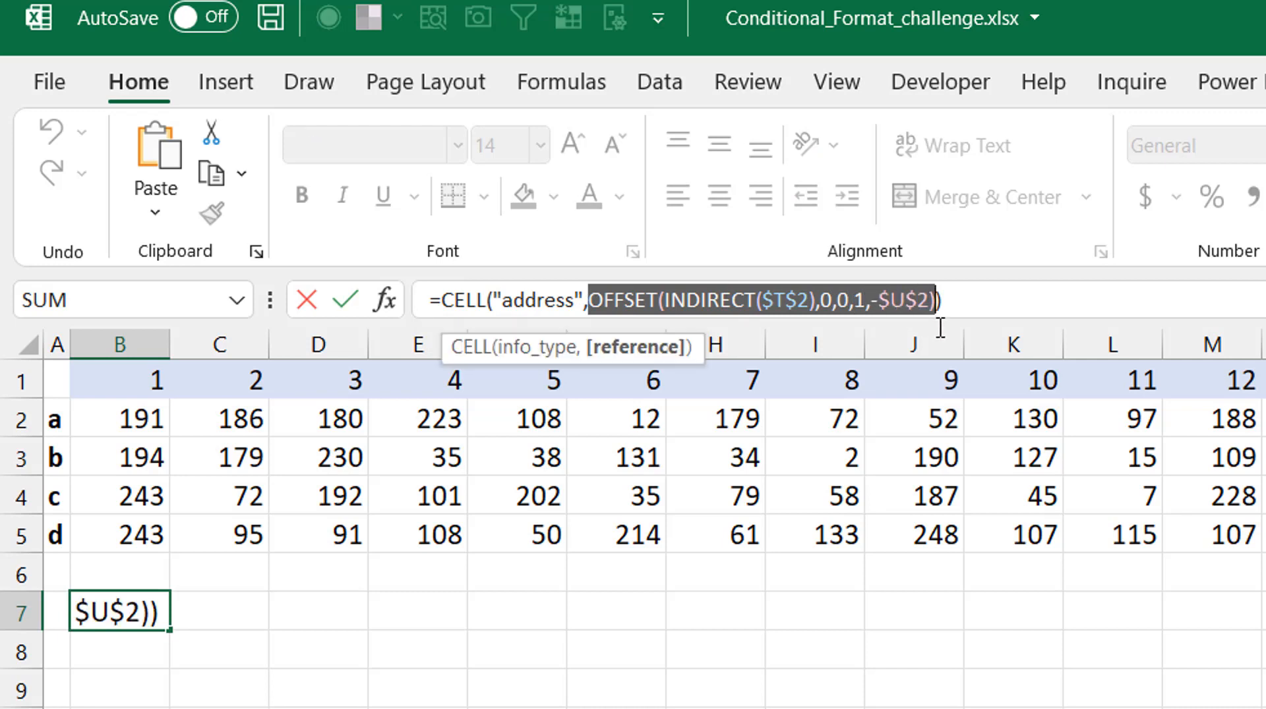
{"action": "left_click", "coordinate": [448, 309]}
{"action": "type", "text": "BYROW"}
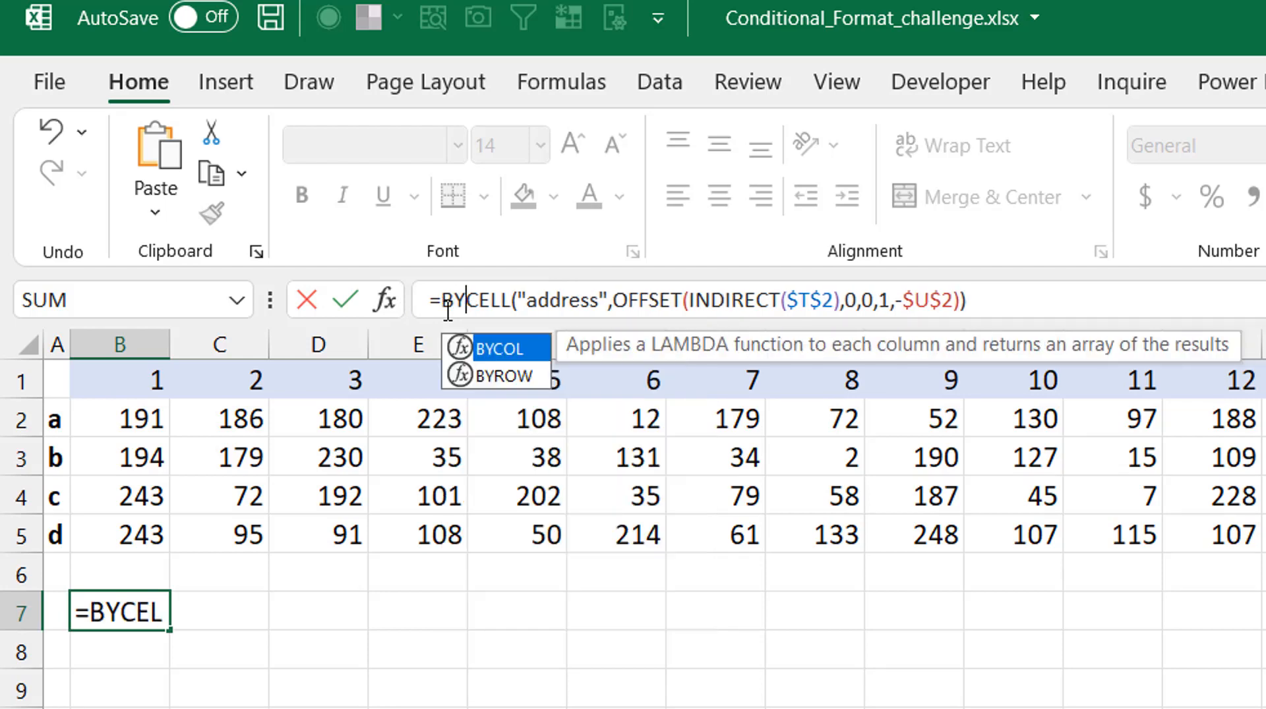
{"action": "type", "text": "("}
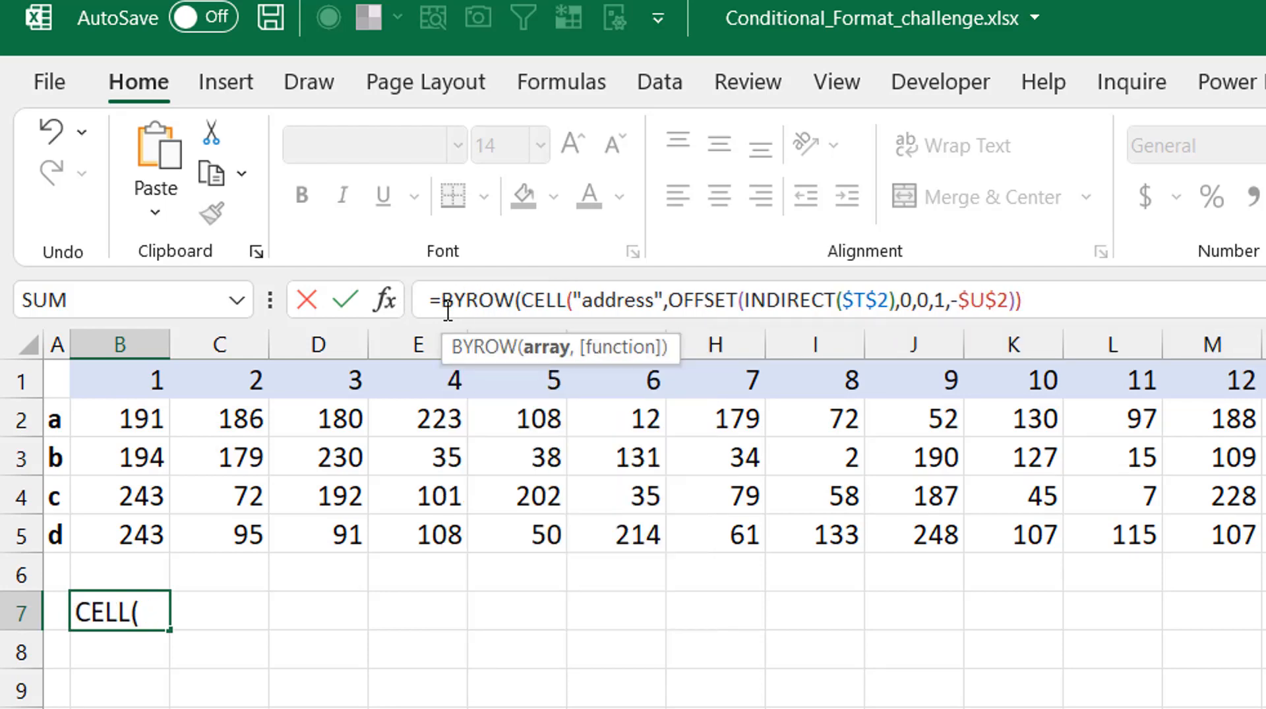
{"action": "key", "text": "ctrl+v"}
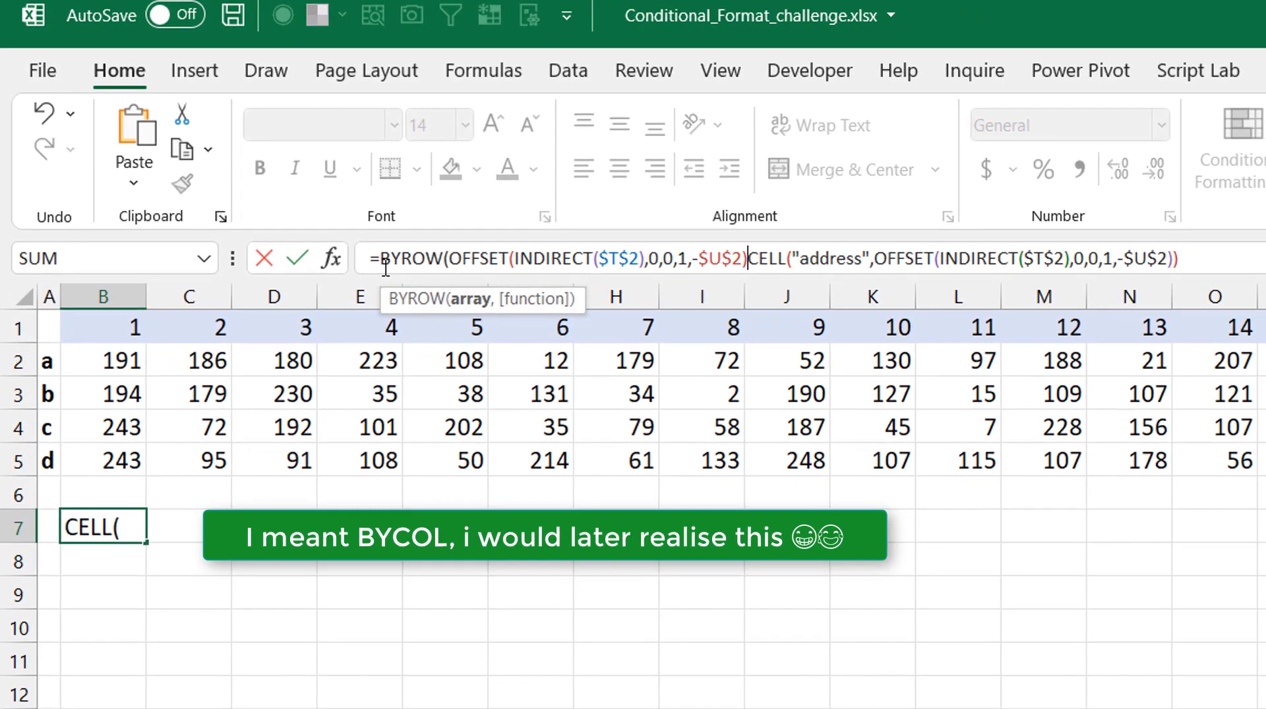
{"action": "type", "text": ","}
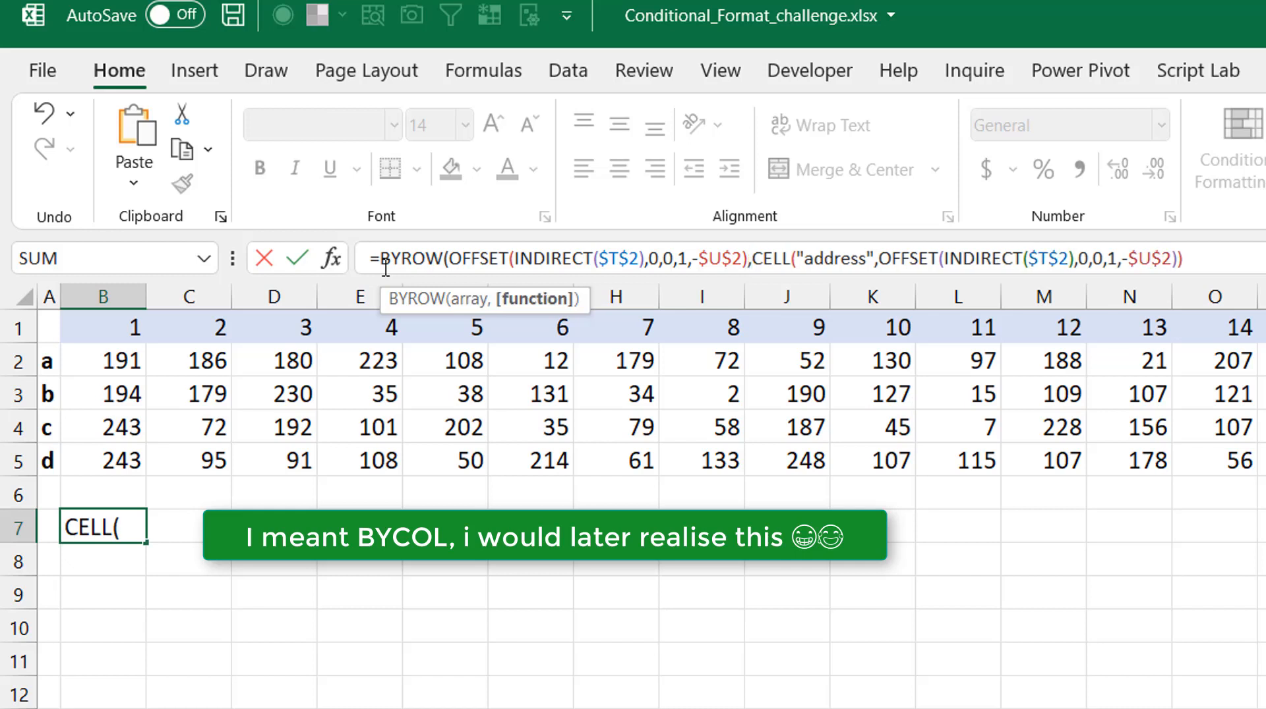
Step: Complete the function argument as LAMBDA(x,CELL("address",x)), replacing the inner OFFSET reference with x and closing the parentheses
{"action": "type", "text": "lambad"}
{"action": "key", "text": "Left"}
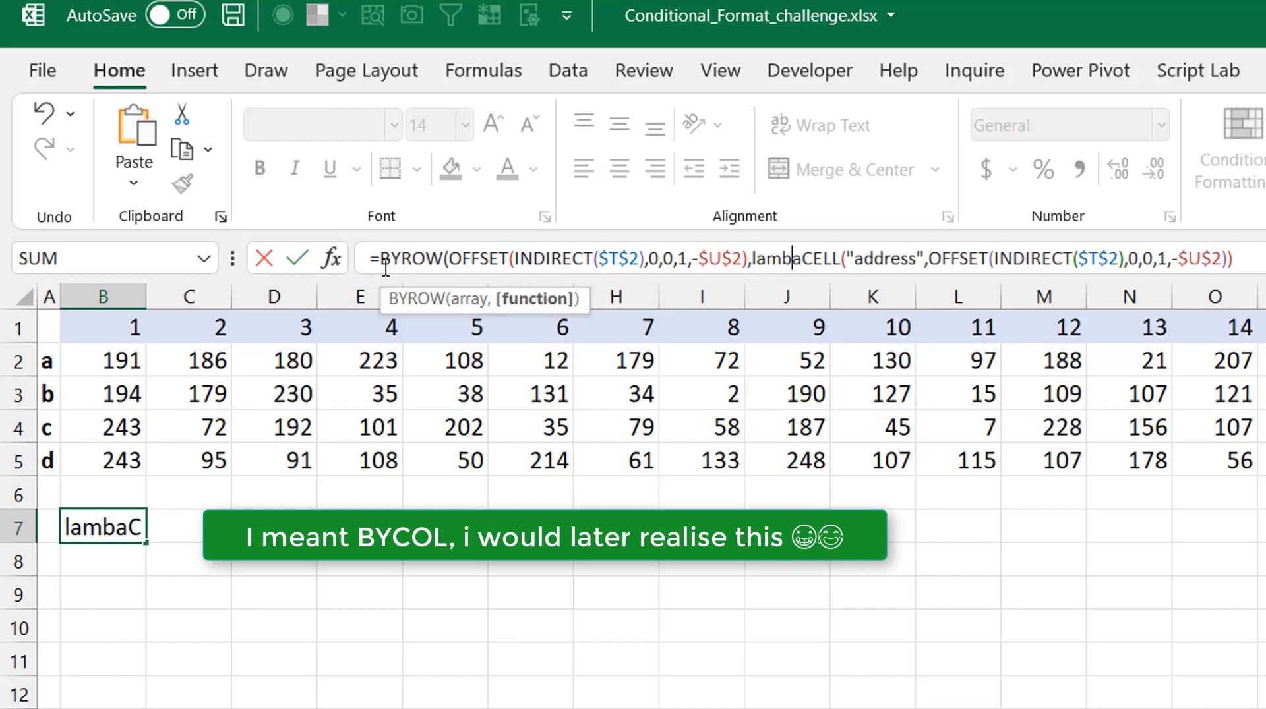
{"action": "key", "text": "Delete"}
{"action": "key", "text": "Tab"}
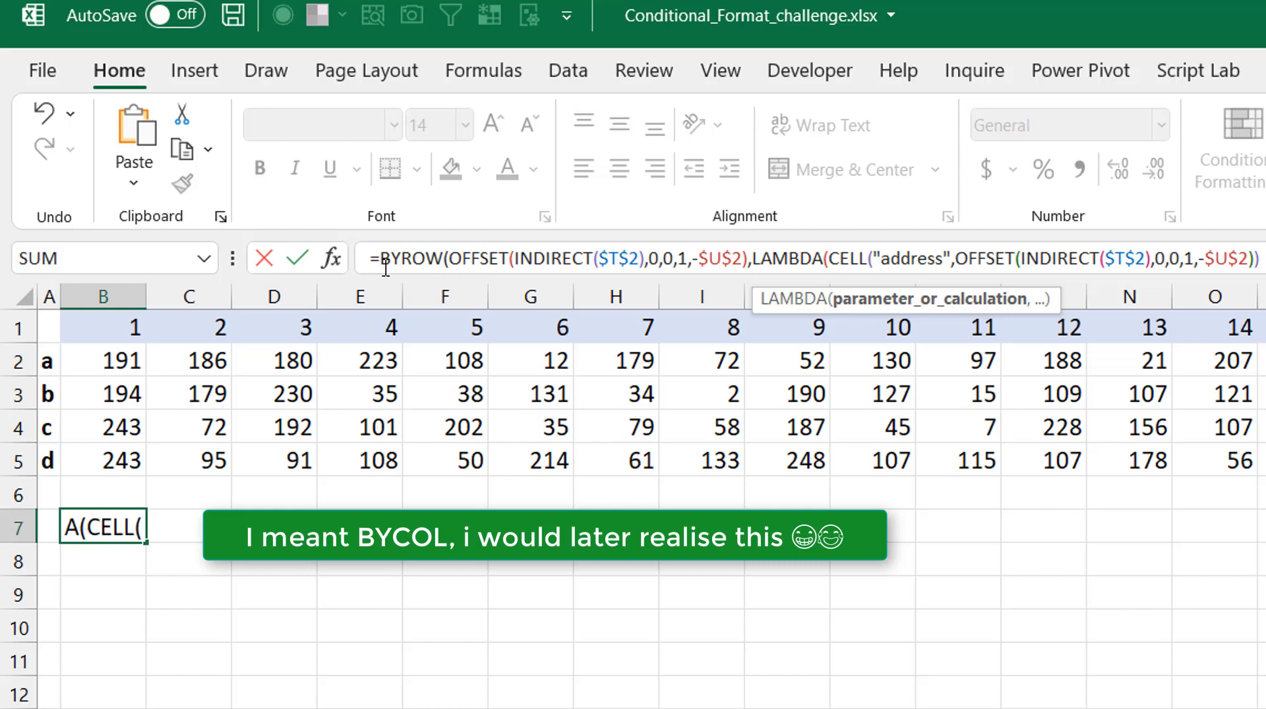
{"action": "type", "text": "x,"}
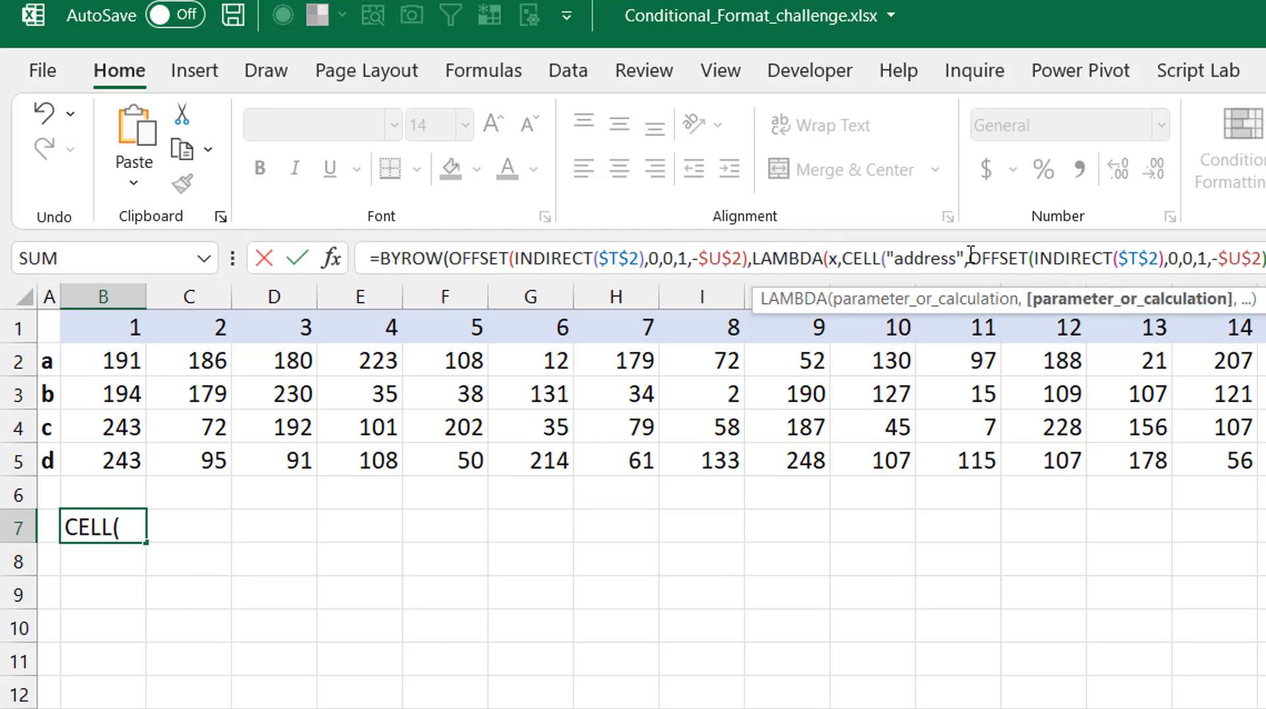
{"action": "left_click_drag", "start_coordinate": [967, 258], "coordinate": [1260, 264]}
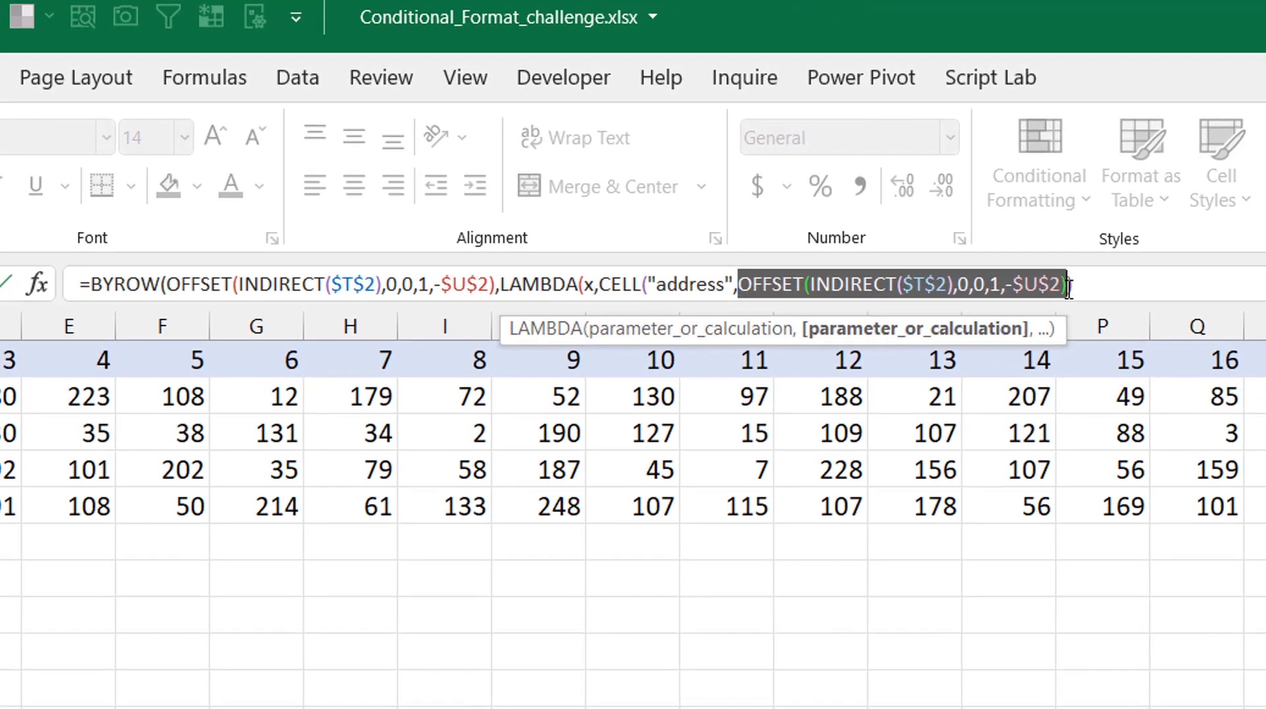
{"action": "type", "text": "x"}
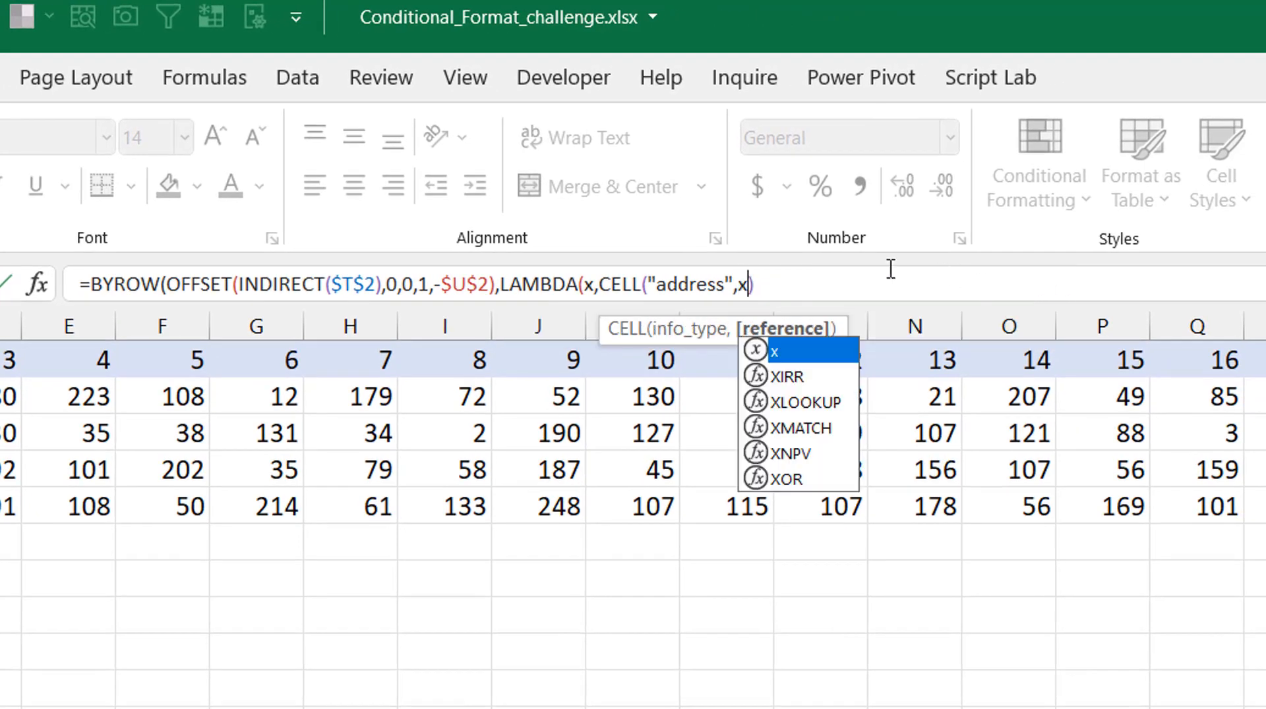
{"action": "left_click", "coordinate": [785, 290]}
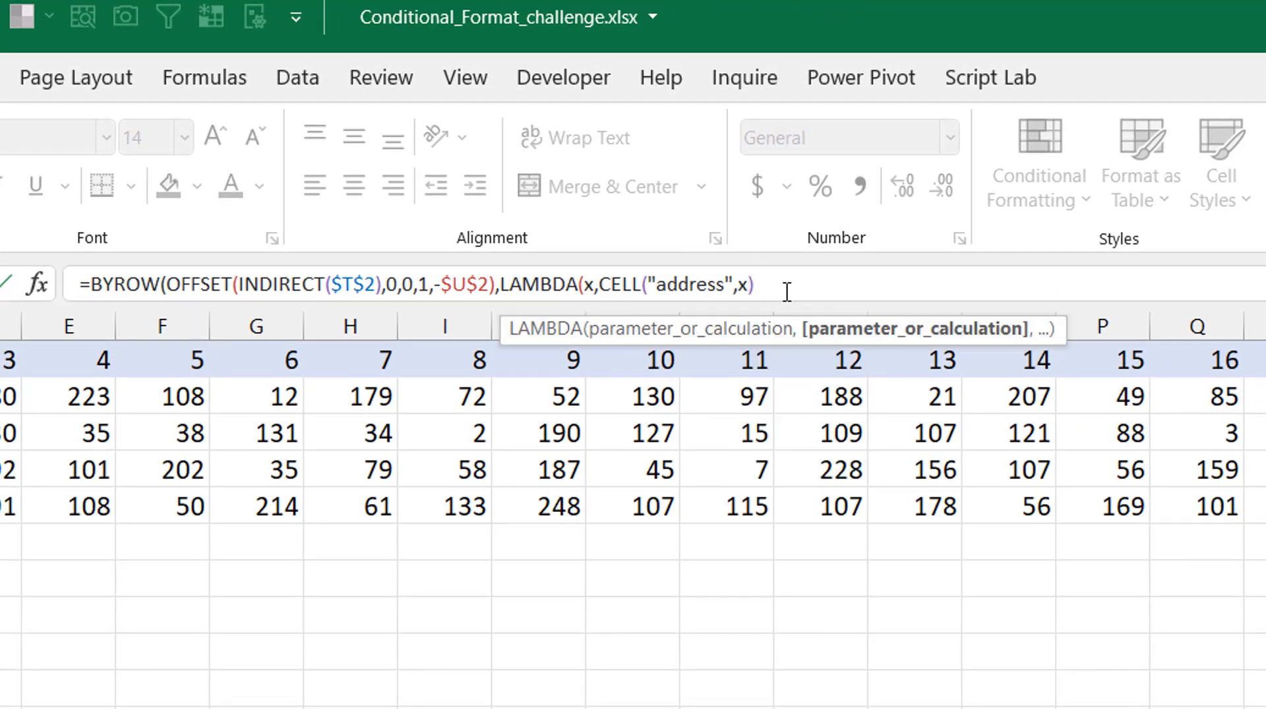
{"action": "type", "text": "))"}
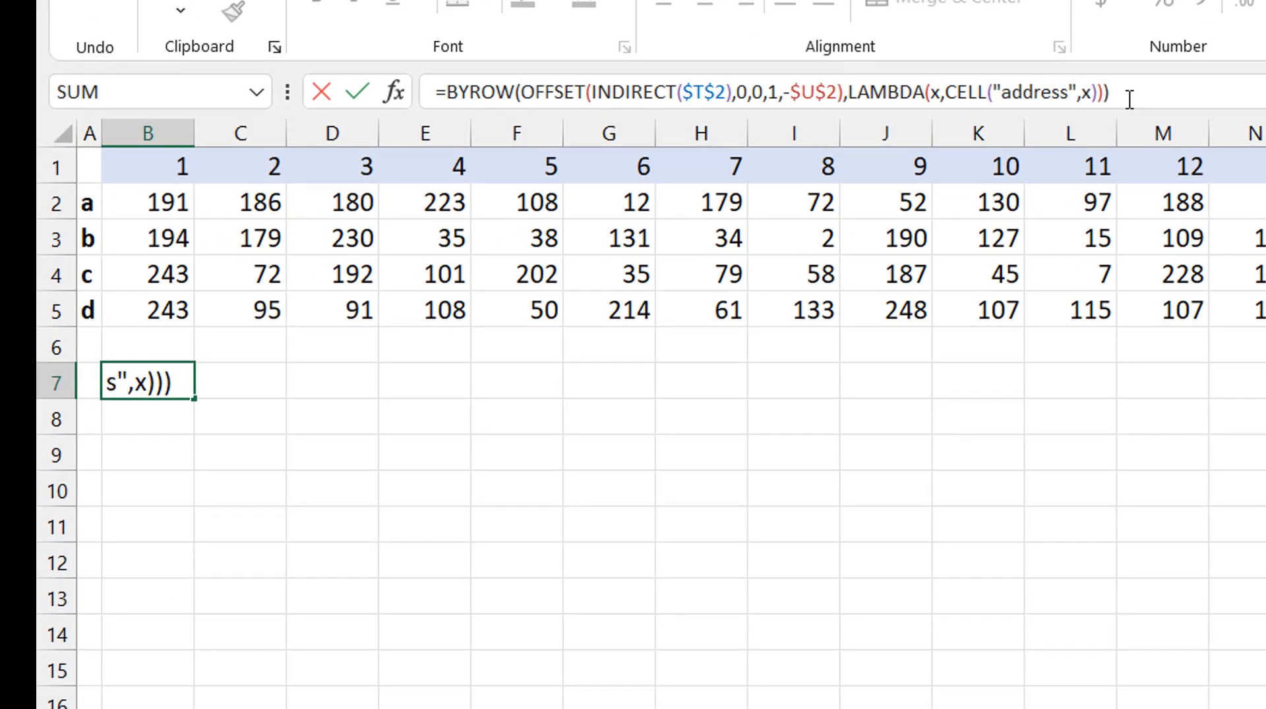
Step: Replace BYROW with BYCOL in B7's formula, then enter it and keep B7 selected
{"action": "left_click", "coordinate": [515, 92]}
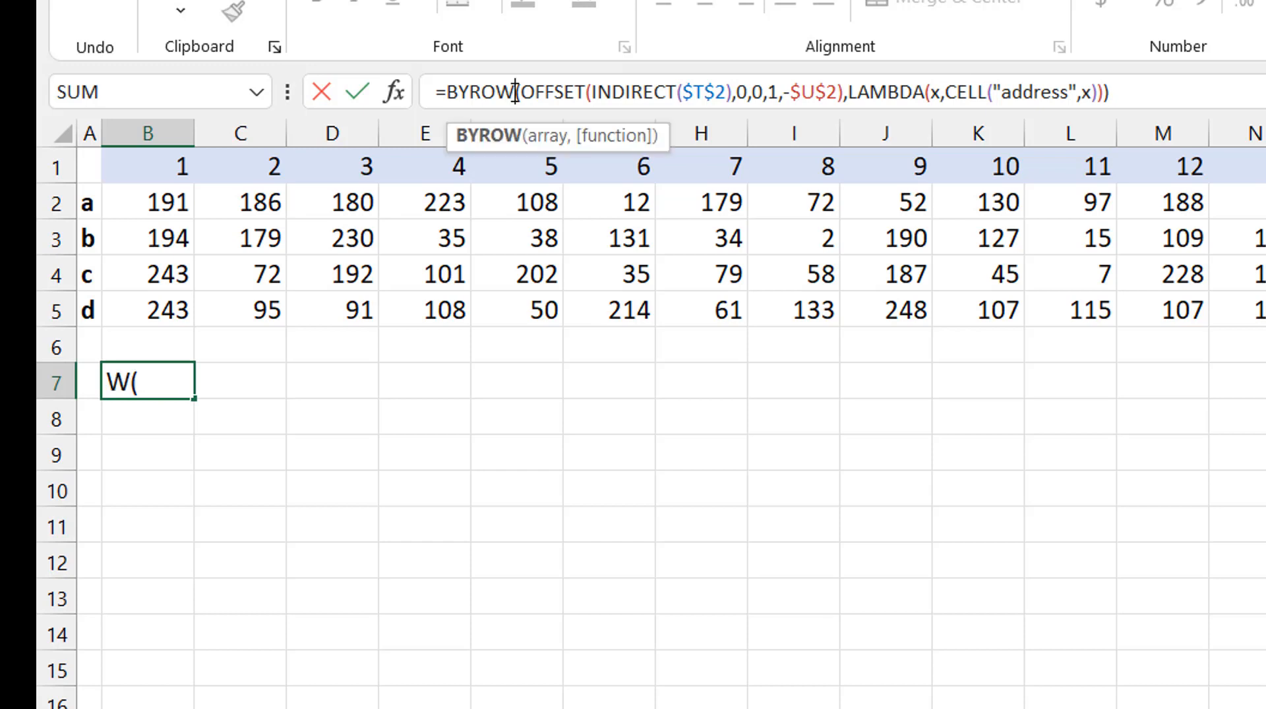
{"action": "key", "text": "BackSpace"}
{"action": "key", "text": "BackSpace"}
{"action": "key", "text": "BackSpace"}
{"action": "type", "text": "COL"}
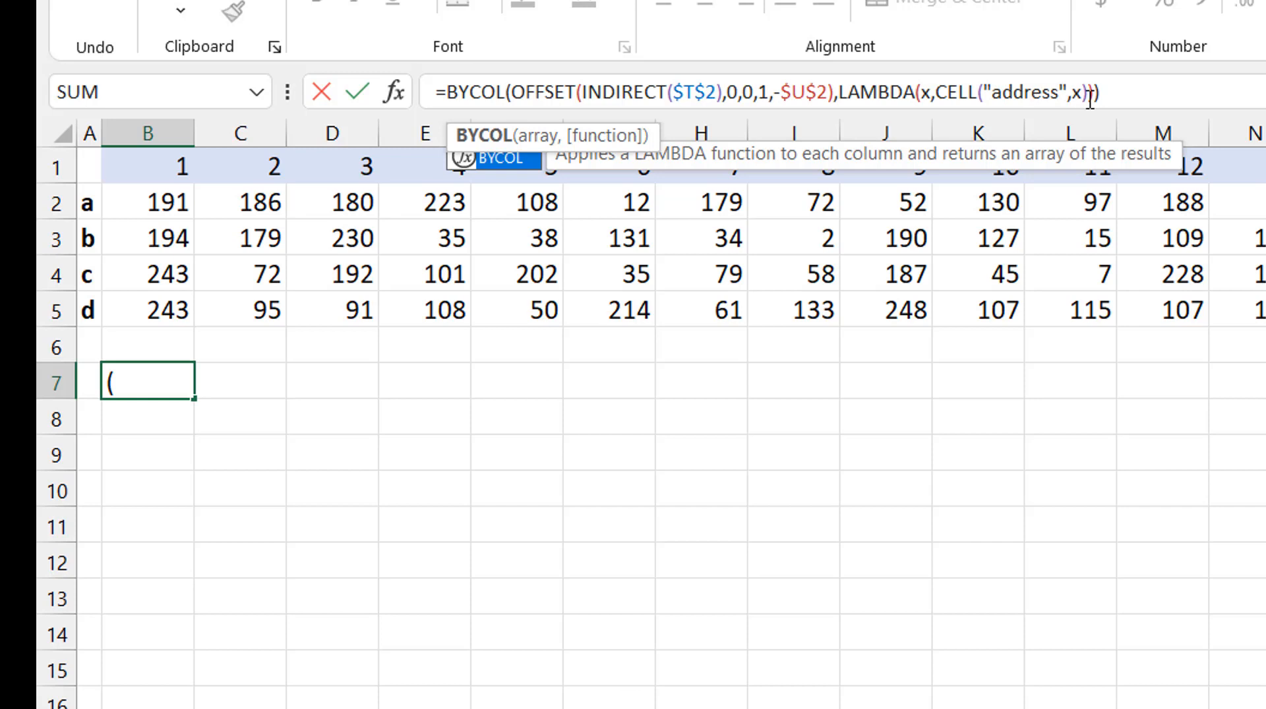
{"action": "left_click", "coordinate": [1171, 95]}
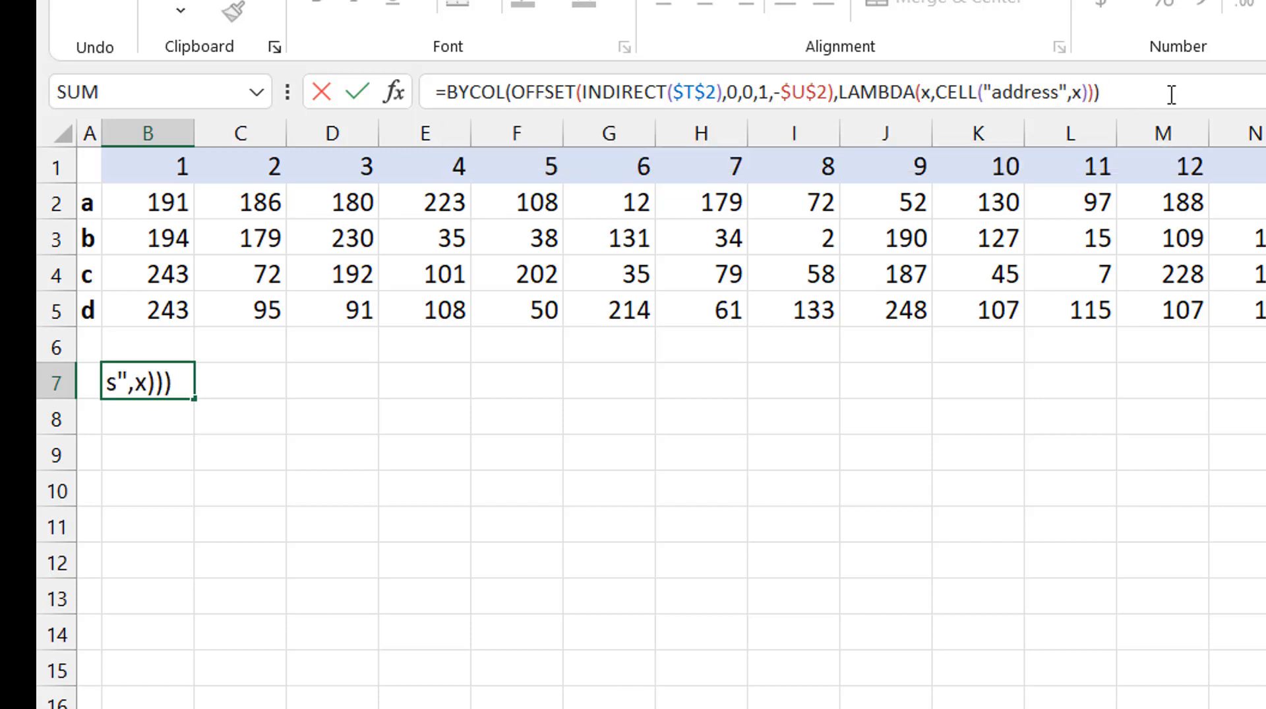
{"action": "key", "text": "Return"}
{"action": "key", "text": "Up"}
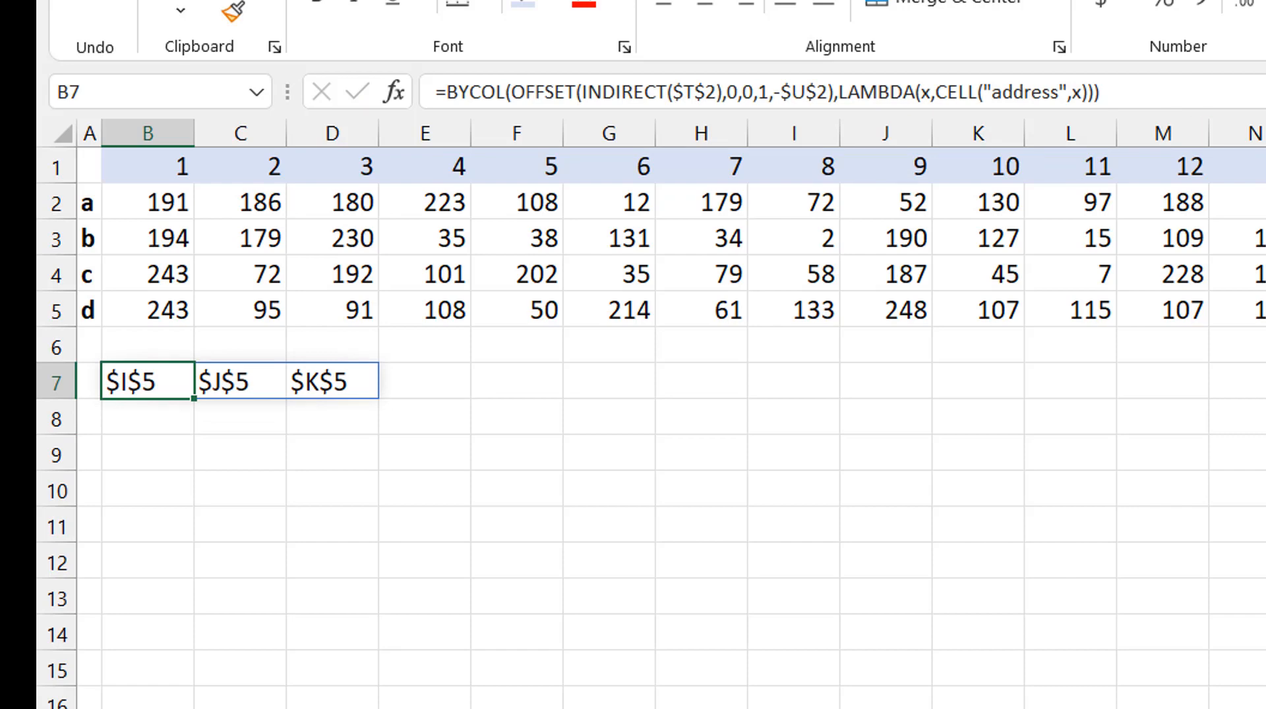
Step: Set the Address input to M4 and CellCount to 7, then check the spilled addresses against the data table
{"action": "left_click", "coordinate": [1265, 202]}
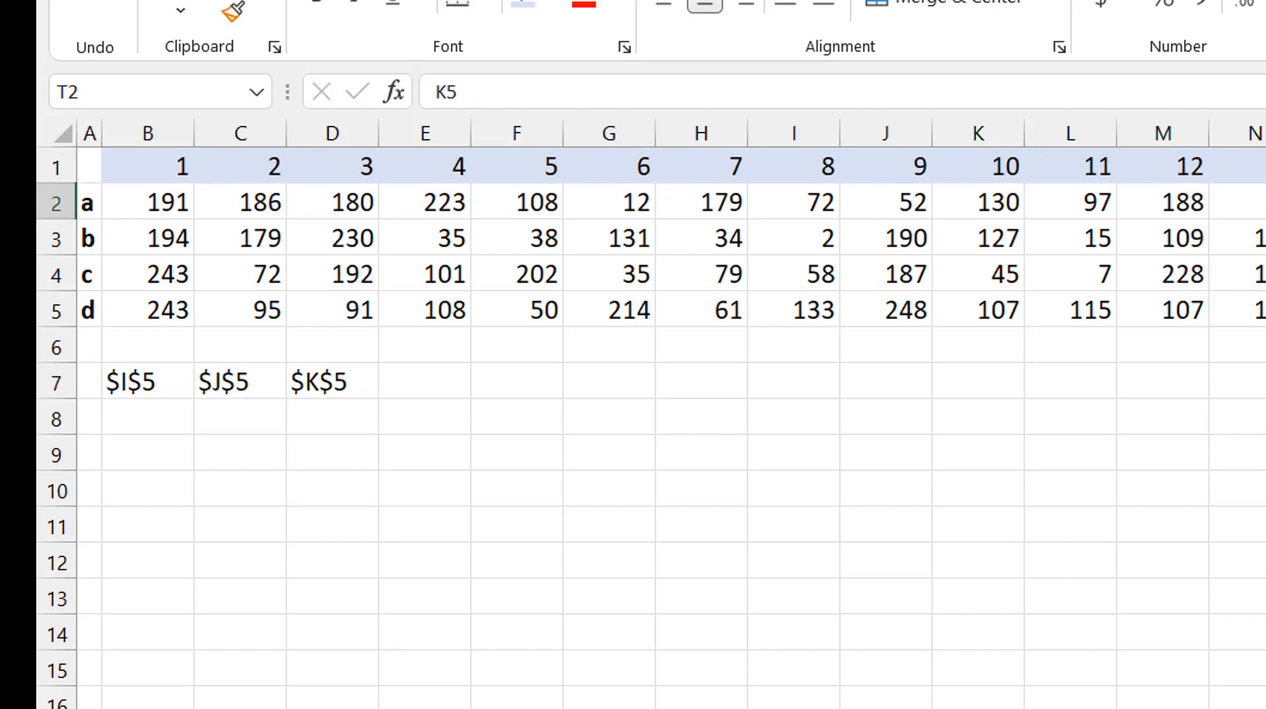
{"action": "type", "text": "M4"}
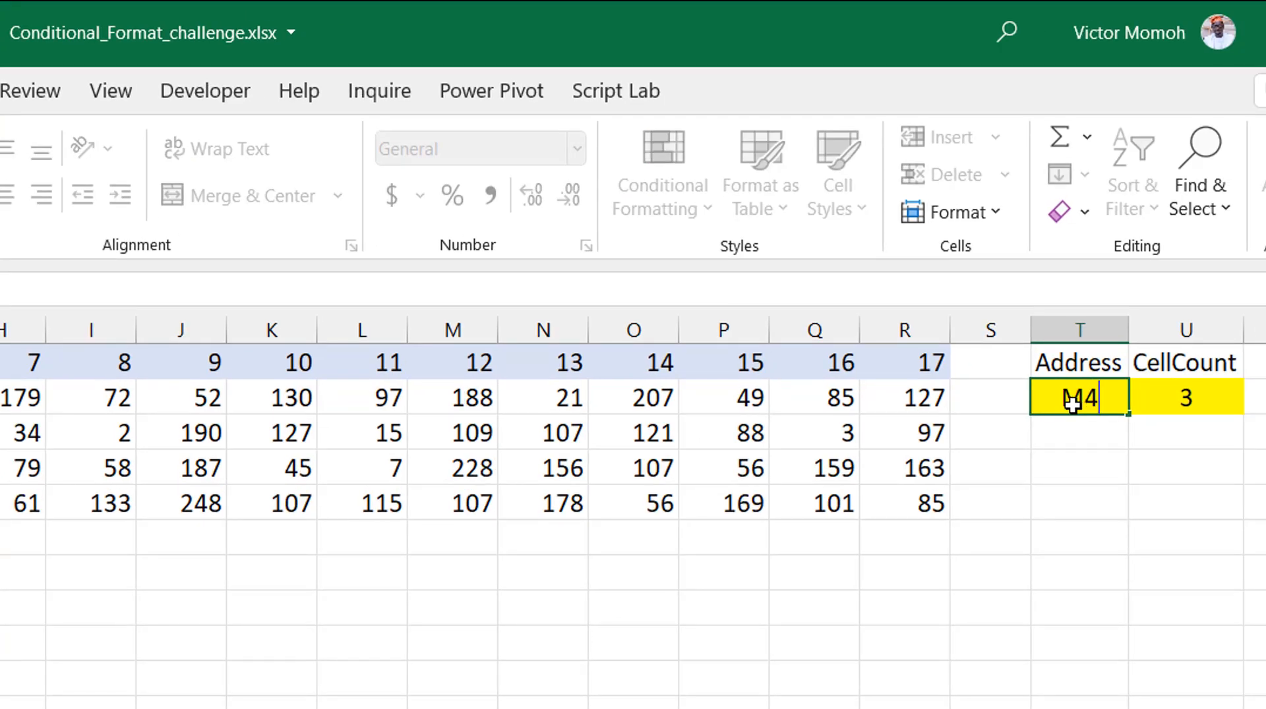
{"action": "key", "text": "Return"}
{"action": "left_click", "coordinate": [1172, 400]}
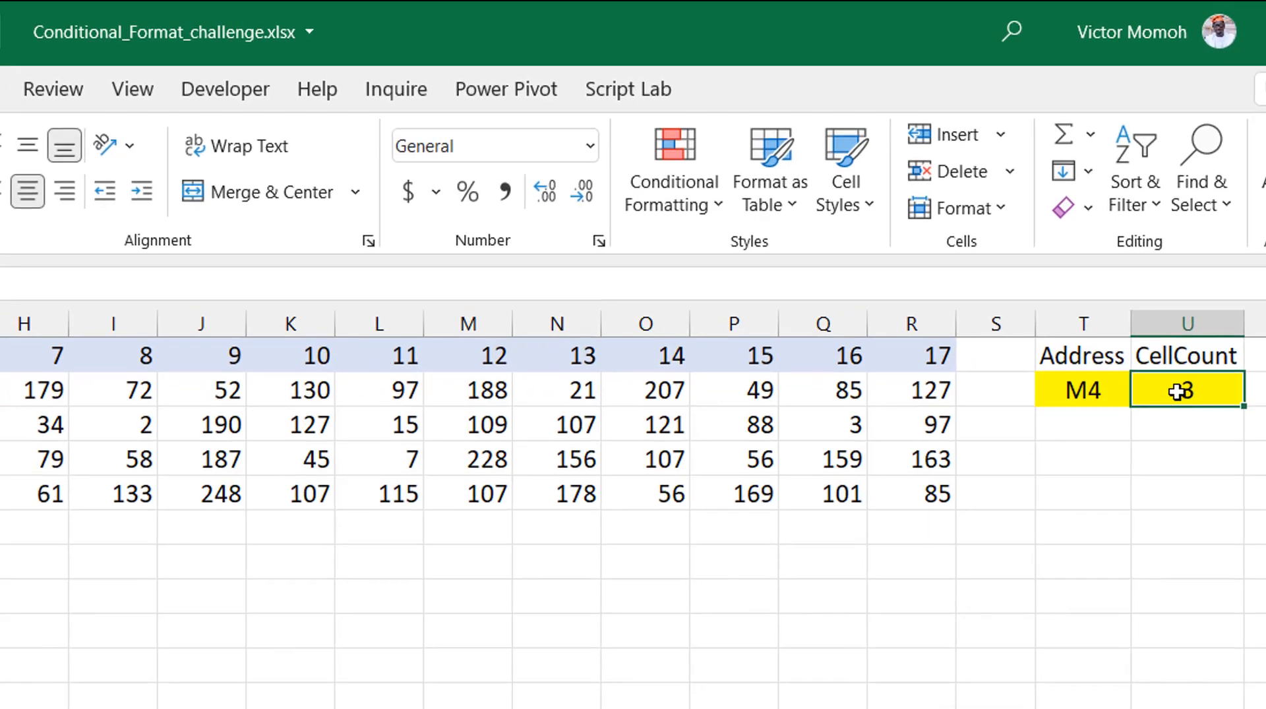
{"action": "type", "text": "7"}
{"action": "key", "text": "ctrl+Return"}
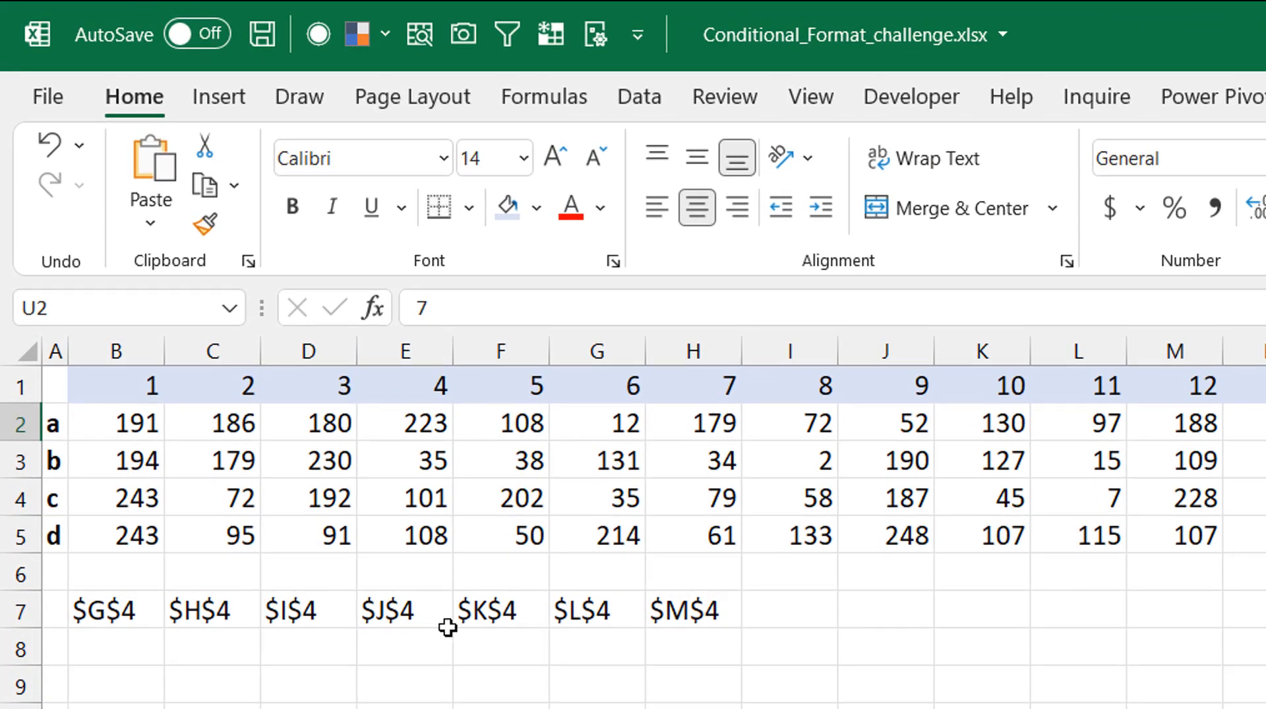
{"action": "left_click", "coordinate": [107, 611]}
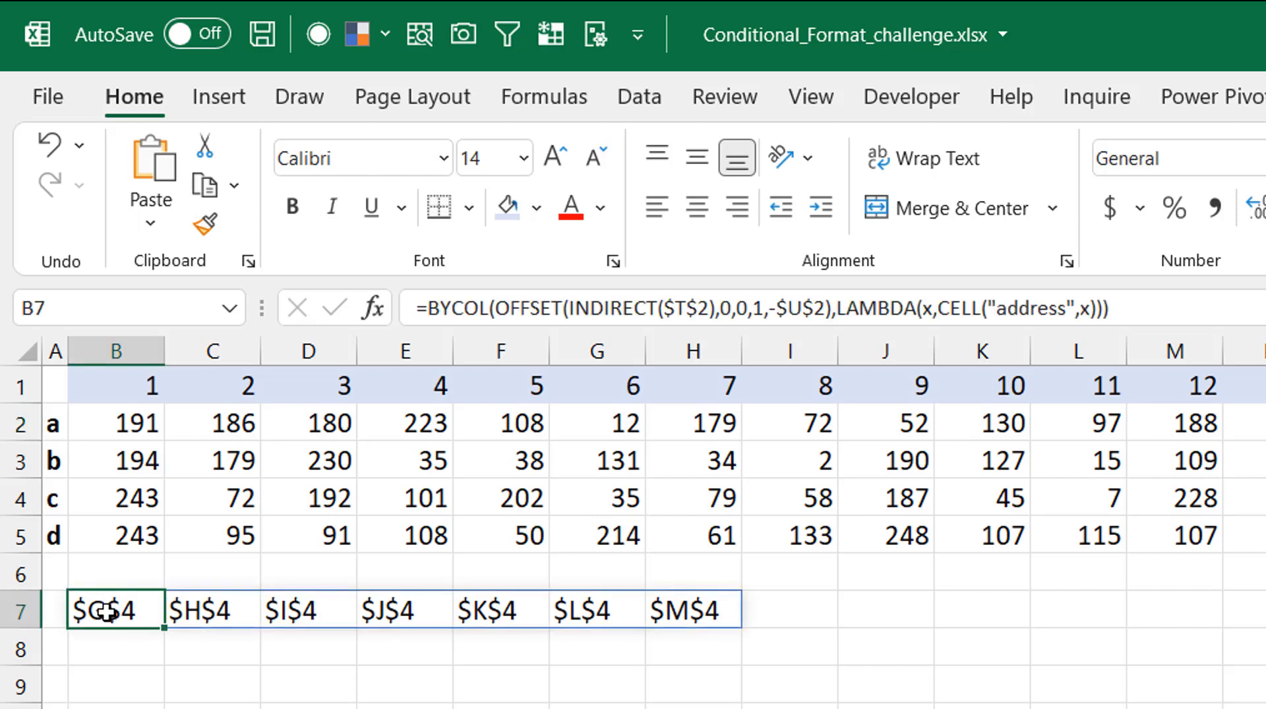
{"action": "left_click", "coordinate": [116, 426]}
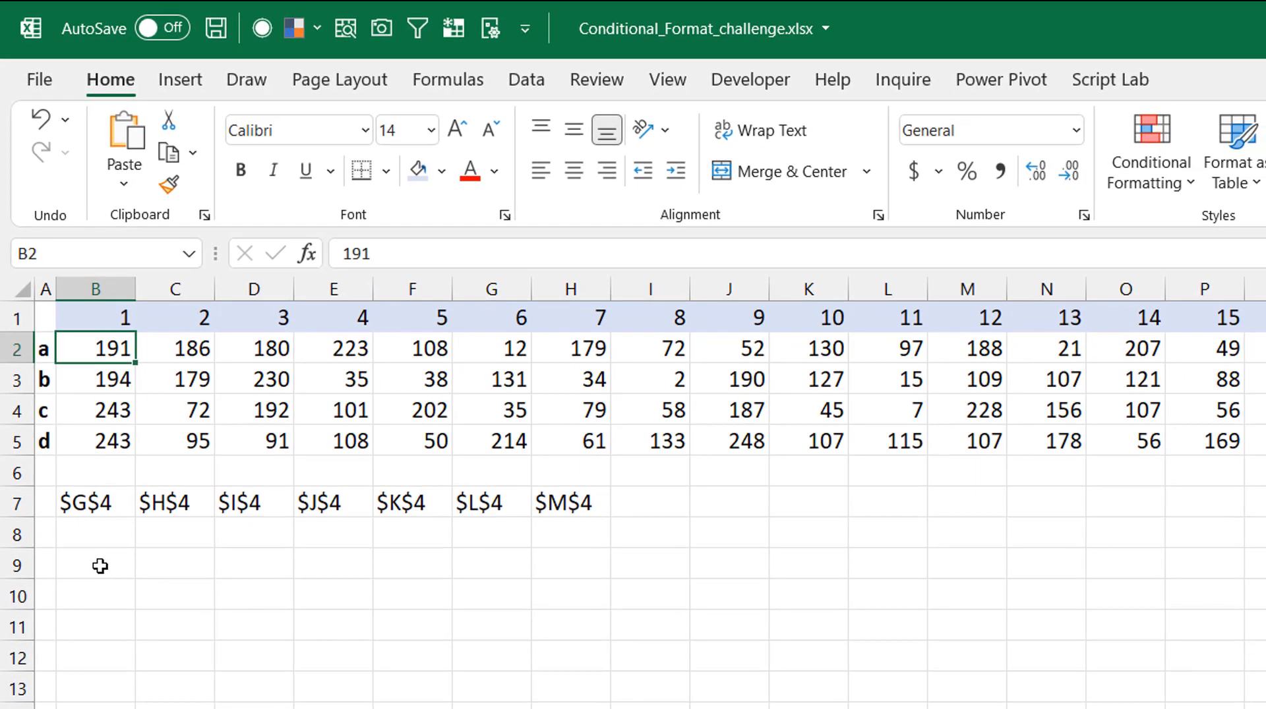
Step: Start a MATCH formula in B9 with the "address" CELL info of B2 as the lookup value
{"action": "left_click", "coordinate": [96, 564]}
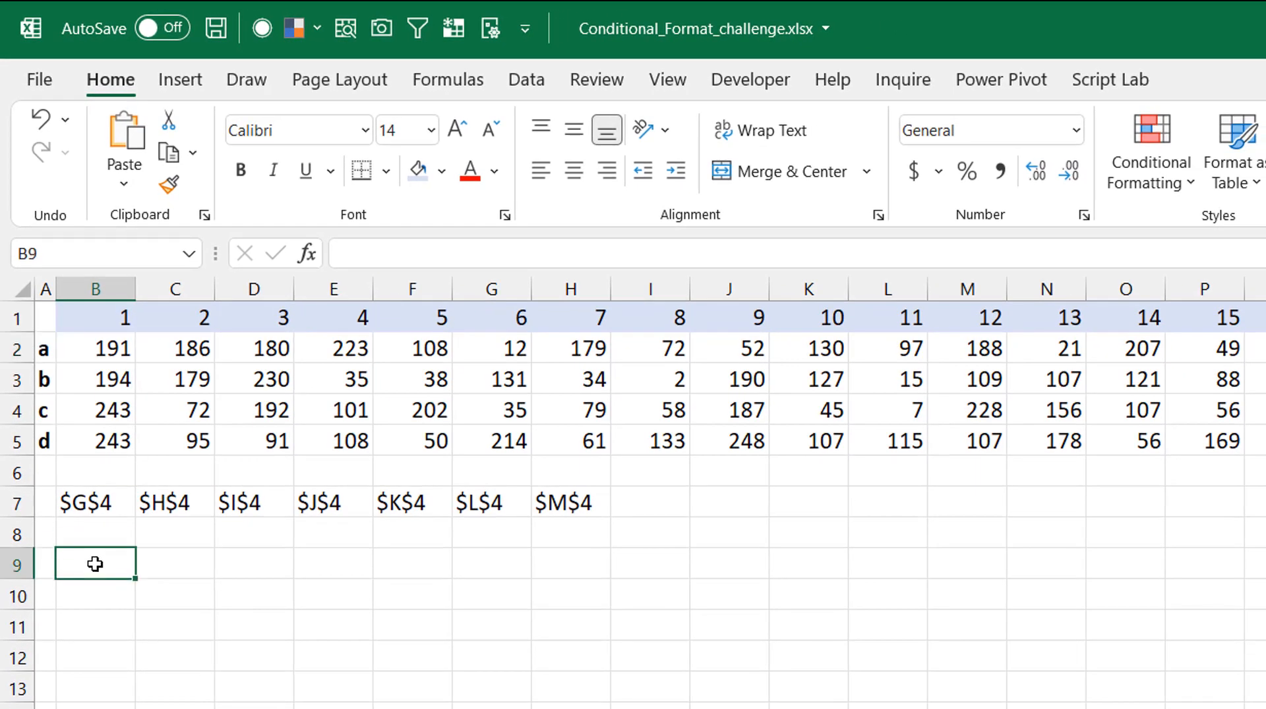
{"action": "type", "text": "=match"}
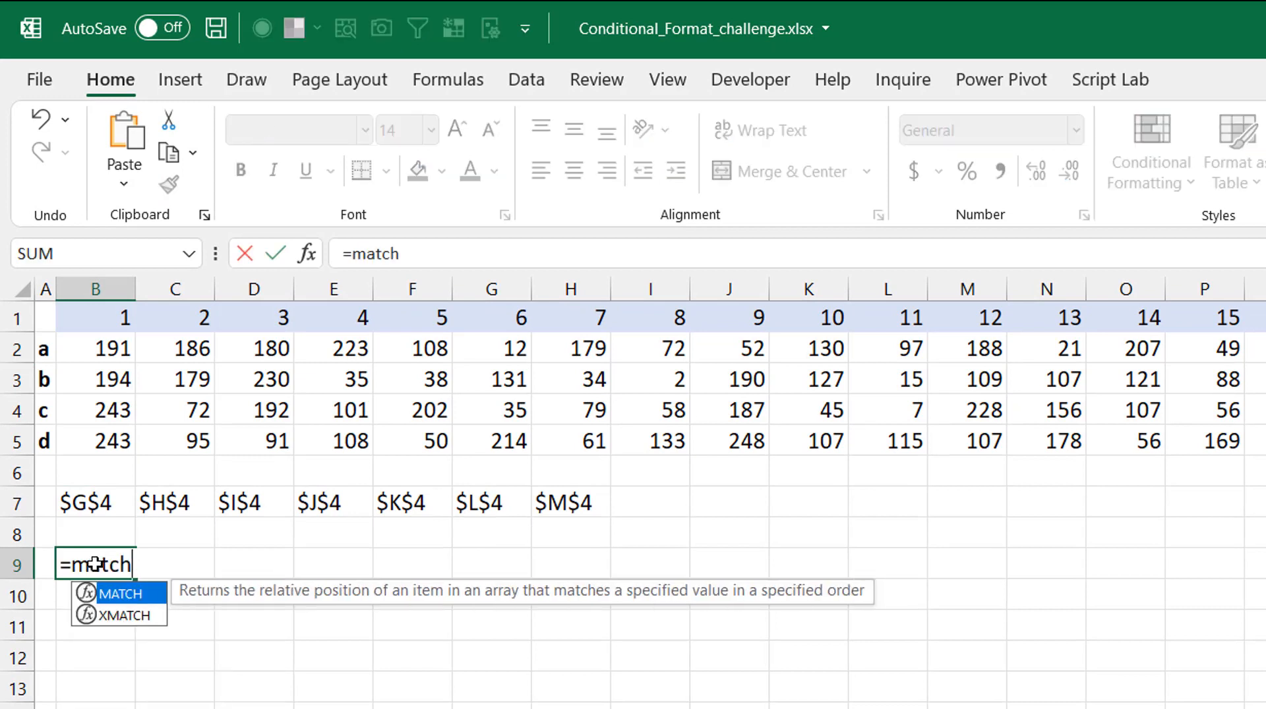
{"action": "key", "text": "Tab"}
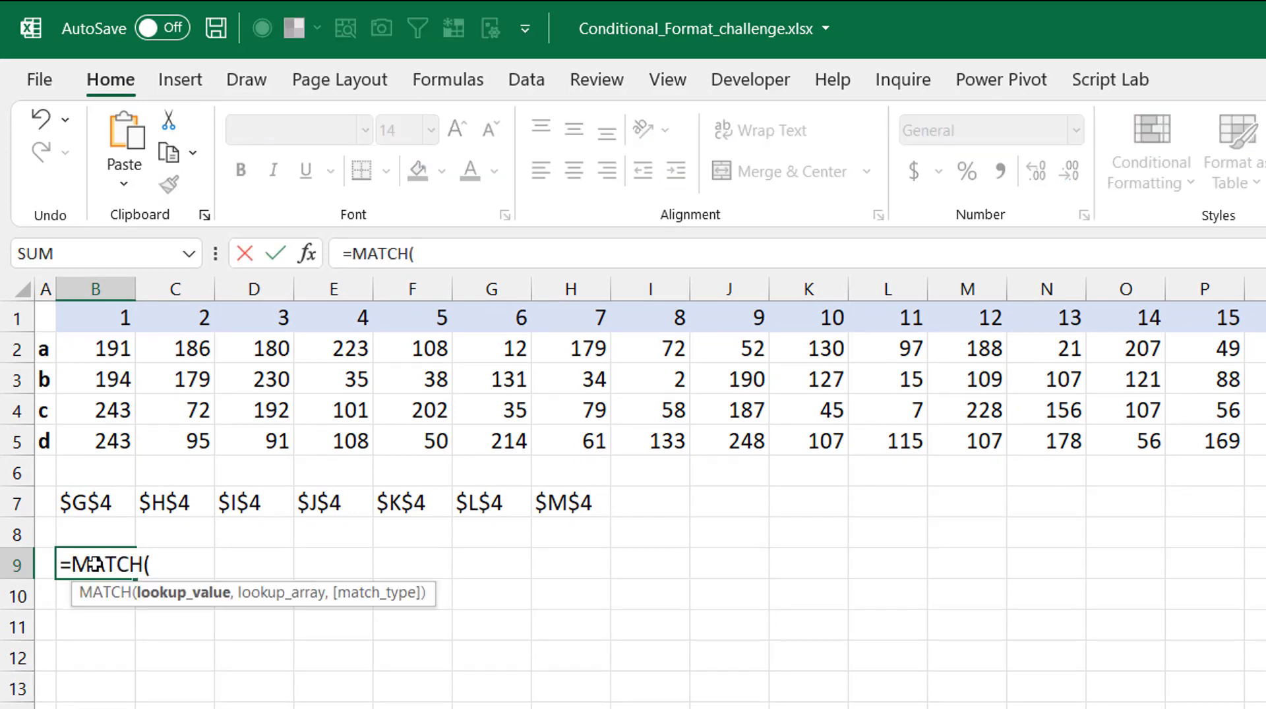
{"action": "type", "text": "cell"}
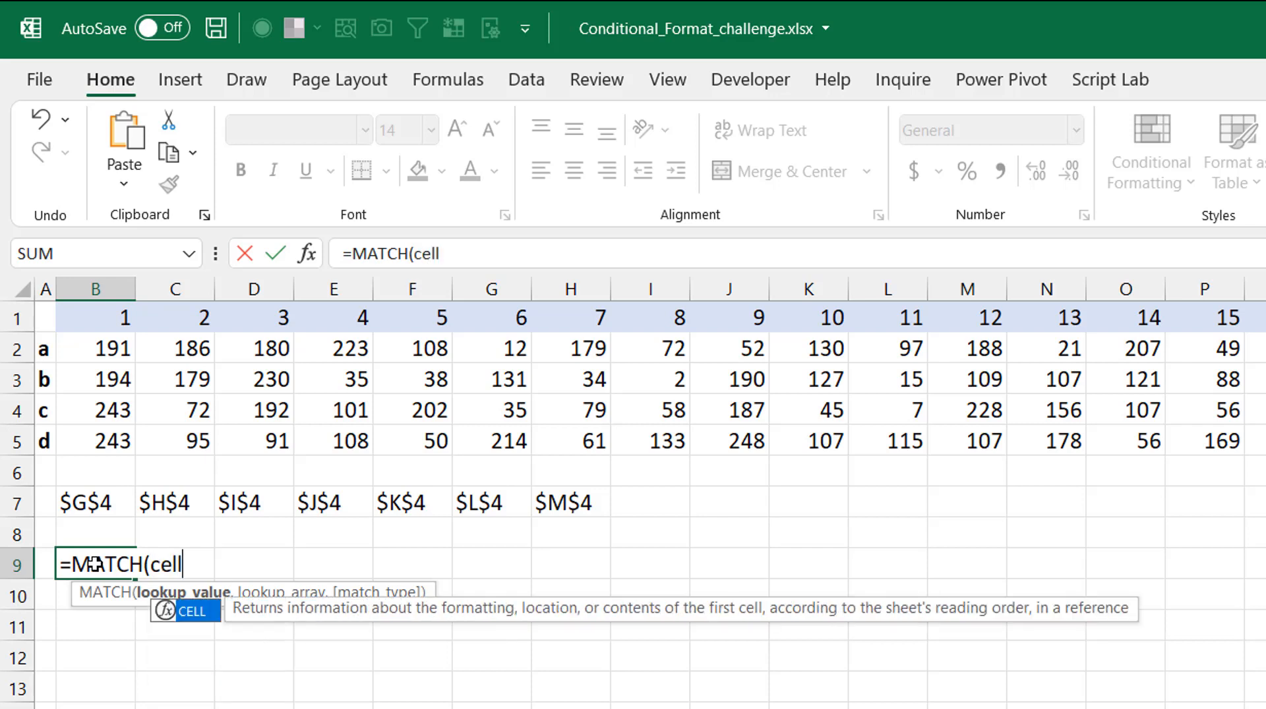
{"action": "key", "text": "Tab"}
{"action": "key", "text": "Tab"}
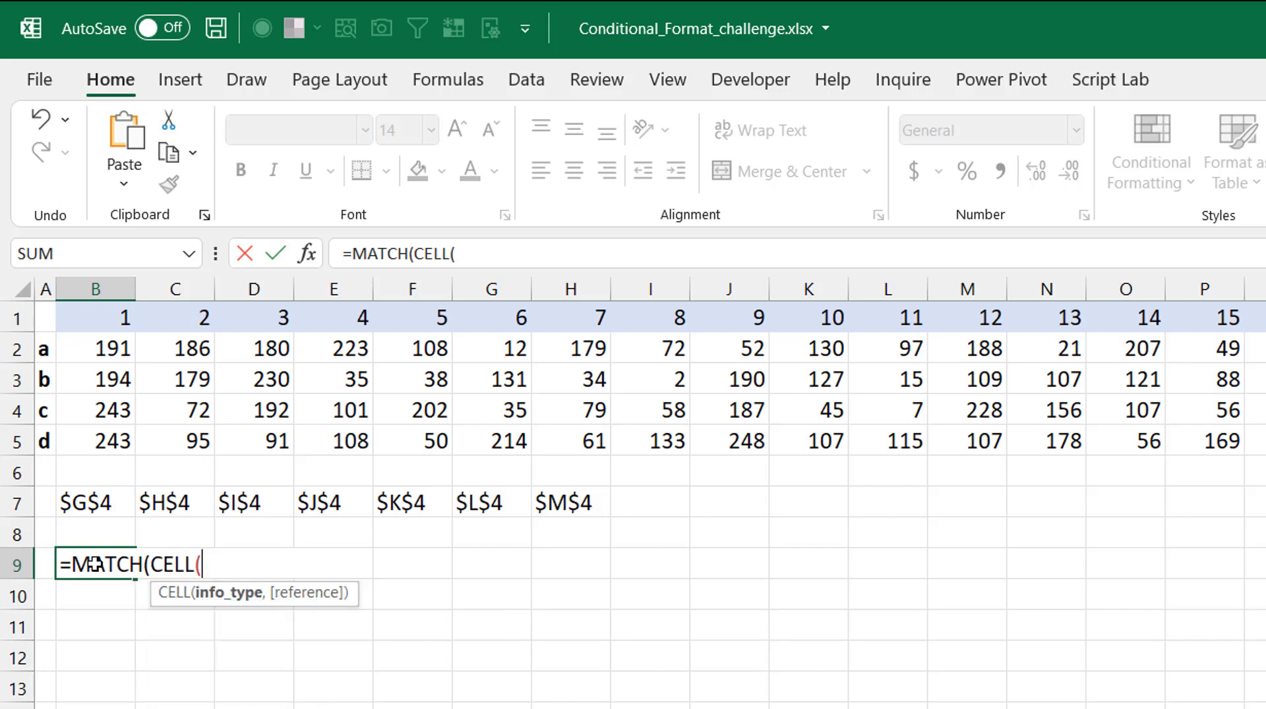
{"action": "type", "text": ","}
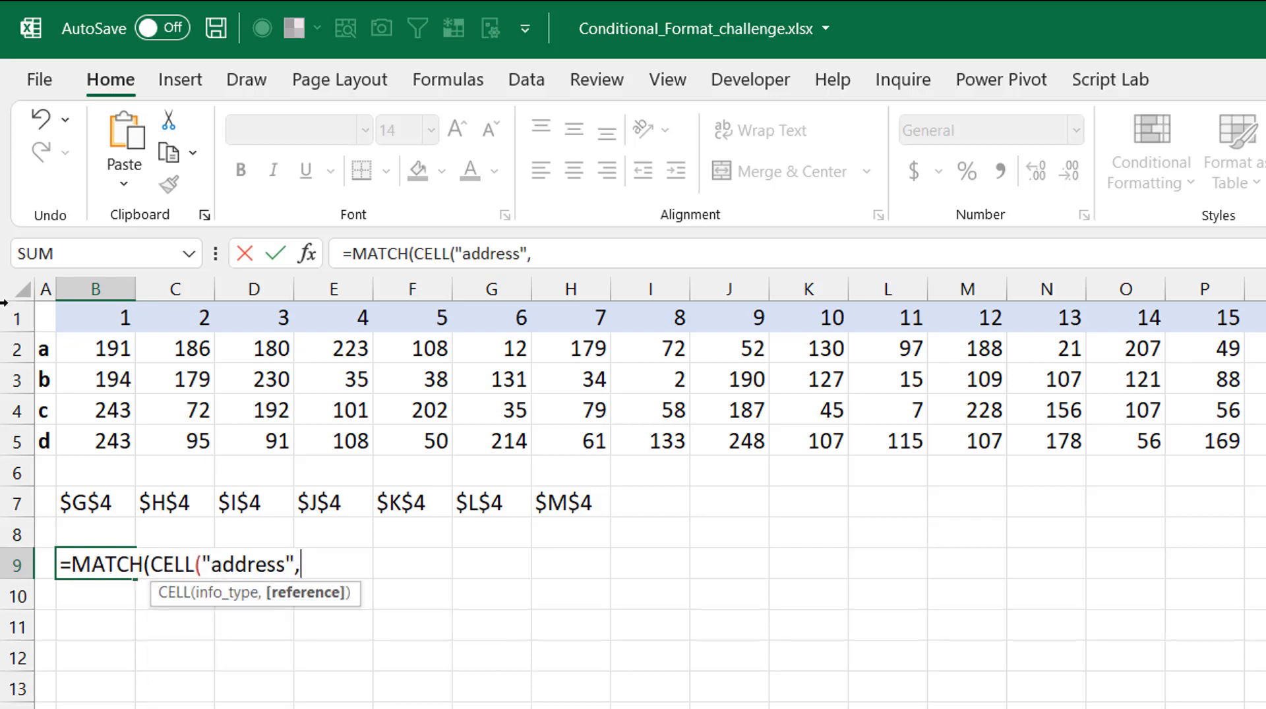
{"action": "left_click", "coordinate": [111, 344]}
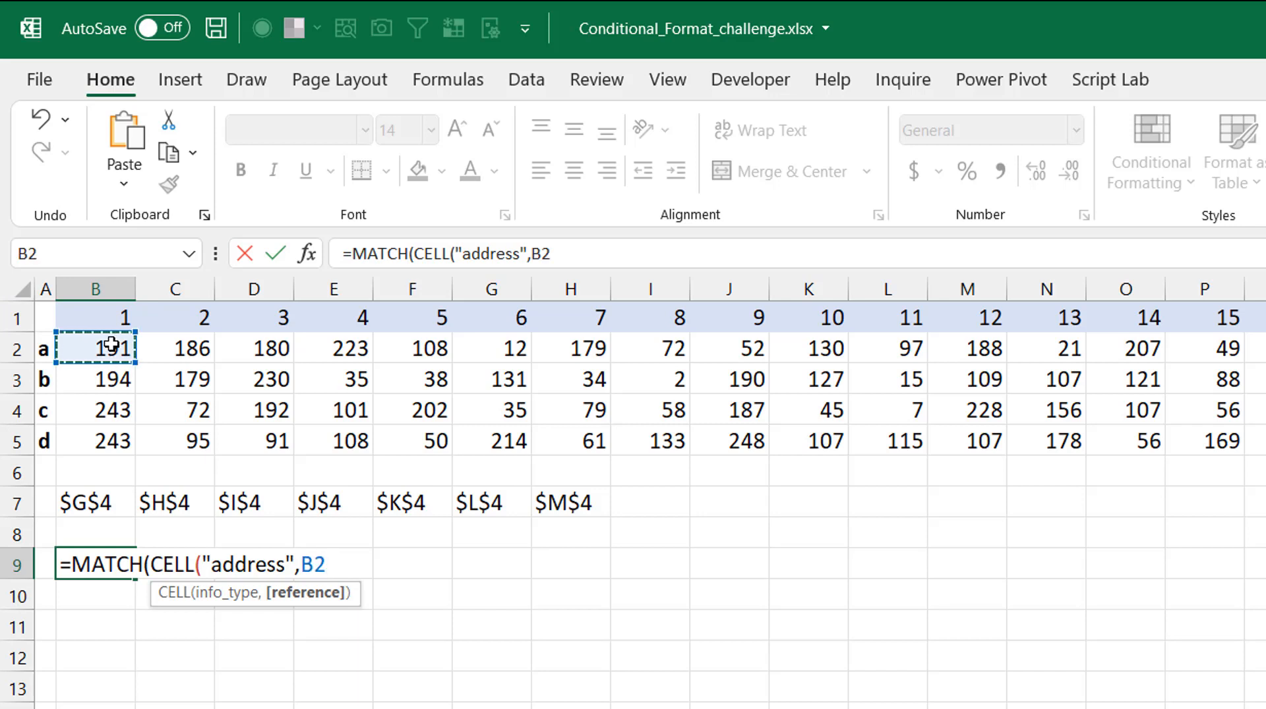
Step: Complete B9's MATCH with the spill range B7# as lookup array and match type 0, keeping B9 selected
{"action": "type", "text": "),"}
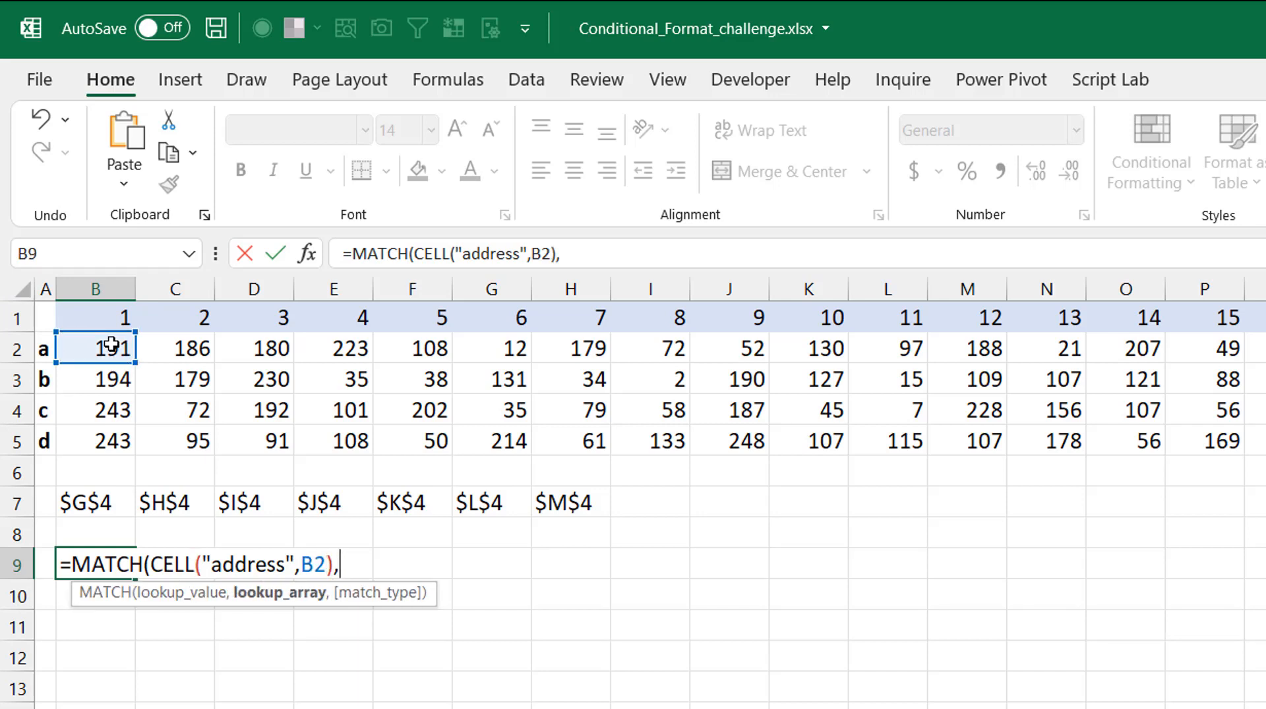
{"action": "left_click", "coordinate": [97, 505]}
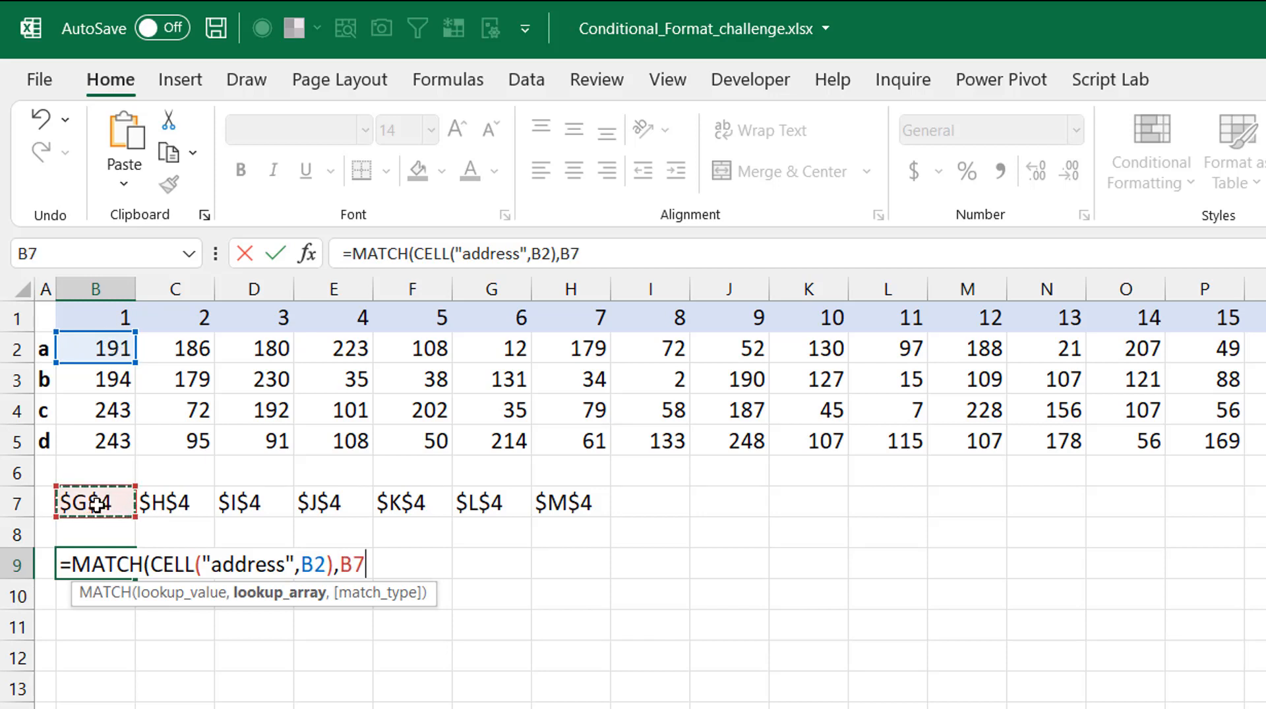
{"action": "type", "text": "#,0)"}
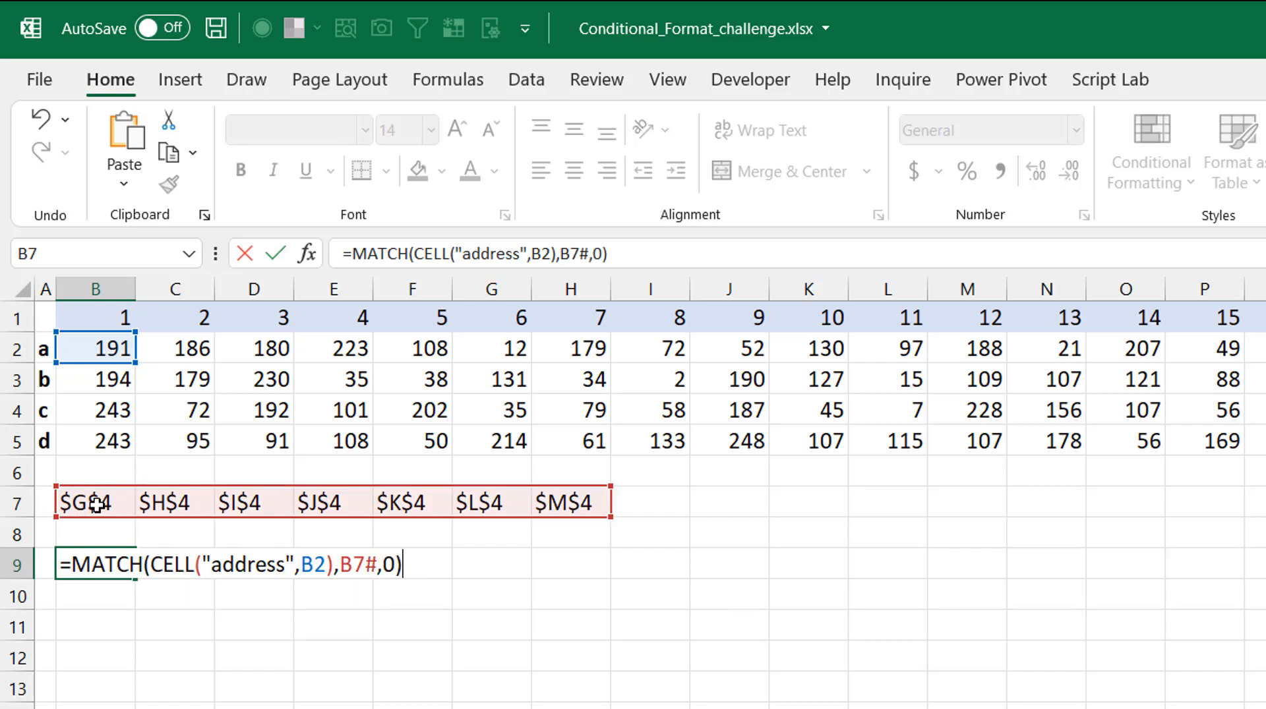
{"action": "key", "text": "Return"}
{"action": "key", "text": "Up"}
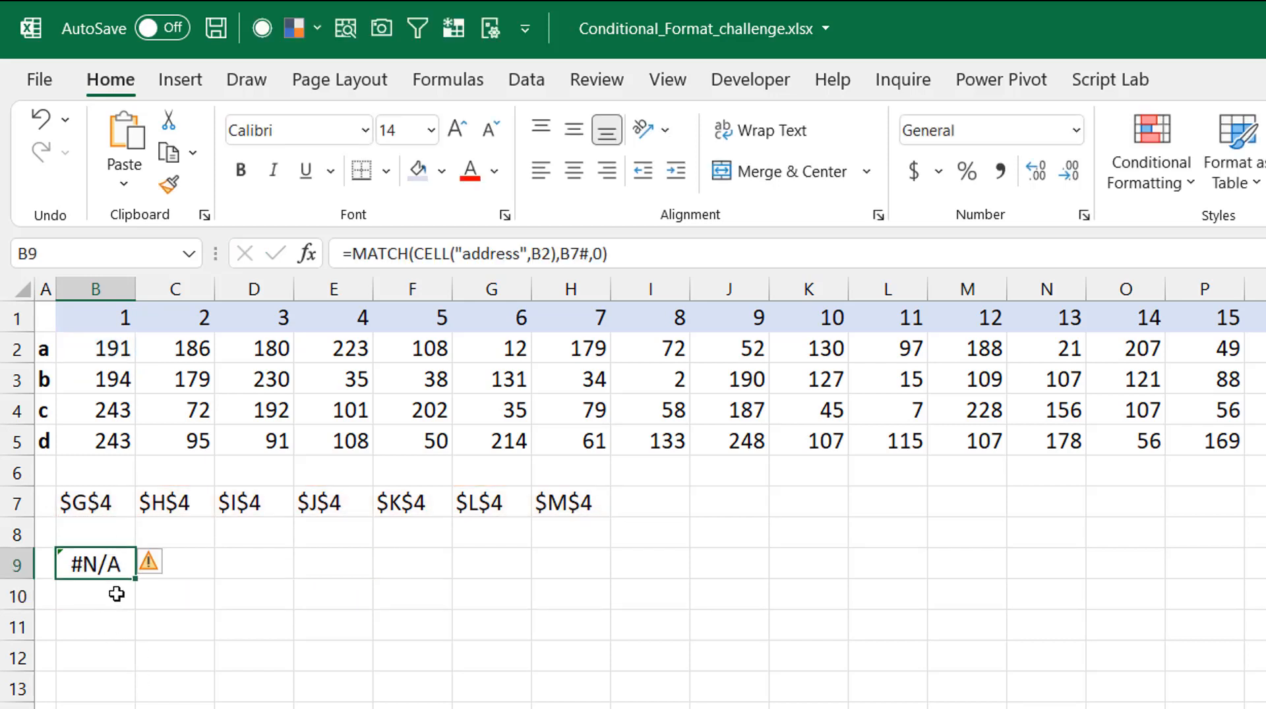
Step: Make the spill reference in B9's MATCH formula absolute as $B$7#, keeping B9 selected
{"action": "left_click_drag", "start_coordinate": [135, 579], "coordinate": [1256, 617]}
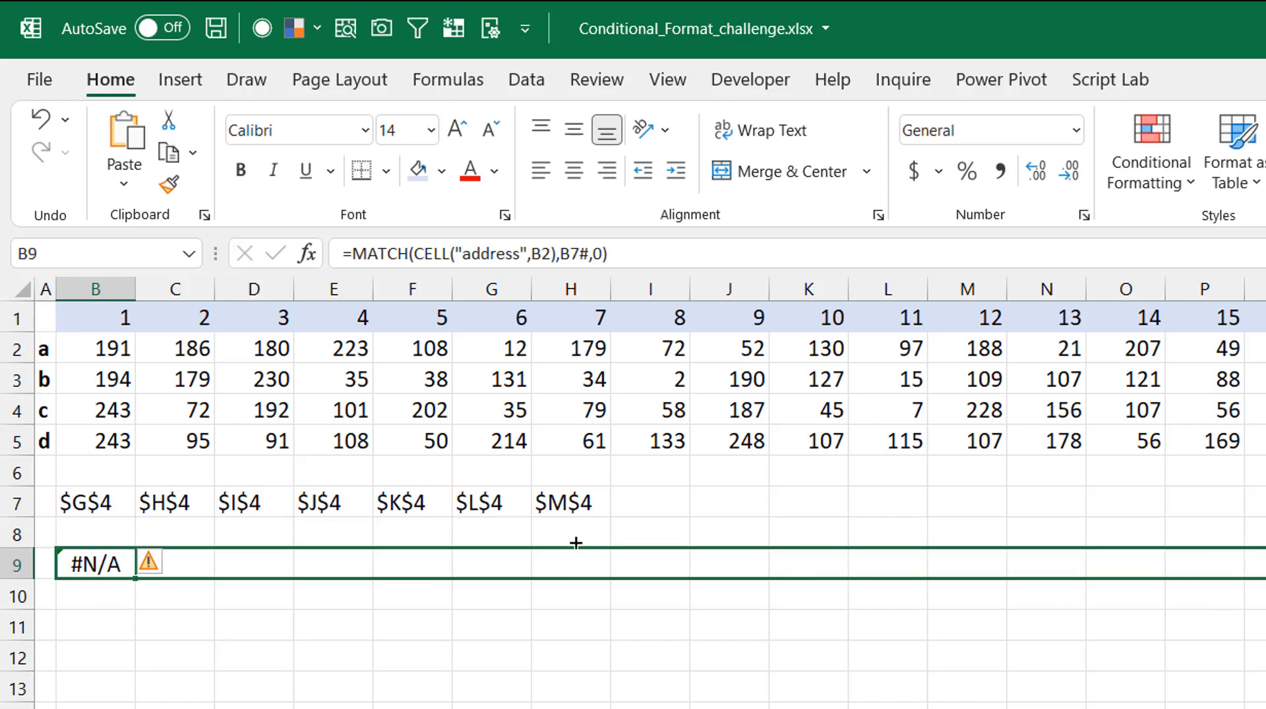
{"action": "left_click_drag", "start_coordinate": [575, 543], "coordinate": [106, 574]}
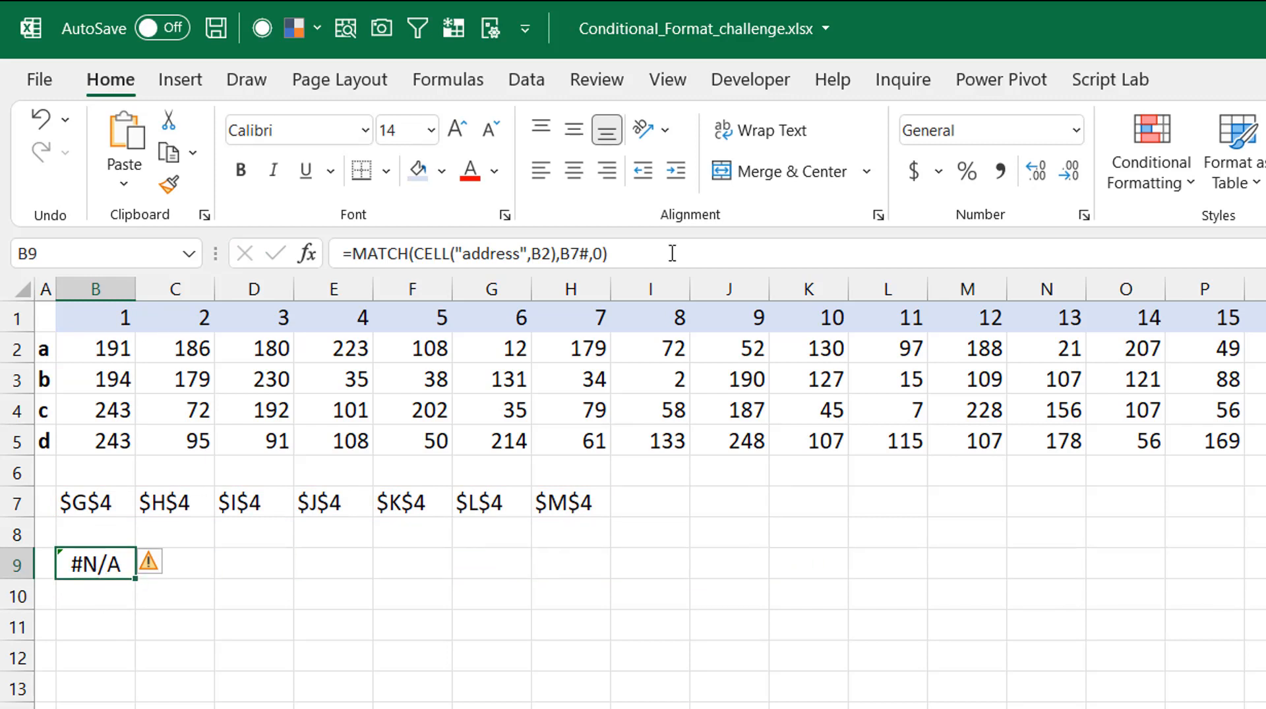
{"action": "left_click", "coordinate": [570, 254]}
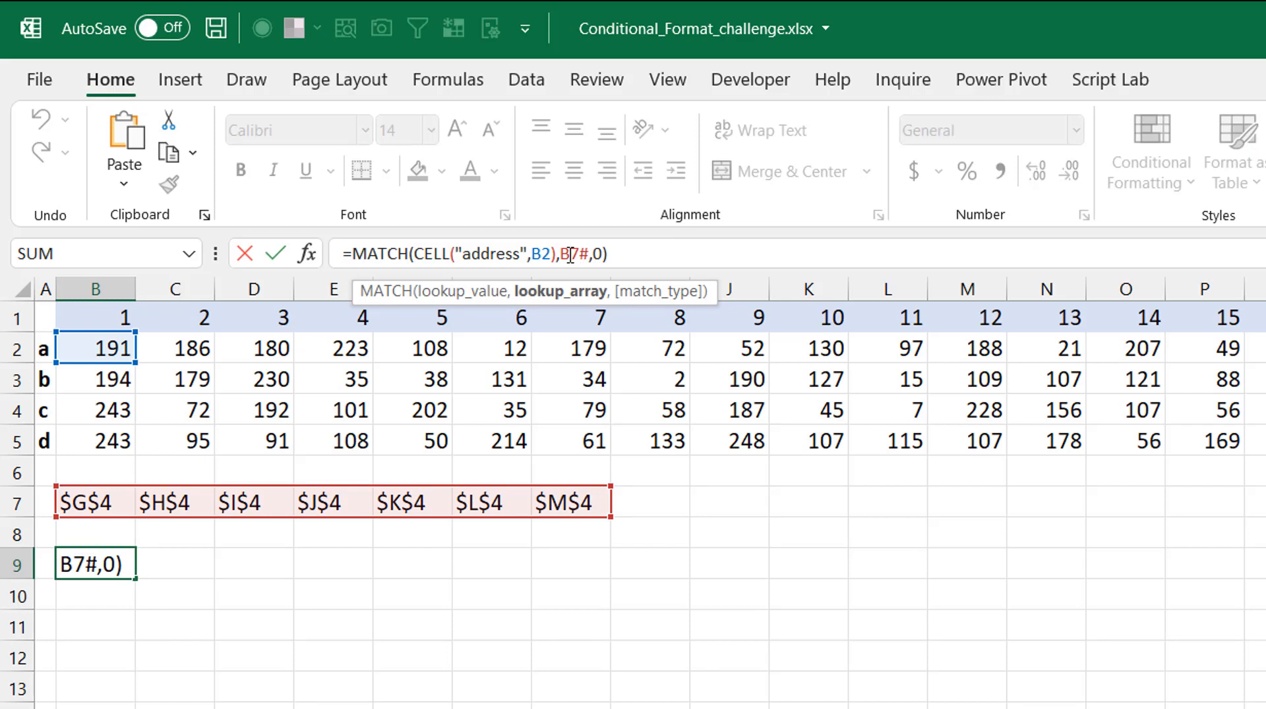
{"action": "key", "text": "F4"}
{"action": "key", "text": "ctrl+Return"}
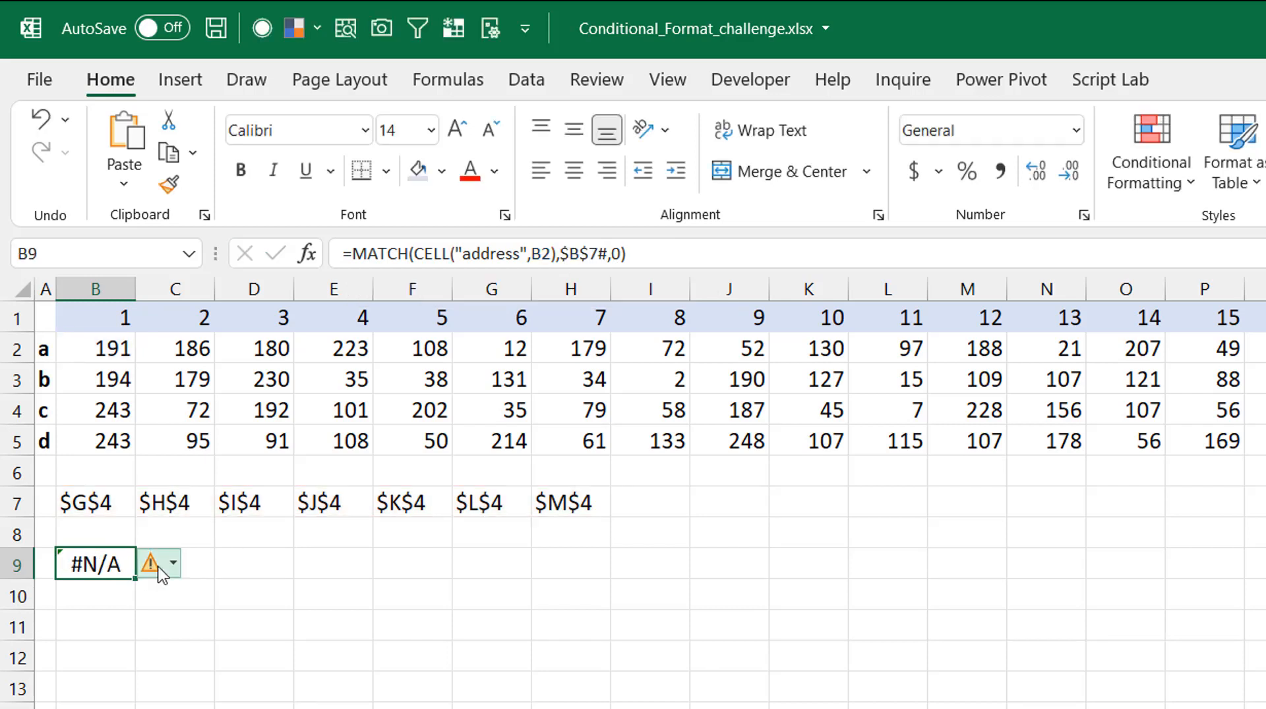
Step: Fill B9's MATCH formula across to column R and down to row 12
{"action": "left_click_drag", "start_coordinate": [132, 572], "coordinate": [1263, 702]}
{"action": "left_click", "coordinate": [120, 569]}
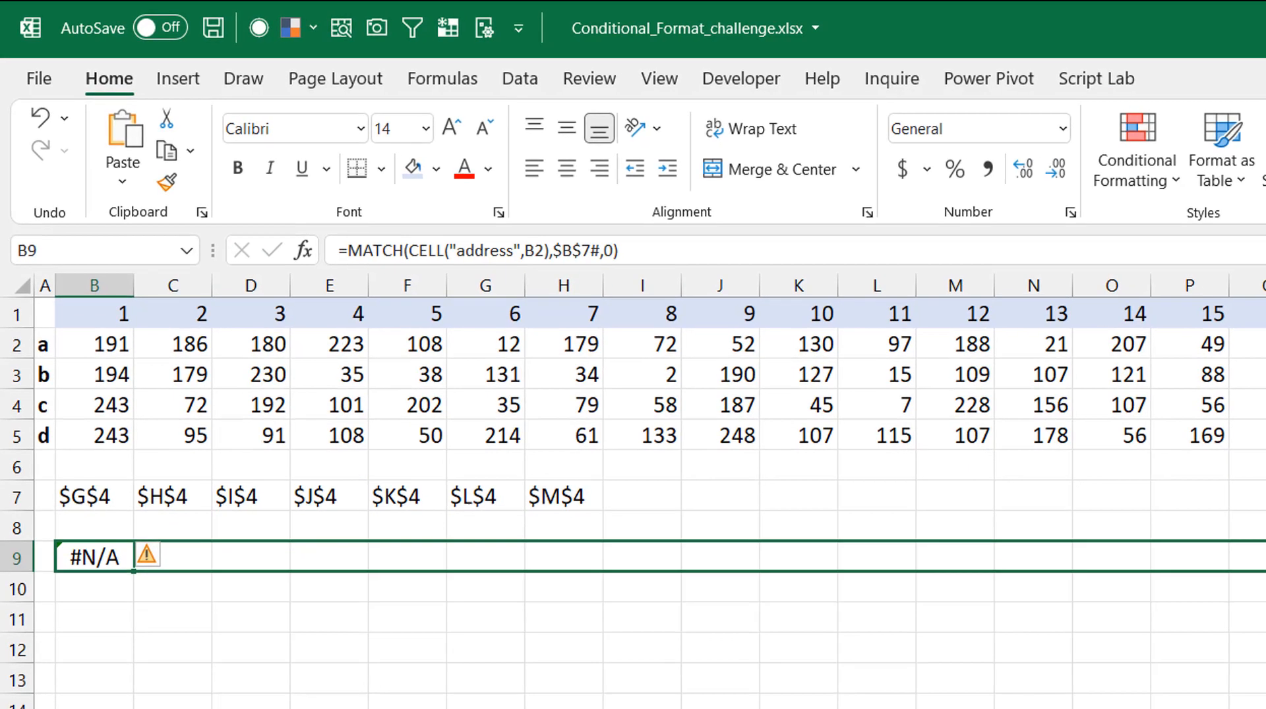
{"action": "left_click_drag", "start_coordinate": [1262, 574], "coordinate": [1238, 606]}
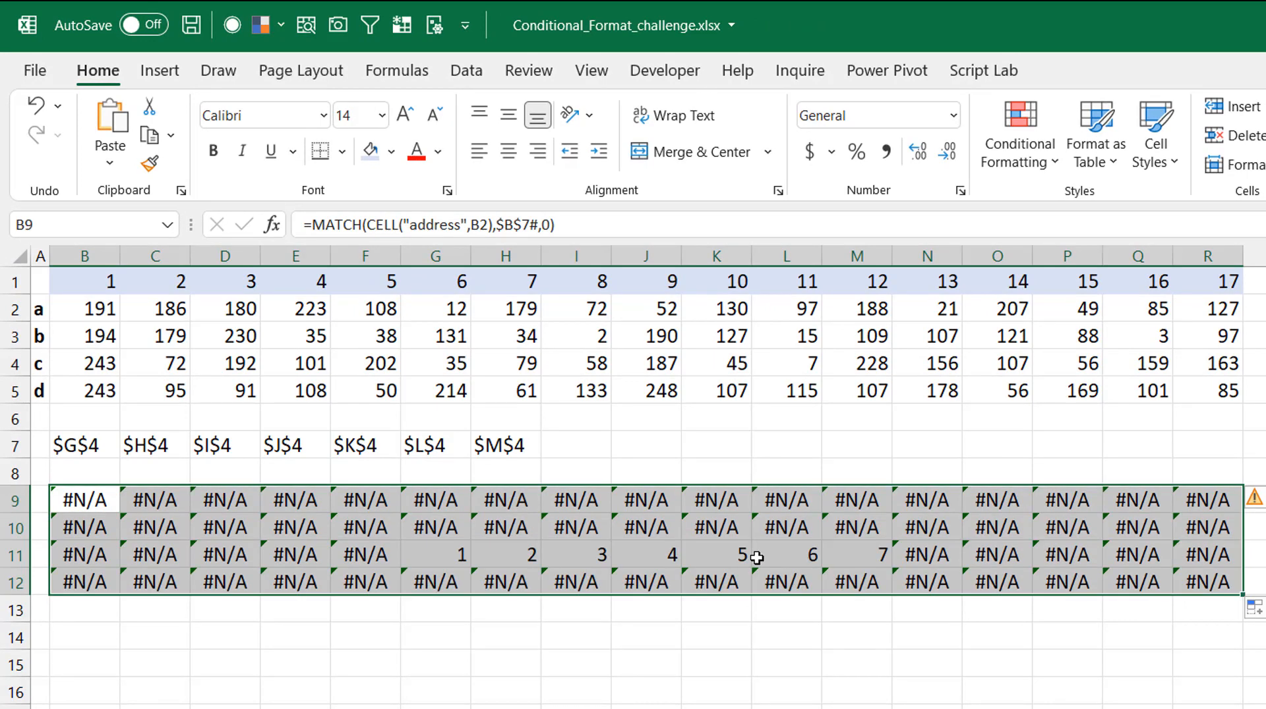
Step: Select G11:M11 in the MATCH grid to examine the positions returned for the target cells
{"action": "left_click", "coordinate": [447, 562]}
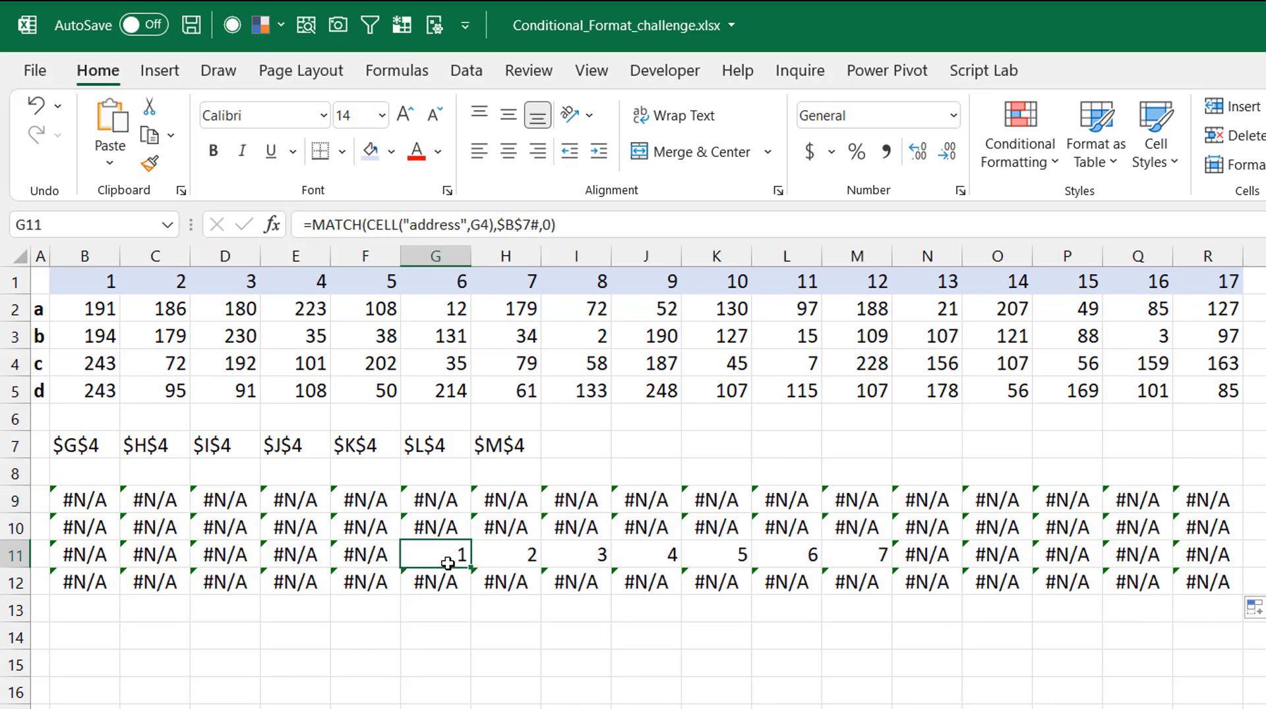
{"action": "key", "text": "shift+Right"}
{"action": "key", "text": "shift+Right"}
{"action": "key", "text": "shift+Right"}
{"action": "key", "text": "shift+Right"}
{"action": "key", "text": "shift+Right"}
{"action": "key", "text": "shift+Right"}
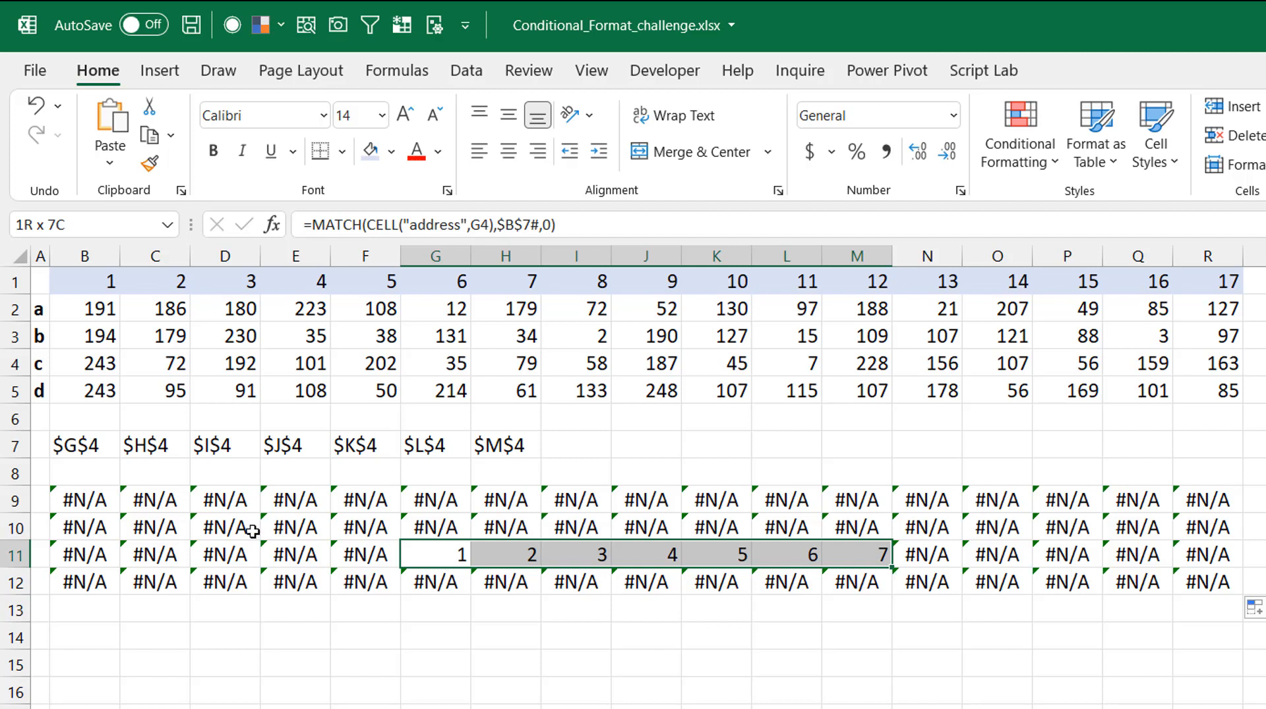
Step: Compare the MATCH formulas in B9:R12 with the BYCOL address formula in B7
{"action": "left_click", "coordinate": [91, 503]}
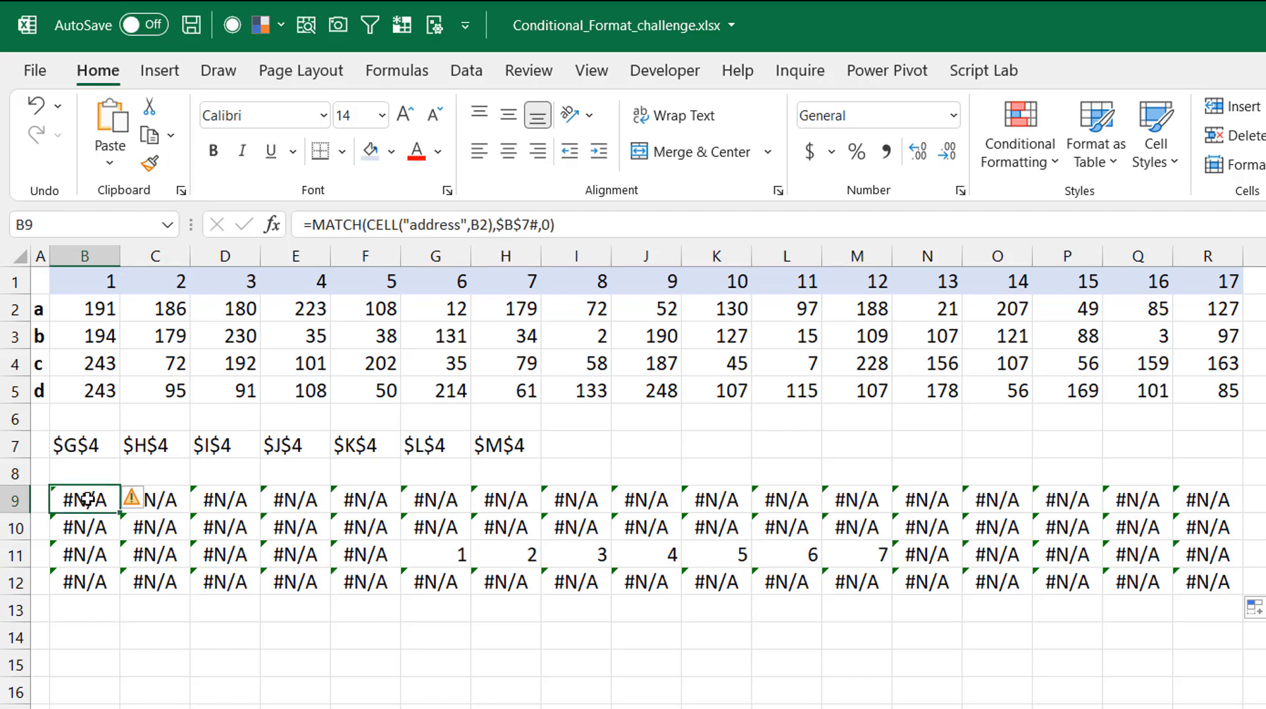
{"action": "left_click", "coordinate": [76, 443]}
{"action": "left_click_drag", "start_coordinate": [90, 501], "coordinate": [1237, 591]}
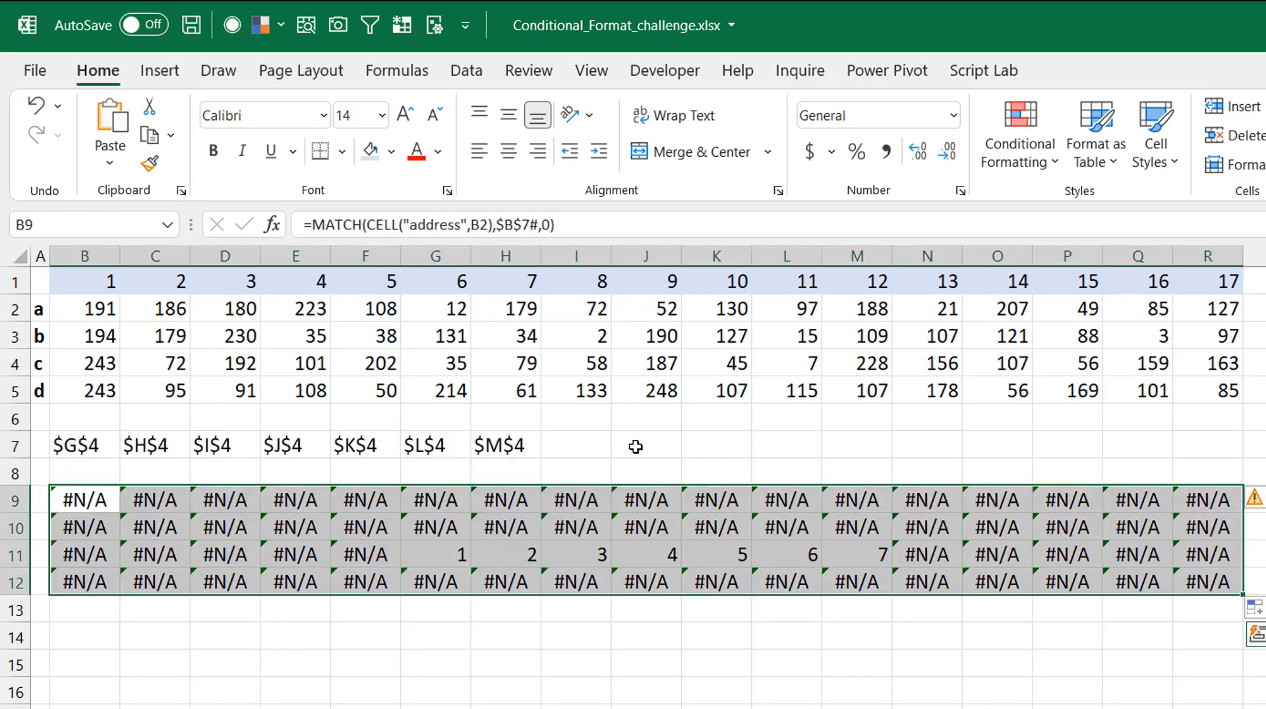
{"action": "left_click", "coordinate": [74, 447]}
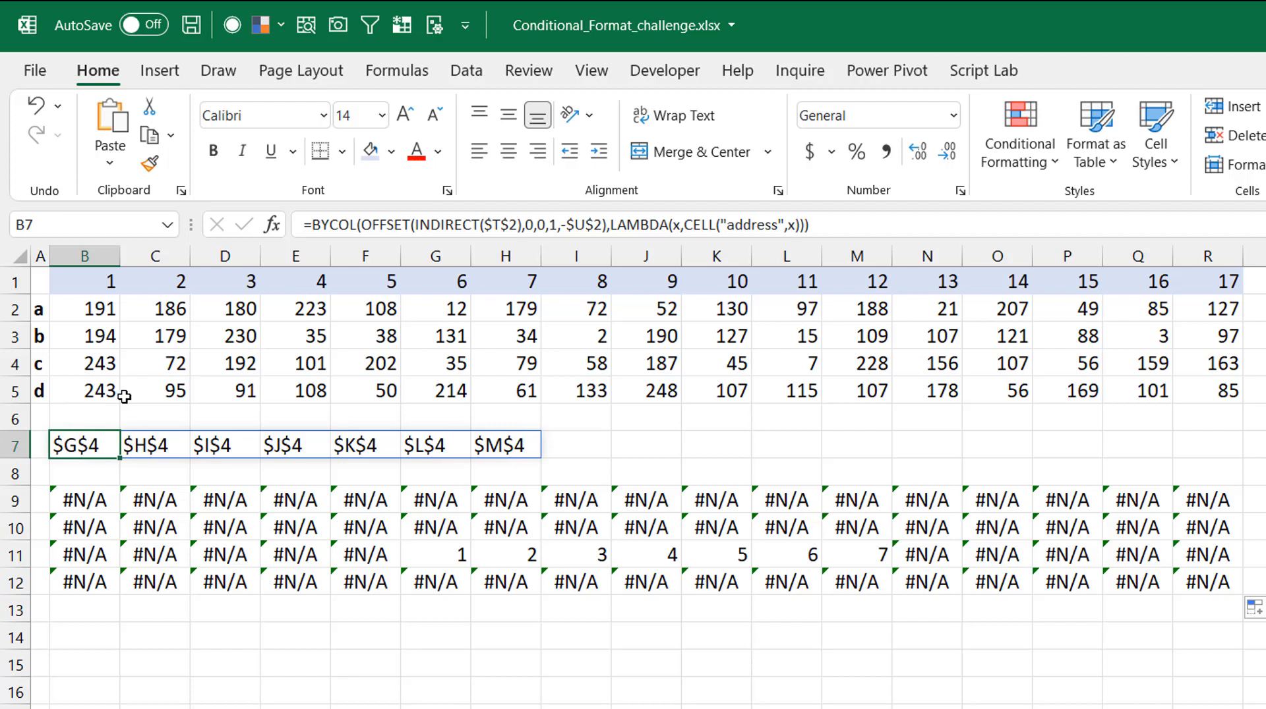
{"action": "left_click", "coordinate": [90, 501]}
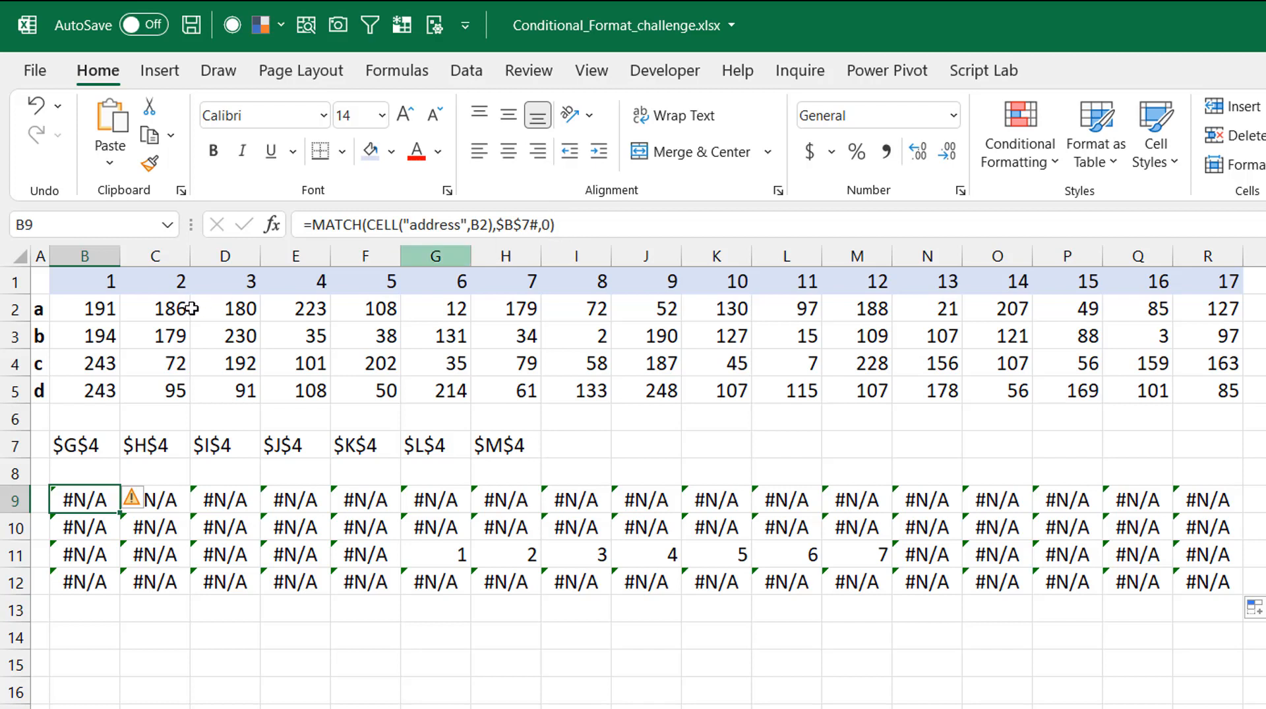
{"action": "left_click", "coordinate": [79, 449]}
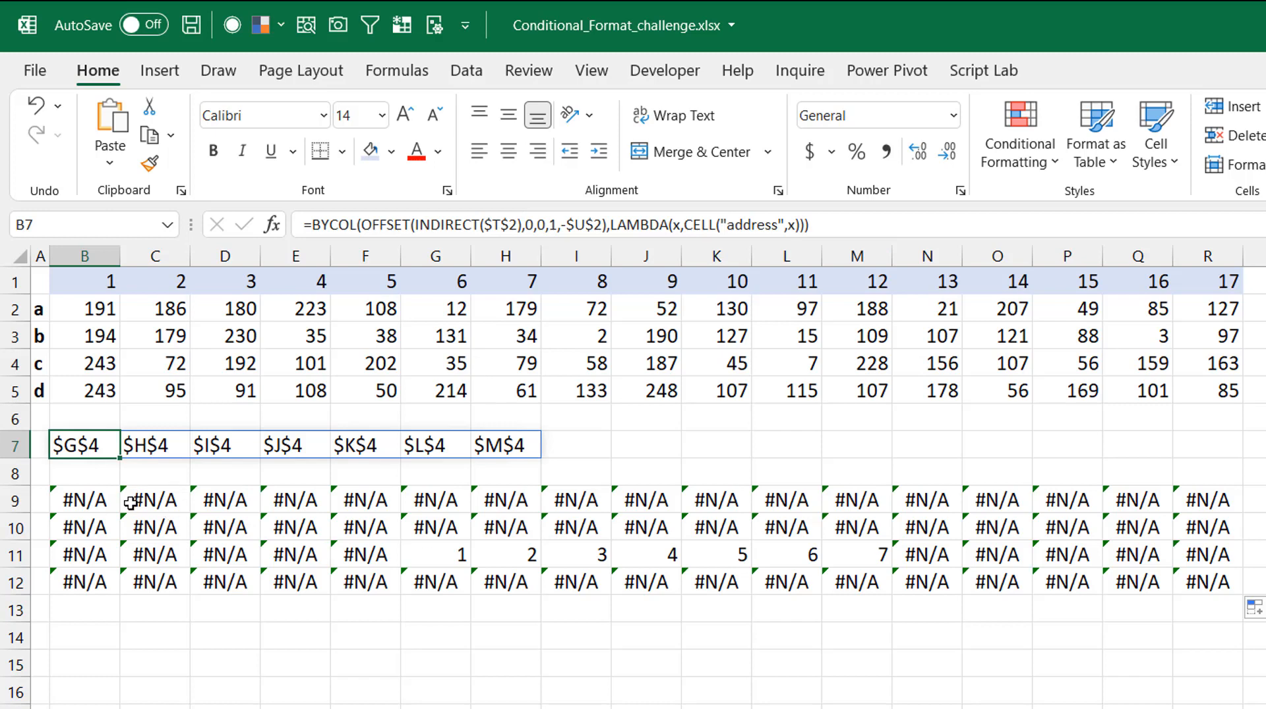
Step: Clear the BYCOL address spill starting in B7 and the MATCH grid in B9:R12
{"action": "left_click", "coordinate": [102, 470]}
{"action": "double_click", "coordinate": [85, 445]}
{"action": "left_click_drag", "start_coordinate": [85, 445], "coordinate": [468, 450]}
{"action": "key", "text": "Escape"}
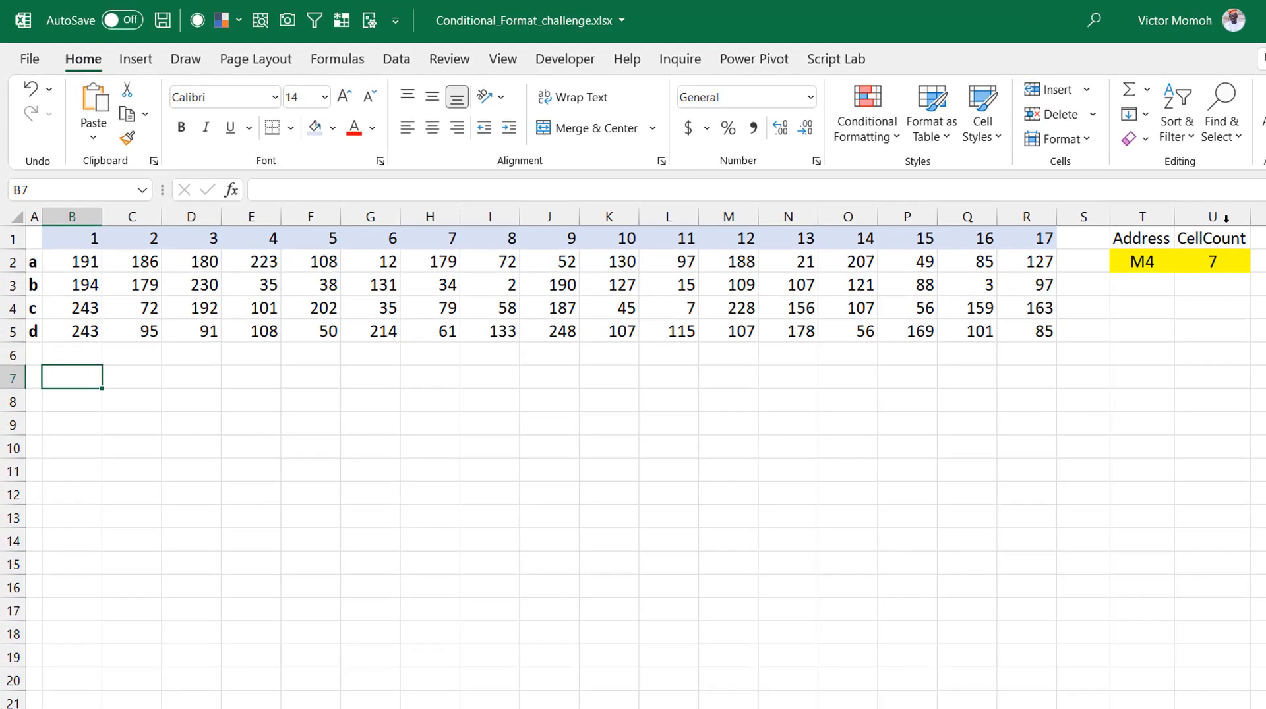
Step: Review the Address and CellCount inputs in T2 and U2, then start B7's formula with =(ROW(B2)
{"action": "left_click", "coordinate": [1141, 259]}
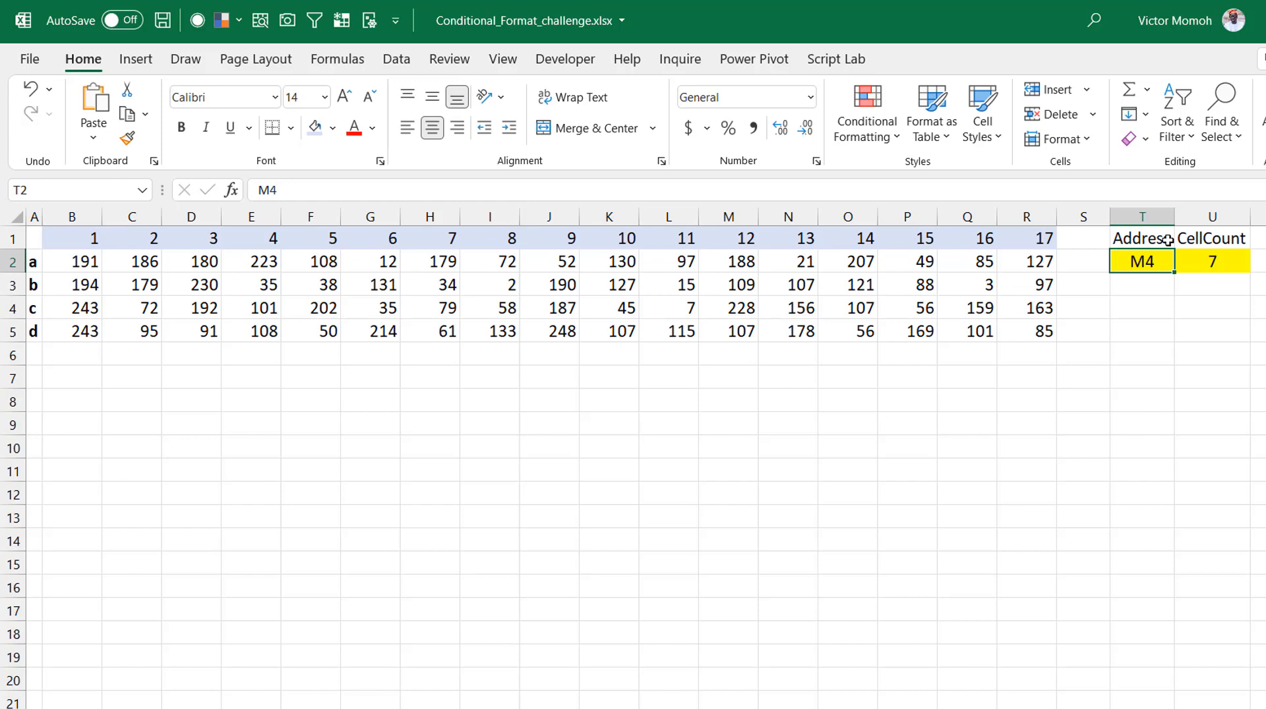
{"action": "left_click", "coordinate": [1237, 261]}
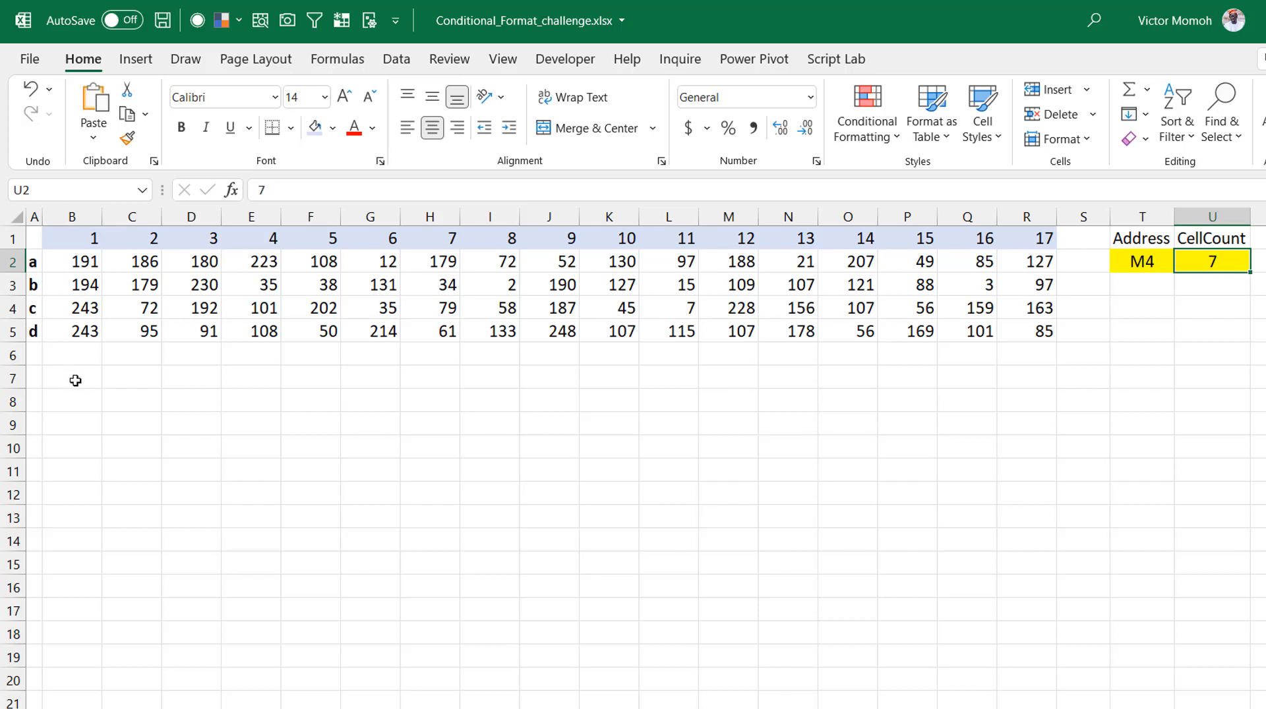
{"action": "left_click", "coordinate": [75, 381]}
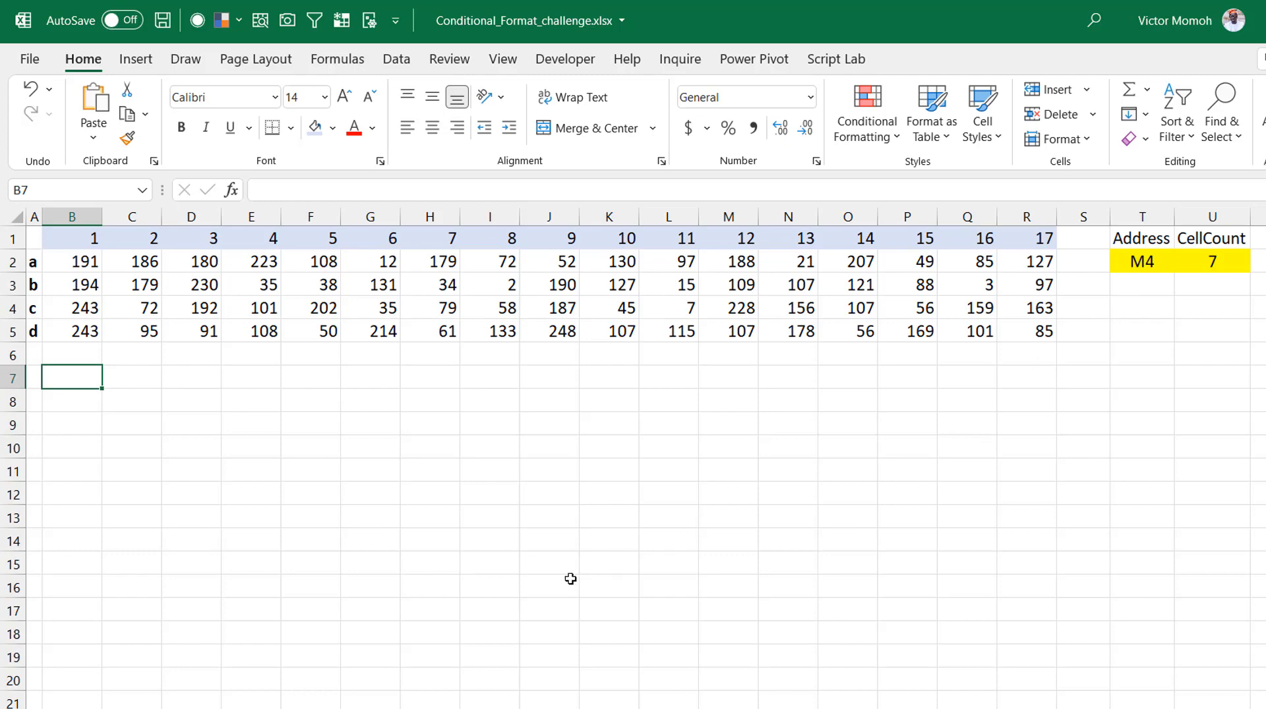
{"action": "type", "text": "="}
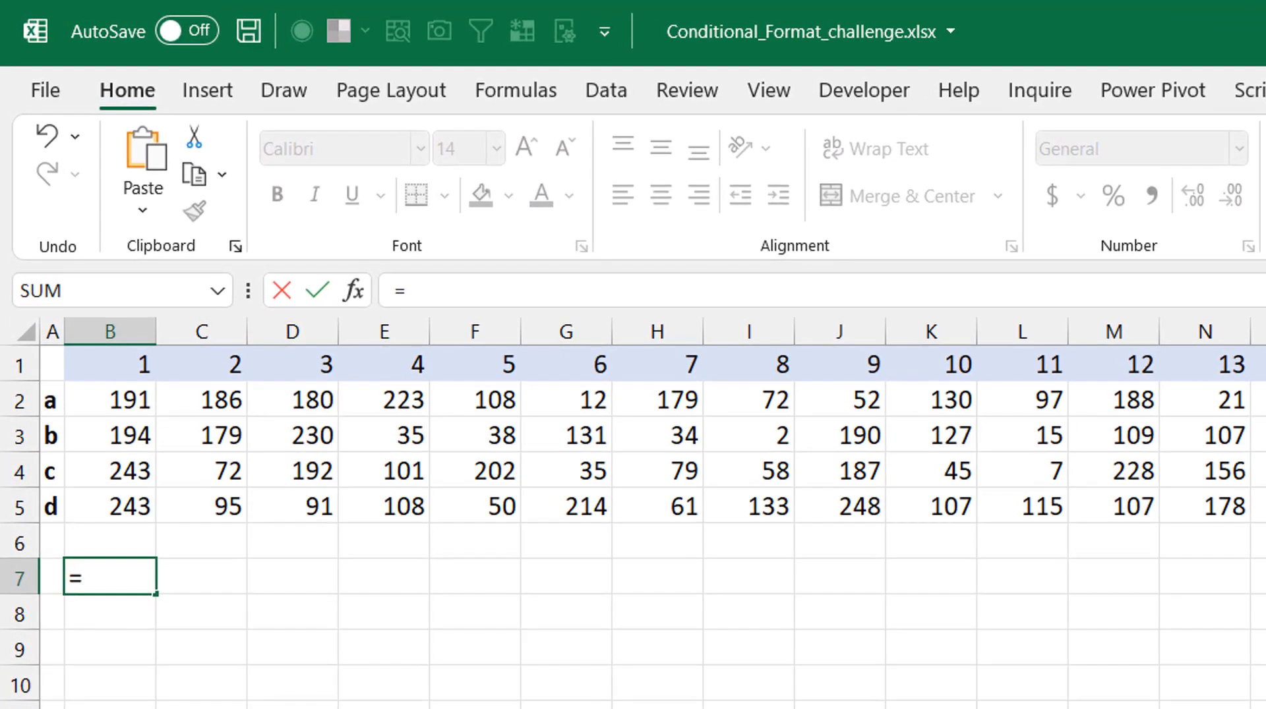
{"action": "type", "text": "(row"}
{"action": "key", "text": "Tab"}
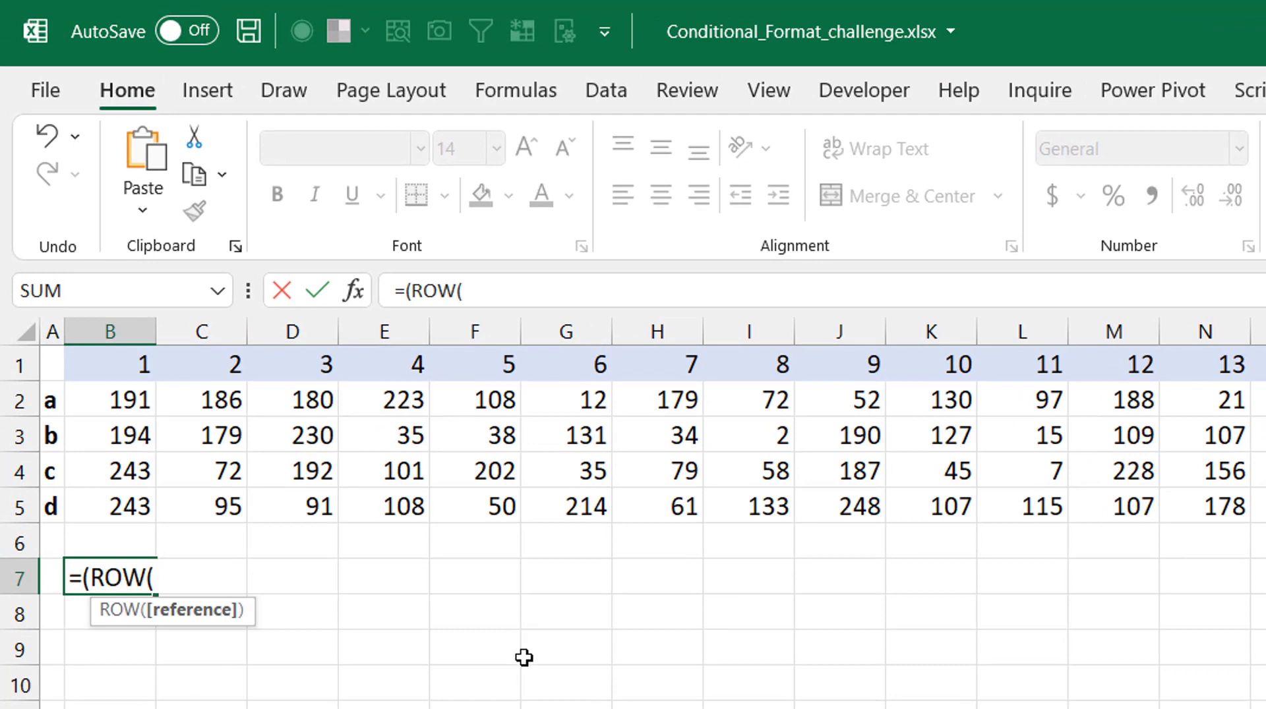
{"action": "left_click", "coordinate": [119, 404]}
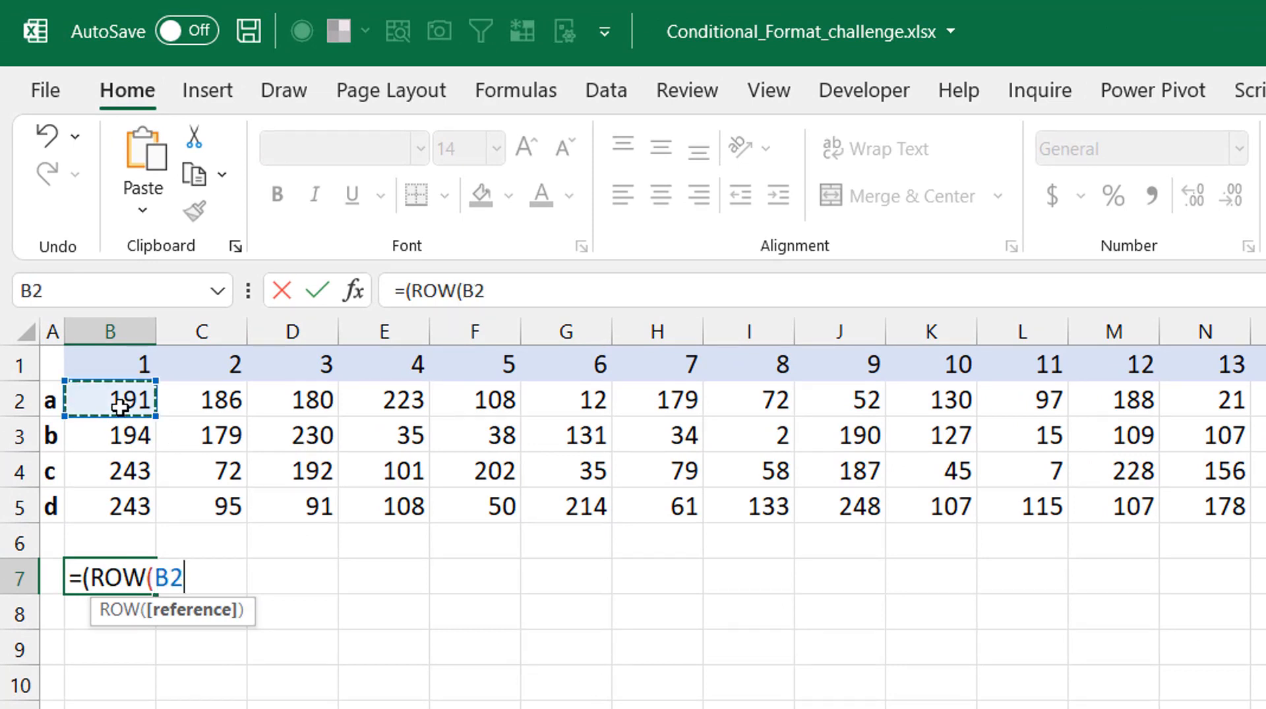
{"action": "type", "text": ")"}
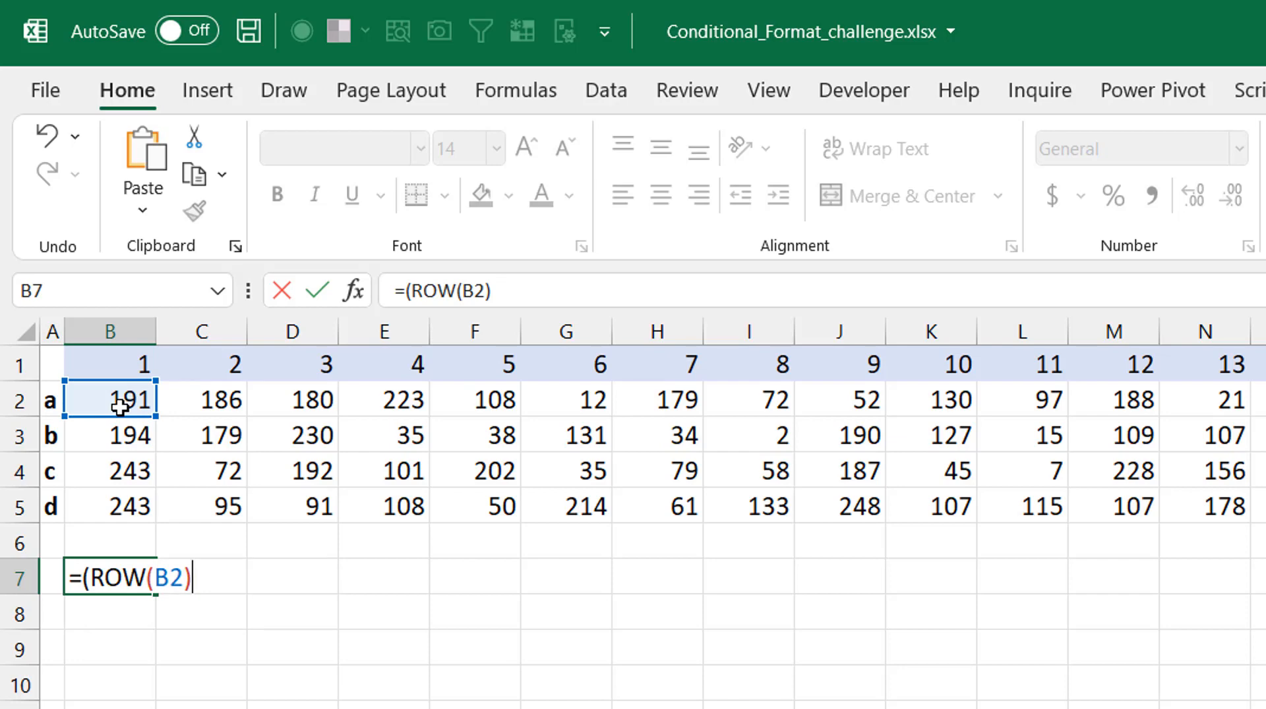
Step: Complete B7's formula by comparing with ROW(INDIRECT($T$2)), close the brackets, enter it, and fill it down to B10
{"action": "type", "text": "=row"}
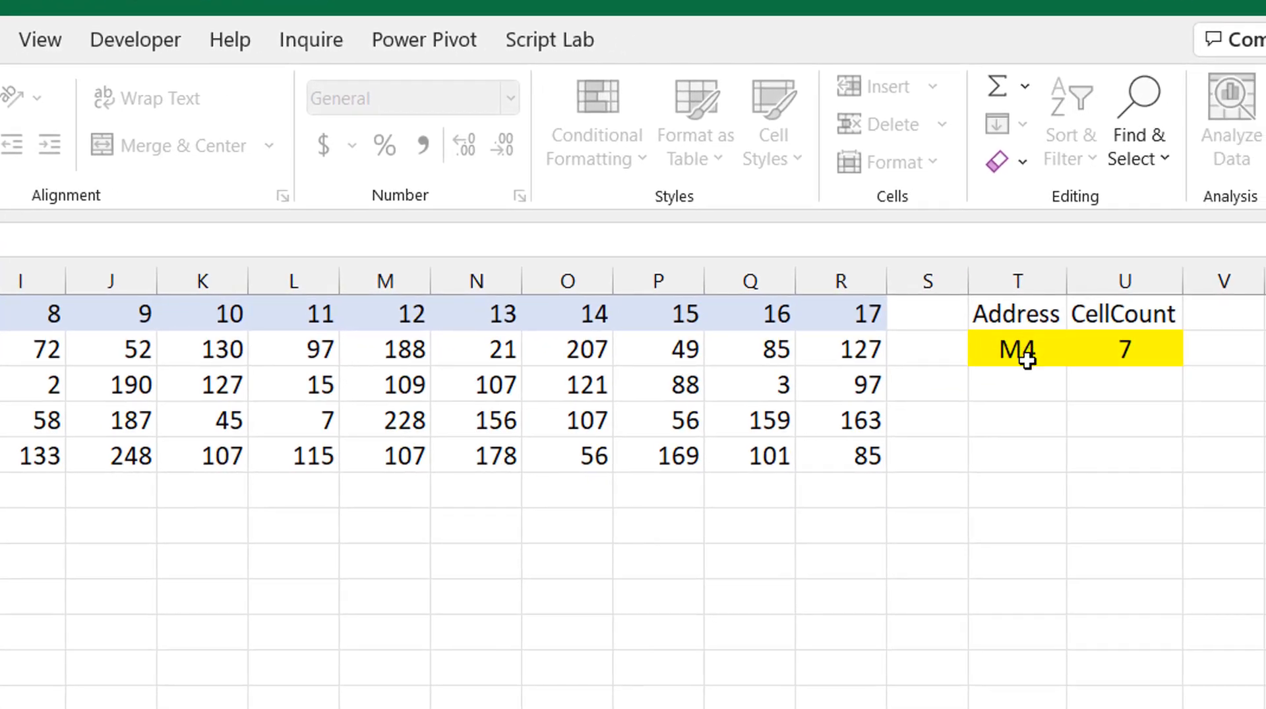
{"action": "type", "text": "(indire"}
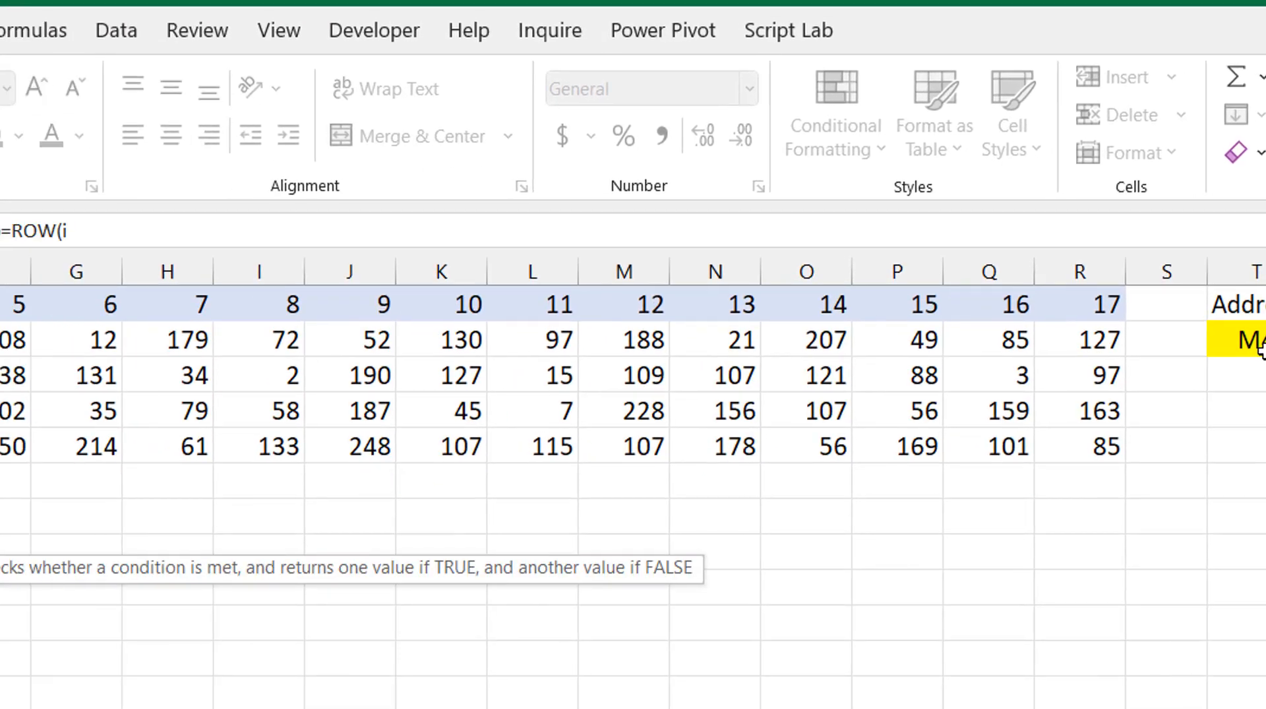
{"action": "key", "text": "Tab"}
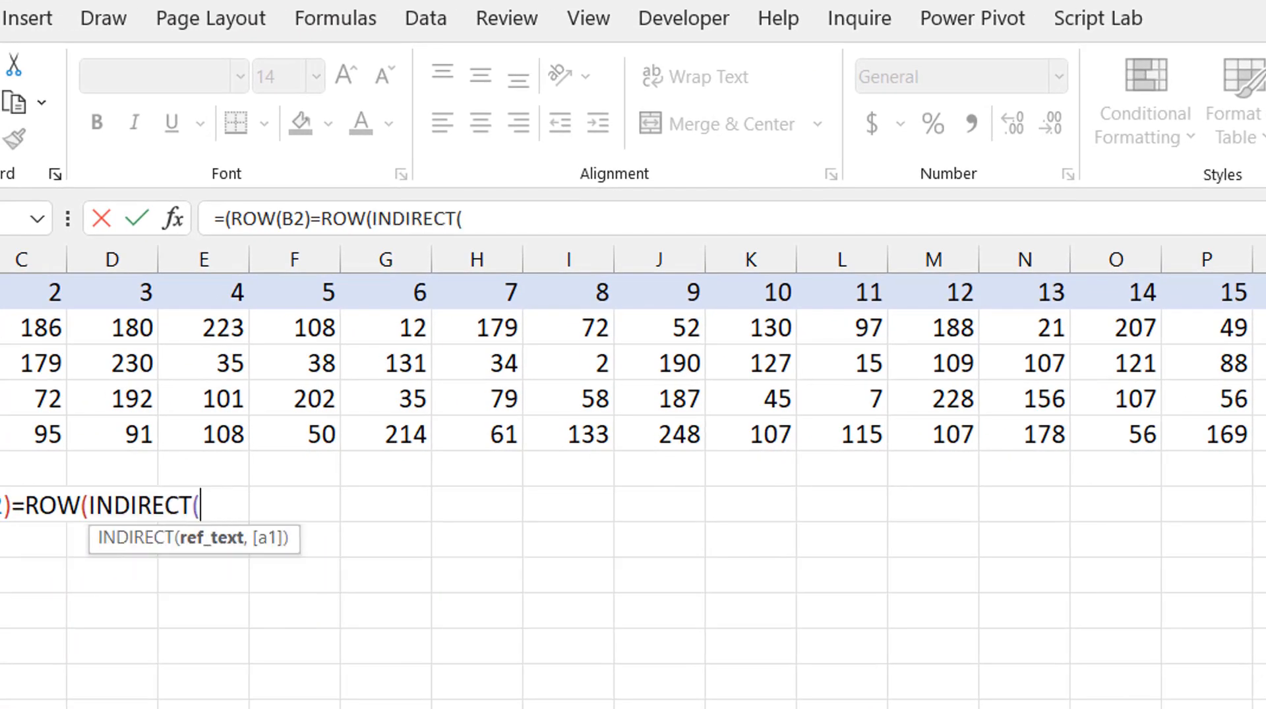
{"action": "type", "text": "T2"}
{"action": "key", "text": "F4"}
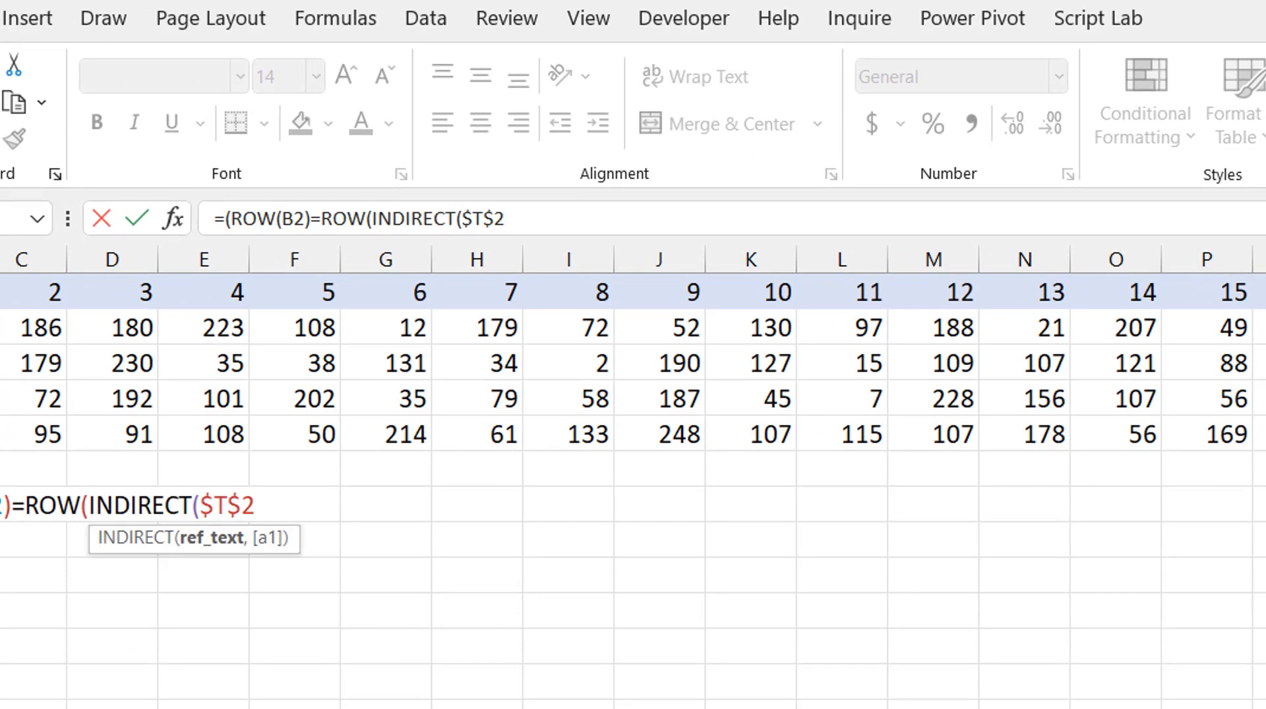
{"action": "type", "text": ")))"}
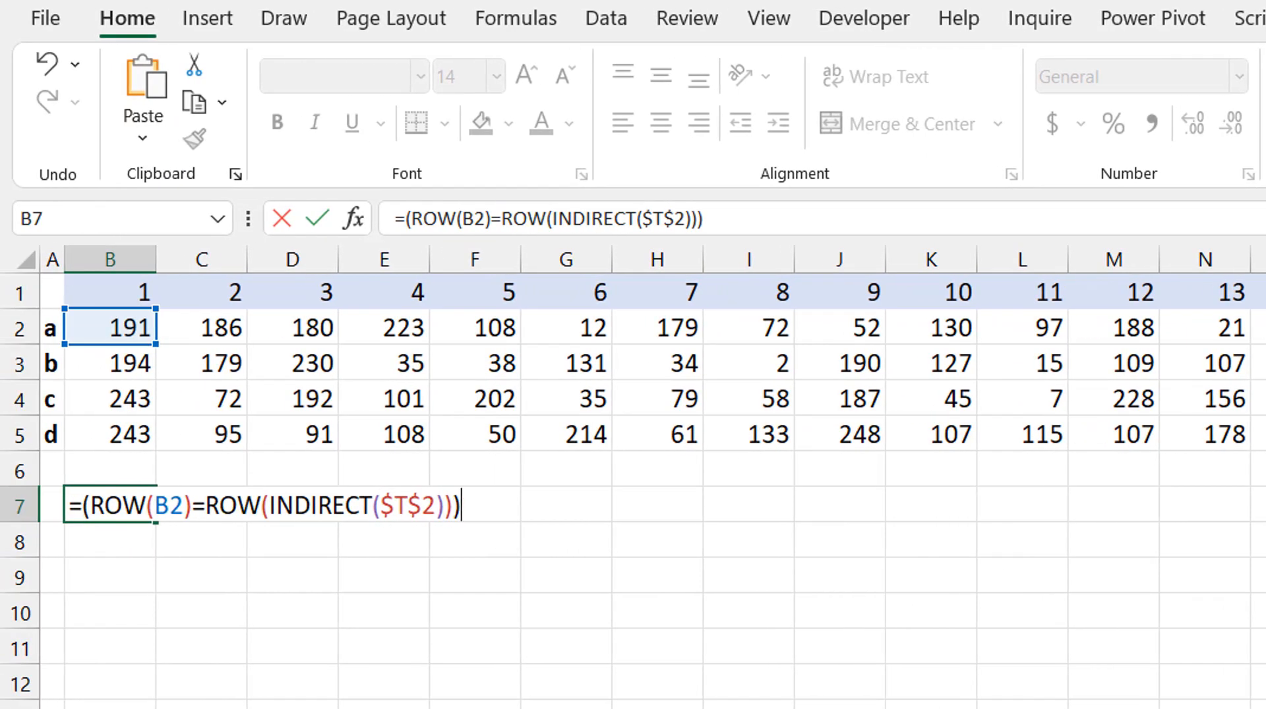
{"action": "key", "text": "ctrl+Return"}
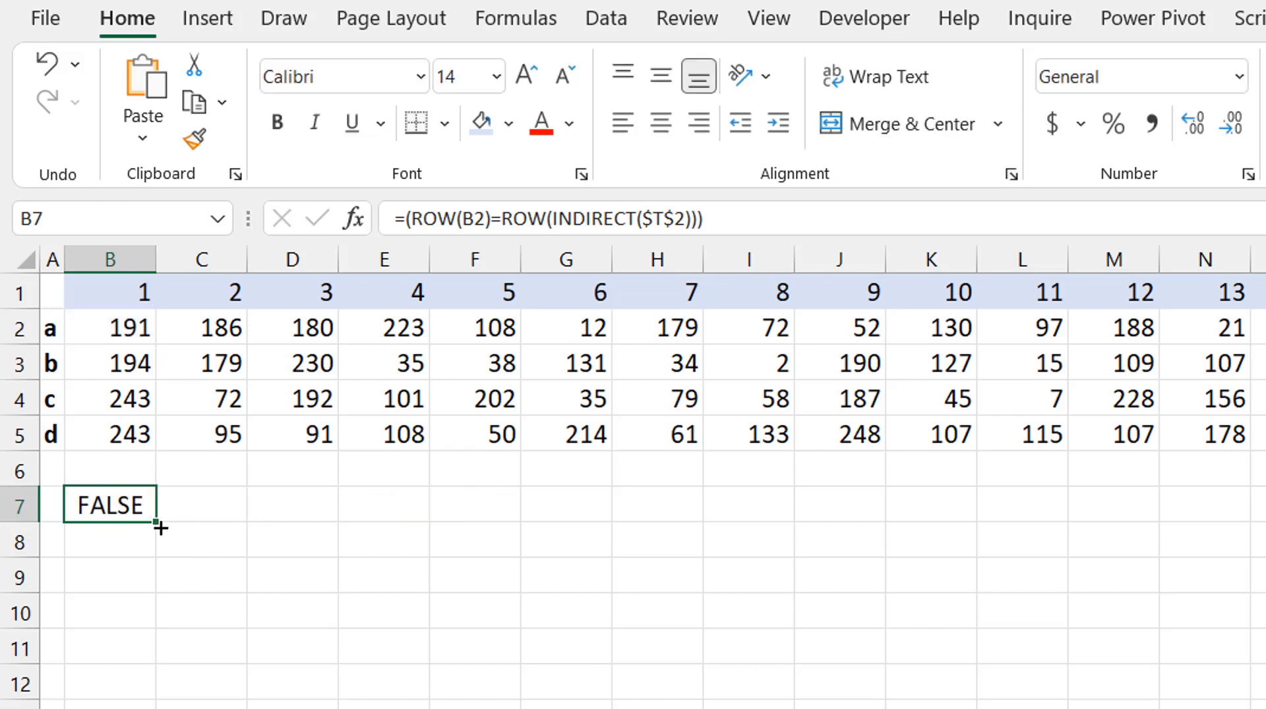
{"action": "left_click_drag", "start_coordinate": [156, 532], "coordinate": [154, 624]}
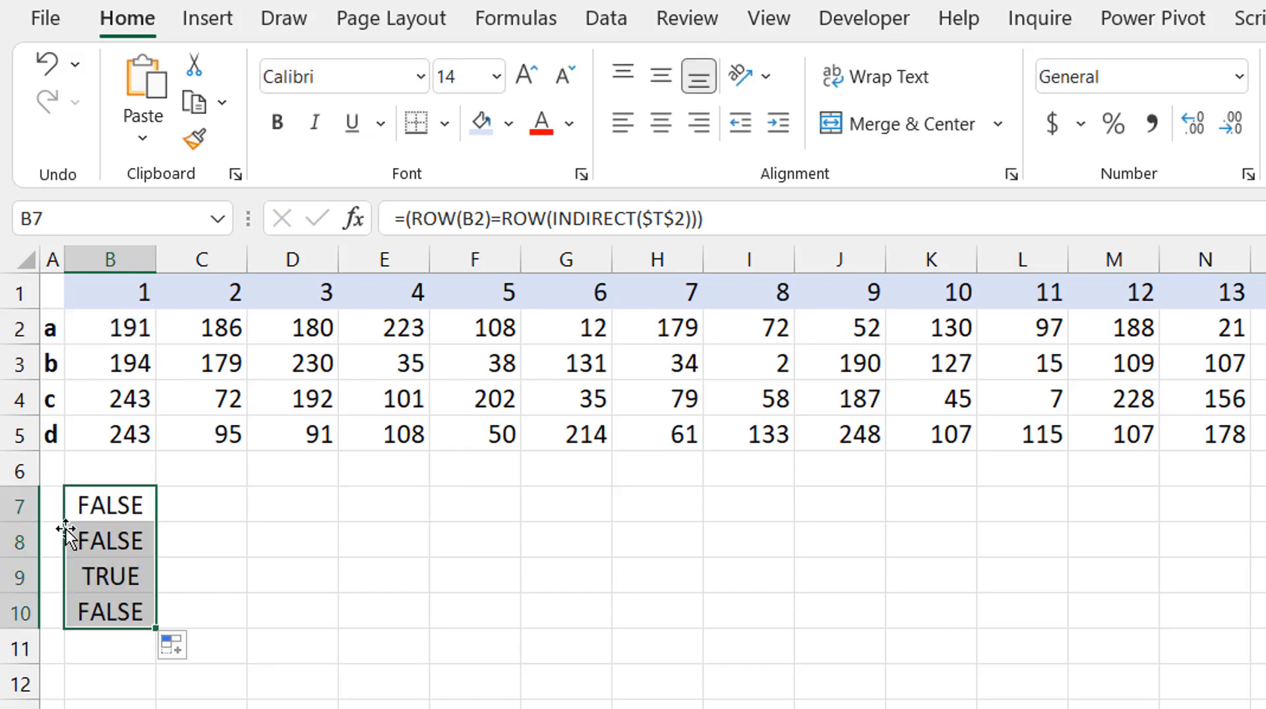
Step: Label A7:A10 with the row numbers 2, 3, 4 and 5, then check B9's formula against cell B4
{"action": "left_click", "coordinate": [54, 509]}
{"action": "type", "text": "2"}
{"action": "key", "text": "Return"}
{"action": "type", "text": "3"}
{"action": "key", "text": "Return"}
{"action": "type", "text": "4"}
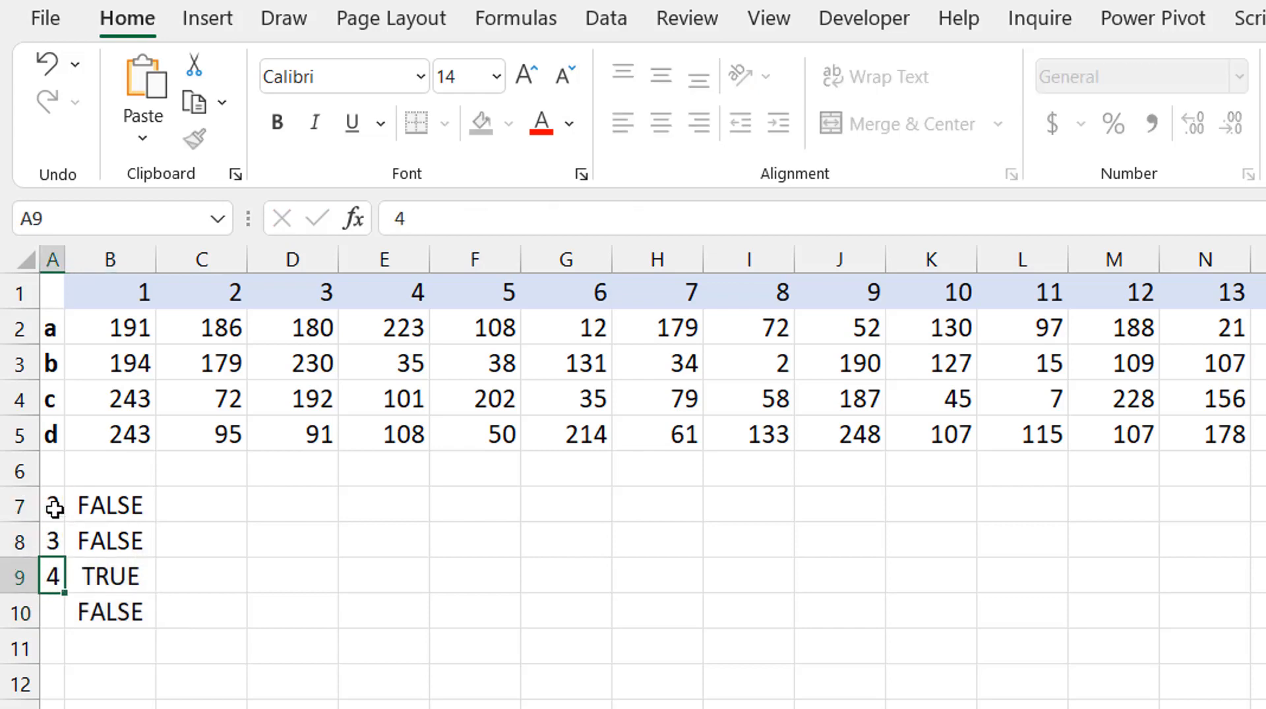
{"action": "key", "text": "Return"}
{"action": "type", "text": "5"}
{"action": "key", "text": "Up"}
{"action": "key", "text": "Up"}
{"action": "key", "text": "Right"}
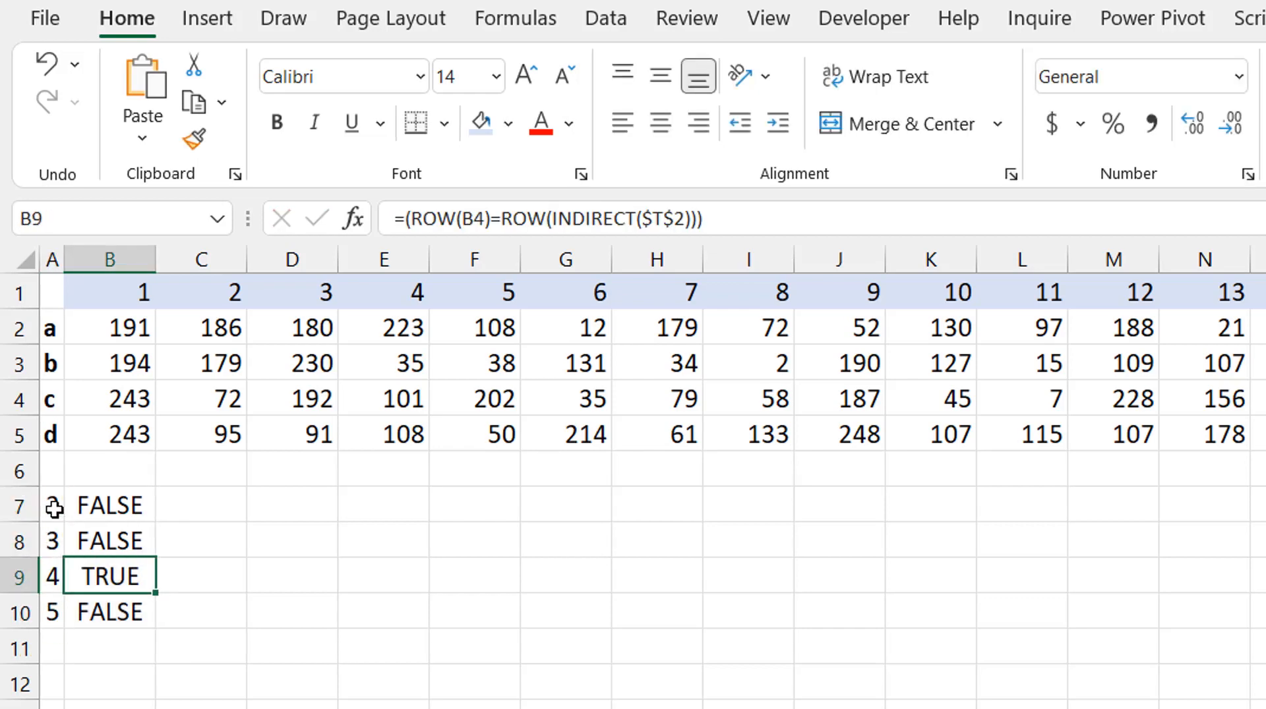
{"action": "left_click", "coordinate": [111, 398]}
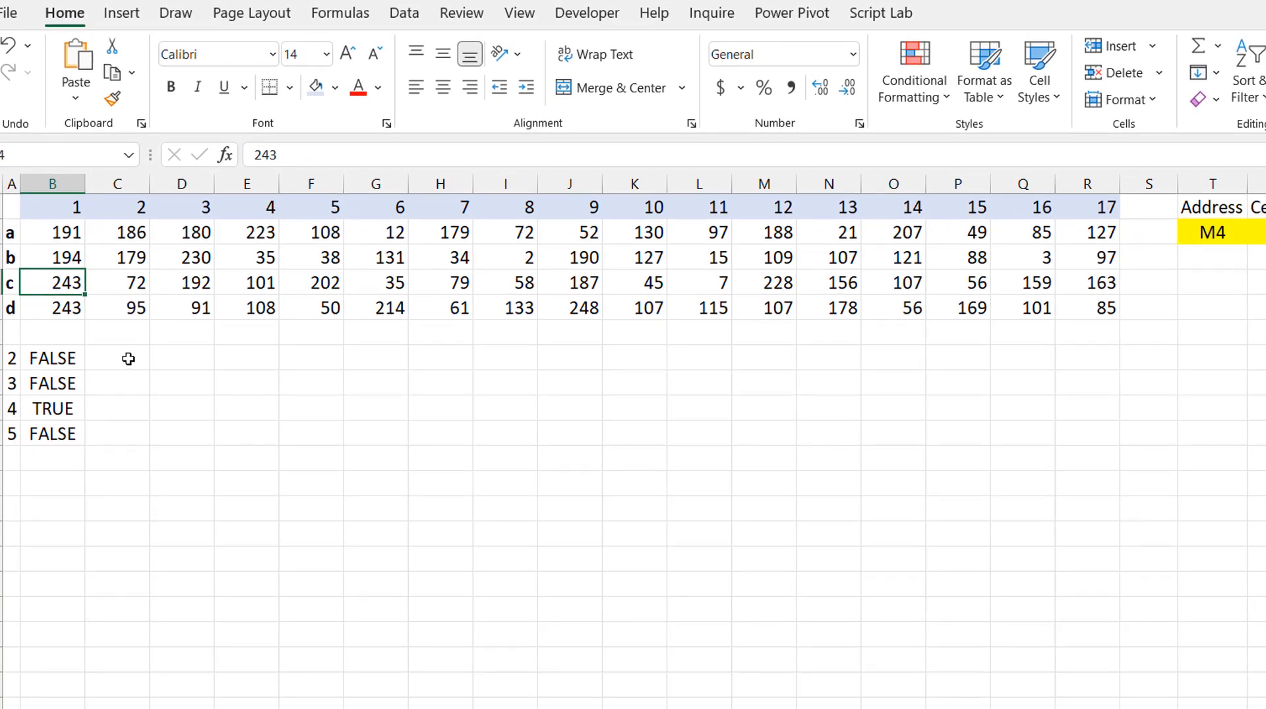
Step: Extend B7's formula with a multiplied column test that starts *(COLUMN(B2)<=
{"action": "left_click", "coordinate": [69, 356]}
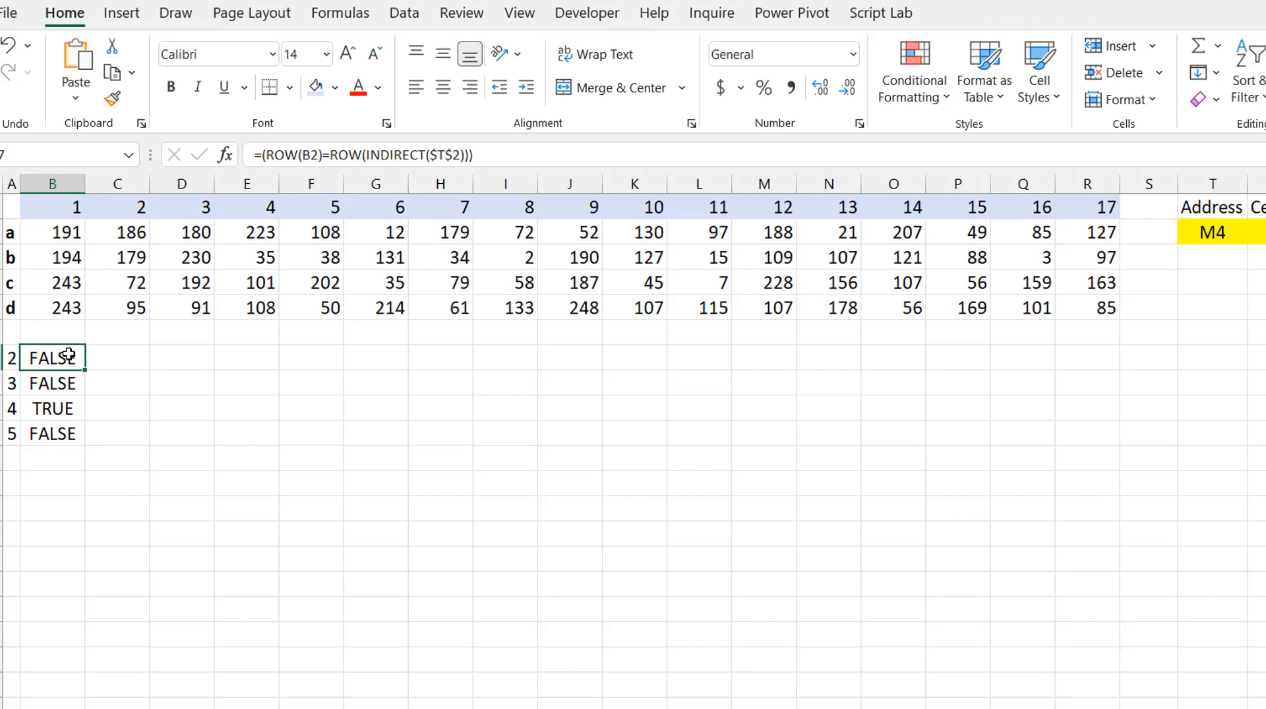
{"action": "left_click", "coordinate": [522, 150]}
{"action": "type", "text": "*("}
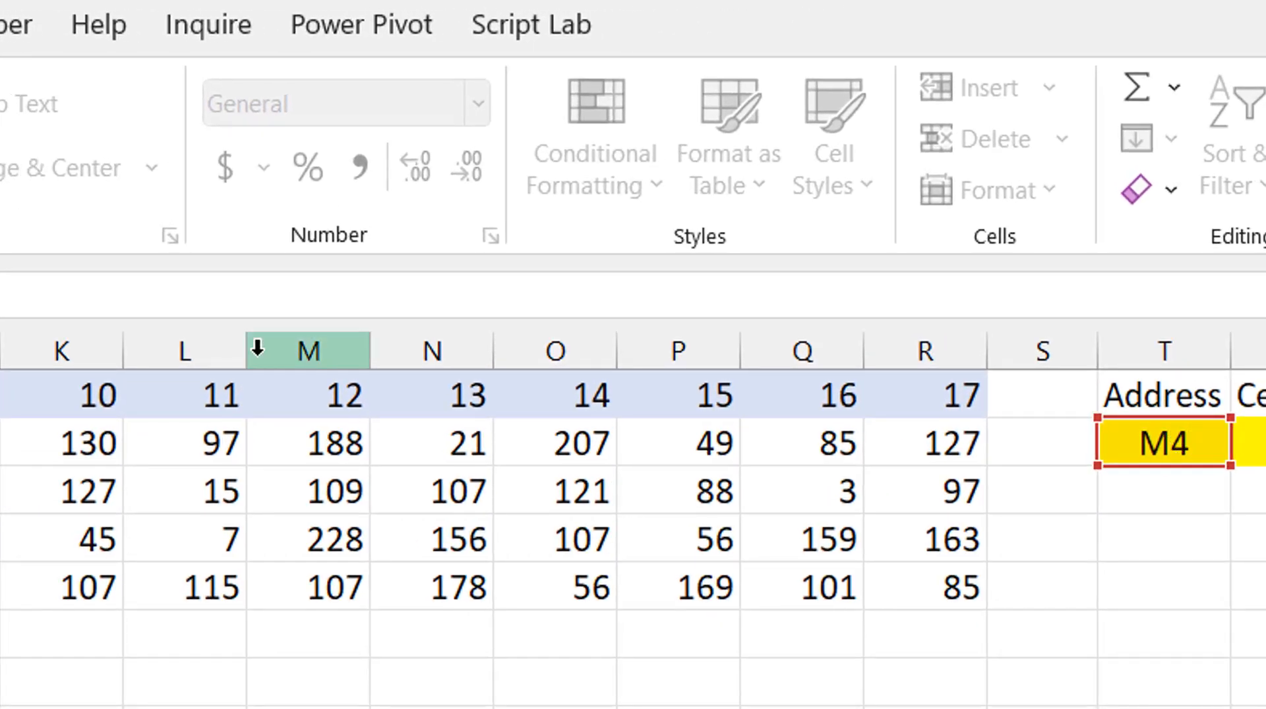
{"action": "type", "text": "column"}
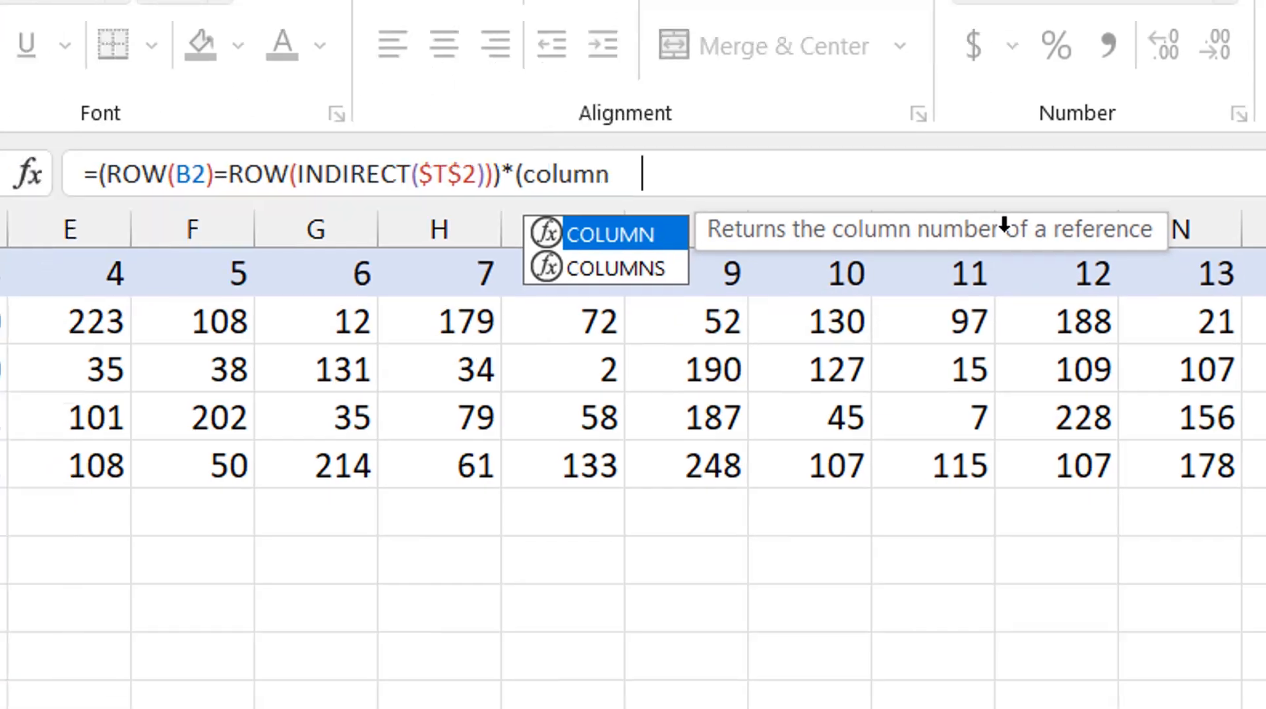
{"action": "key", "text": "Tab"}
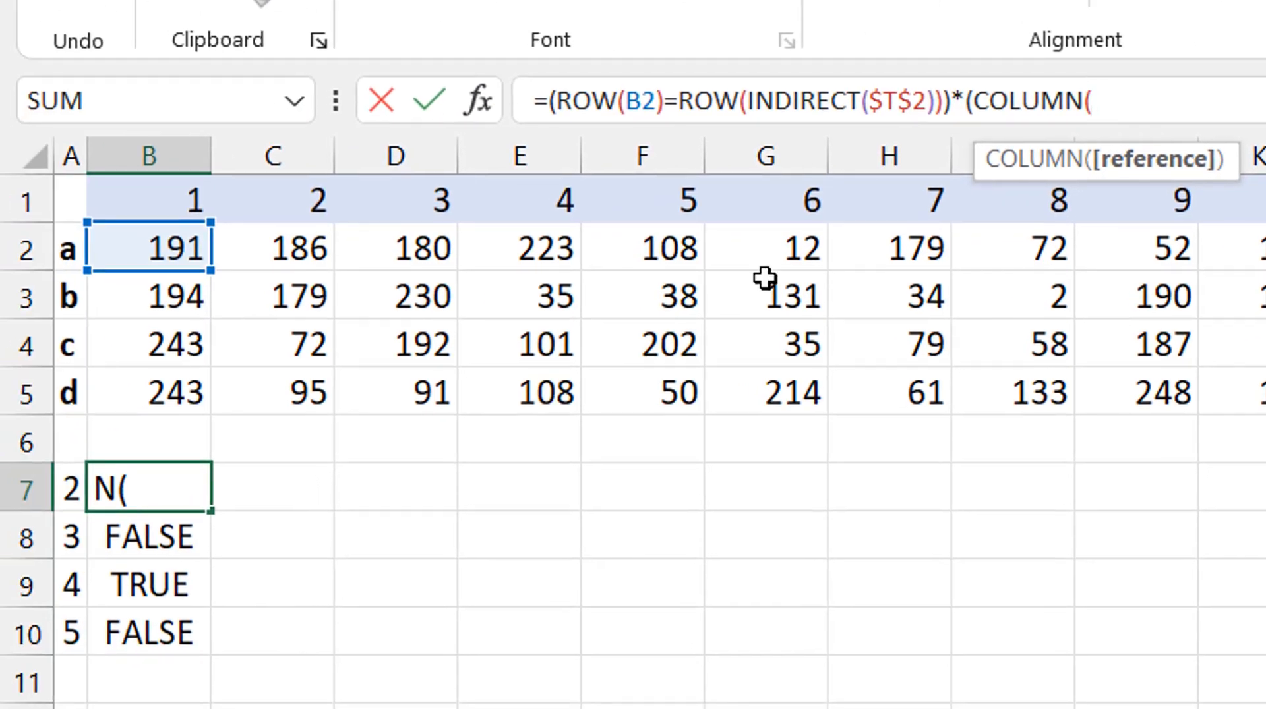
{"action": "left_click", "coordinate": [175, 244]}
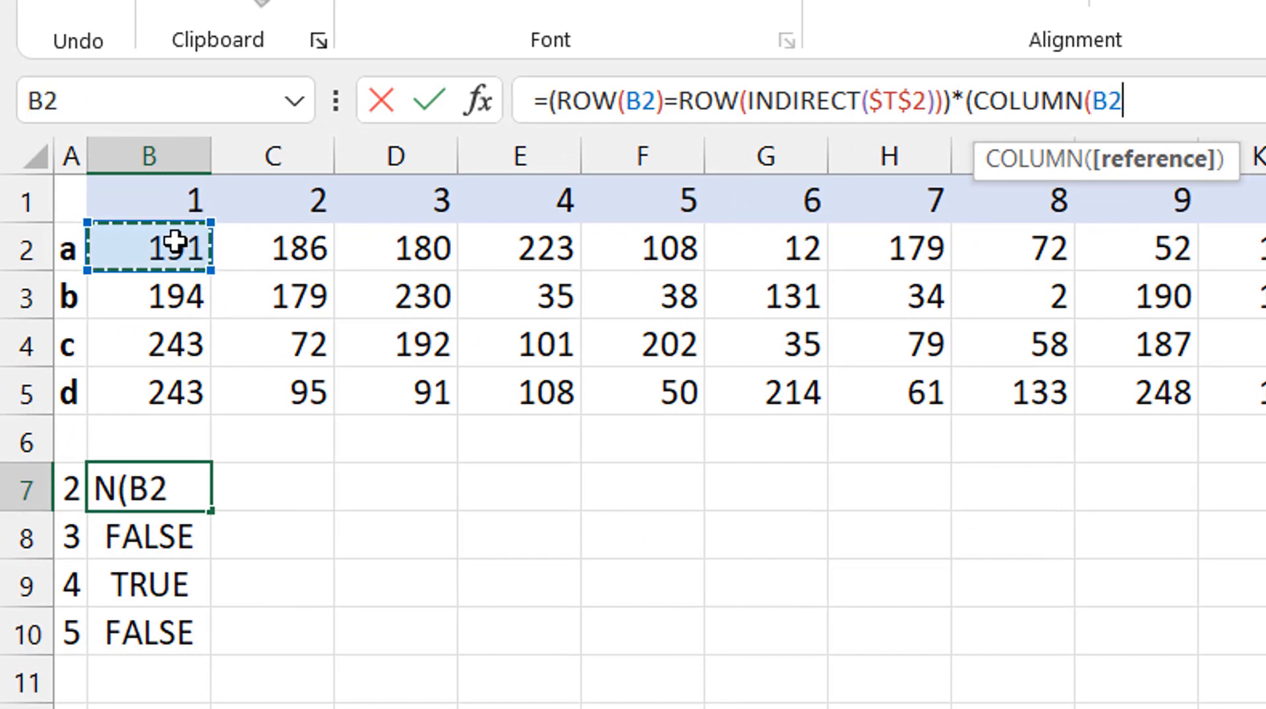
{"action": "type", "text": ")"}
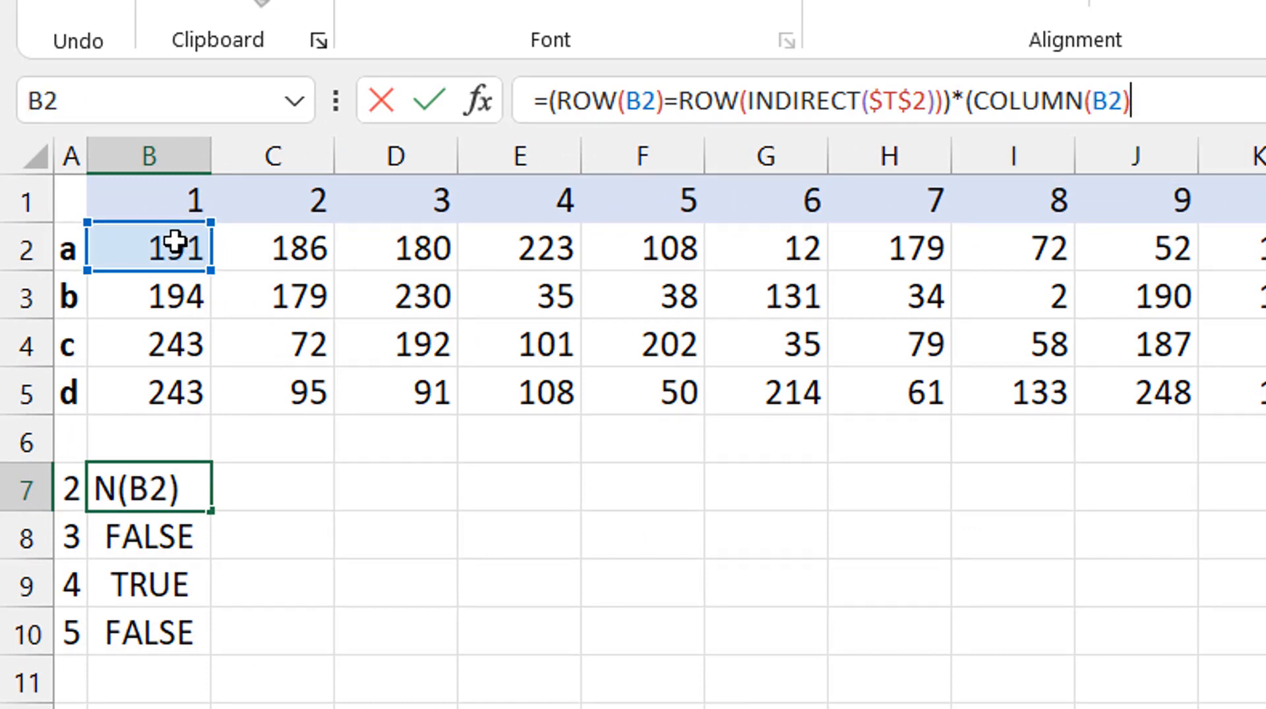
{"action": "type", "text": "<="}
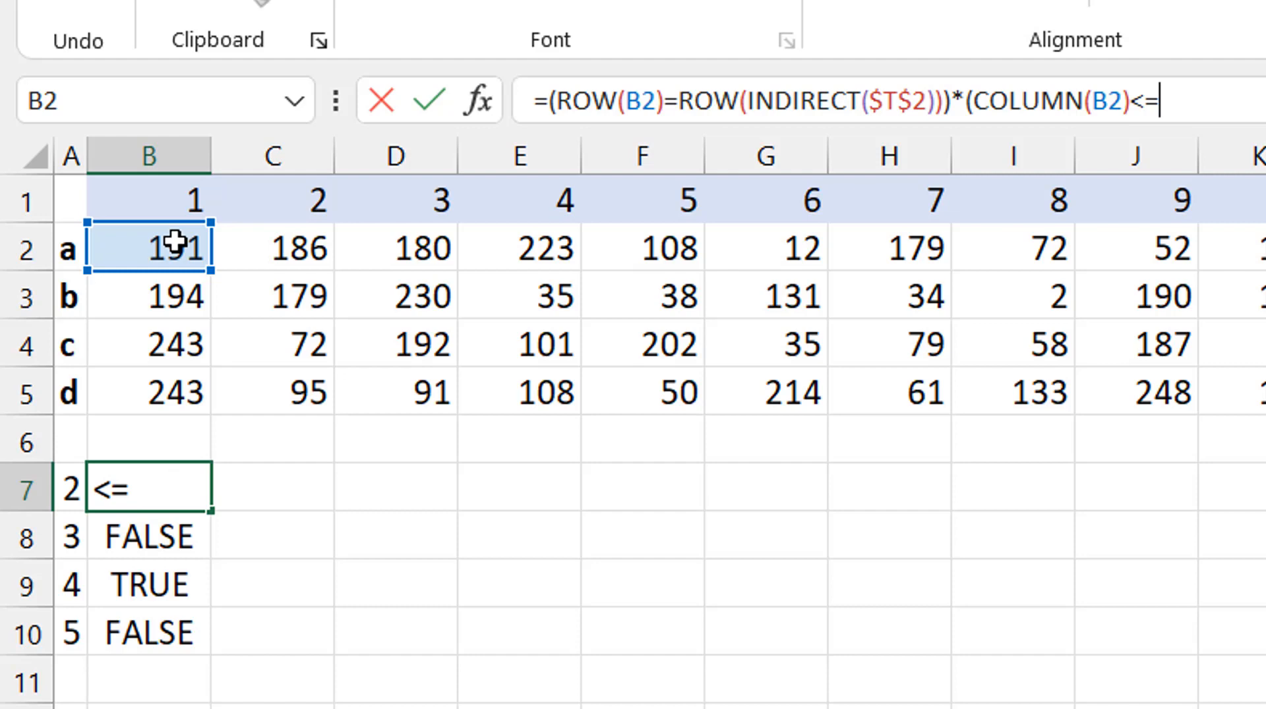
Step: Complete the column test in B7 by comparing with COLUMN(INDIRECT($T$2)) and close its brackets
{"action": "type", "text": "c"}
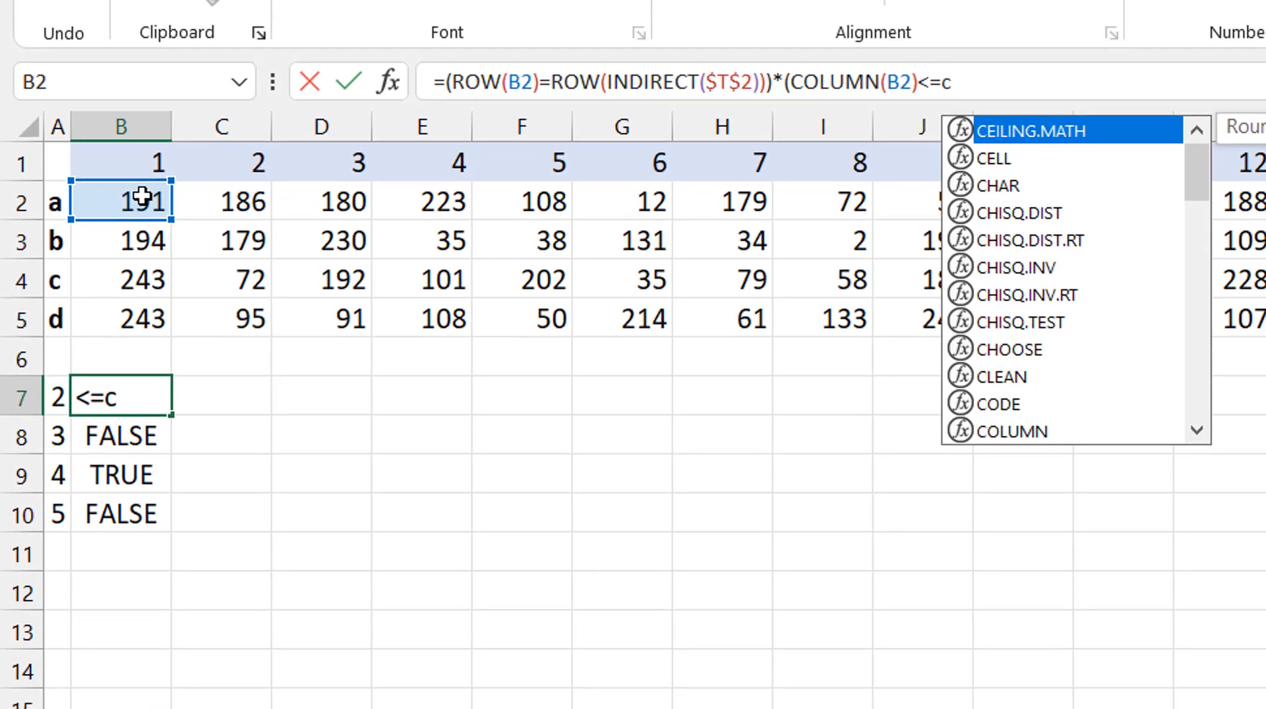
{"action": "type", "text": "olu"}
{"action": "key", "text": "Tab"}
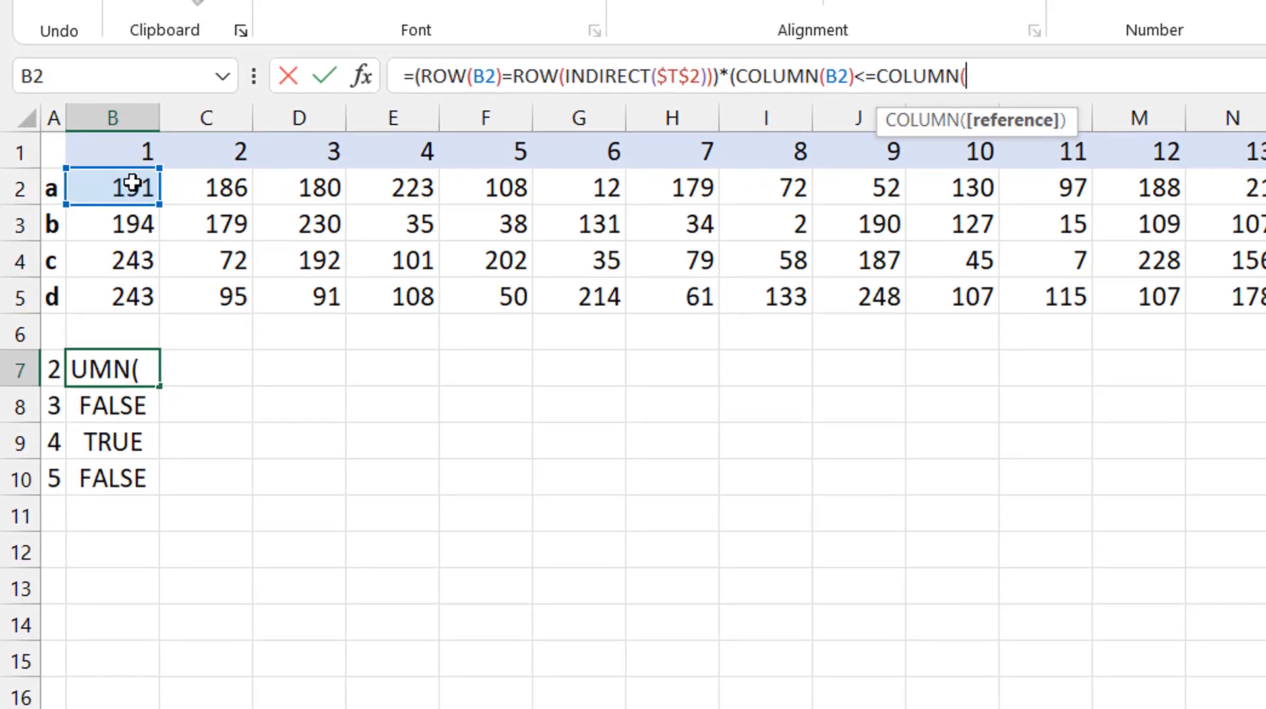
{"action": "type", "text": "indi"}
{"action": "key", "text": "Tab"}
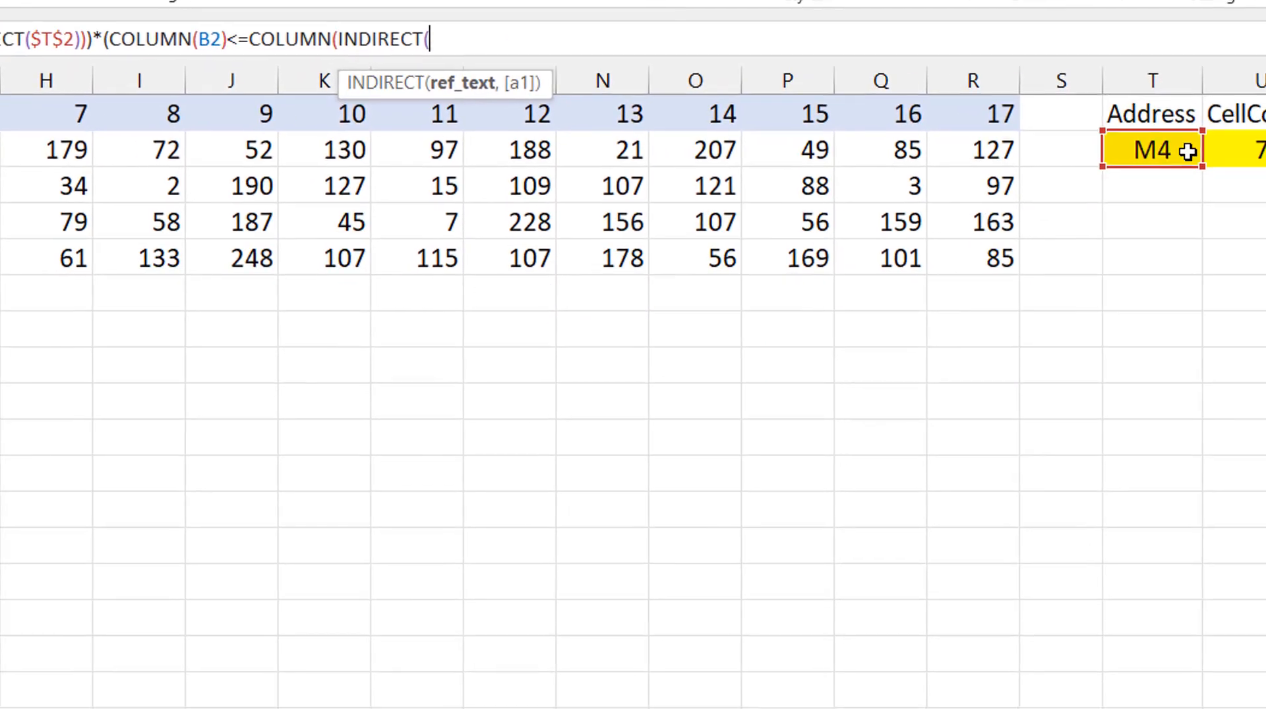
{"action": "left_click", "coordinate": [1168, 149]}
{"action": "key", "text": "F4"}
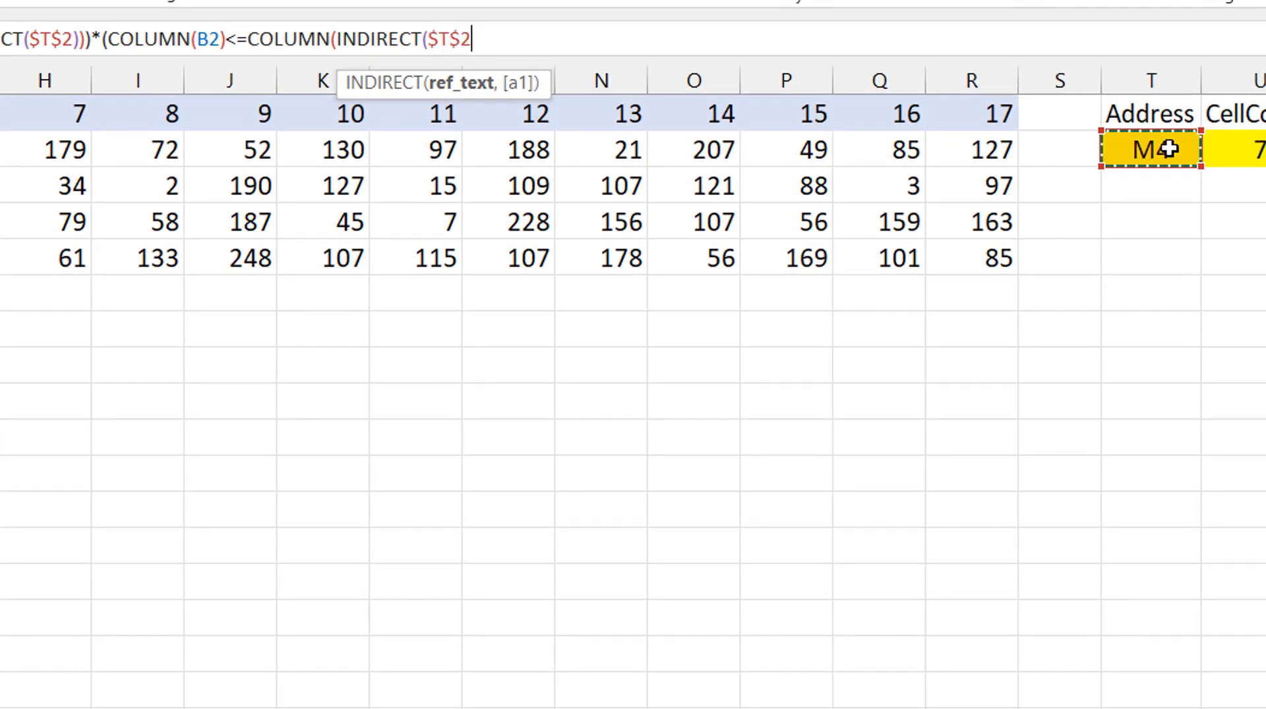
{"action": "type", "text": "))"}
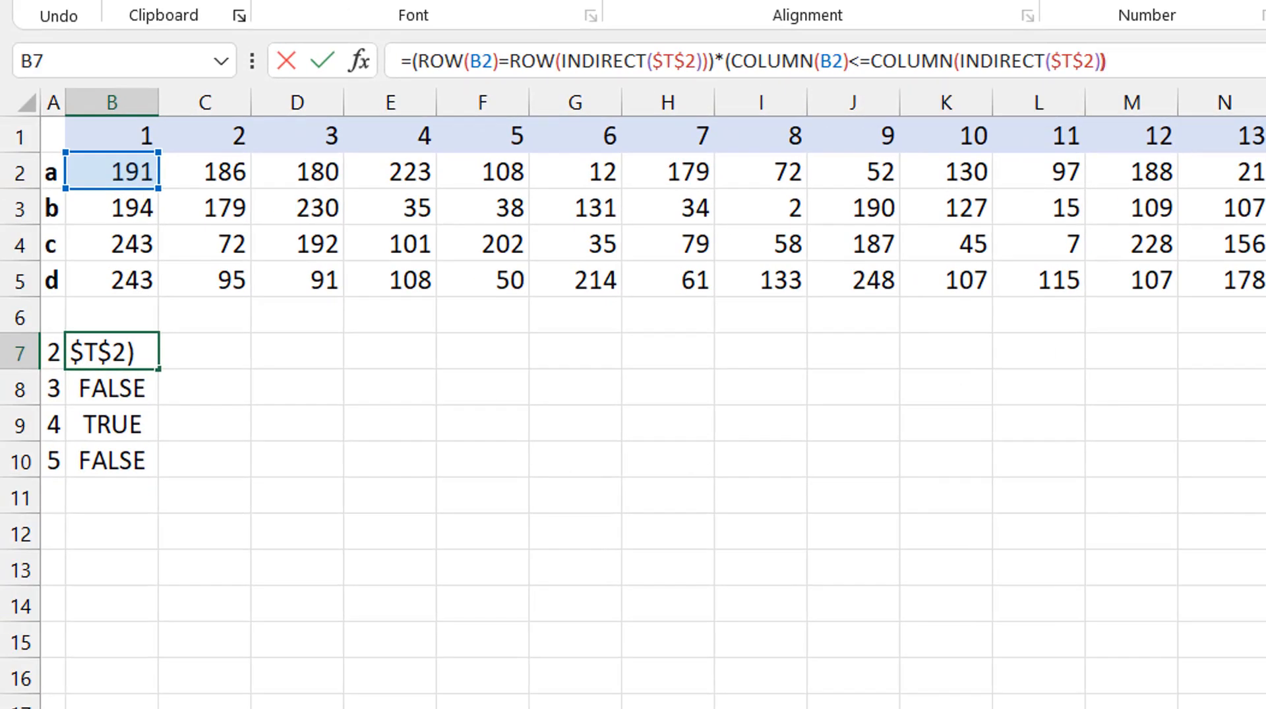
{"action": "type", "text": ")"}
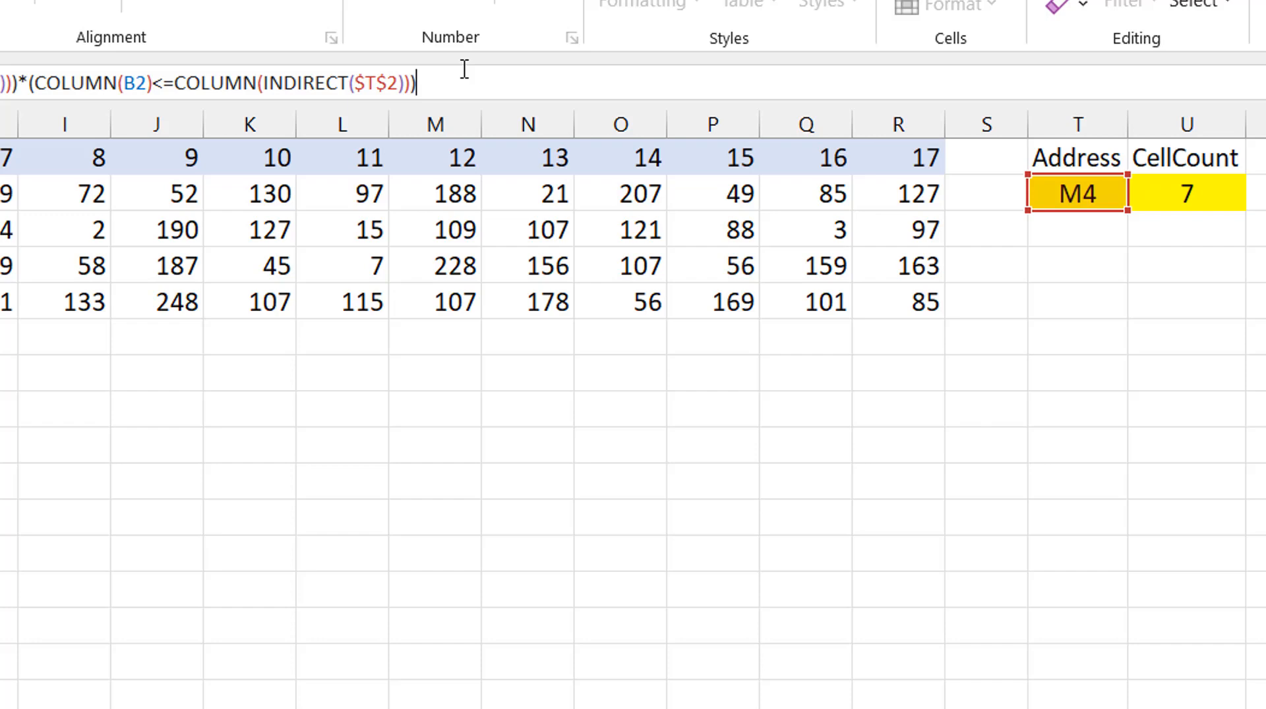
Step: Enter the row and column test in B7, fill it down to B10, and trace row 3's cells from M3 back toward column B
{"action": "key", "text": "ctrl+Return"}
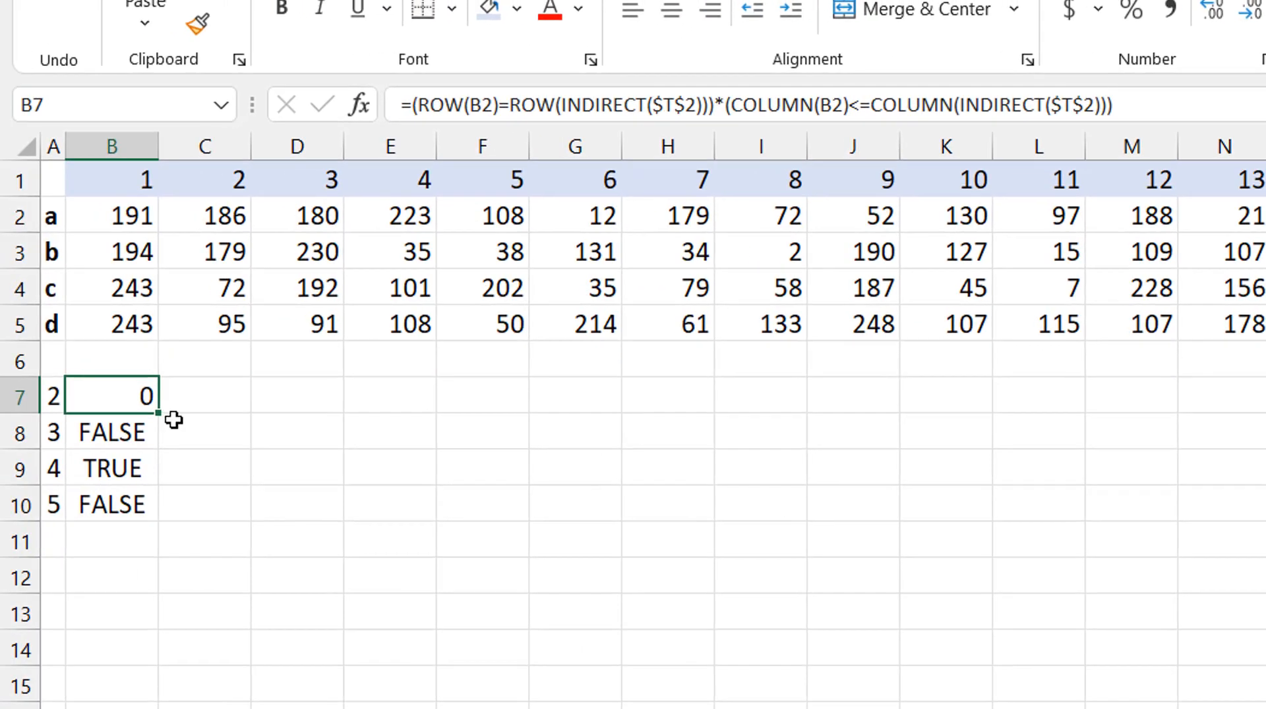
{"action": "double_click", "coordinate": [159, 412]}
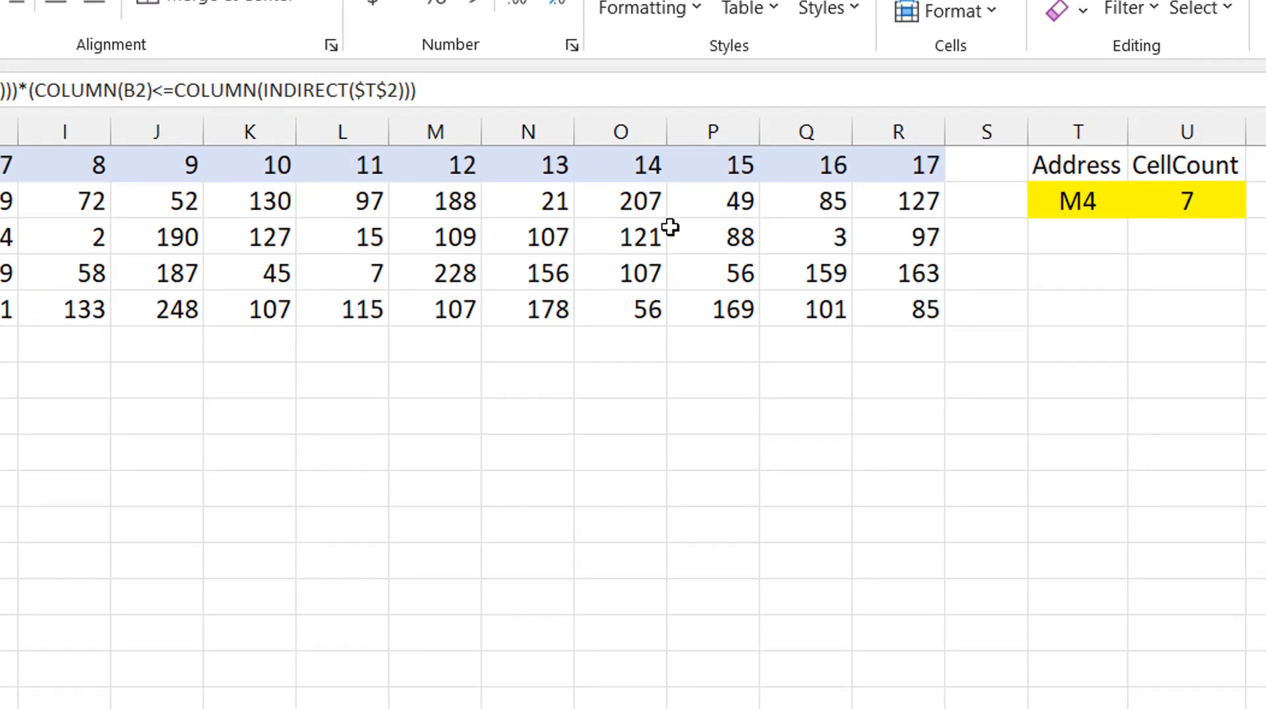
{"action": "left_click", "coordinate": [451, 236]}
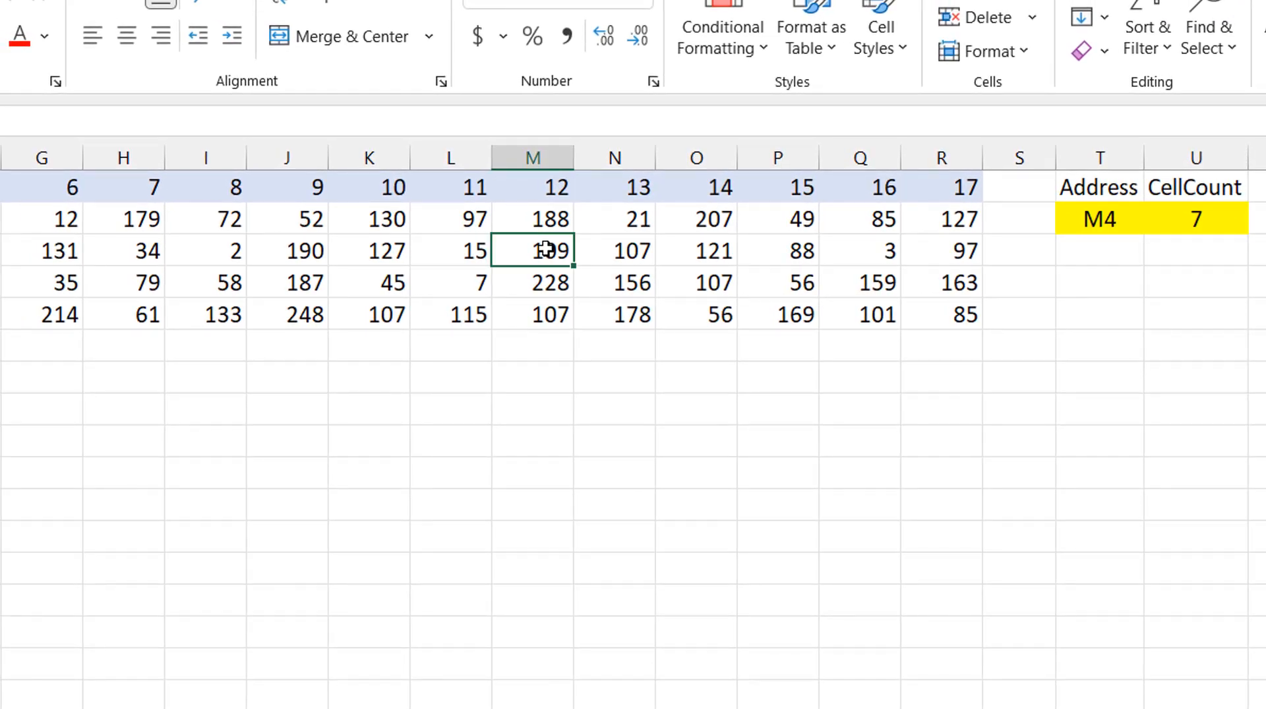
{"action": "left_click_drag", "start_coordinate": [547, 249], "coordinate": [78, 249]}
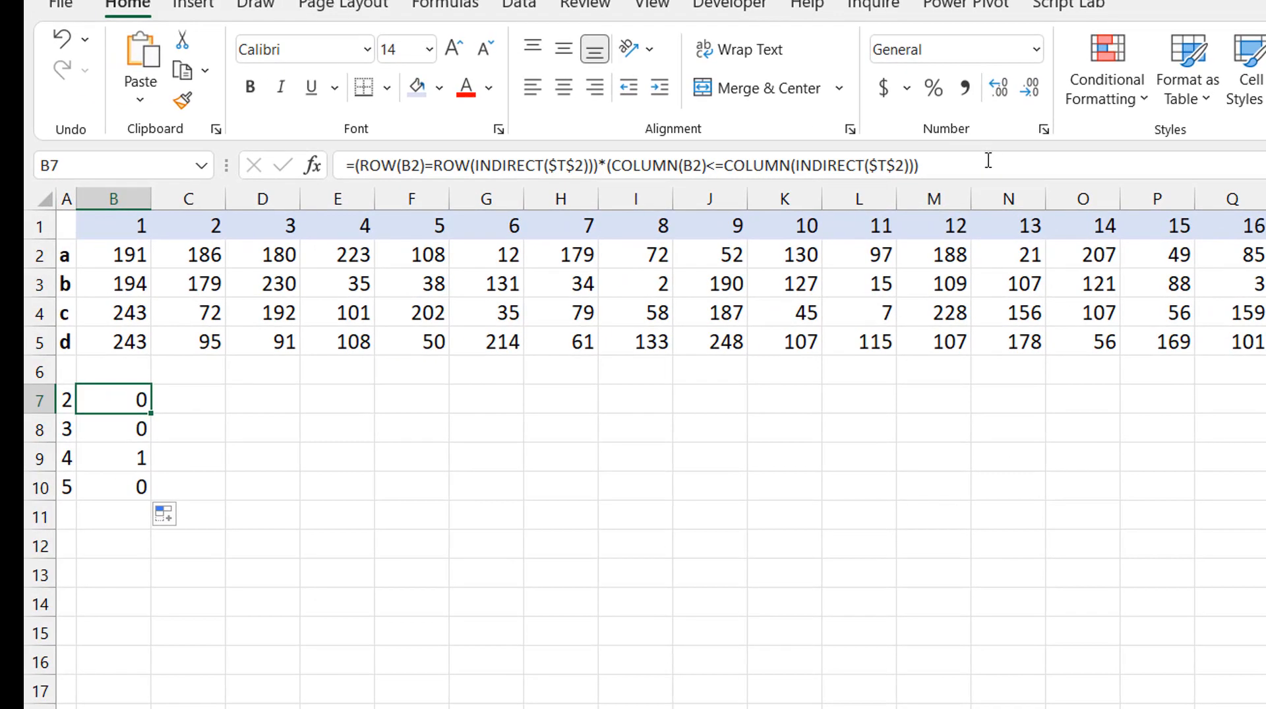
Step: Append a third multiplied condition to B7's formula, starting *(COLUMN(INDIRECT($T$2))
{"action": "left_click", "coordinate": [882, 152]}
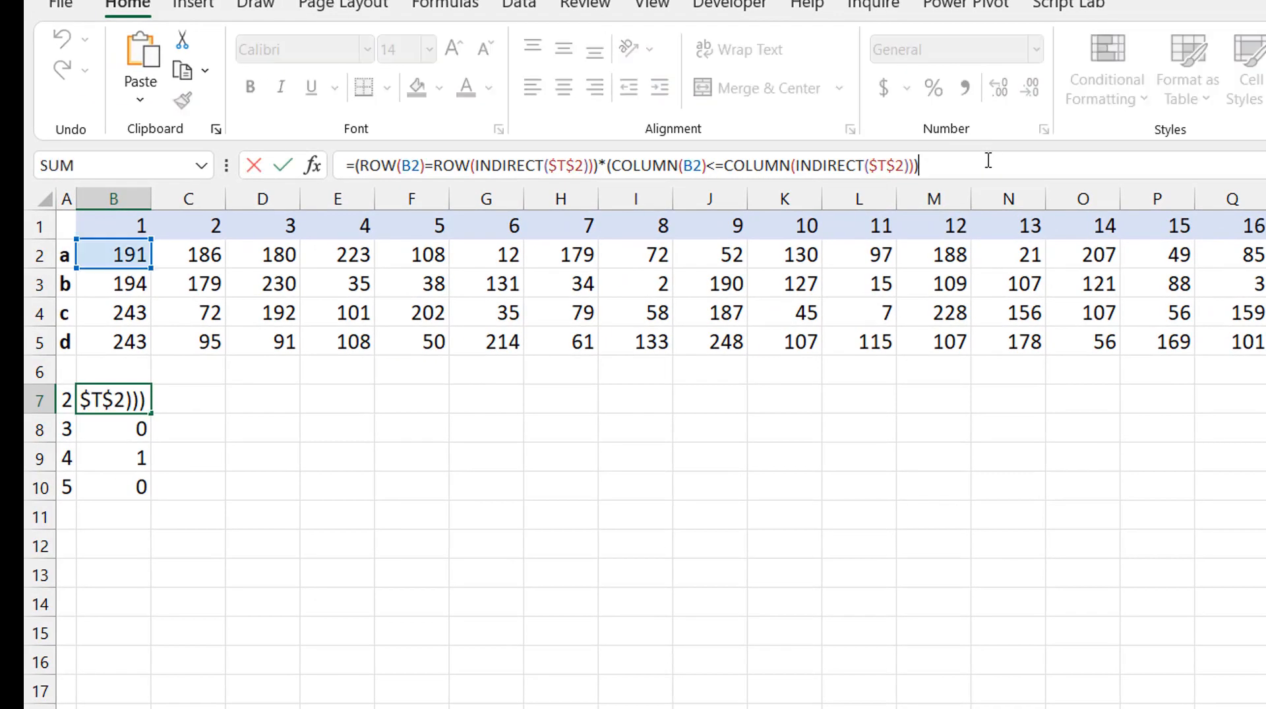
{"action": "type", "text": "*(colu"}
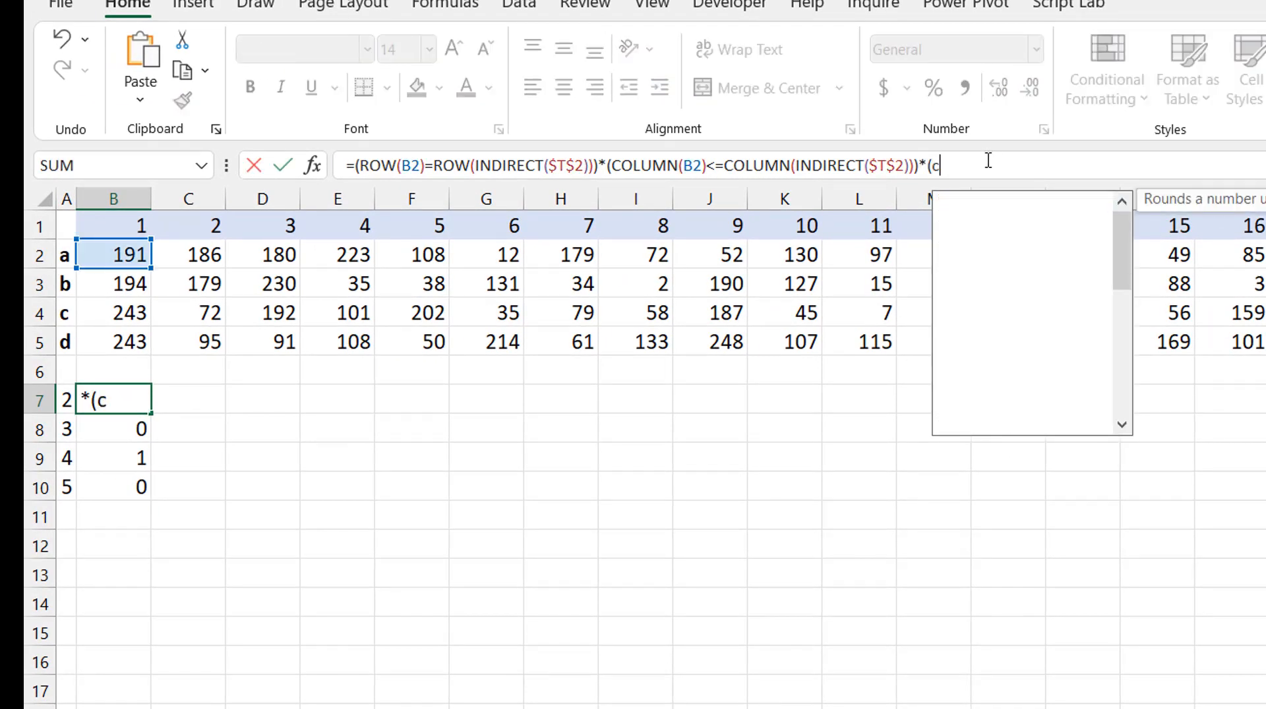
{"action": "key", "text": "Tab"}
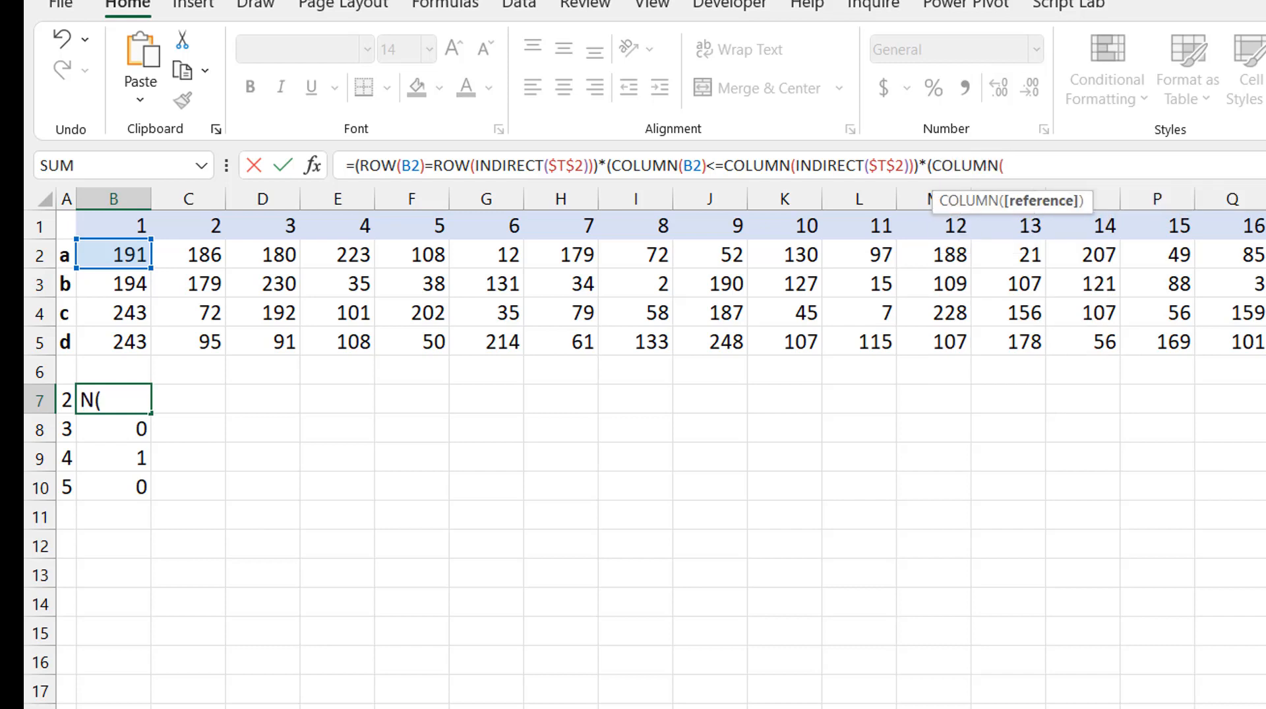
{"action": "type", "text": "ind"}
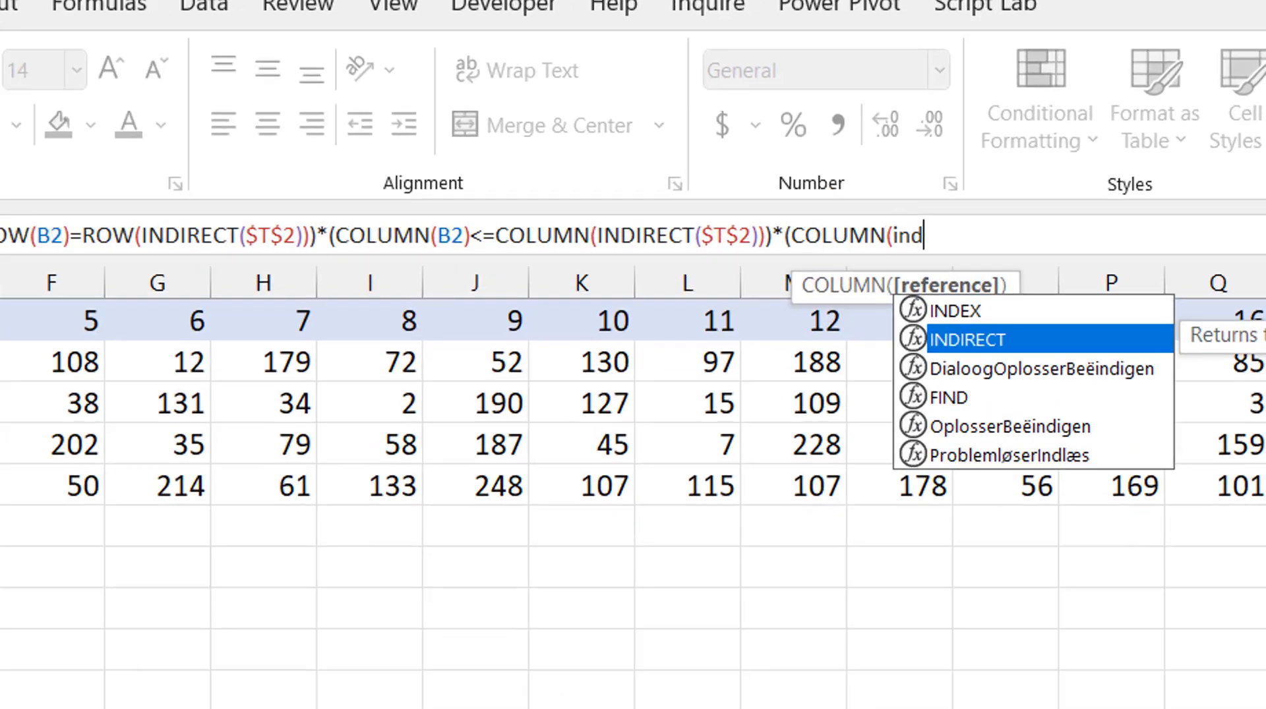
{"action": "key", "text": "Tab"}
{"action": "type", "text": "T2"}
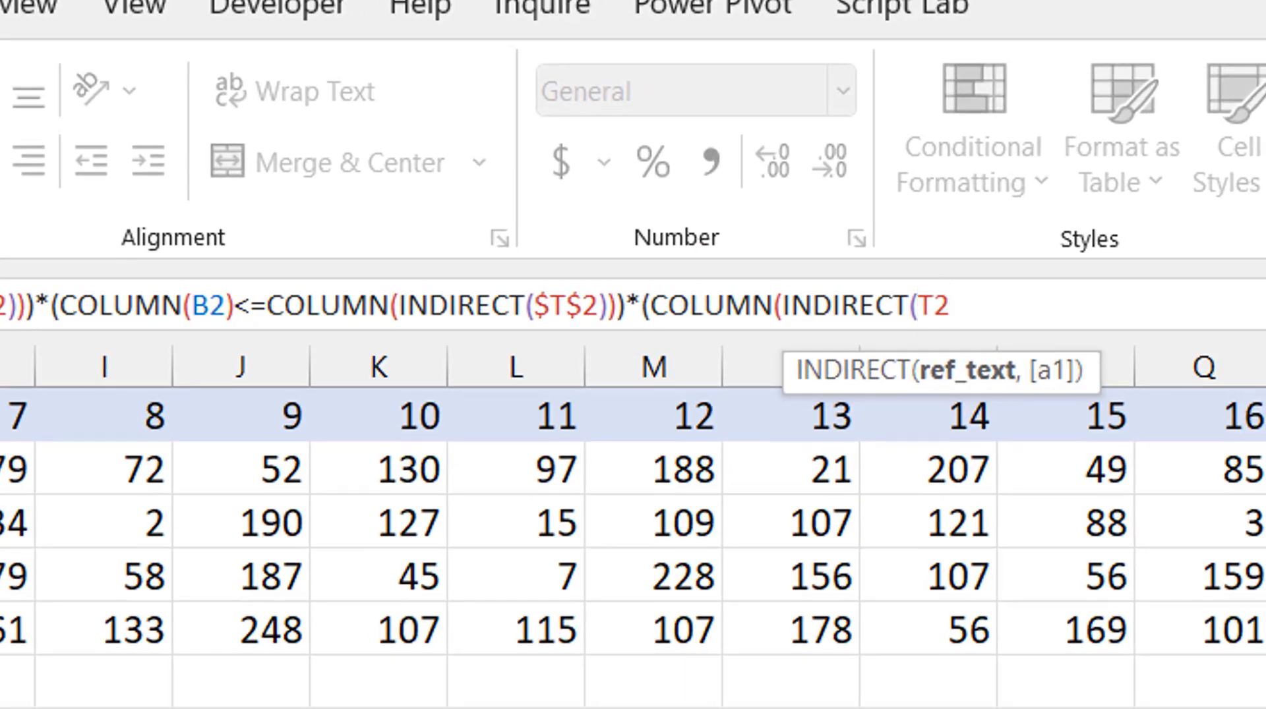
{"action": "key", "text": "F4"}
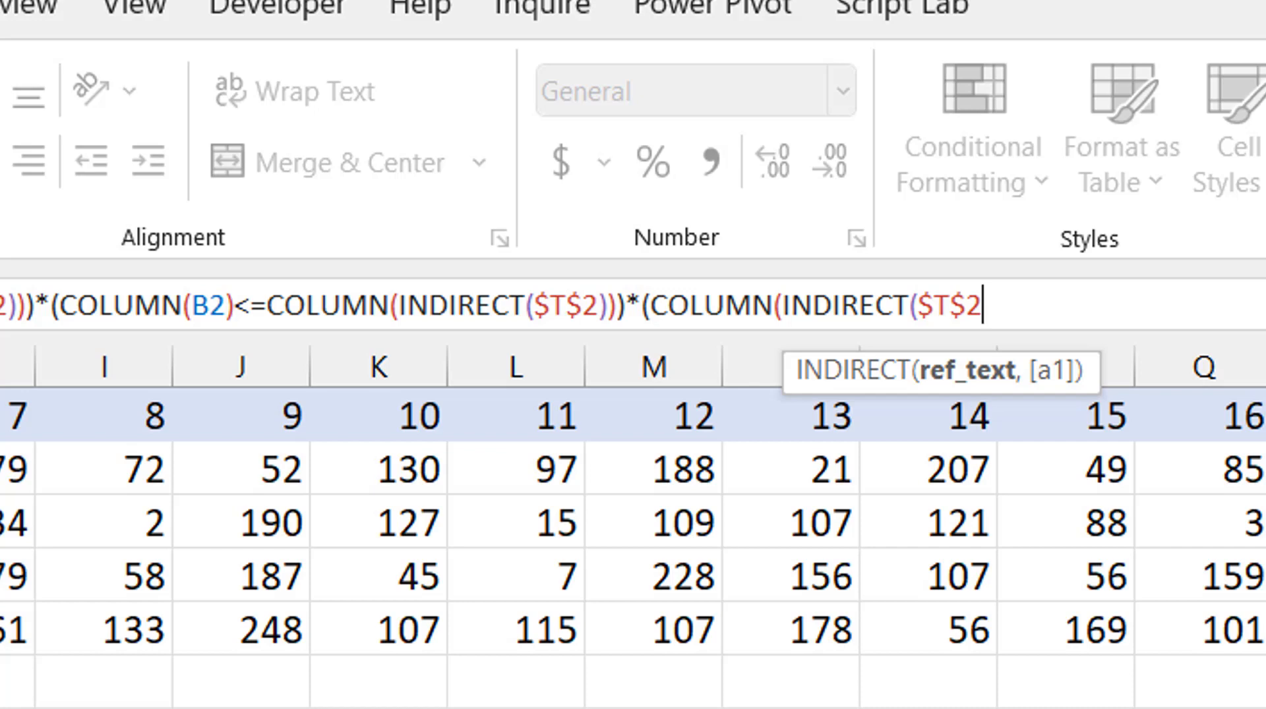
{"action": "type", "text": ")"}
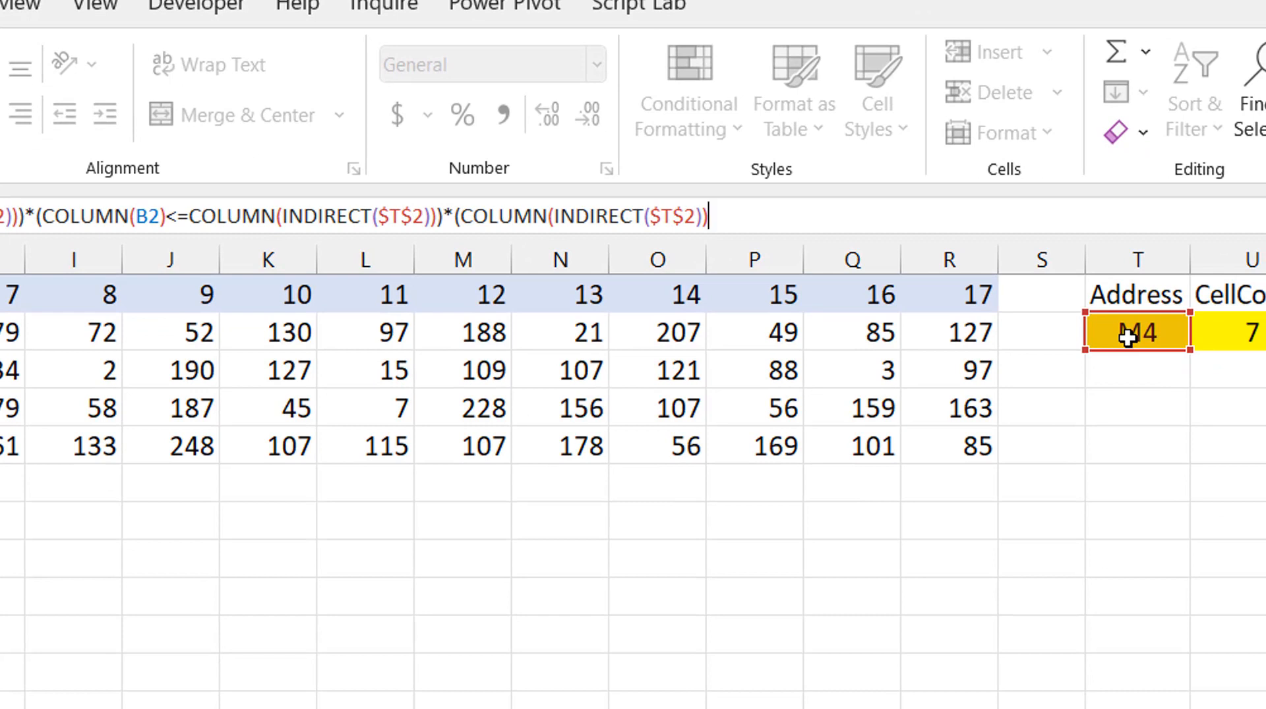
Step: Finish B7's third condition with -COLUMN(B2)<=$U$2-1), enter the formula, and reselect B7
{"action": "type", "text": "-colu"}
{"action": "key", "text": "Tab"}
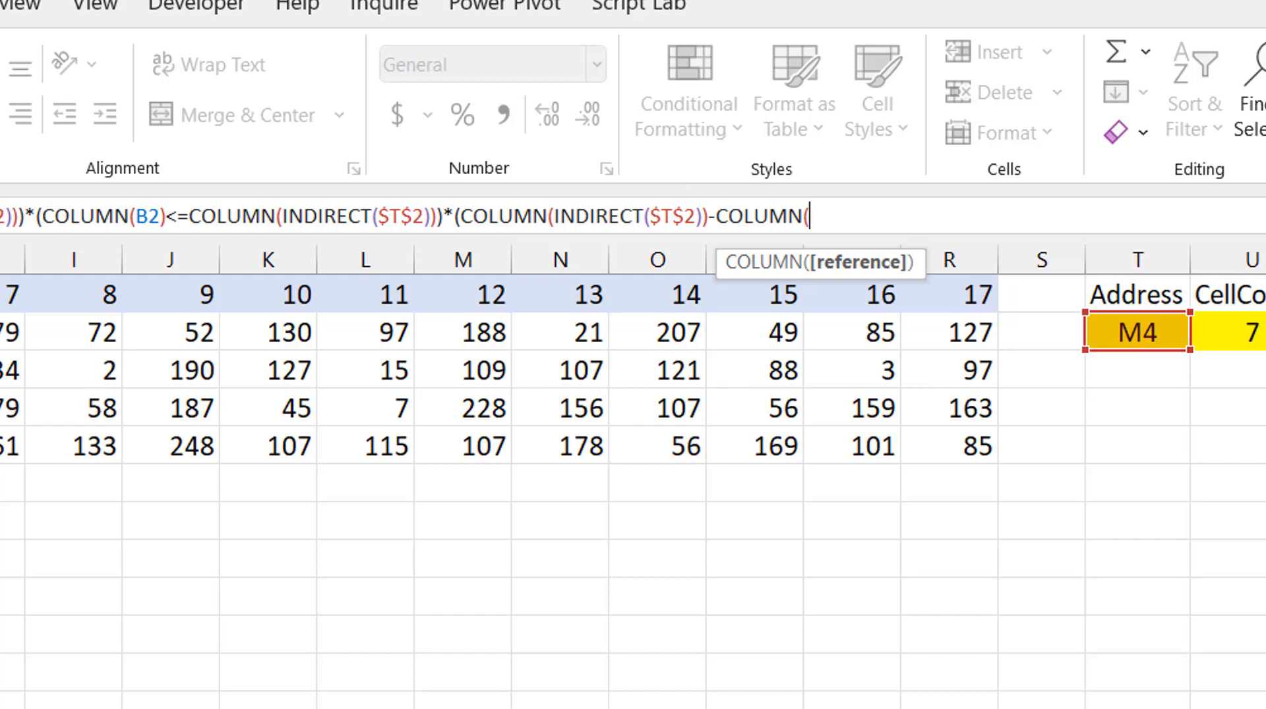
{"action": "type", "text": "B2)"}
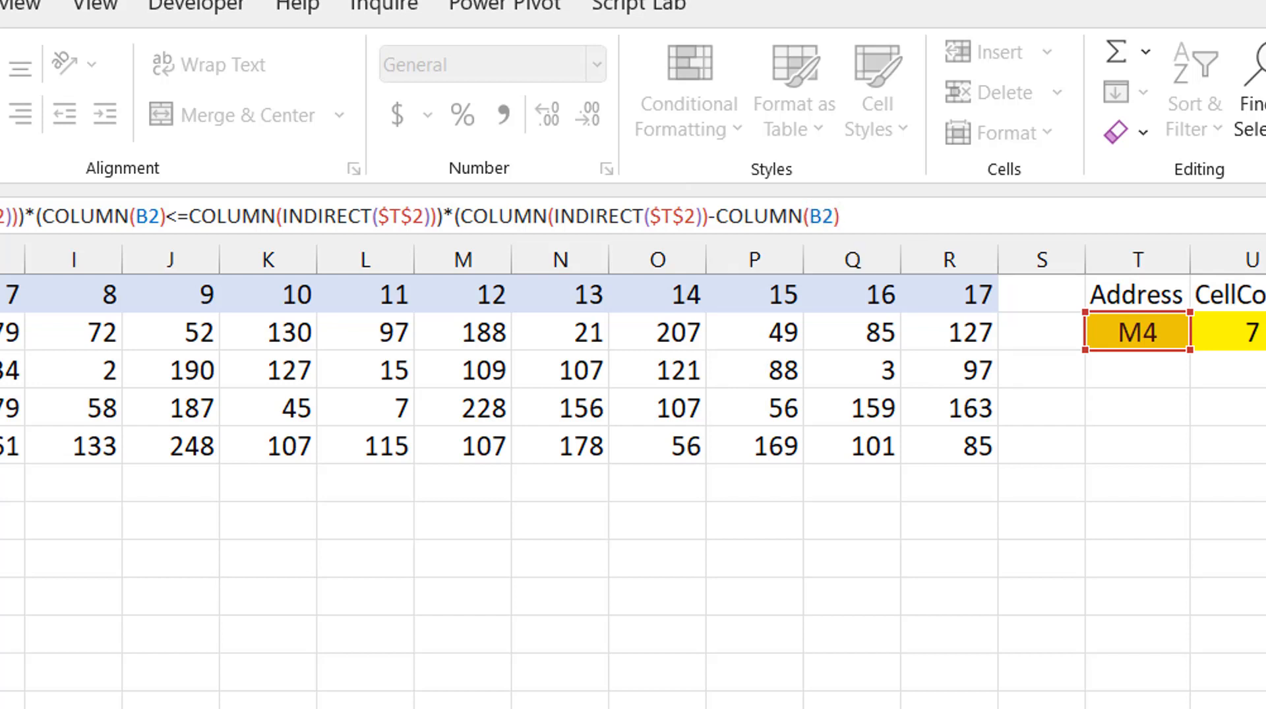
{"action": "type", "text": "<="}
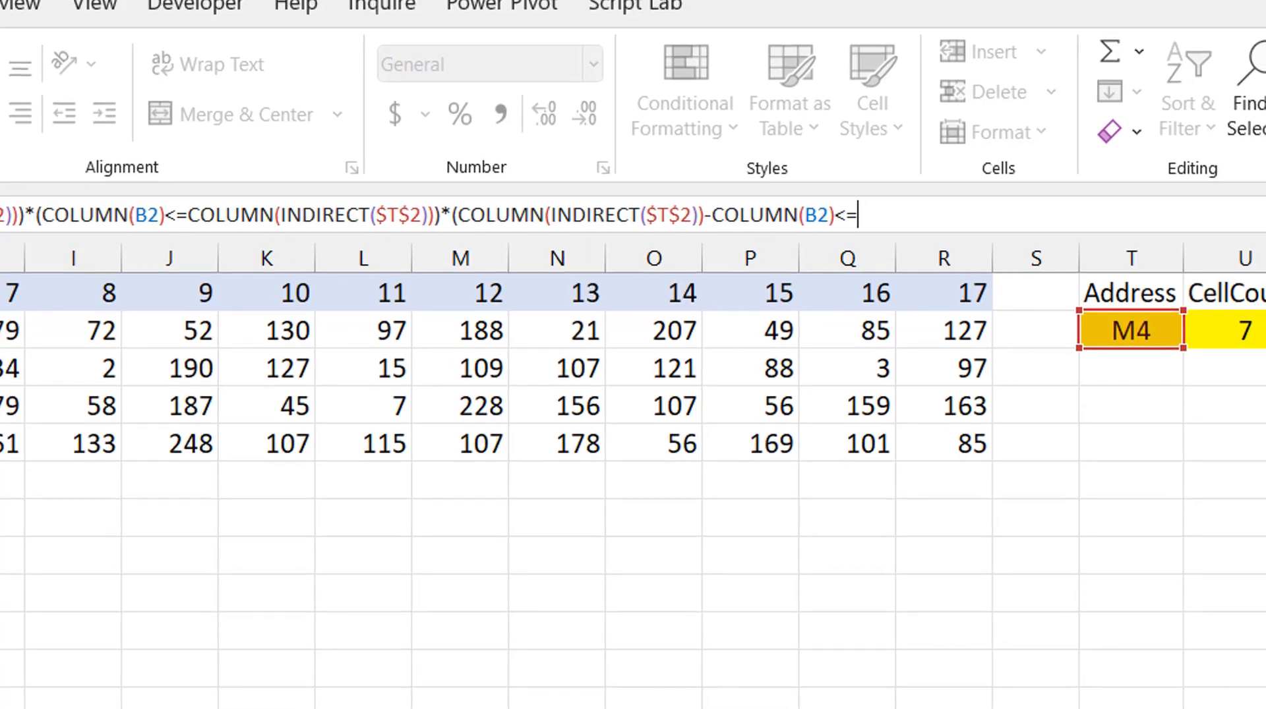
{"action": "left_click", "coordinate": [1233, 333]}
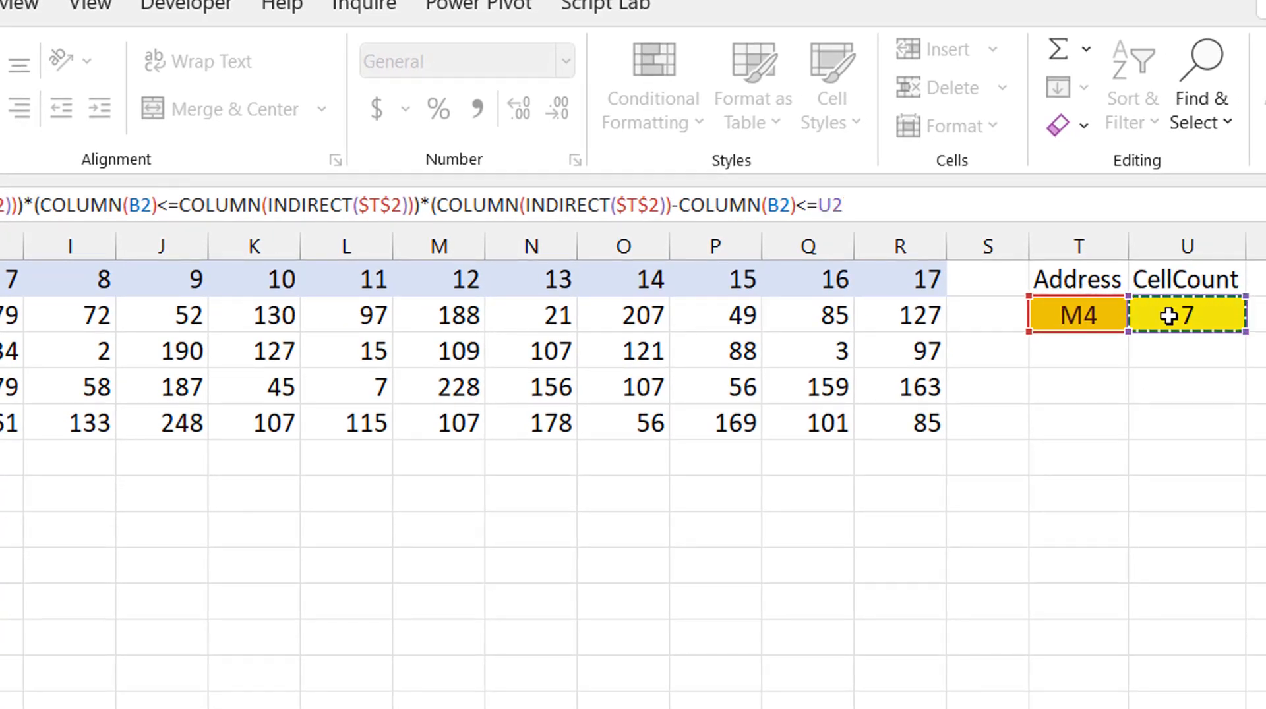
{"action": "key", "text": "F4"}
{"action": "type", "text": "-1"}
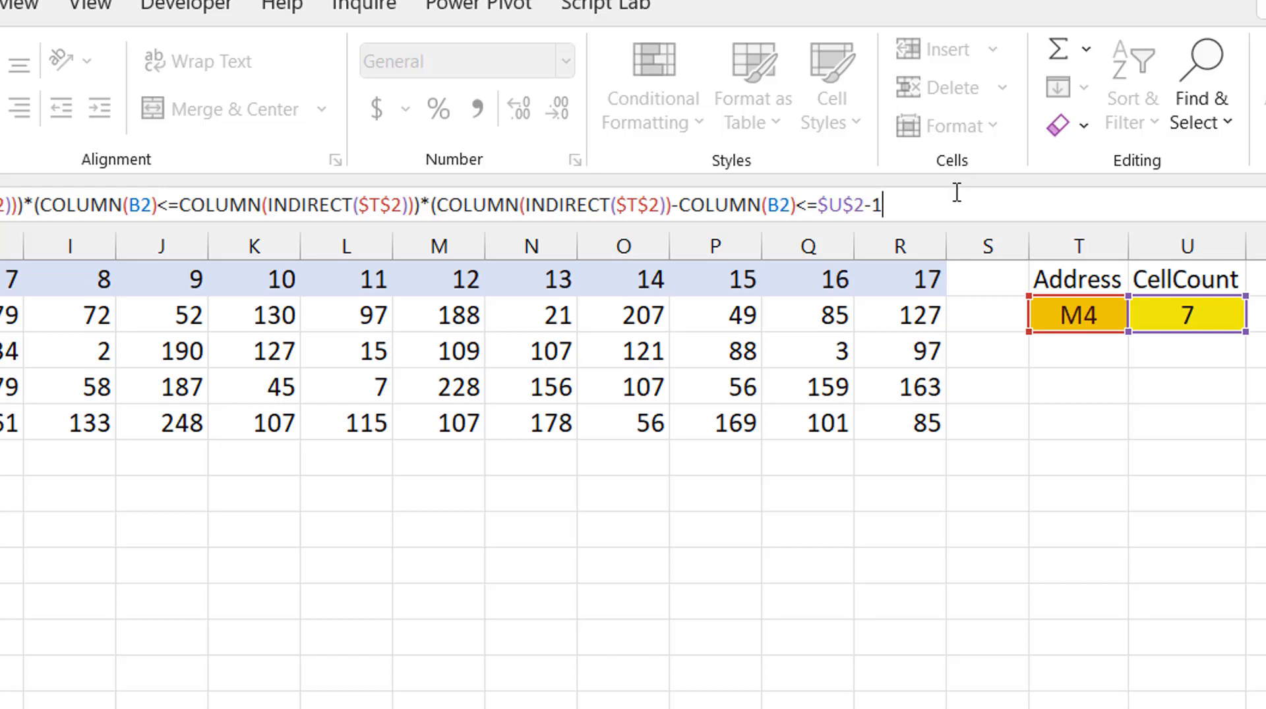
{"action": "type", "text": ")"}
{"action": "key", "text": "Return"}
{"action": "key", "text": "Up"}
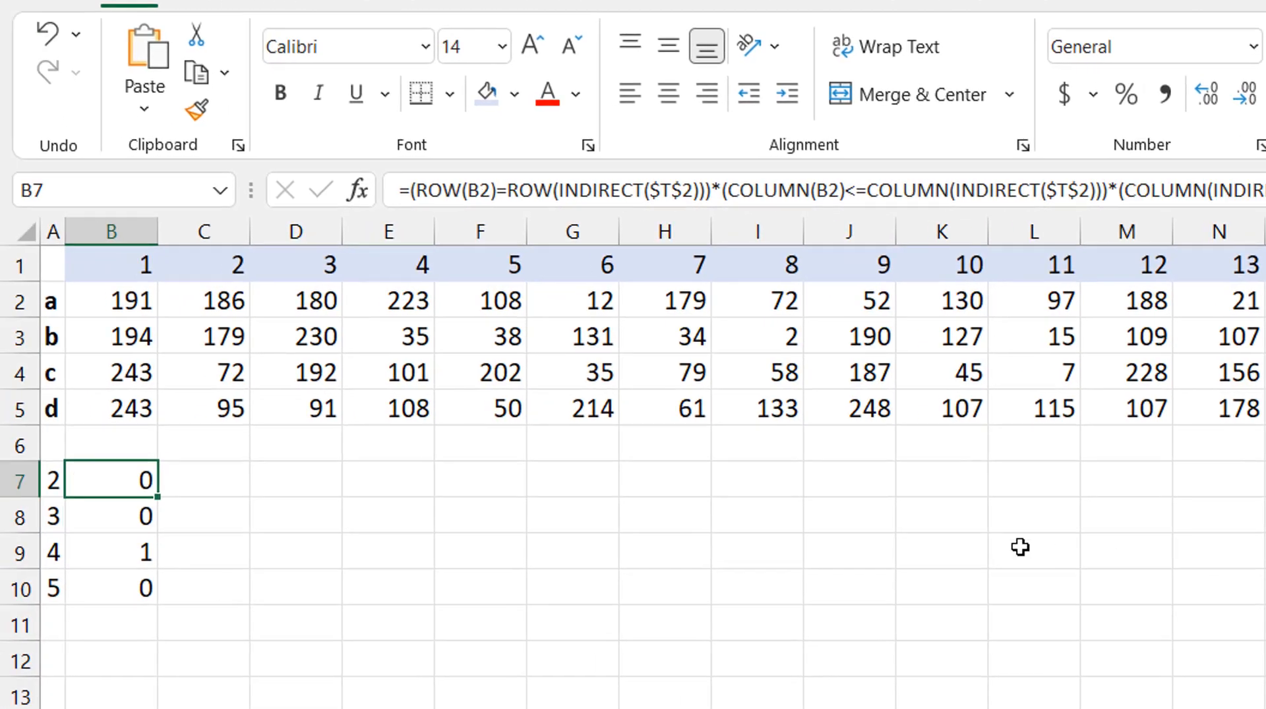
Step: Fill B7's formula down to row 10 and across to column R, then check the flagged cells G9:M9
{"action": "double_click", "coordinate": [156, 498]}
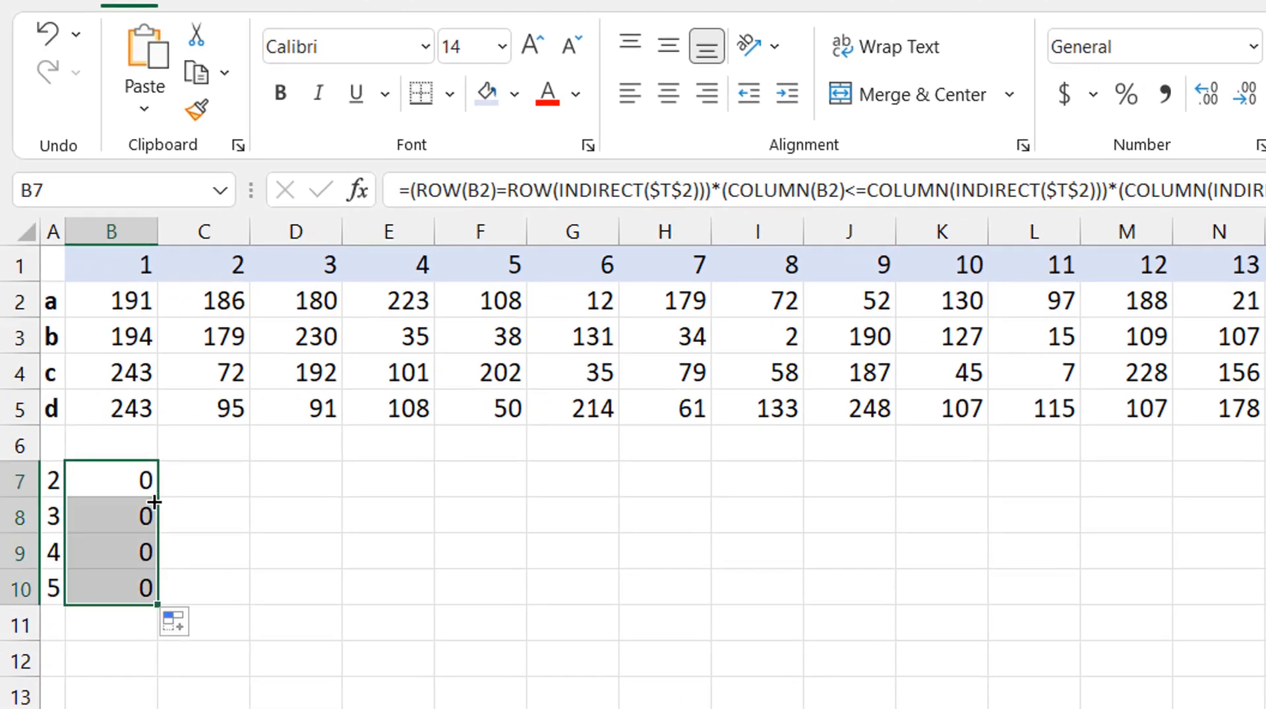
{"action": "left_click_drag", "start_coordinate": [157, 604], "coordinate": [1259, 590]}
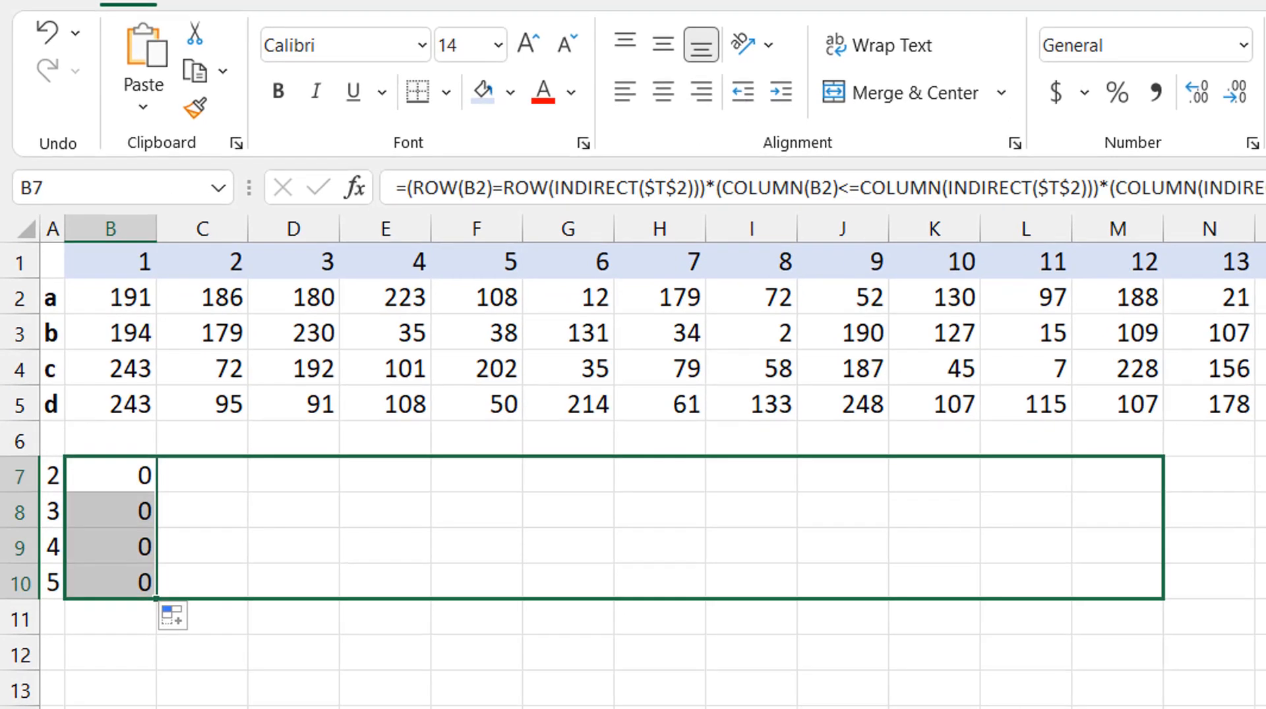
{"action": "left_click_drag", "start_coordinate": [1263, 527], "coordinate": [1265, 543]}
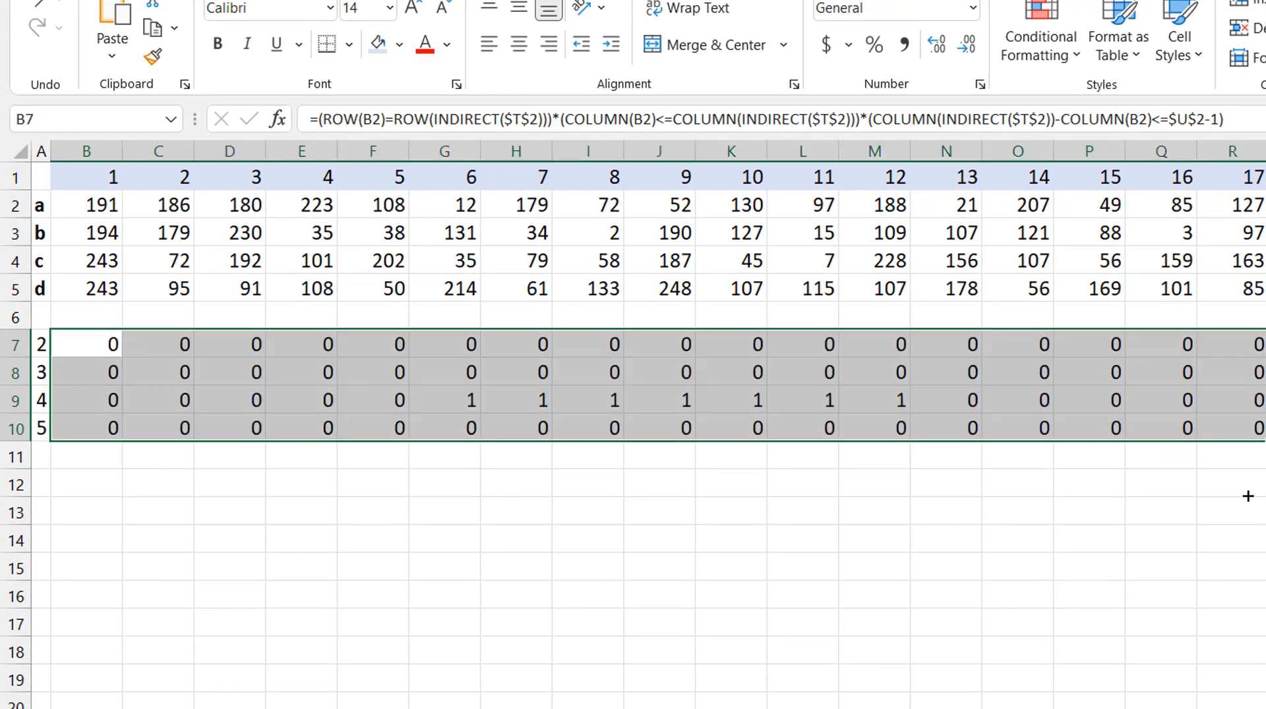
{"action": "left_click_drag", "start_coordinate": [472, 399], "coordinate": [817, 402]}
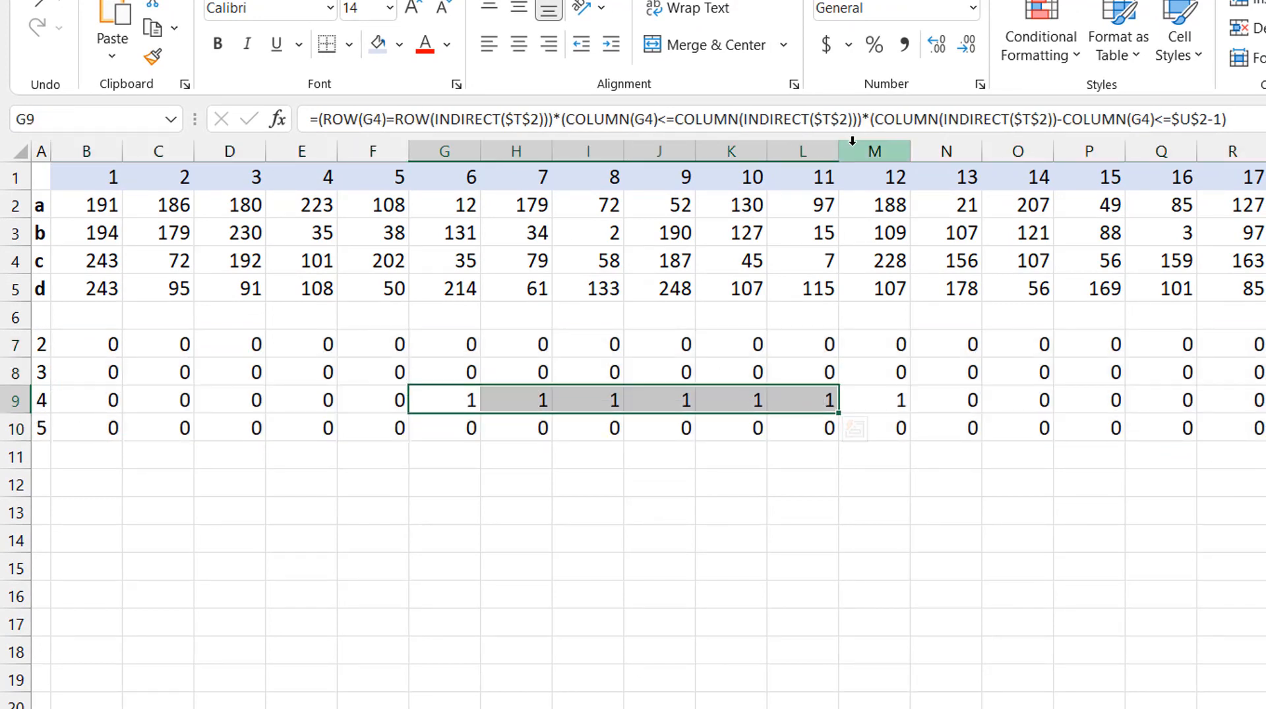
{"action": "left_click", "coordinate": [894, 402], "text": "ctrl"}
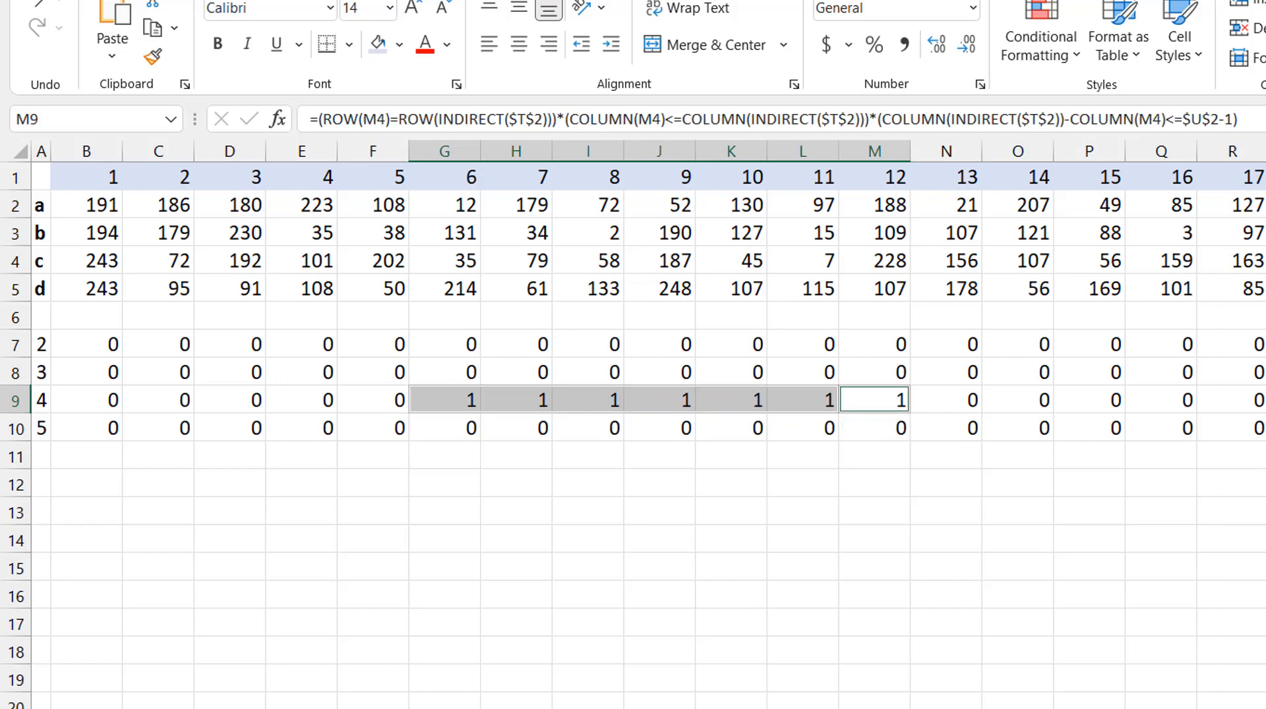
Step: Test the formula with address K5 and a CellCount of 3, and check the flagged cells I10:K10
{"action": "left_click", "coordinate": [1187, 207]}
{"action": "type", "text": "K5"}
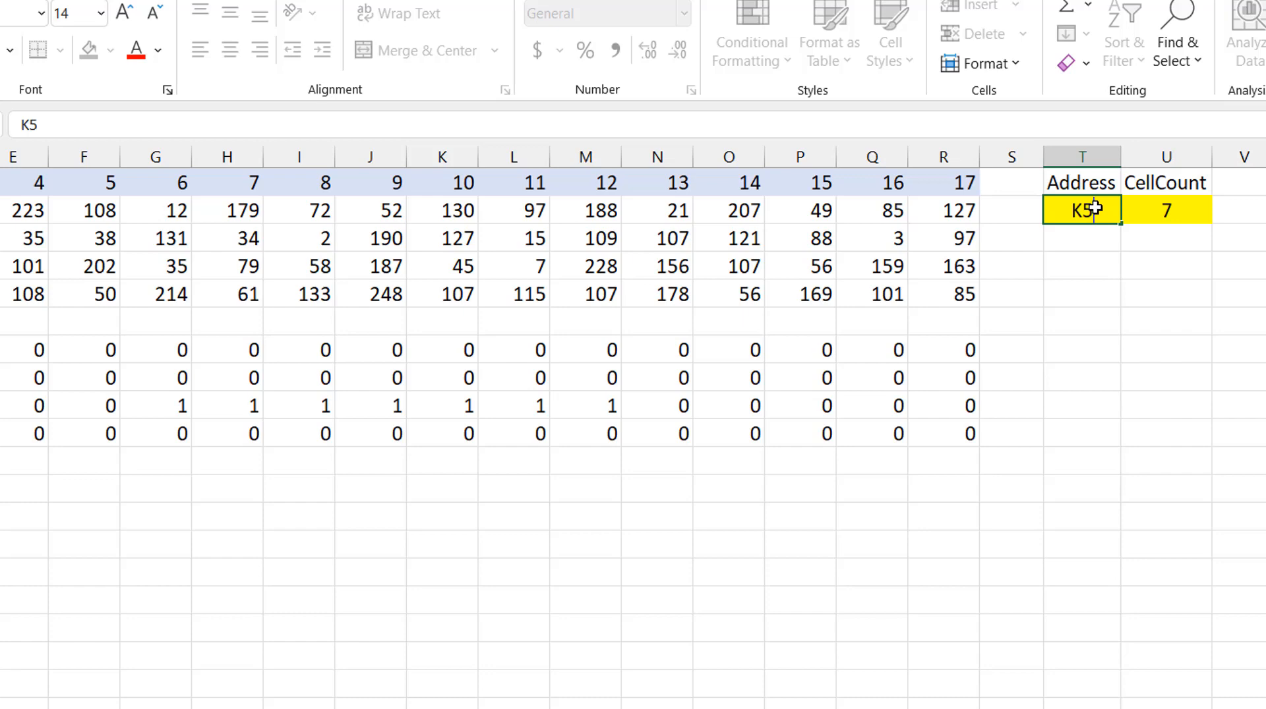
{"action": "key", "text": "Tab"}
{"action": "type", "text": "3"}
{"action": "key", "text": "ctrl+Return"}
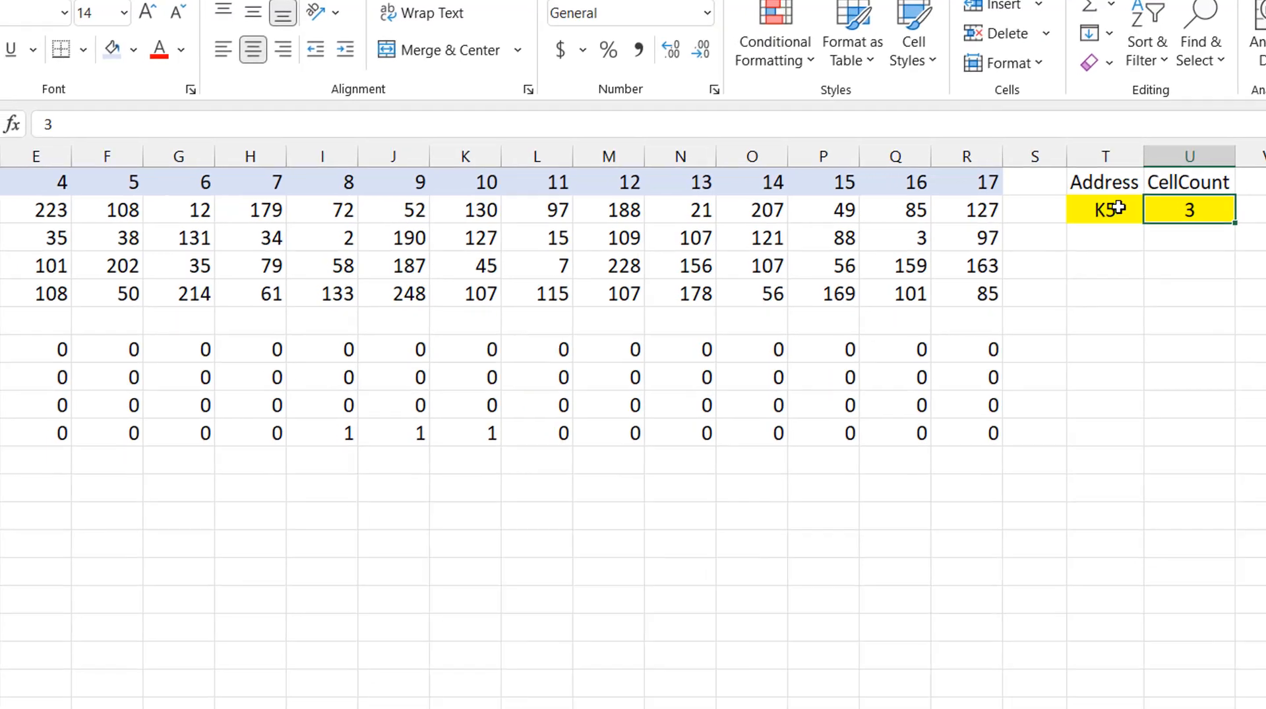
{"action": "left_click", "coordinate": [71, 429]}
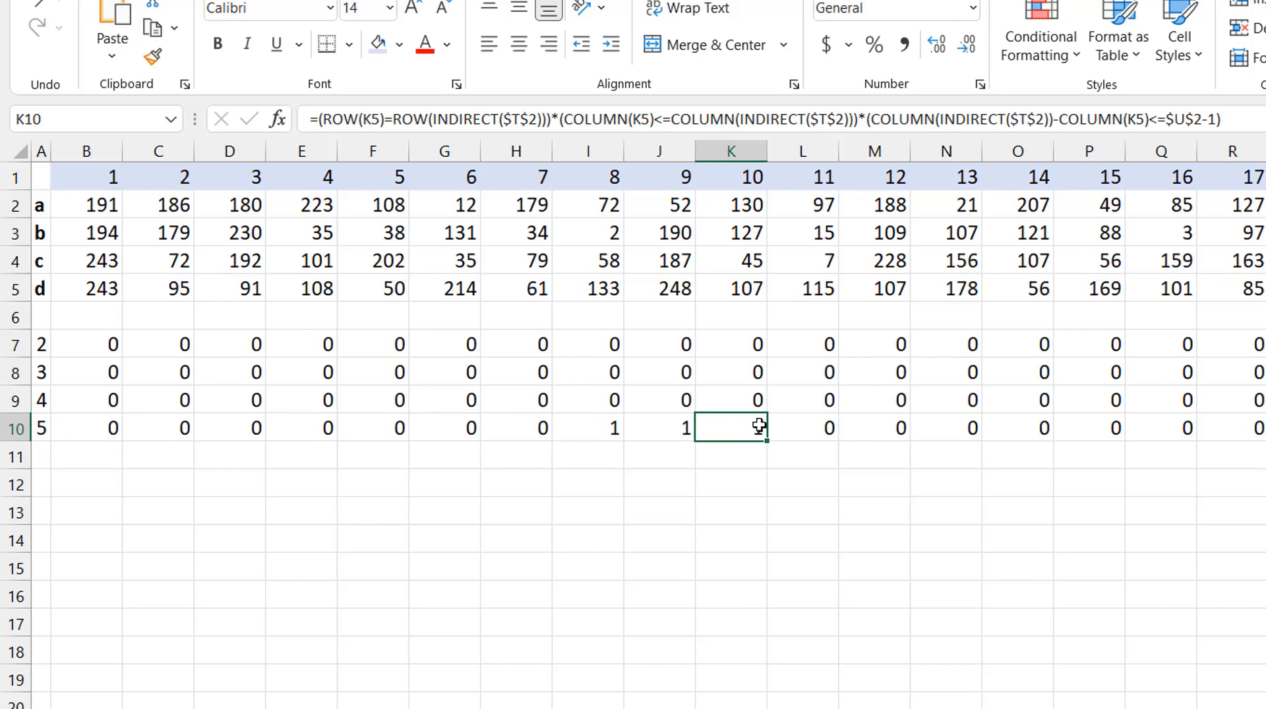
{"action": "left_click_drag", "start_coordinate": [758, 427], "coordinate": [611, 428]}
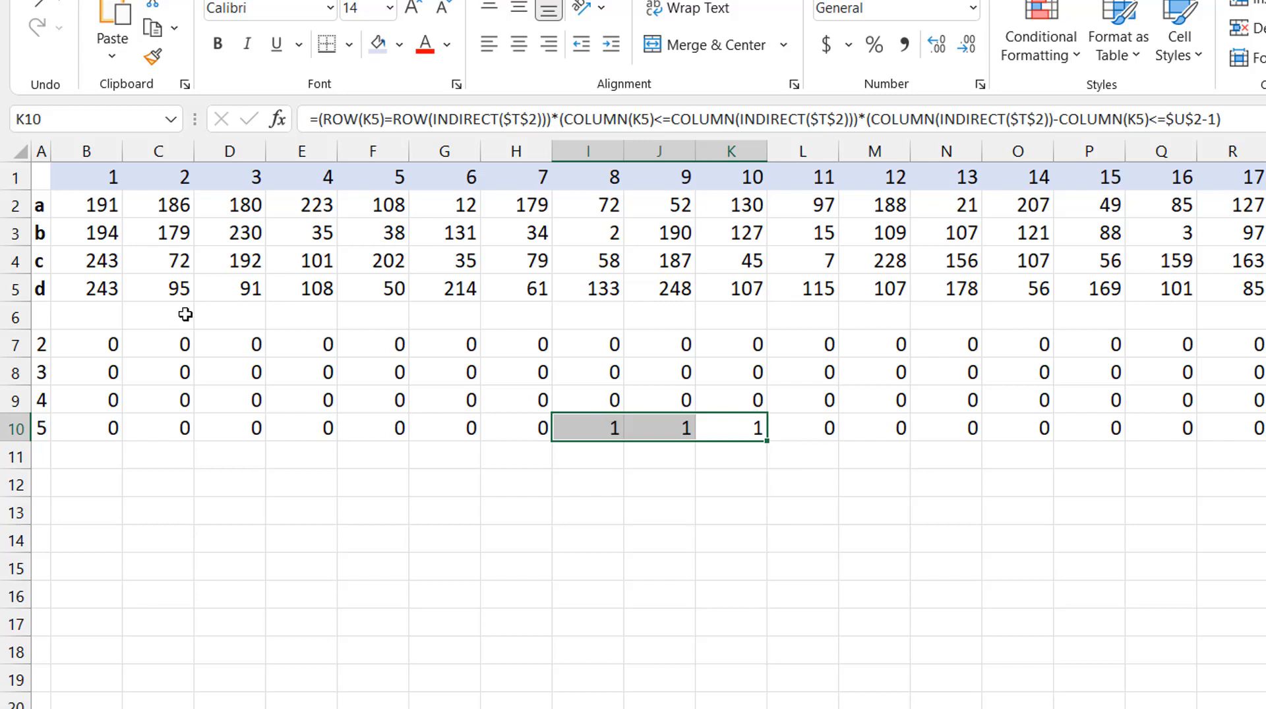
Step: Copy the full text of B7's formula and leave the cell unchanged
{"action": "left_click", "coordinate": [112, 344]}
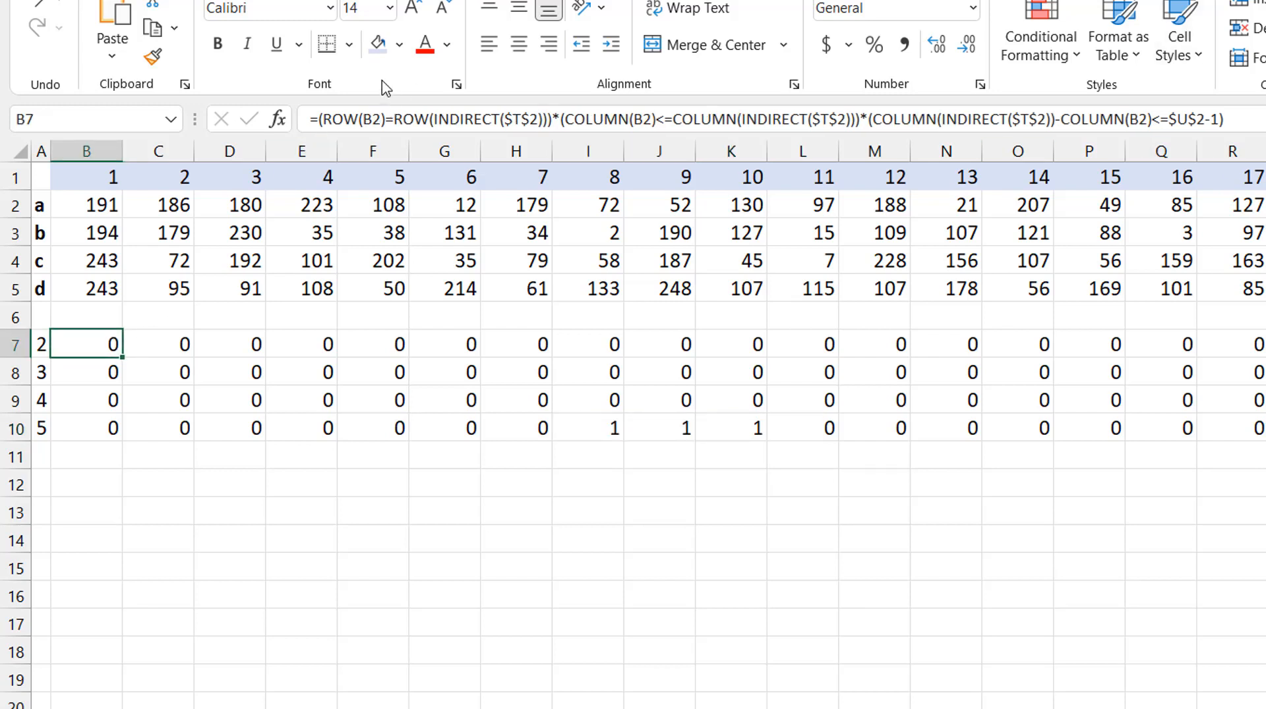
{"action": "left_click_drag", "start_coordinate": [311, 120], "coordinate": [1225, 120]}
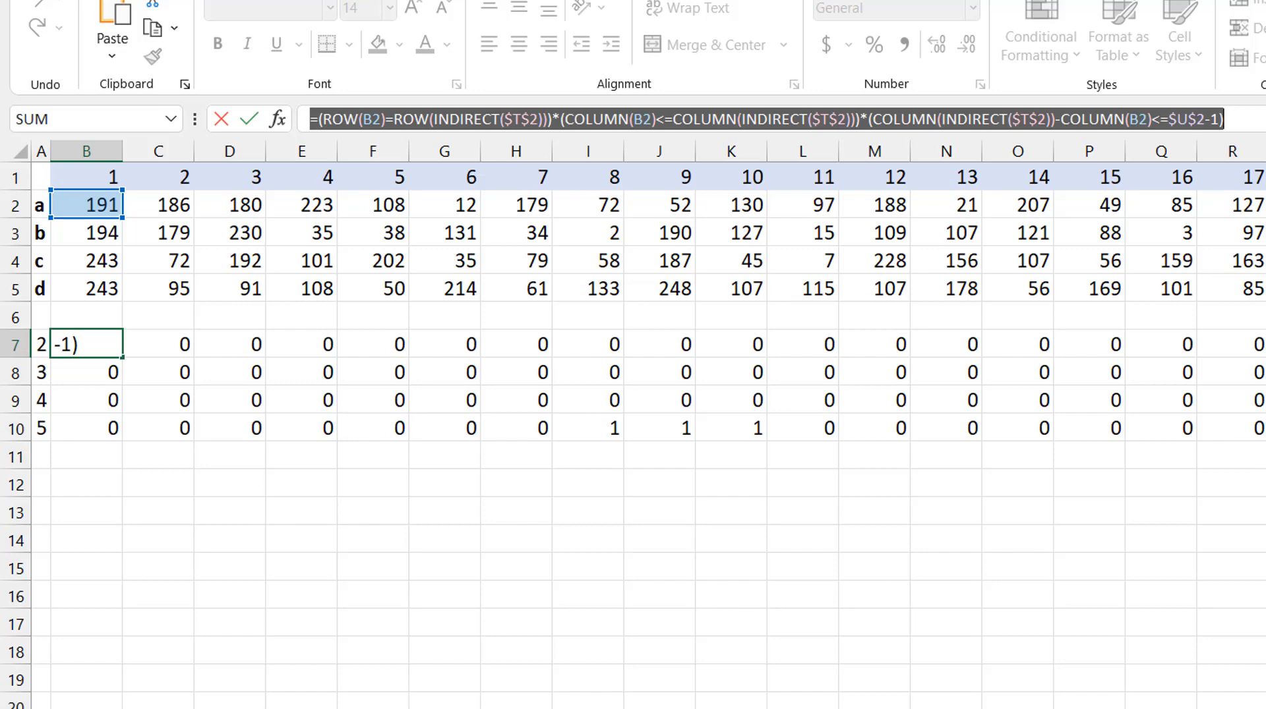
{"action": "key", "text": "Escape"}
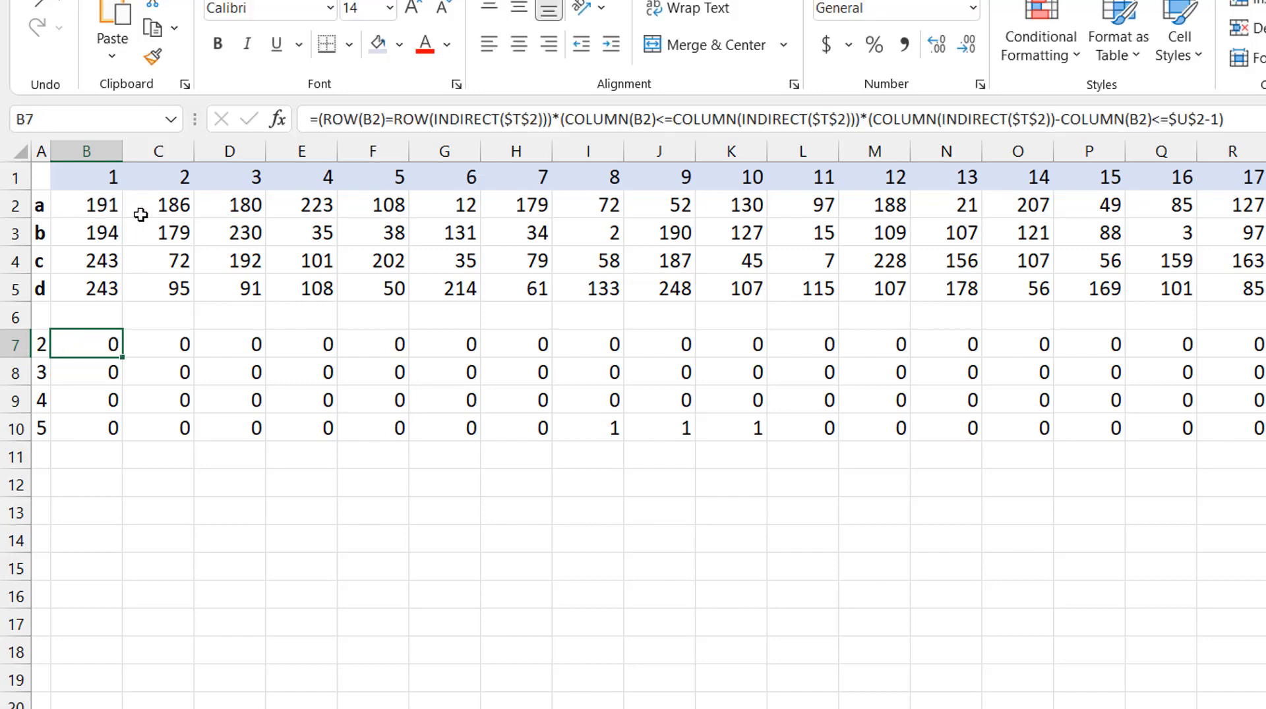
Step: Create a formula-based conditional formatting rule for B2:R5, using the copied formula with =1 appended
{"action": "left_click", "coordinate": [104, 207]}
{"action": "key", "text": "ctrl+shift+Down"}
{"action": "key", "text": "ctrl+shift+Right"}
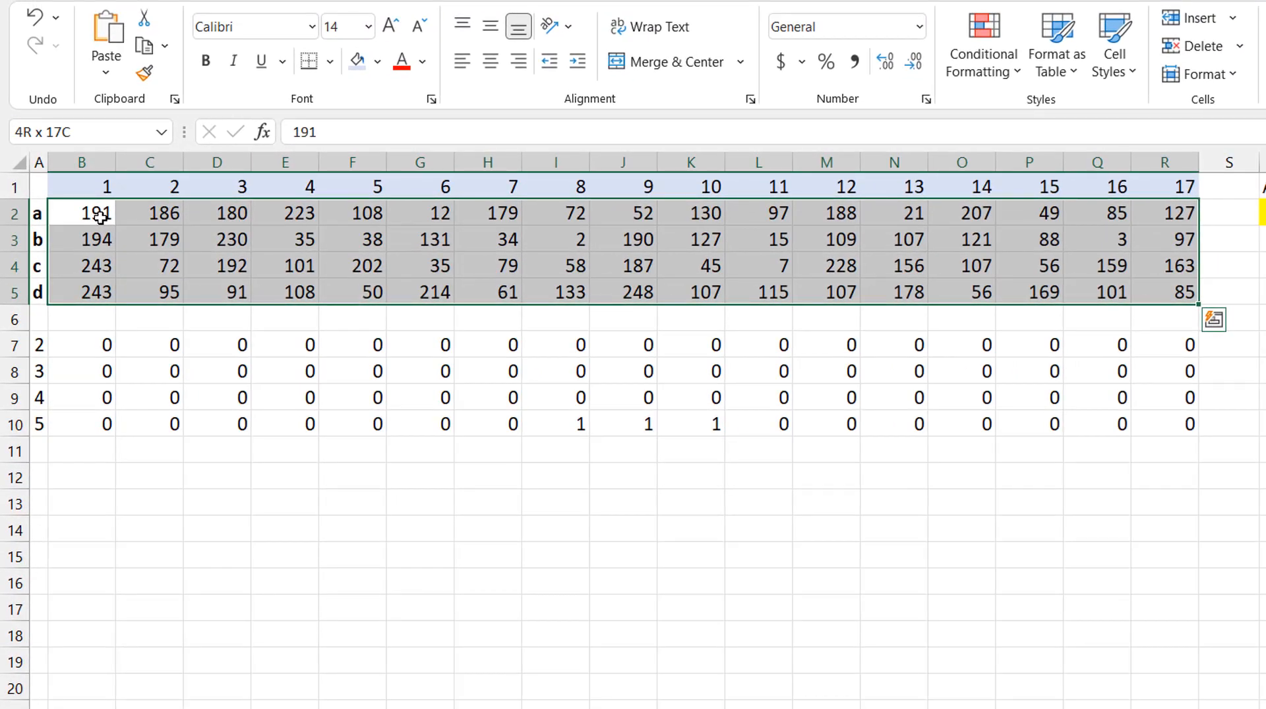
{"action": "key", "text": "alt+o"}
{"action": "key", "text": "d"}
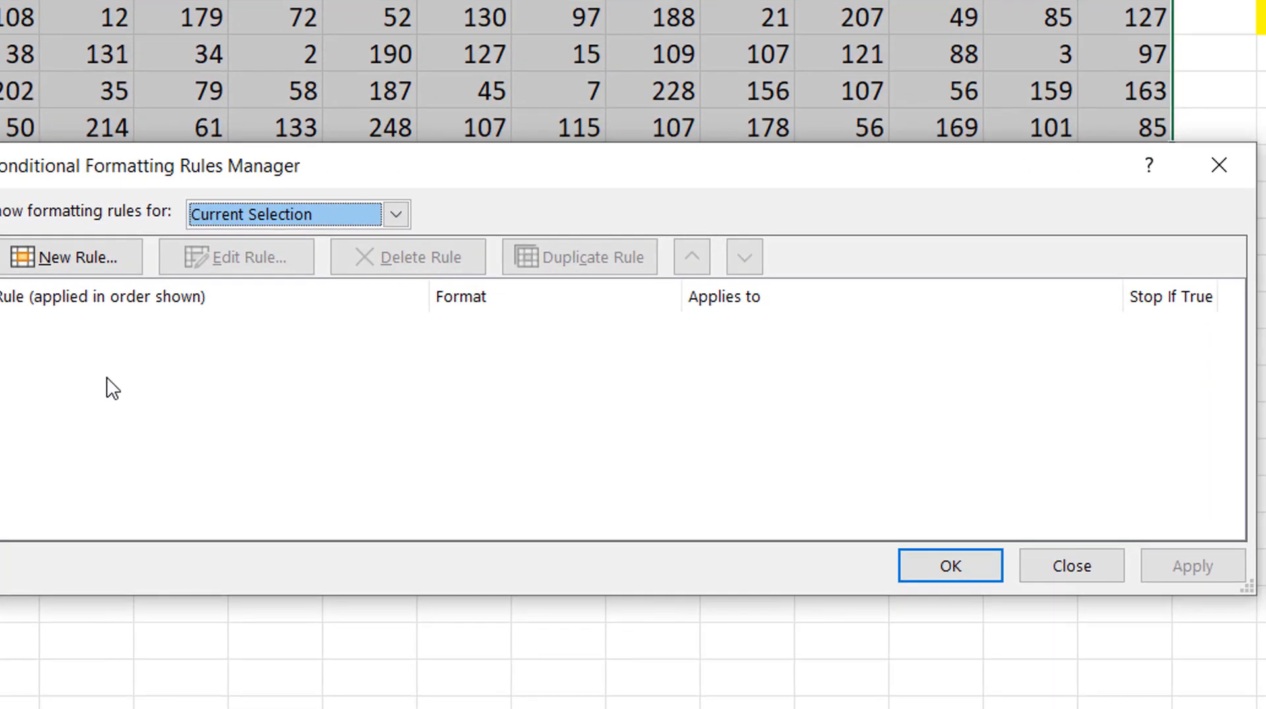
{"action": "left_click", "coordinate": [71, 258]}
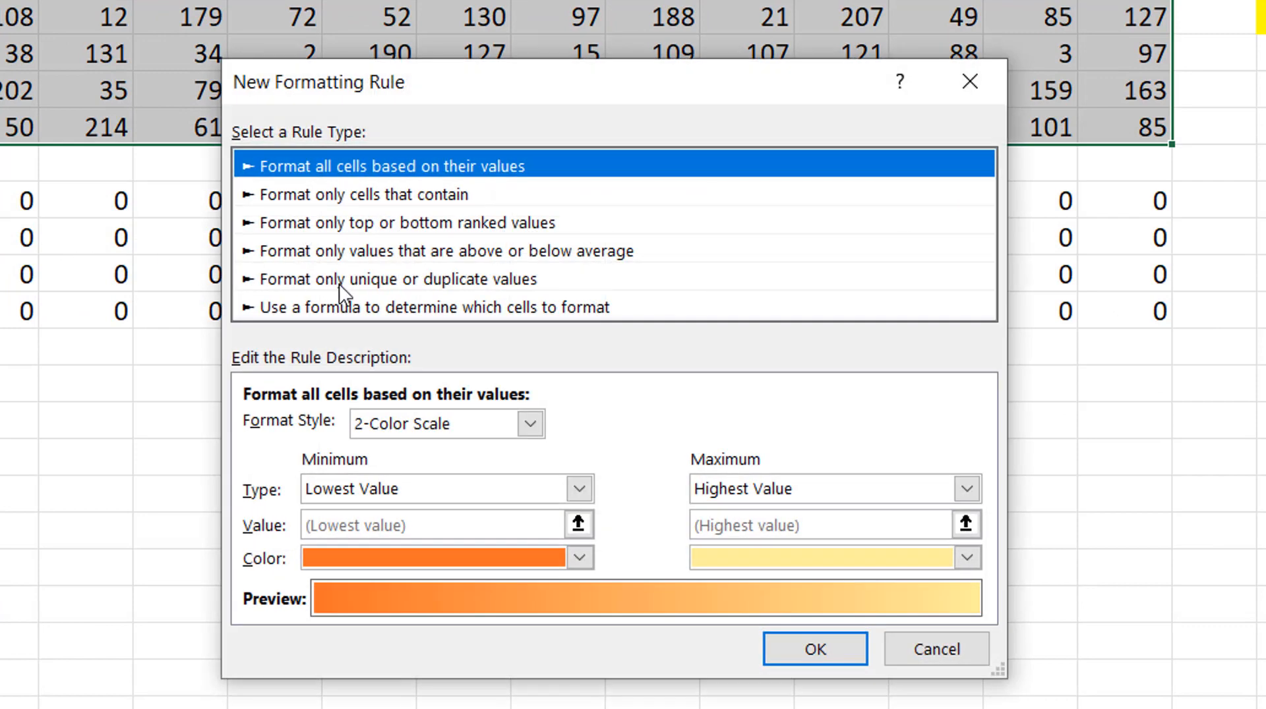
{"action": "left_click", "coordinate": [373, 309]}
{"action": "left_click", "coordinate": [304, 423]}
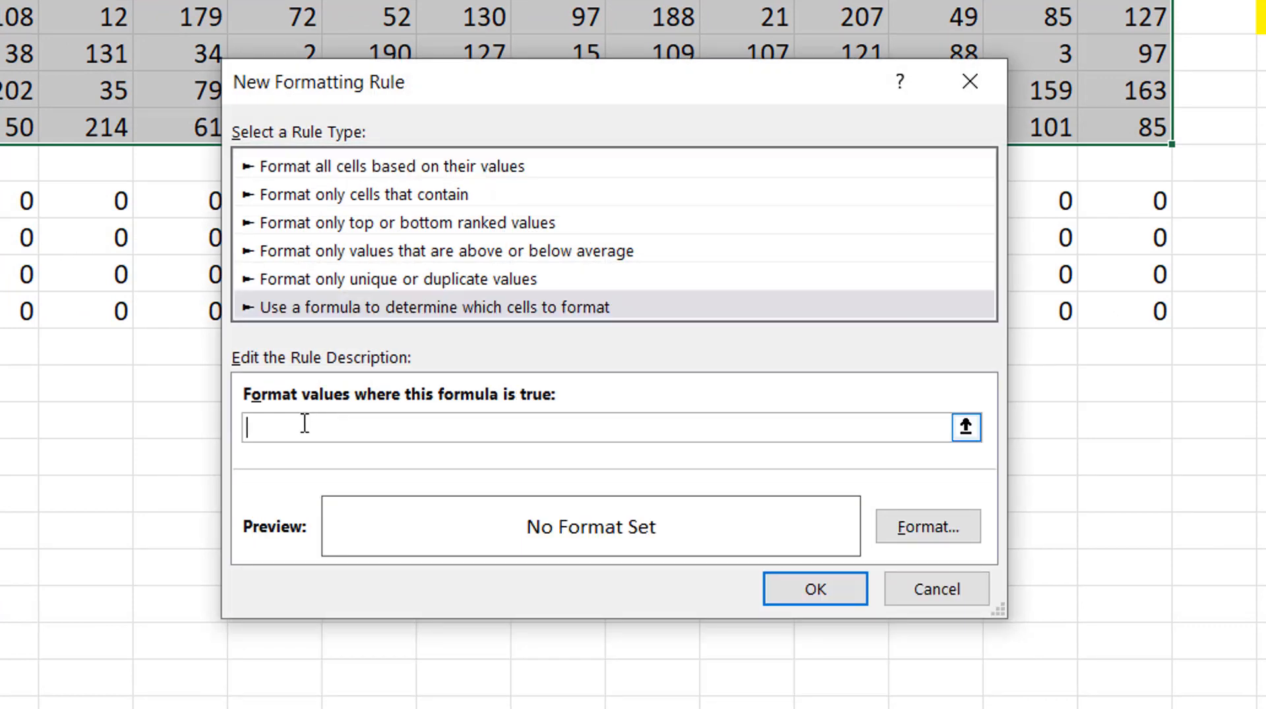
{"action": "key", "text": "ctrl+v"}
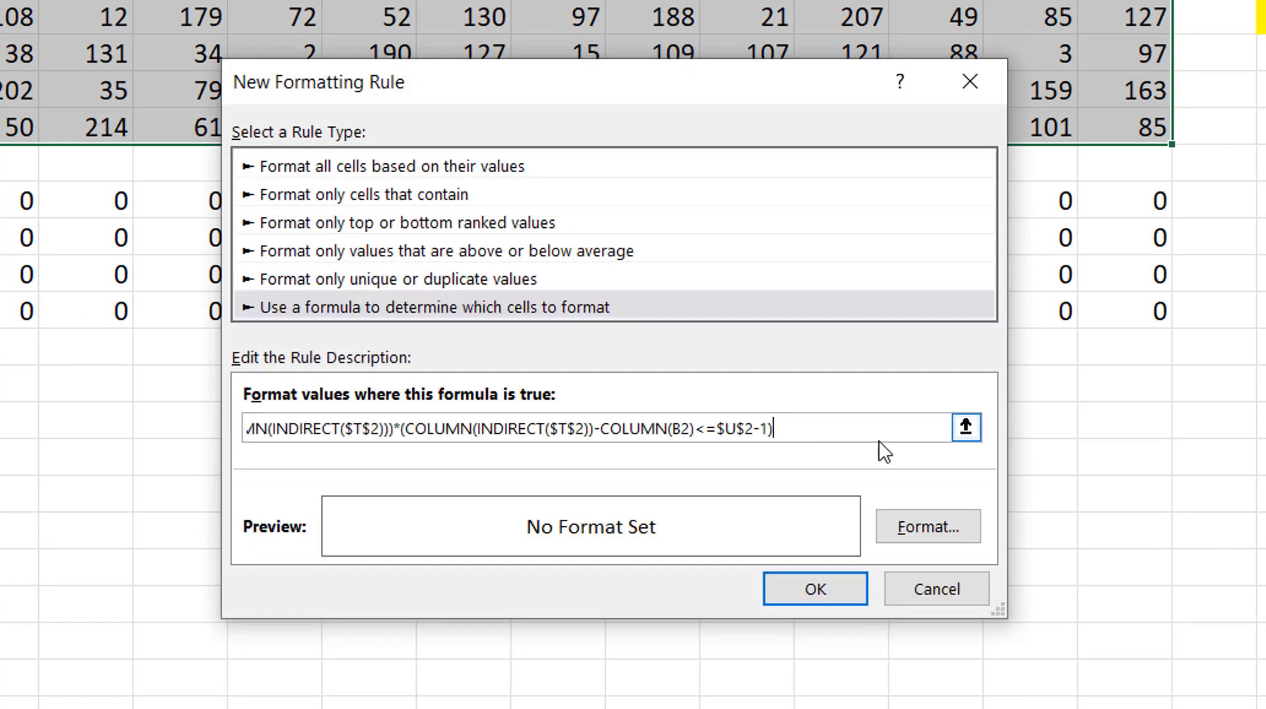
{"action": "type", "text": "=1"}
Step: Set the rule's format to a dark green fill with a white font
{"action": "left_click", "coordinate": [927, 527]}
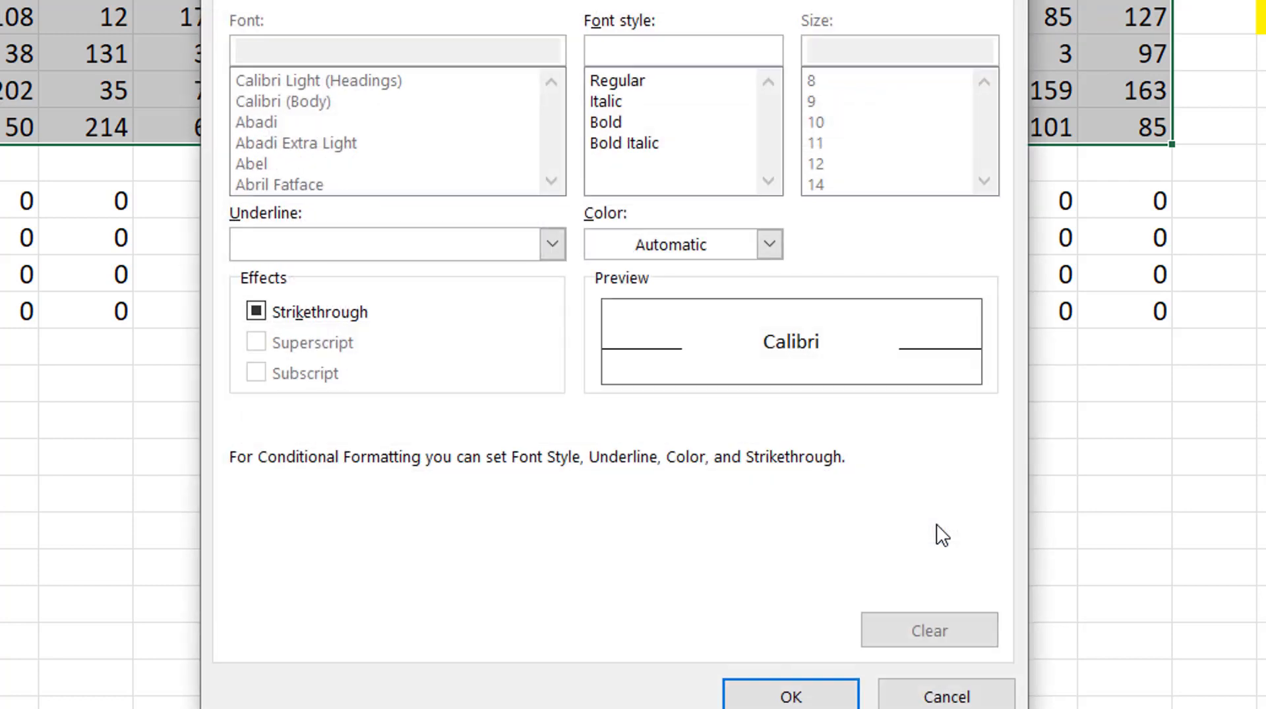
{"action": "left_click", "coordinate": [560, 0]}
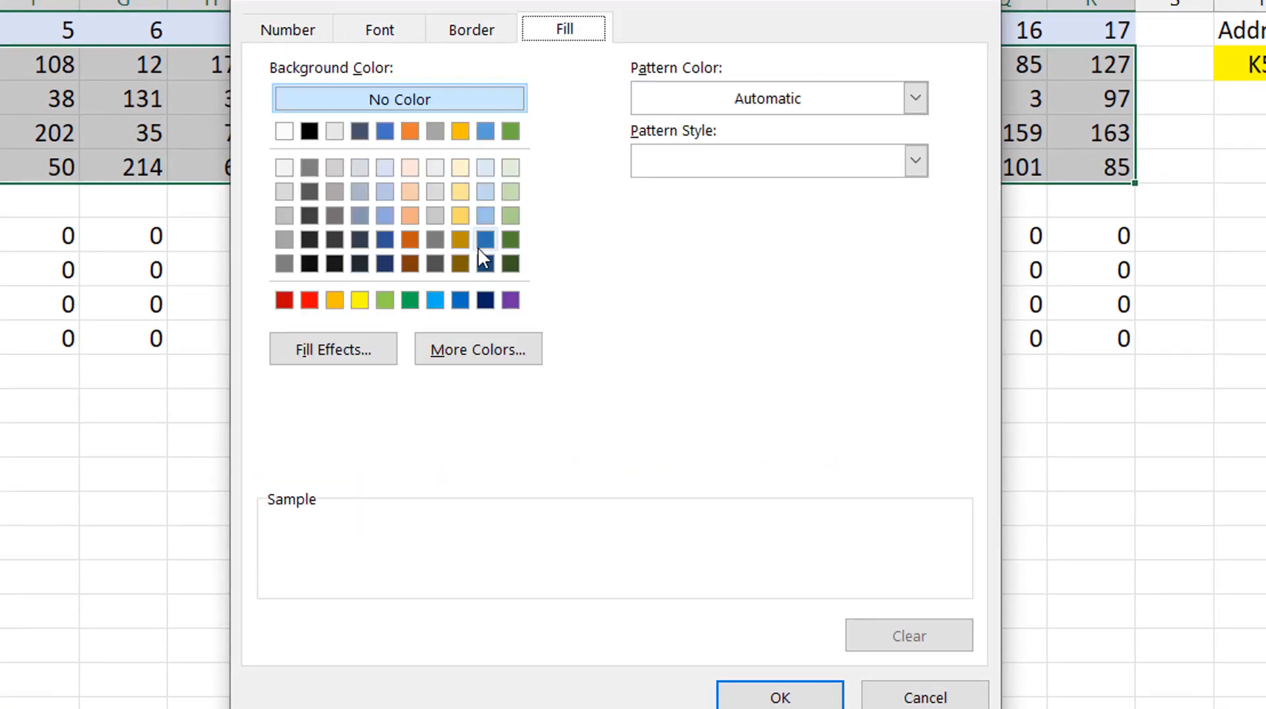
{"action": "left_click", "coordinate": [510, 240]}
{"action": "left_click", "coordinate": [380, 29]}
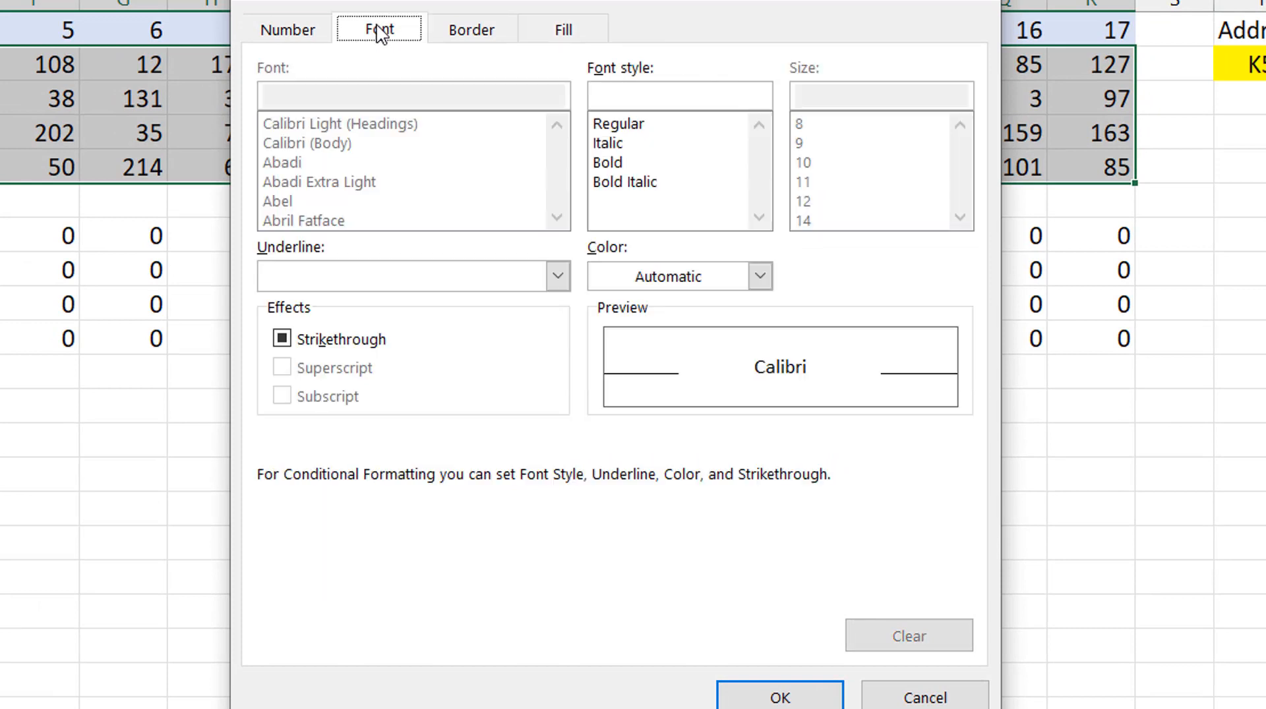
{"action": "left_click", "coordinate": [760, 276]}
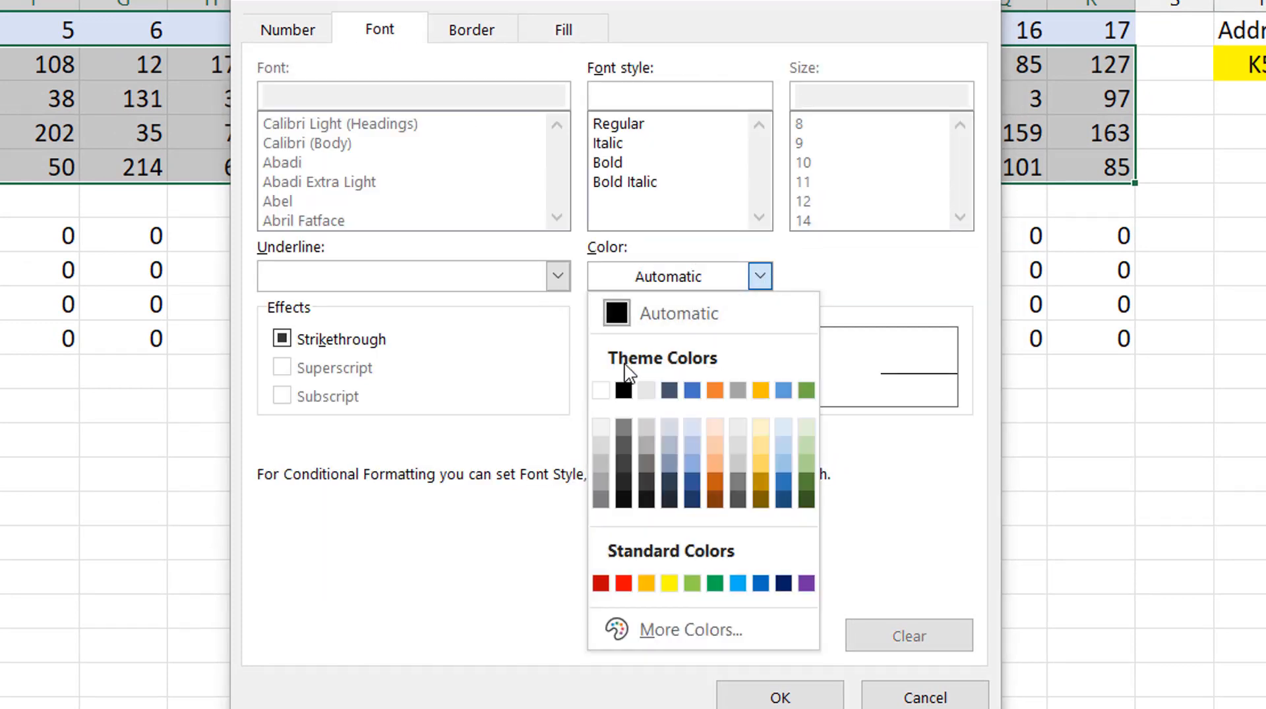
{"action": "left_click", "coordinate": [600, 390]}
{"action": "left_click", "coordinate": [780, 697]}
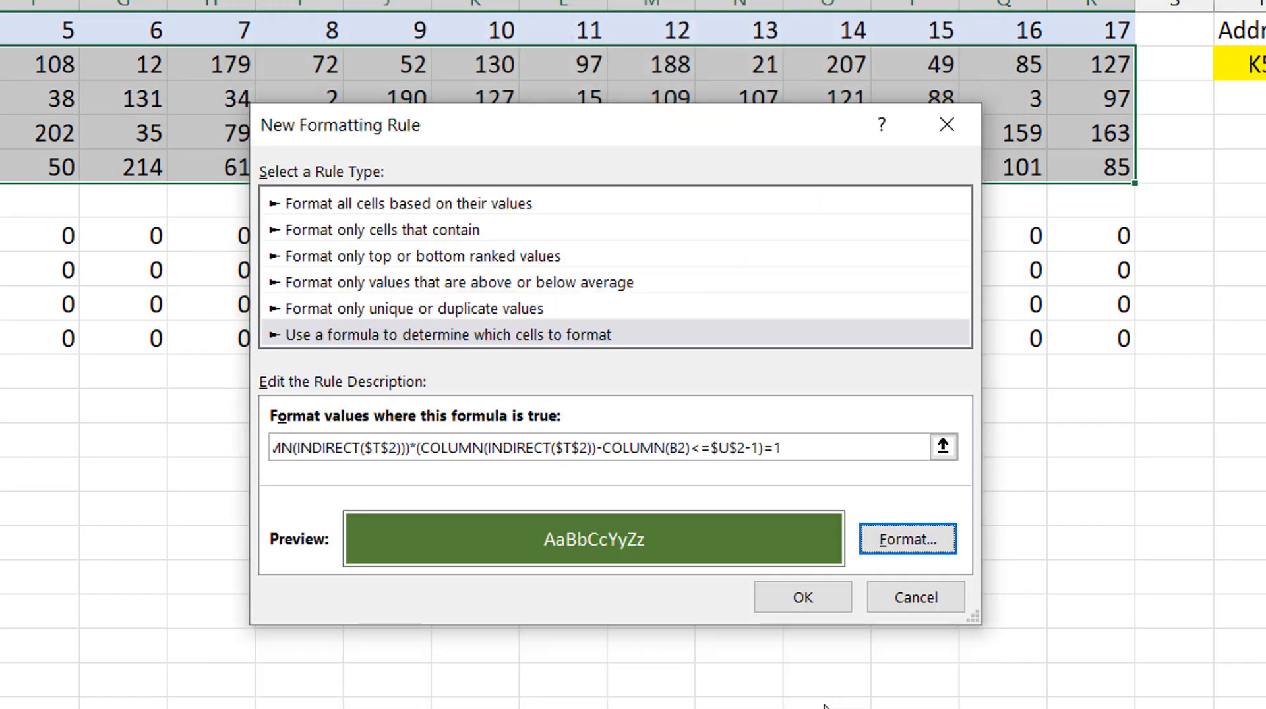
Step: Save the new rule, apply it to B2:R5, and close the rules manager
{"action": "left_click", "coordinate": [811, 596]}
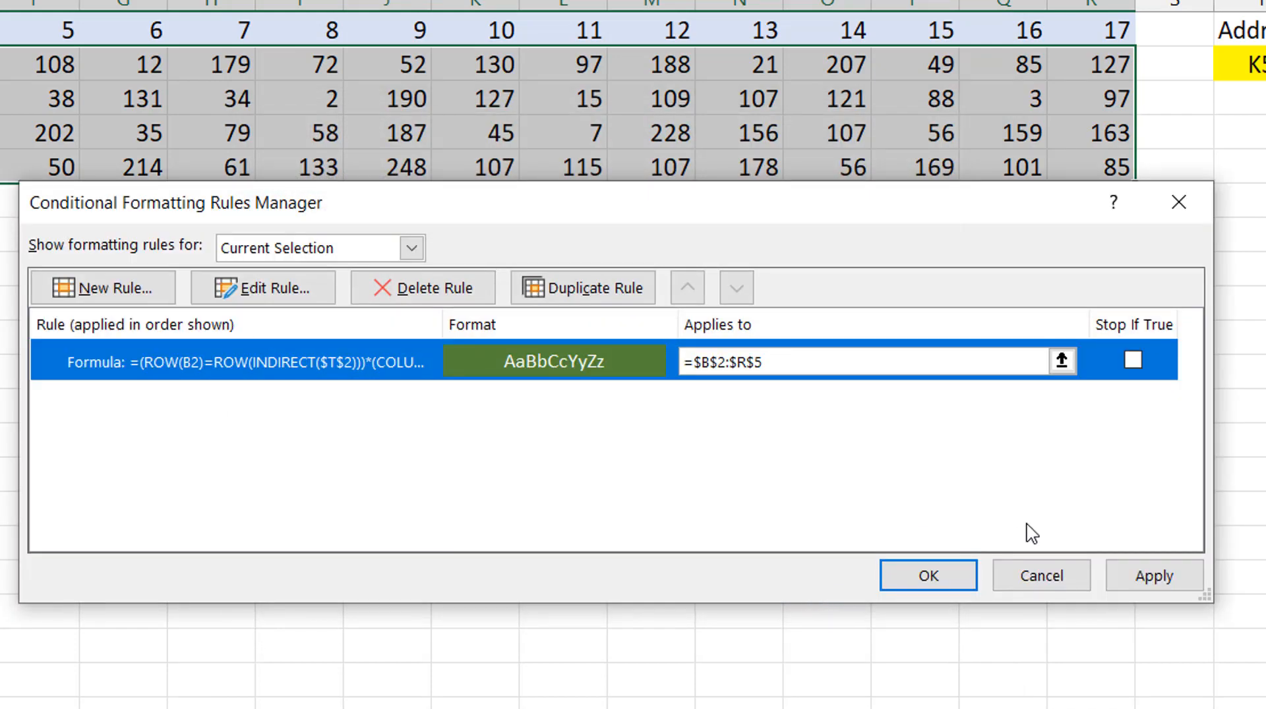
{"action": "left_click", "coordinate": [1152, 578]}
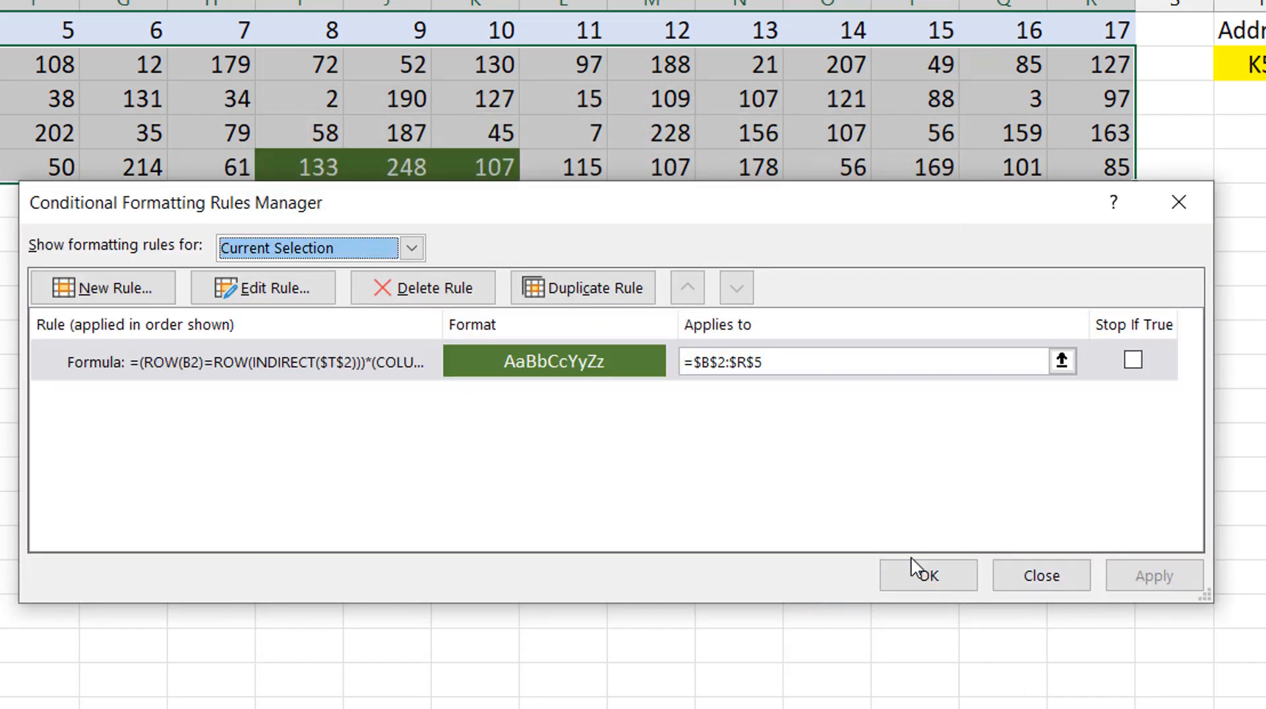
{"action": "left_click", "coordinate": [926, 576]}
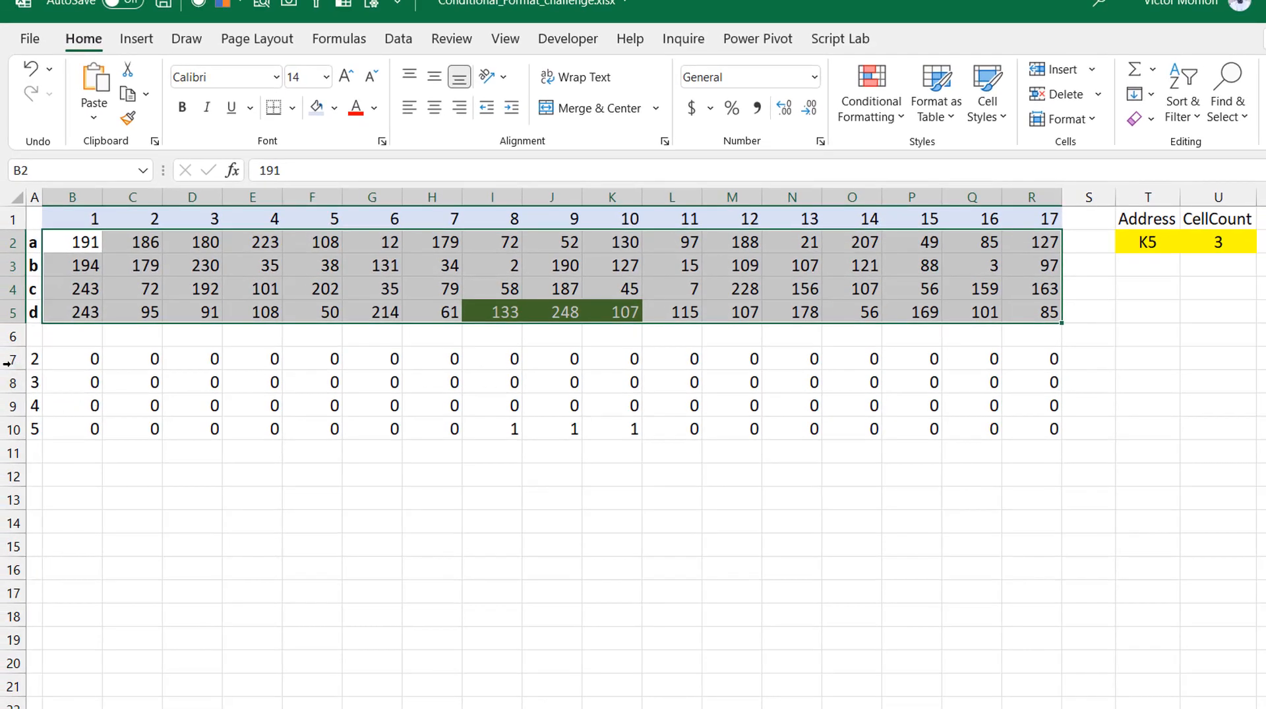
Step: Clear the contents of helper rows 7 to 10
{"action": "left_click", "coordinate": [9, 358]}
{"action": "left_click_drag", "start_coordinate": [10, 358], "coordinate": [9, 430]}
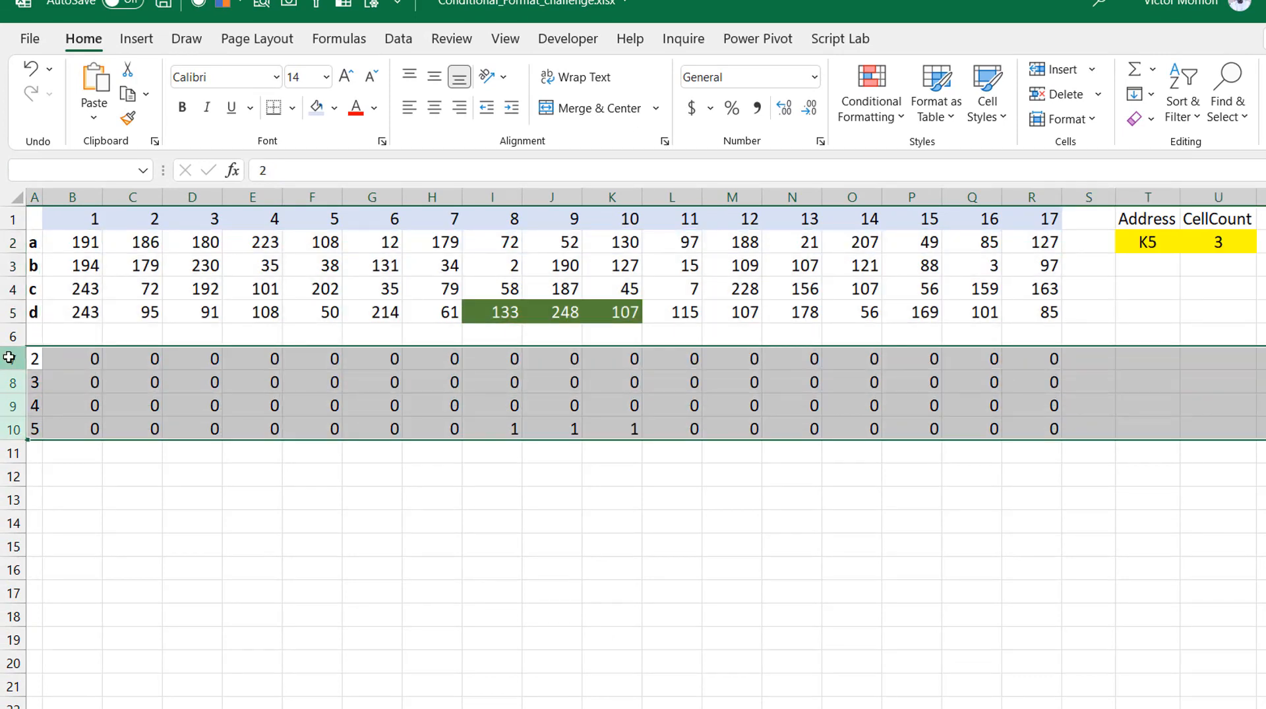
{"action": "key", "text": "Delete"}
{"action": "left_click", "coordinate": [784, 244]}
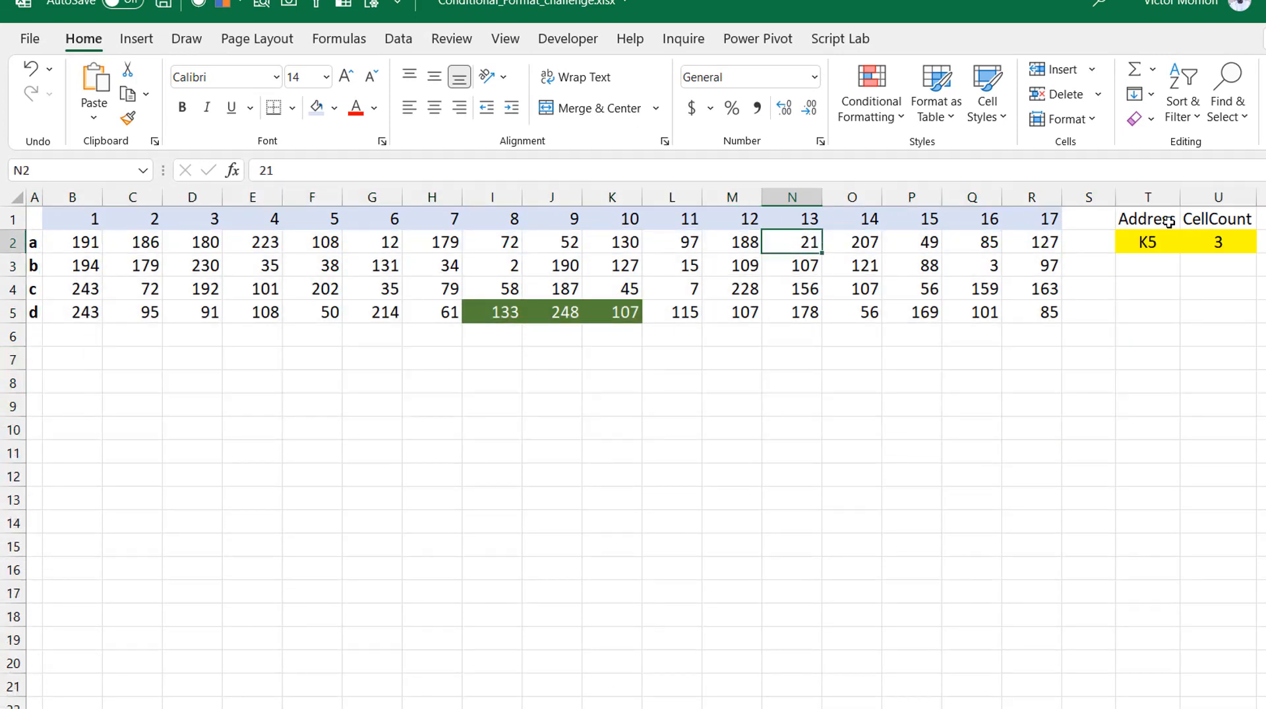
Step: Test the highlighting with address Q3 in T2 and a CellCount of 5 in U2
{"action": "left_click", "coordinate": [1146, 242]}
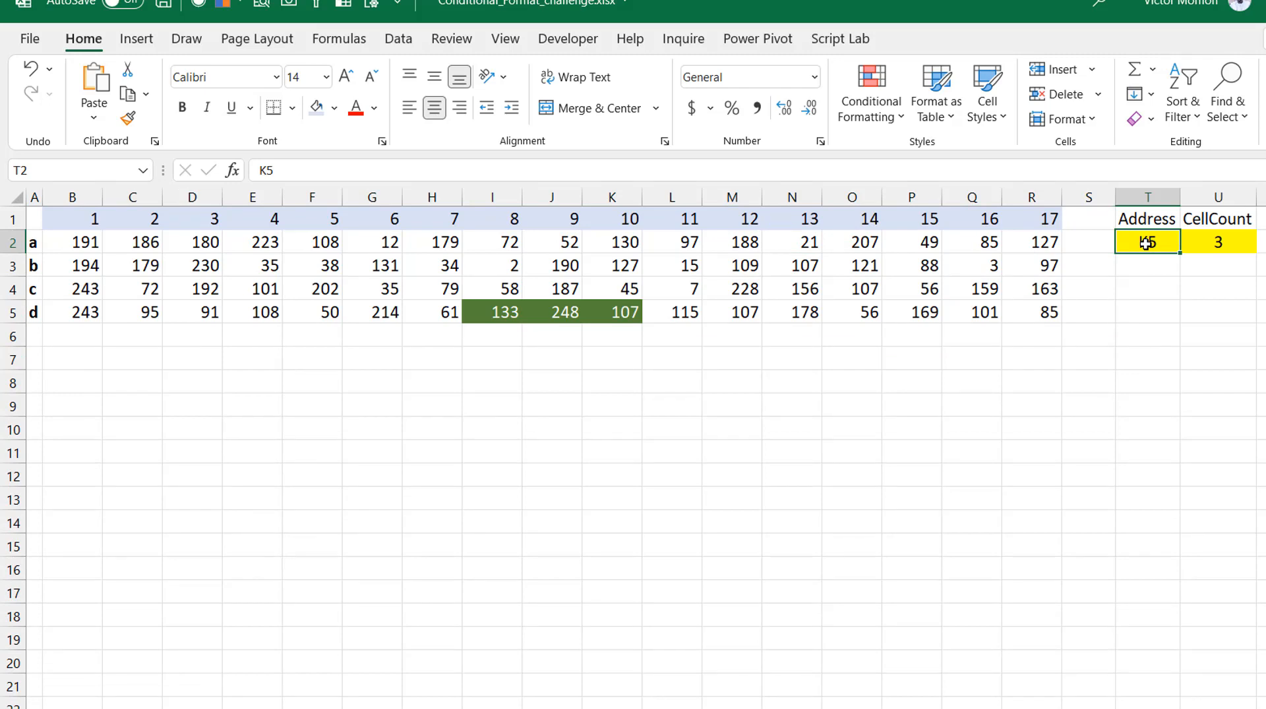
{"action": "type", "text": "Q3"}
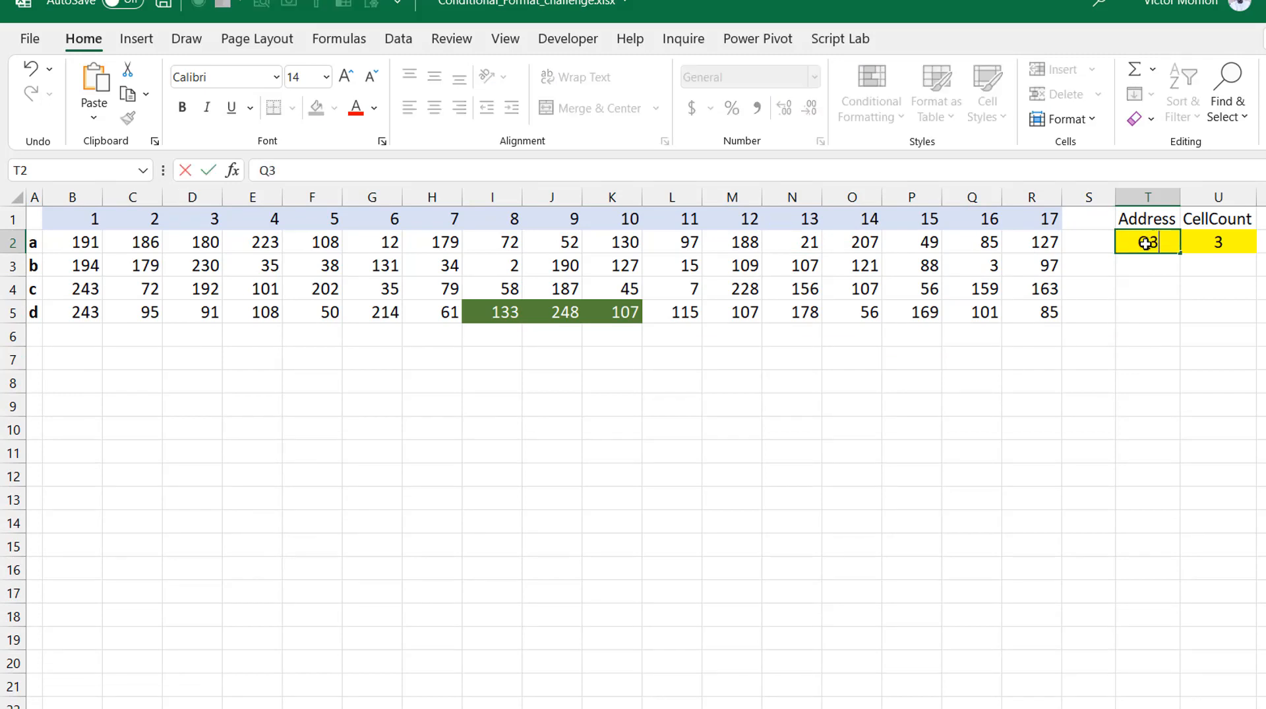
{"action": "key", "text": "Tab"}
{"action": "type", "text": "5"}
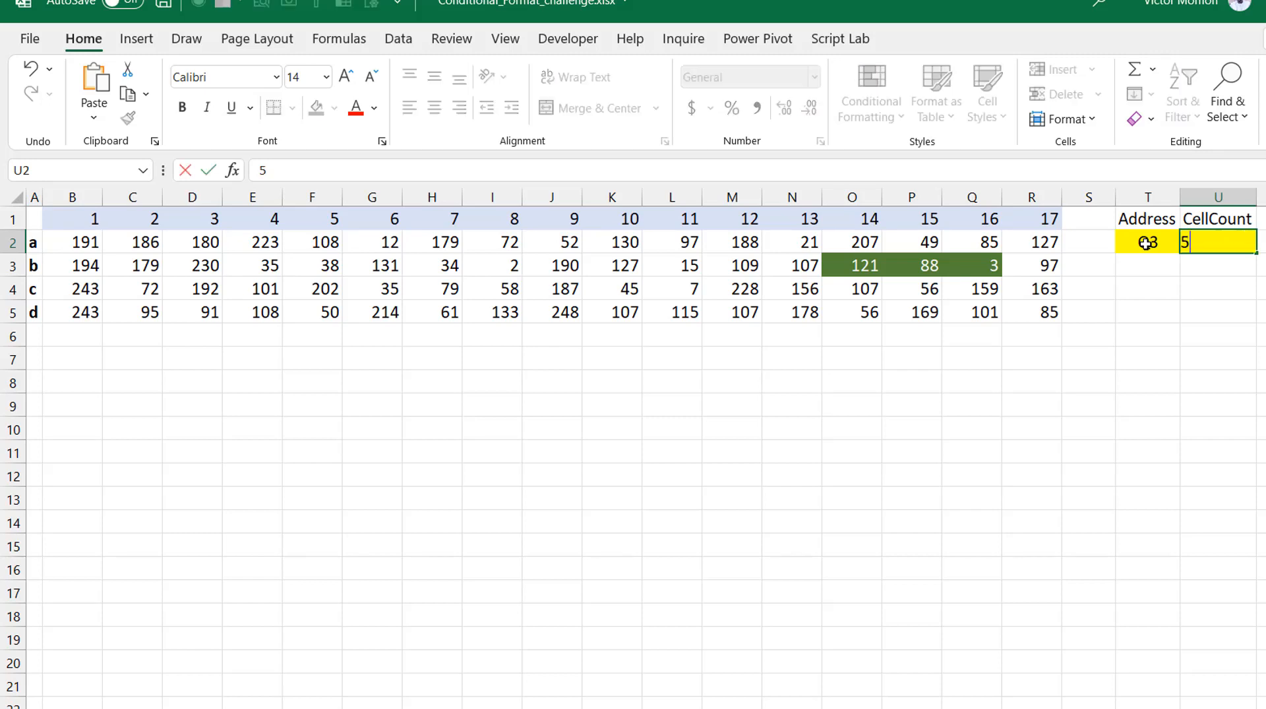
{"action": "key", "text": "ctrl+Return"}
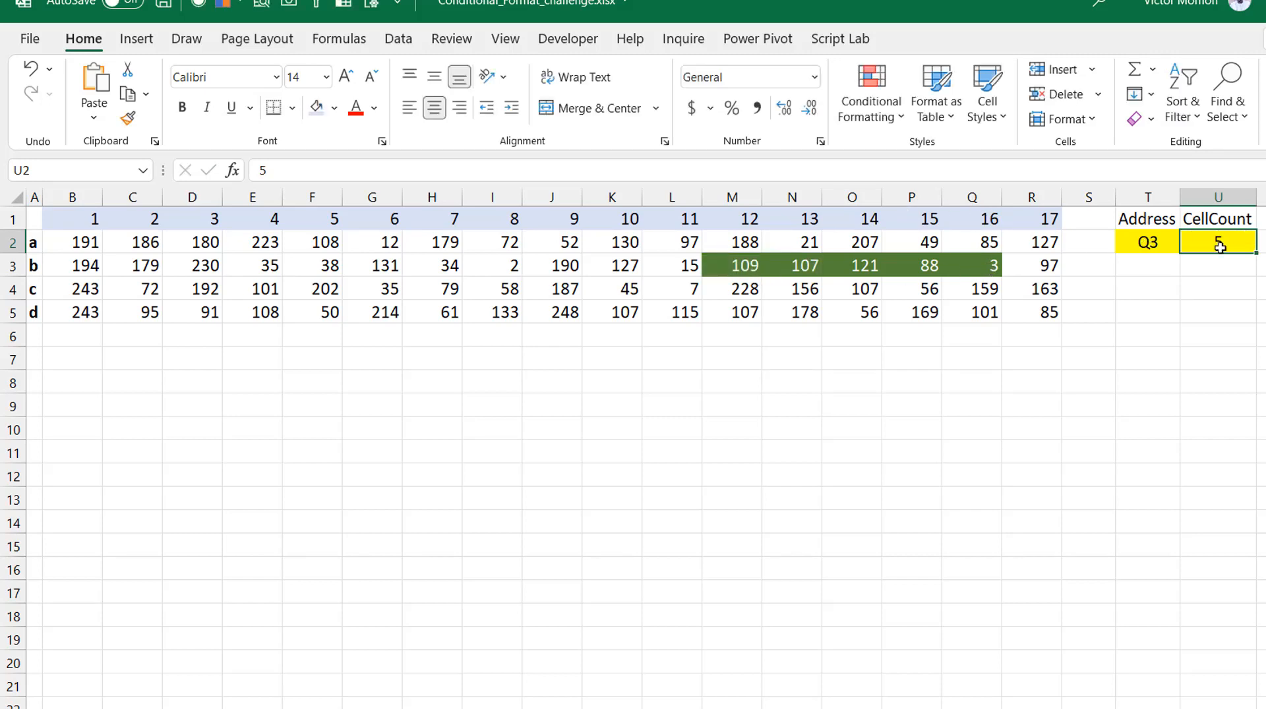
Step: Try H6 as the address in T2, and replace it with H5
{"action": "left_click", "coordinate": [1146, 243]}
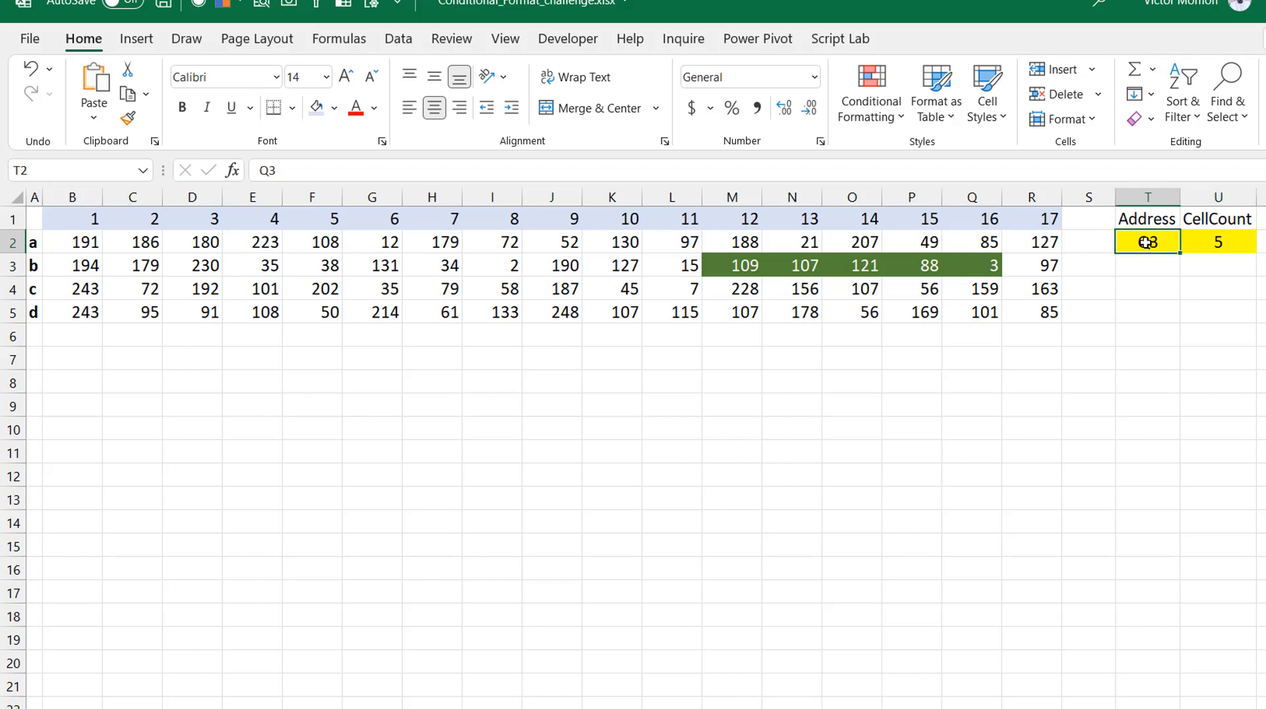
{"action": "type", "text": "H6"}
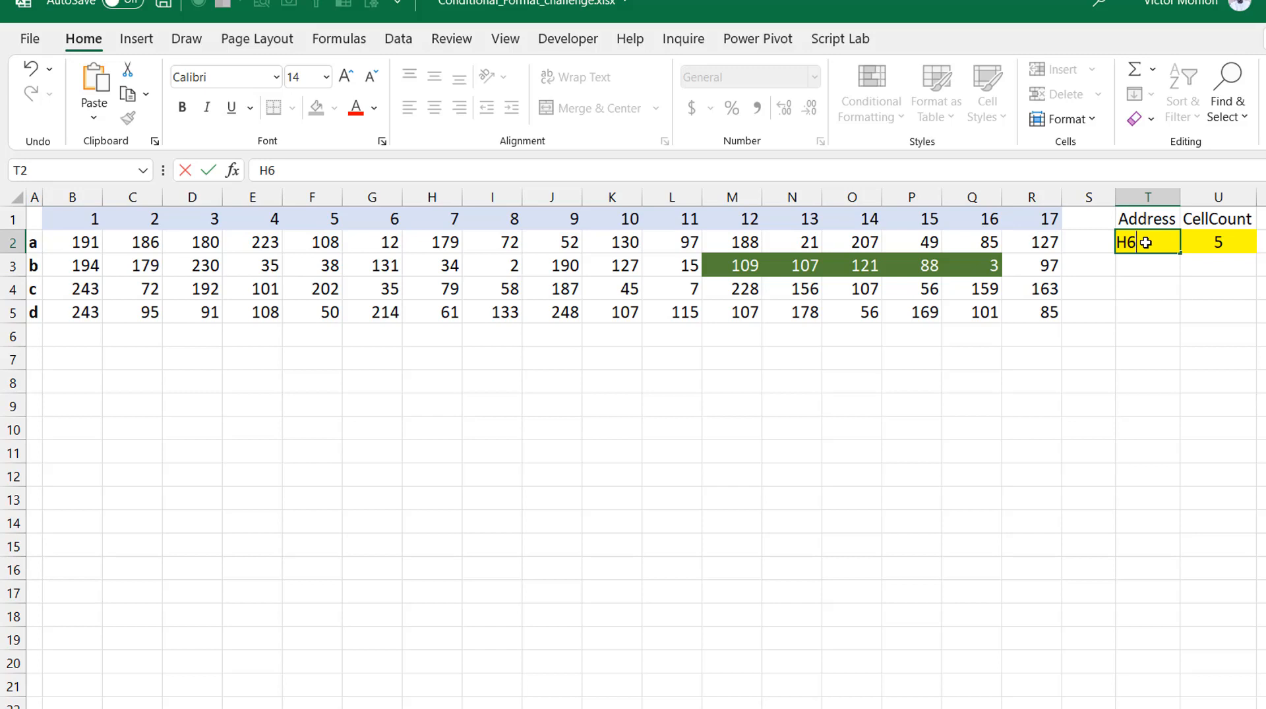
{"action": "key", "text": "Tab"}
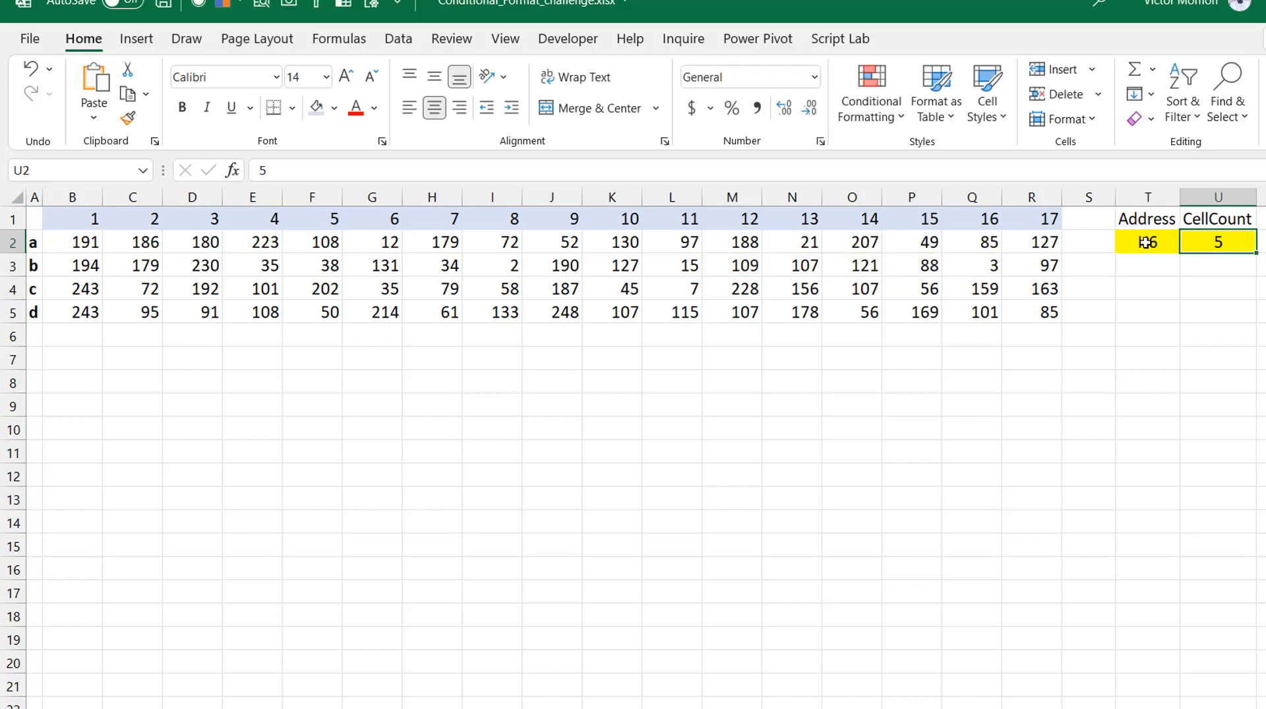
{"action": "left_click", "coordinate": [1148, 241]}
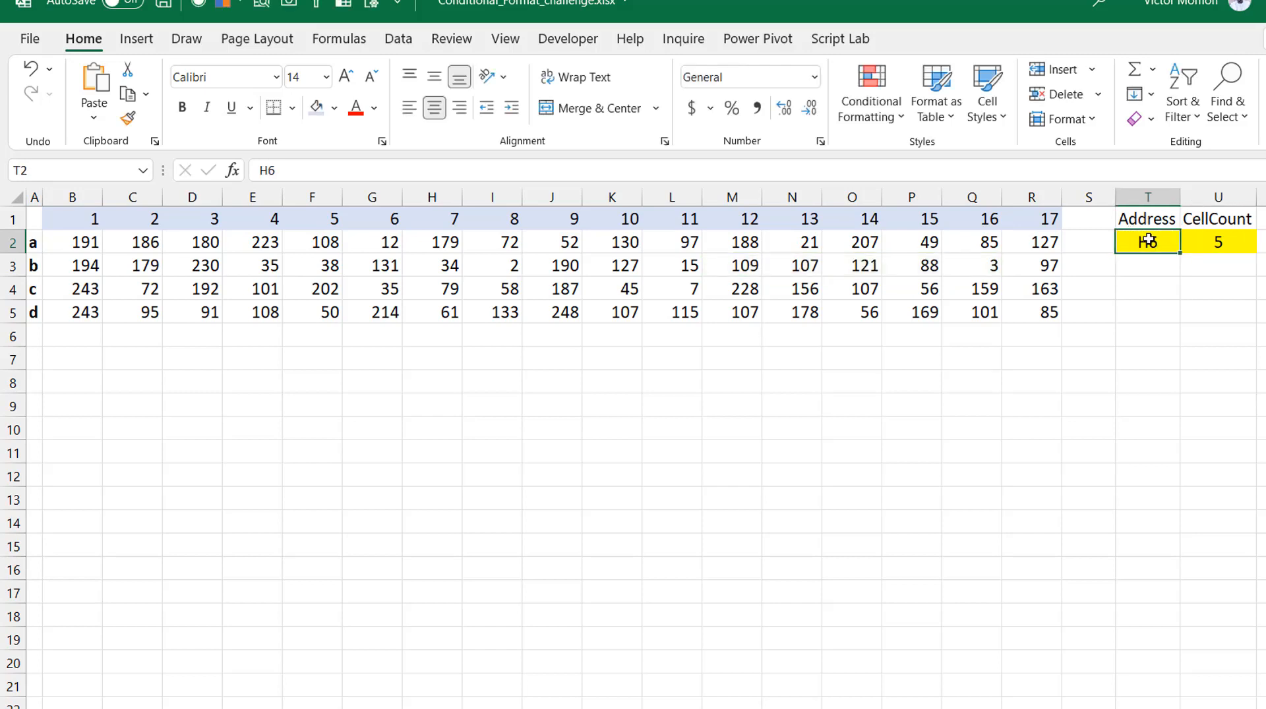
{"action": "type", "text": "H5"}
{"action": "key", "text": "Tab"}
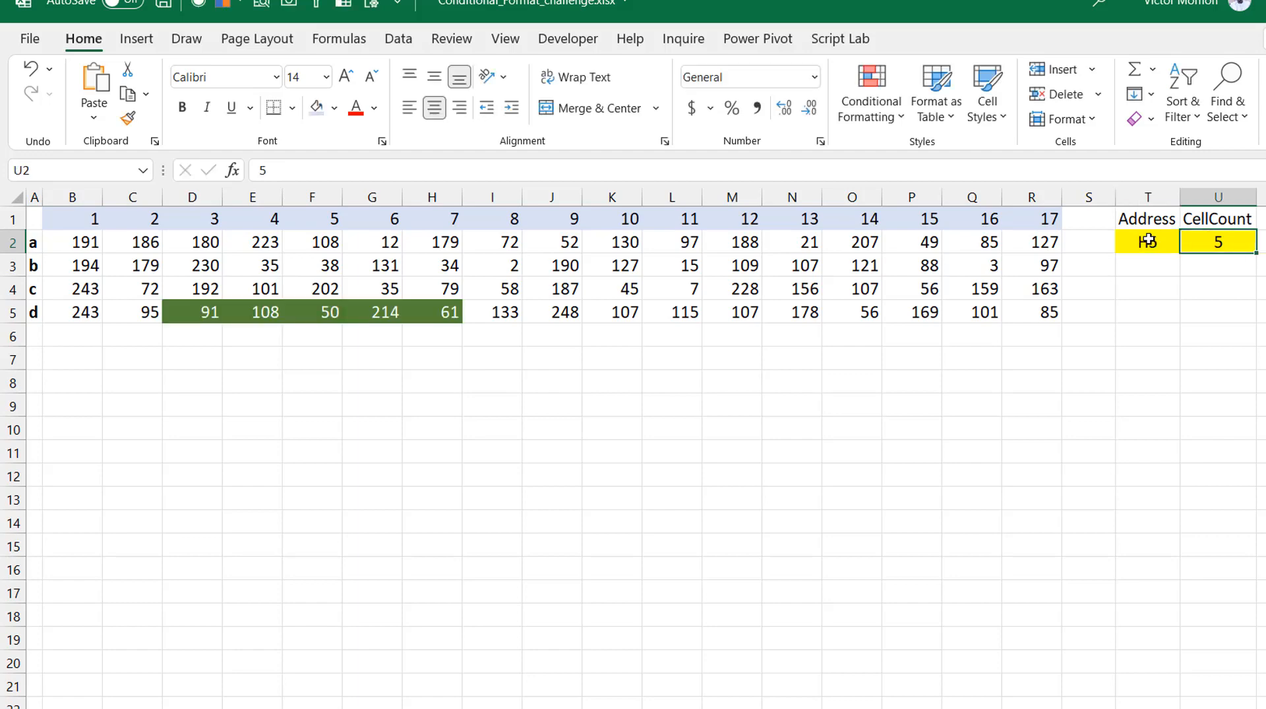